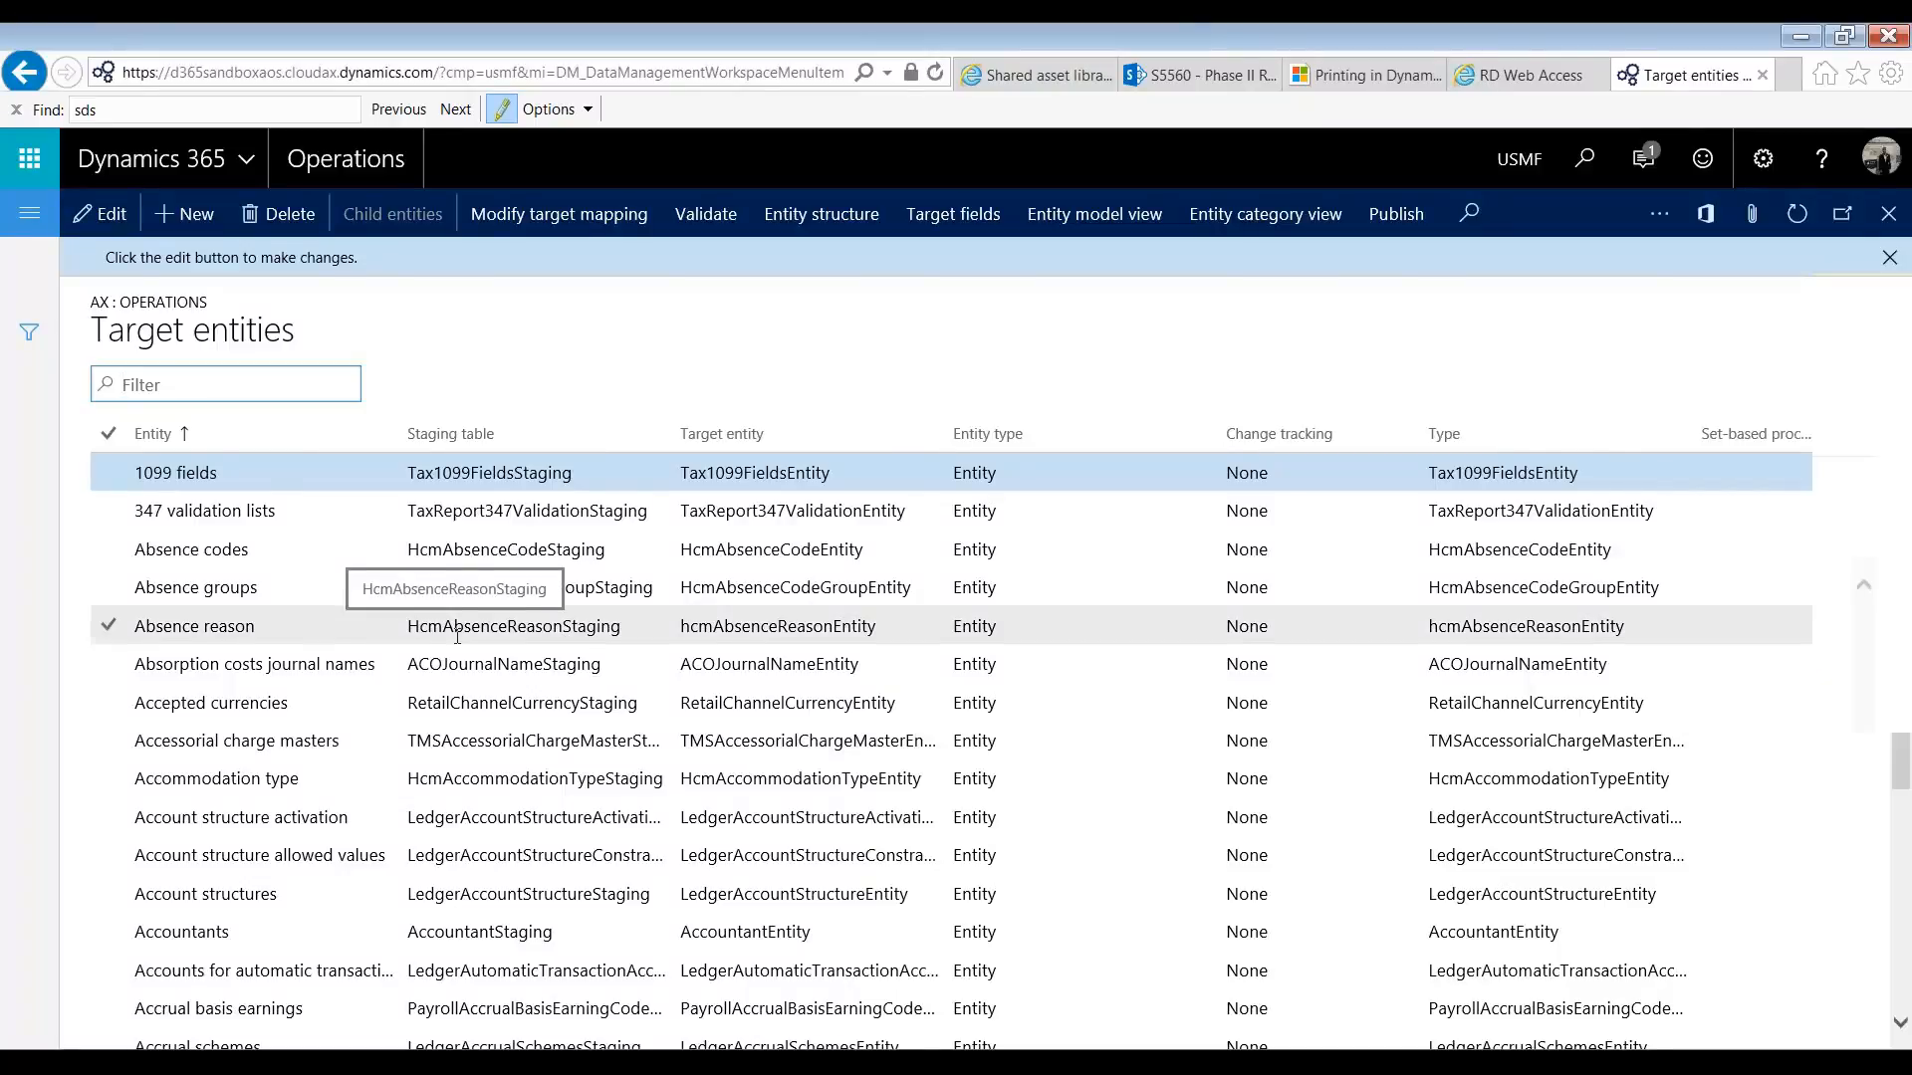
Step: Filter the target entities by the entity name customers and view the Customers entity structure
{"action": "scroll", "coordinate": [457, 637], "scroll_direction": "down", "scroll_amount": 3}
{"action": "scroll", "coordinate": [457, 637], "scroll_direction": "down", "scroll_amount": 3}
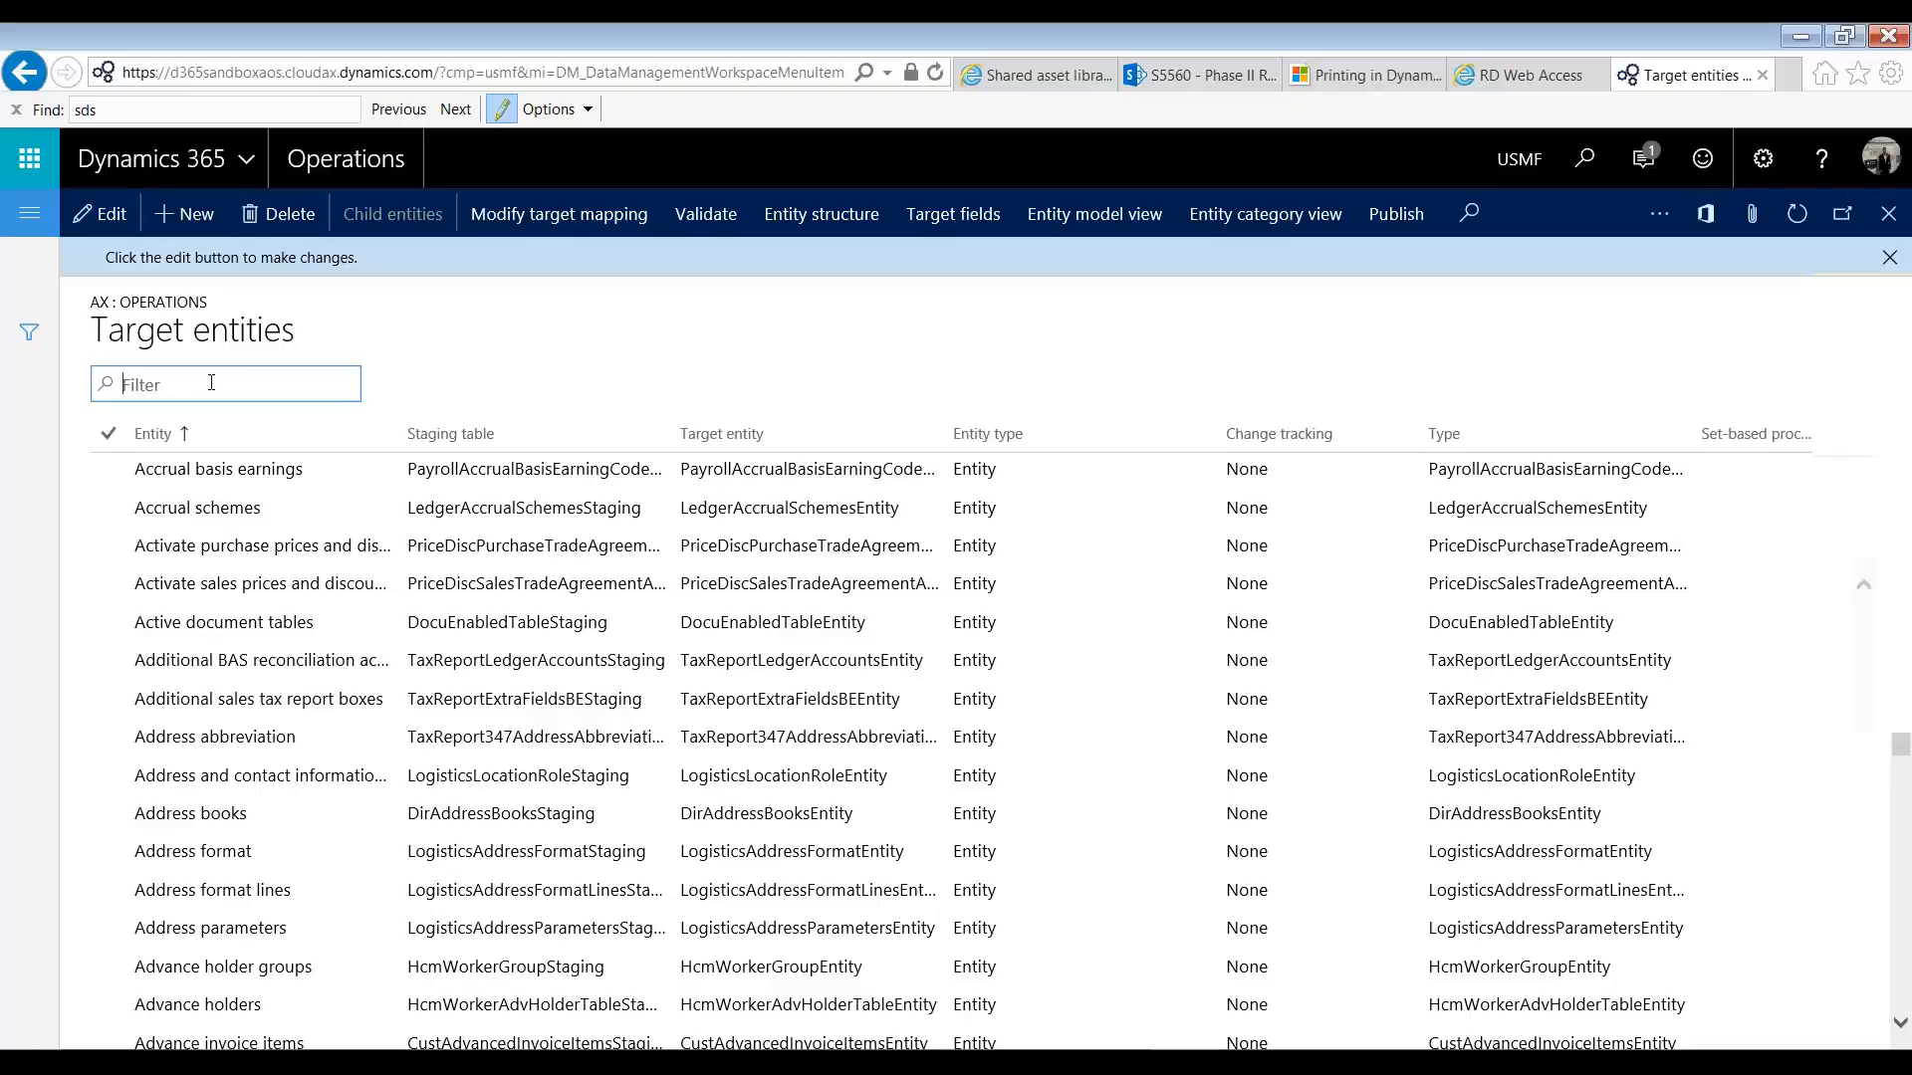
{"action": "type", "text": "customers"}
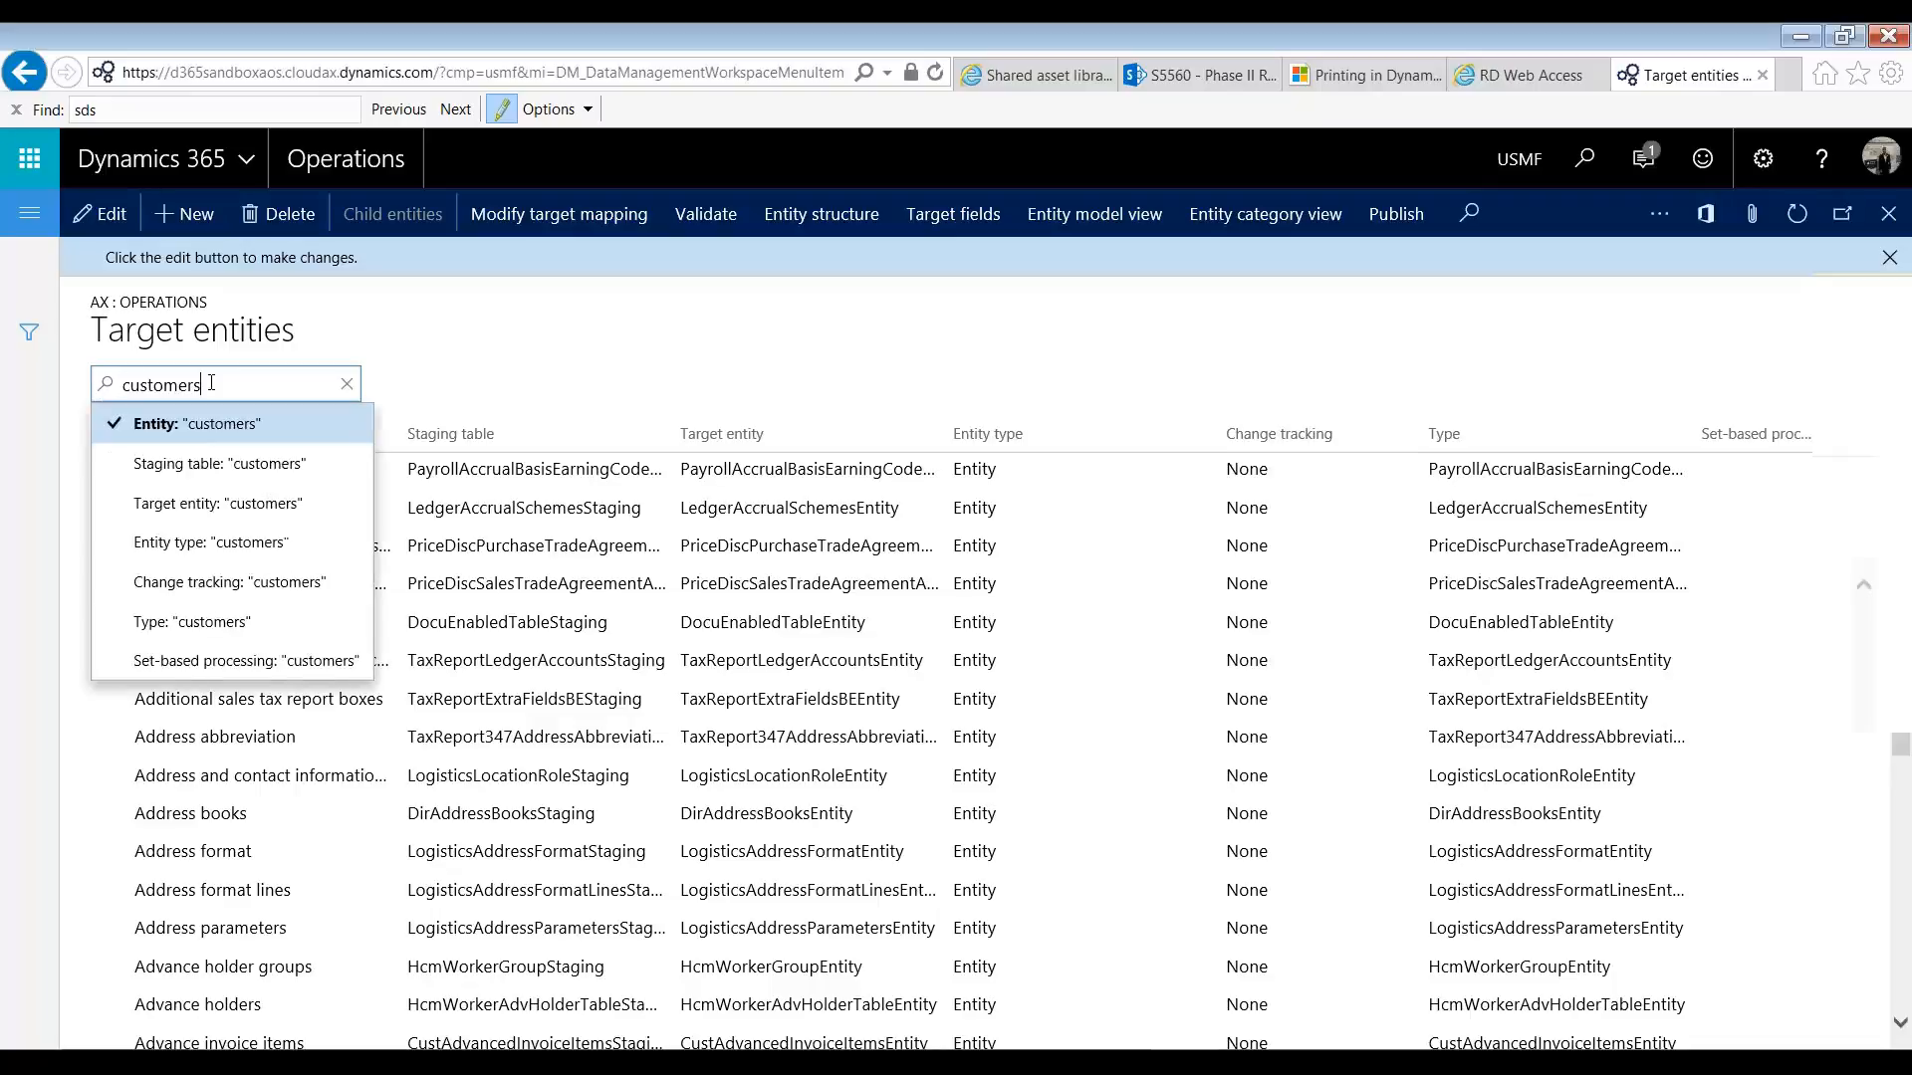
{"action": "key", "text": "Return"}
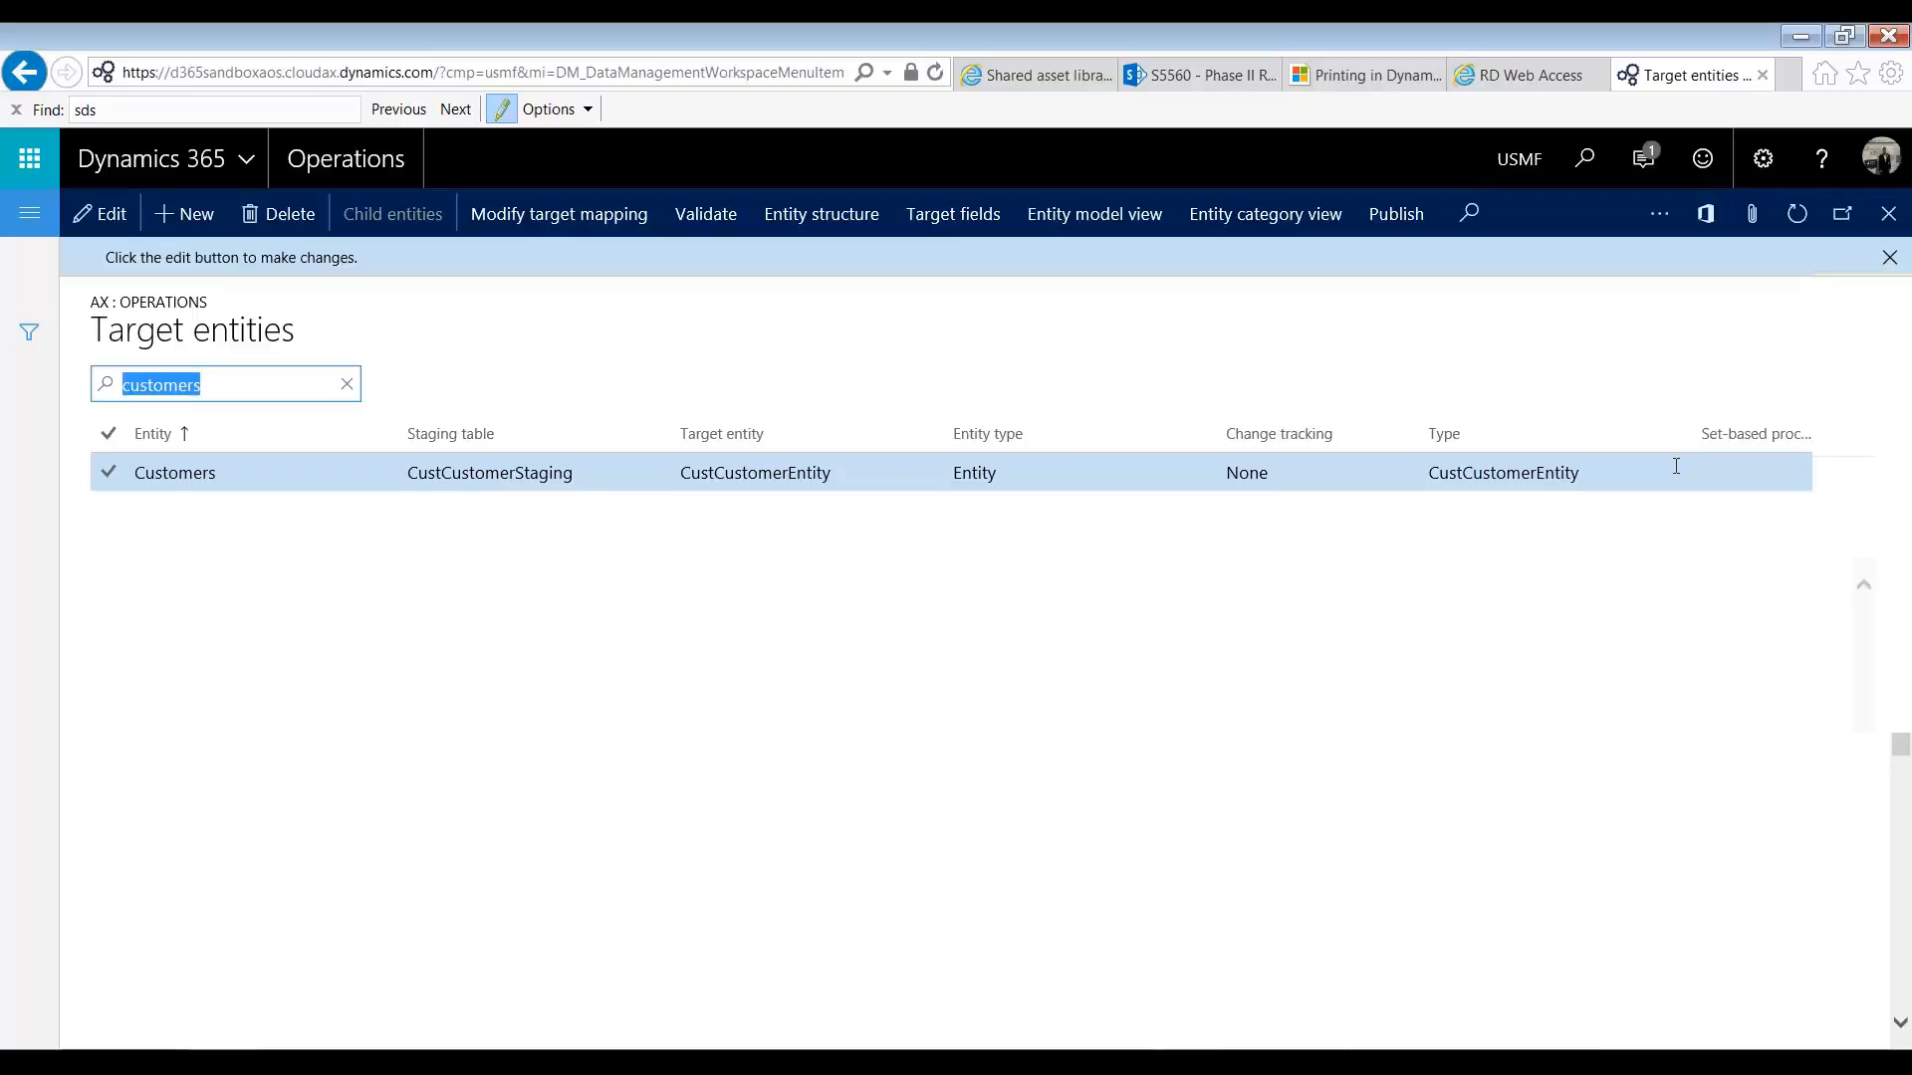
{"action": "left_click", "coordinate": [833, 225]}
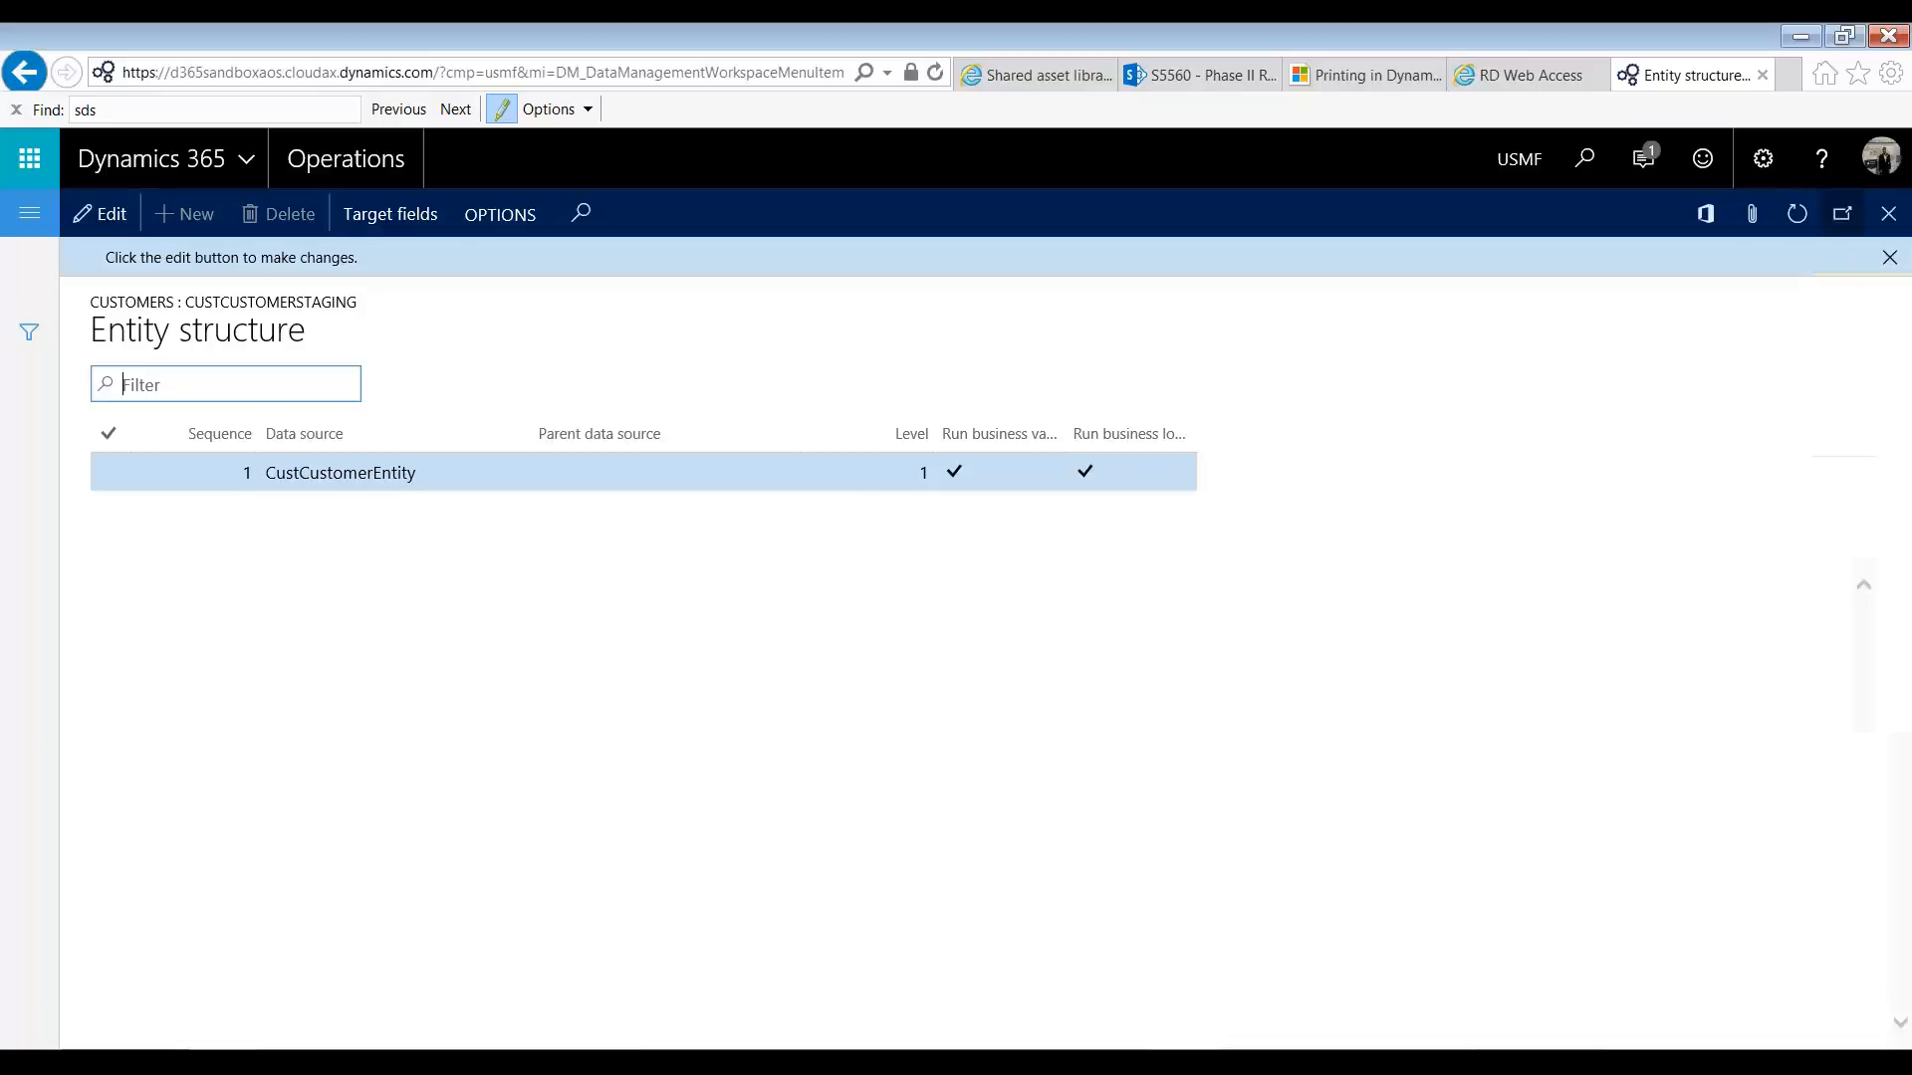
{"action": "left_click", "coordinate": [1889, 213]}
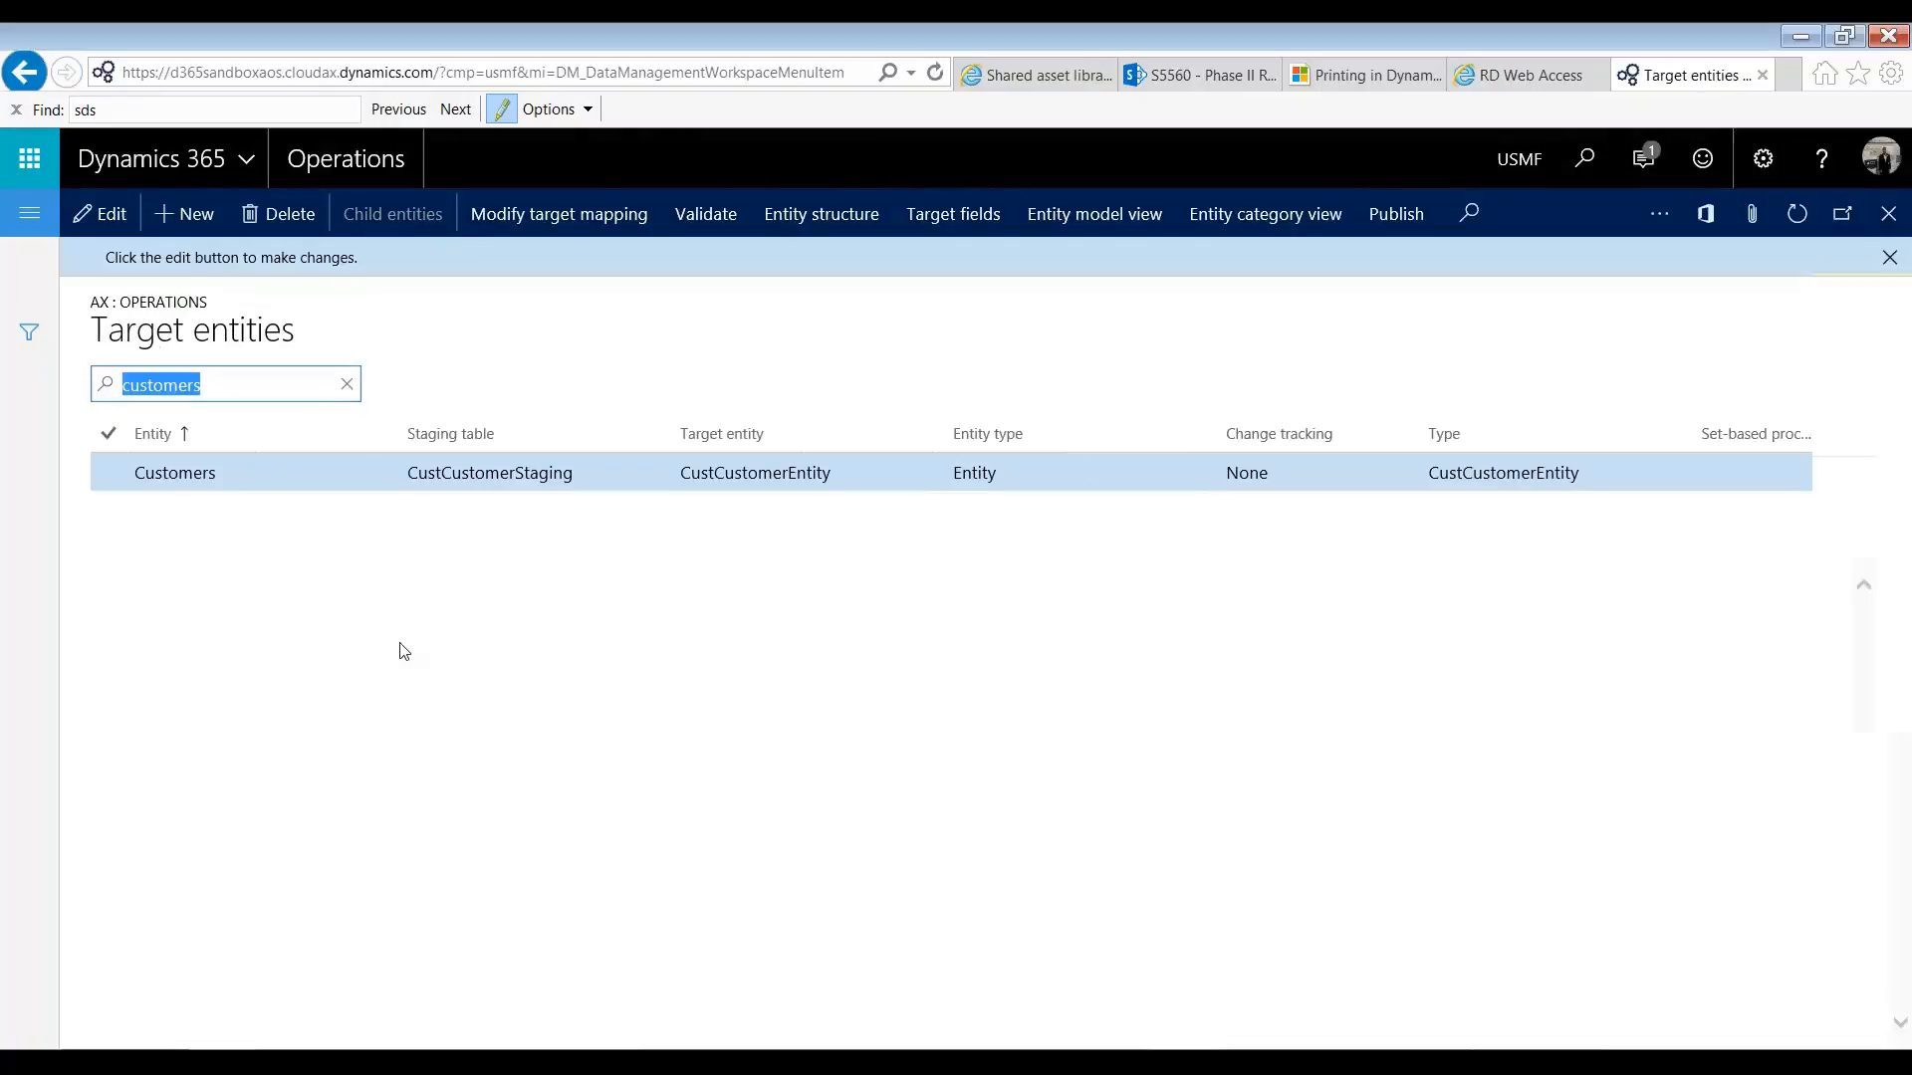
Step: Examine the target fields of the Customers entity, including the address, birth and Brazilian fields
{"action": "left_click", "coordinate": [963, 227]}
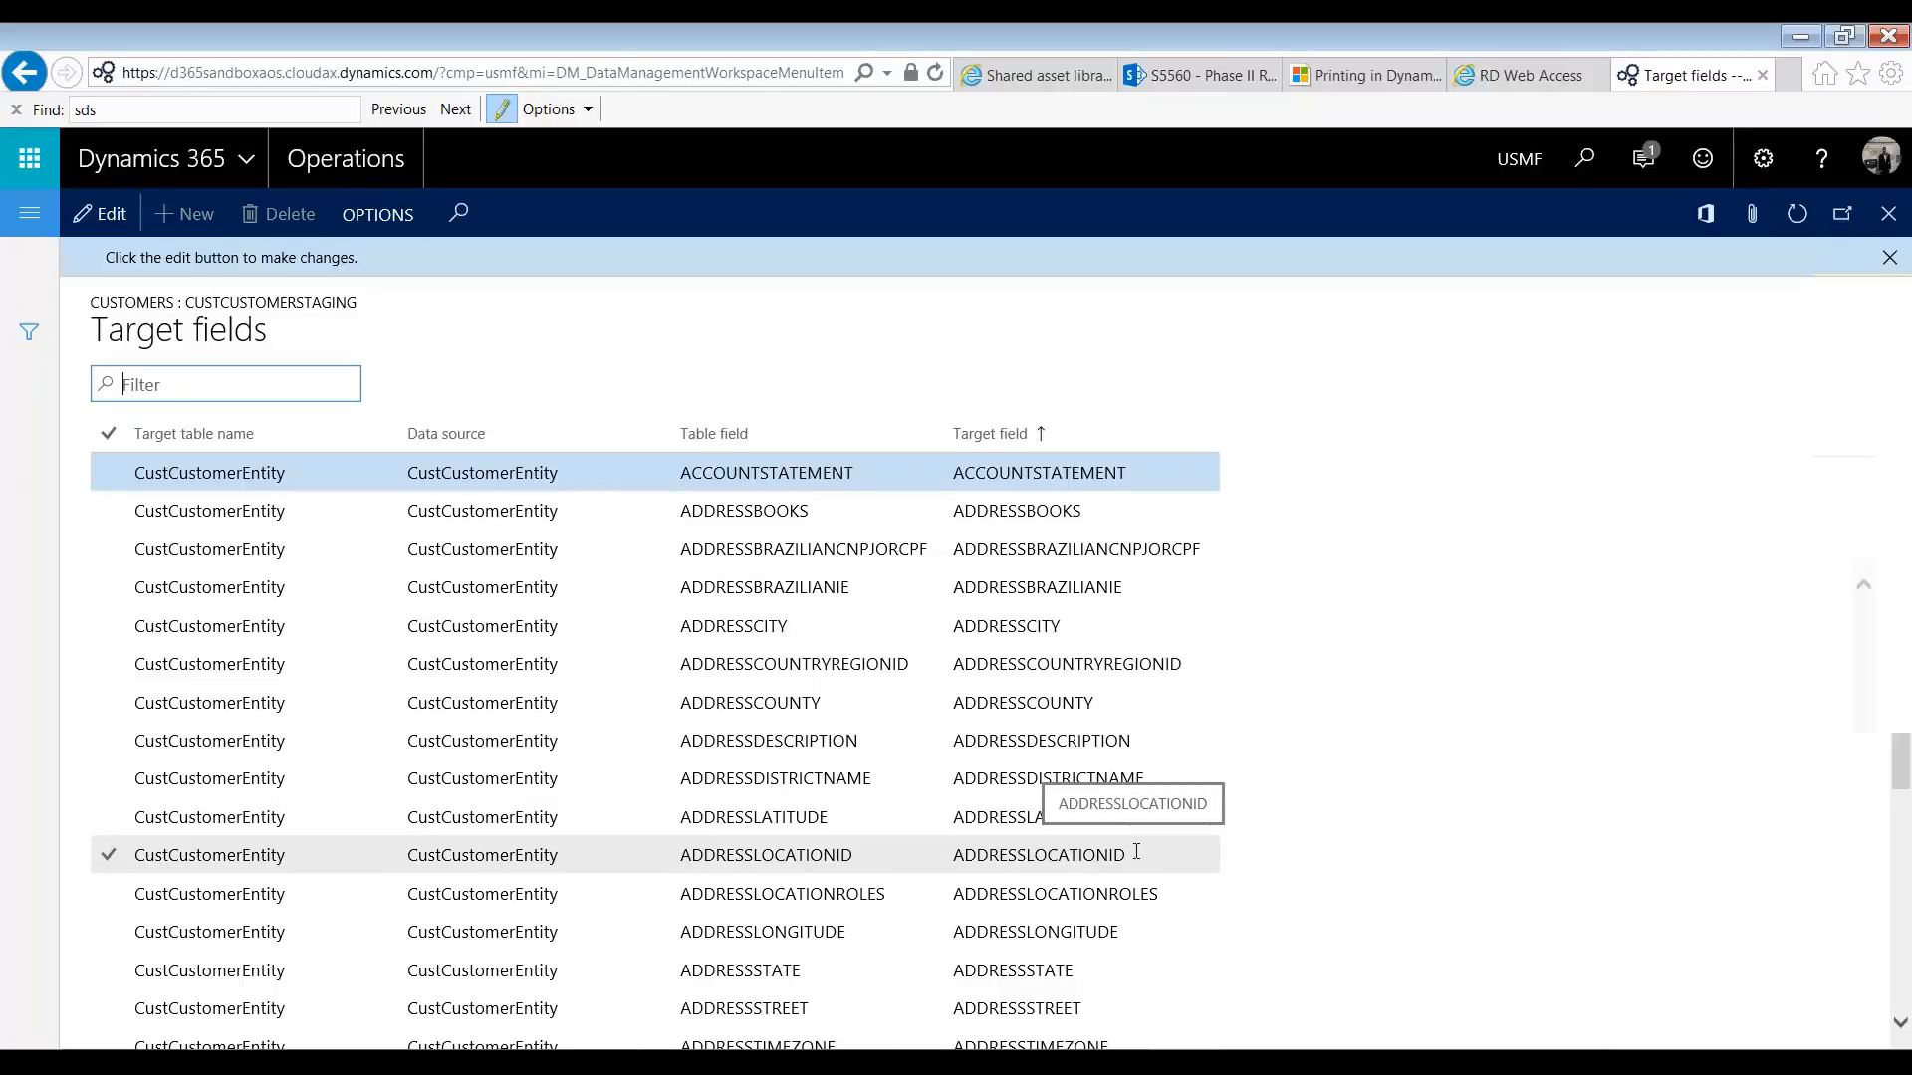
{"action": "scroll", "coordinate": [1136, 852], "scroll_direction": "down", "scroll_amount": 4}
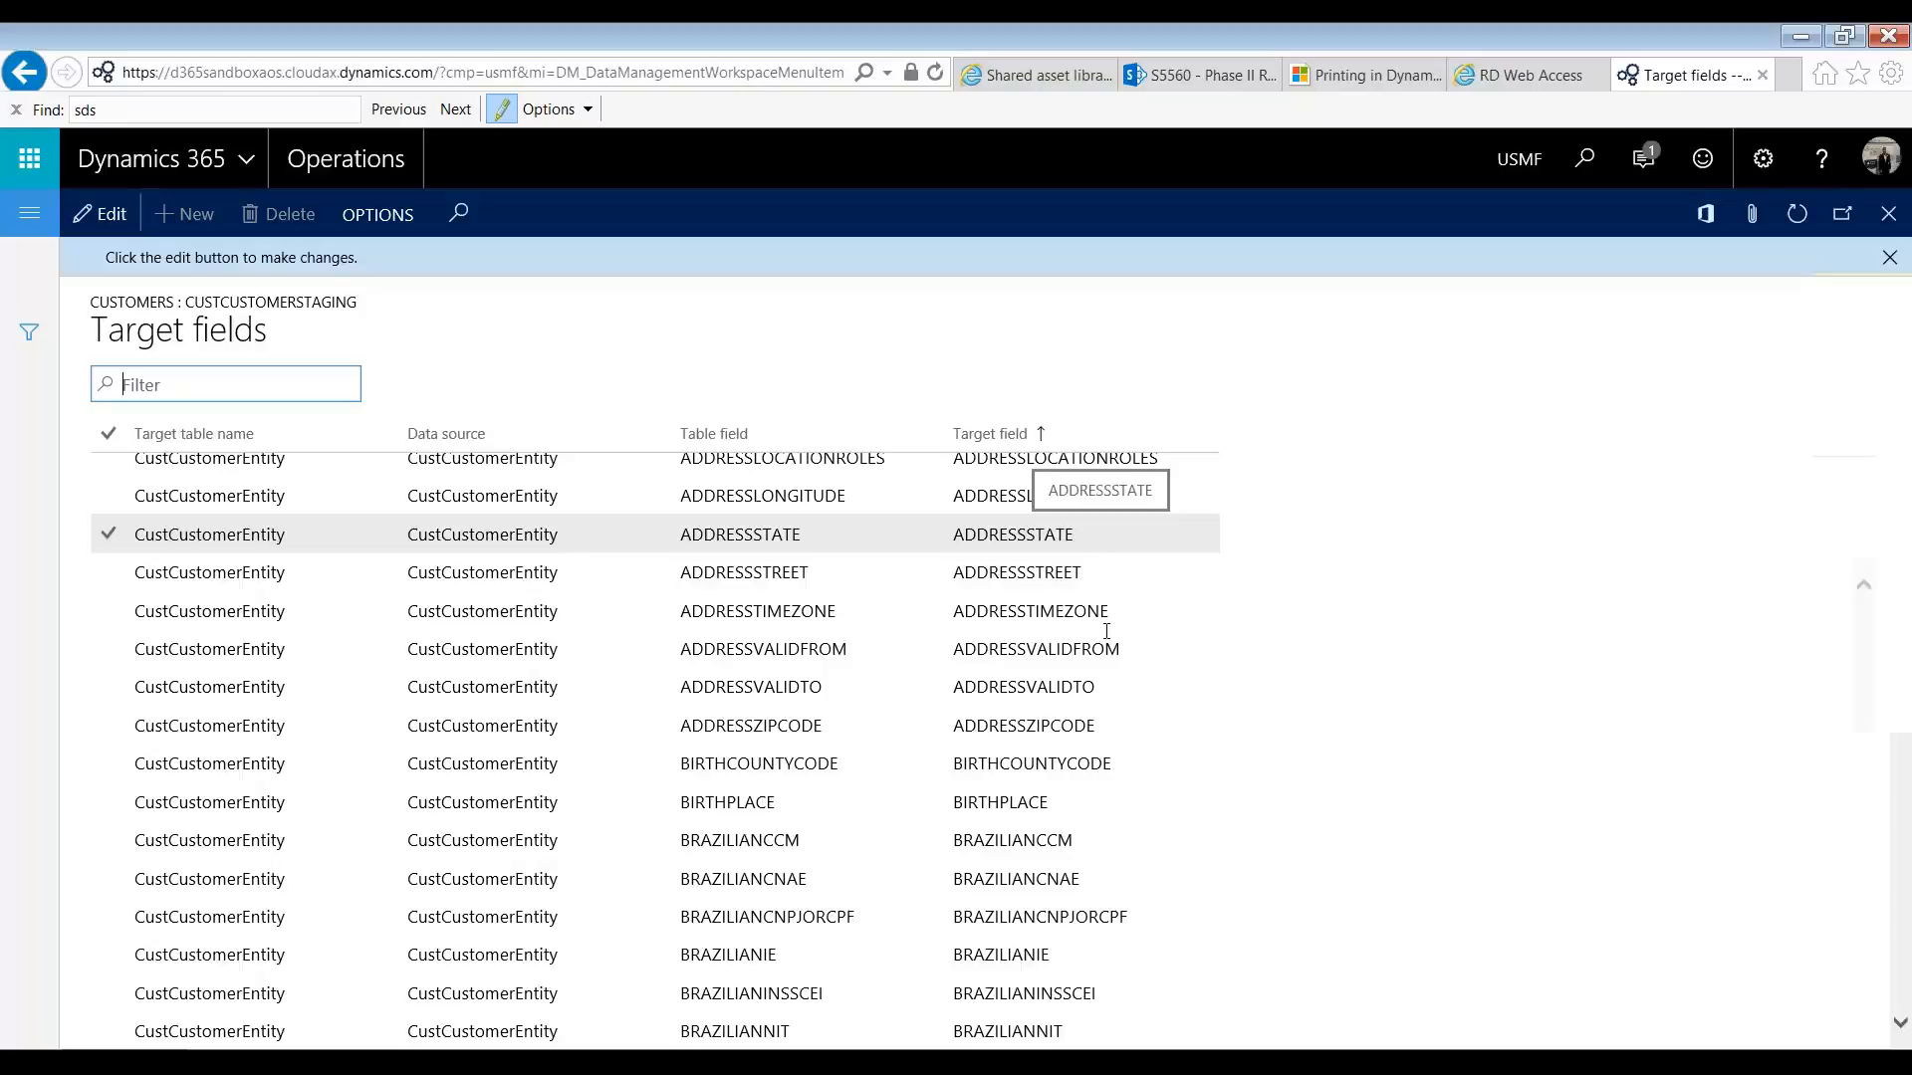
{"action": "scroll", "coordinate": [1106, 631], "scroll_direction": "up", "scroll_amount": 3}
{"action": "left_click", "coordinate": [1077, 831]}
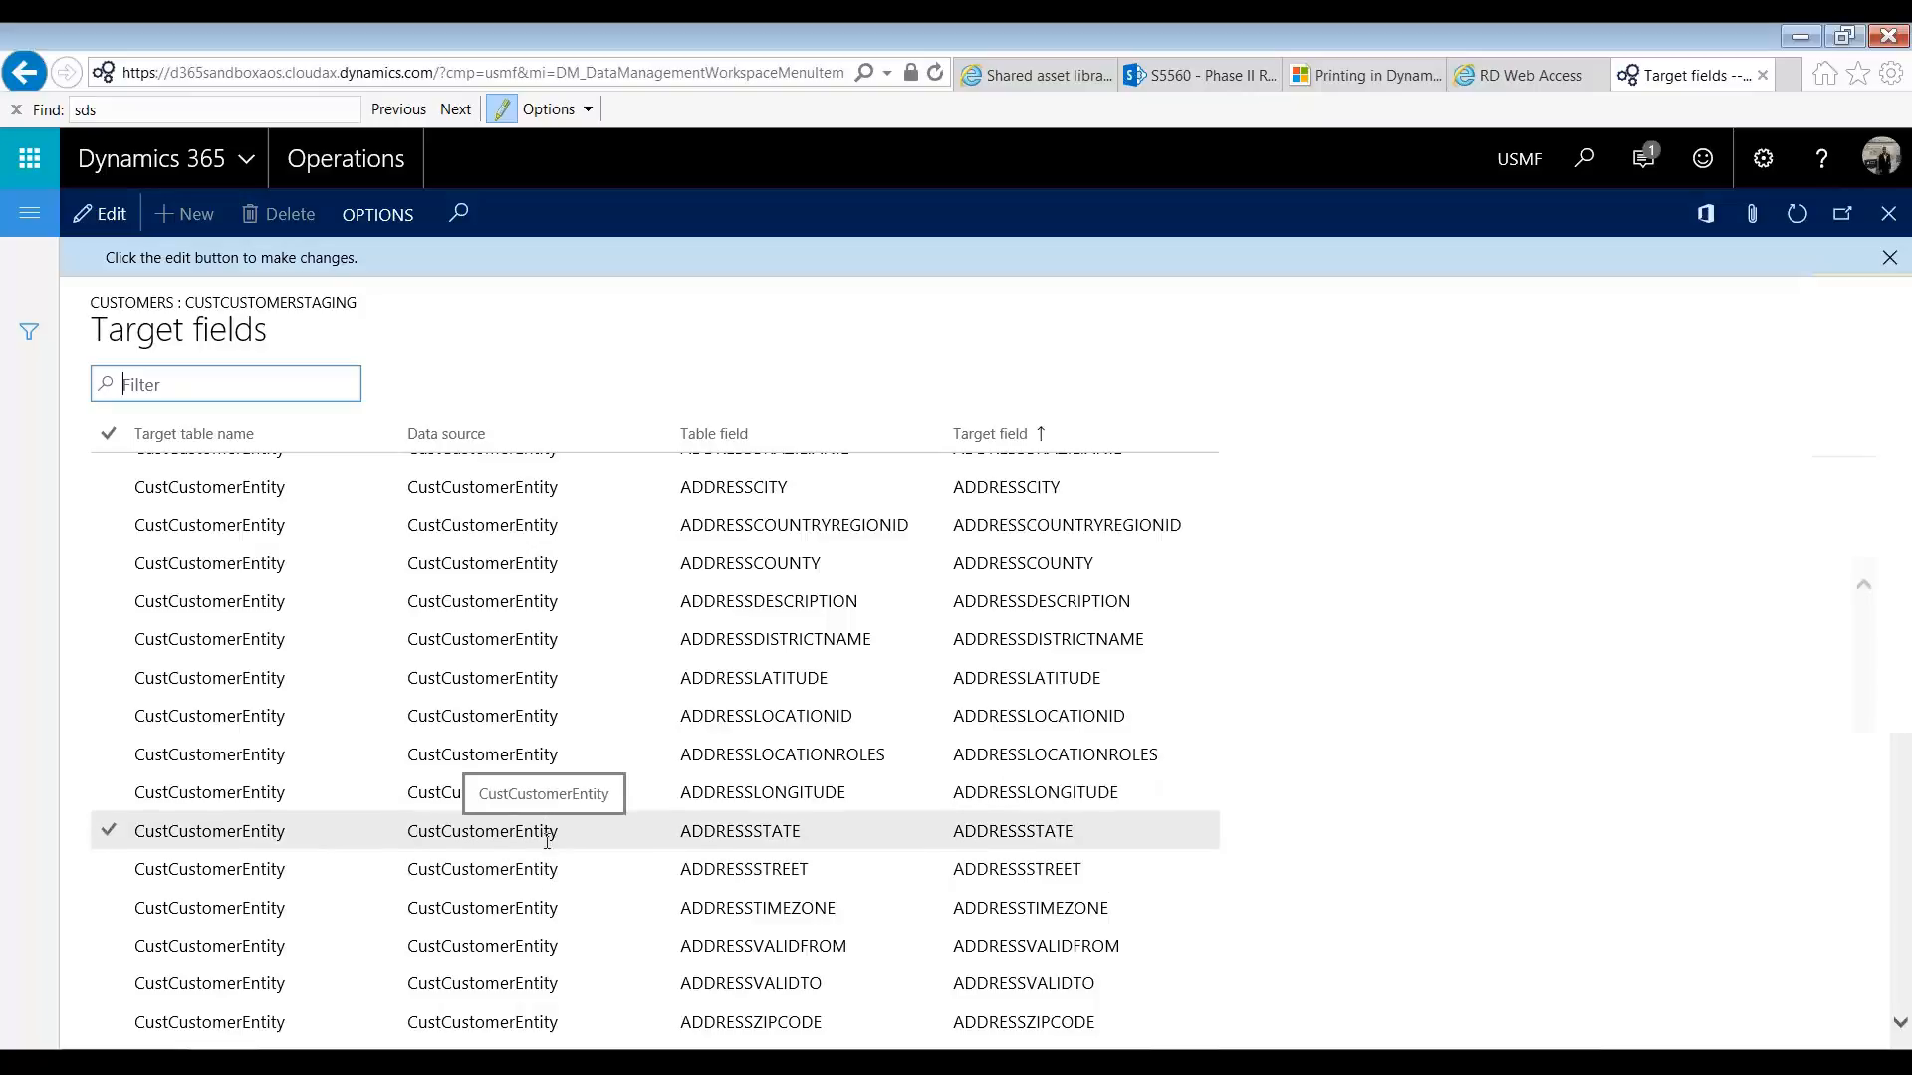
{"action": "key", "text": "Down"}
{"action": "key", "text": "Down"}
{"action": "key", "text": "Down"}
{"action": "key", "text": "Down"}
{"action": "key", "text": "Down"}
{"action": "key", "text": "Down"}
{"action": "key", "text": "Down"}
{"action": "key", "text": "Down"}
{"action": "key", "text": "Down"}
{"action": "key", "text": "Down"}
{"action": "key", "text": "Down"}
{"action": "key", "text": "Down"}
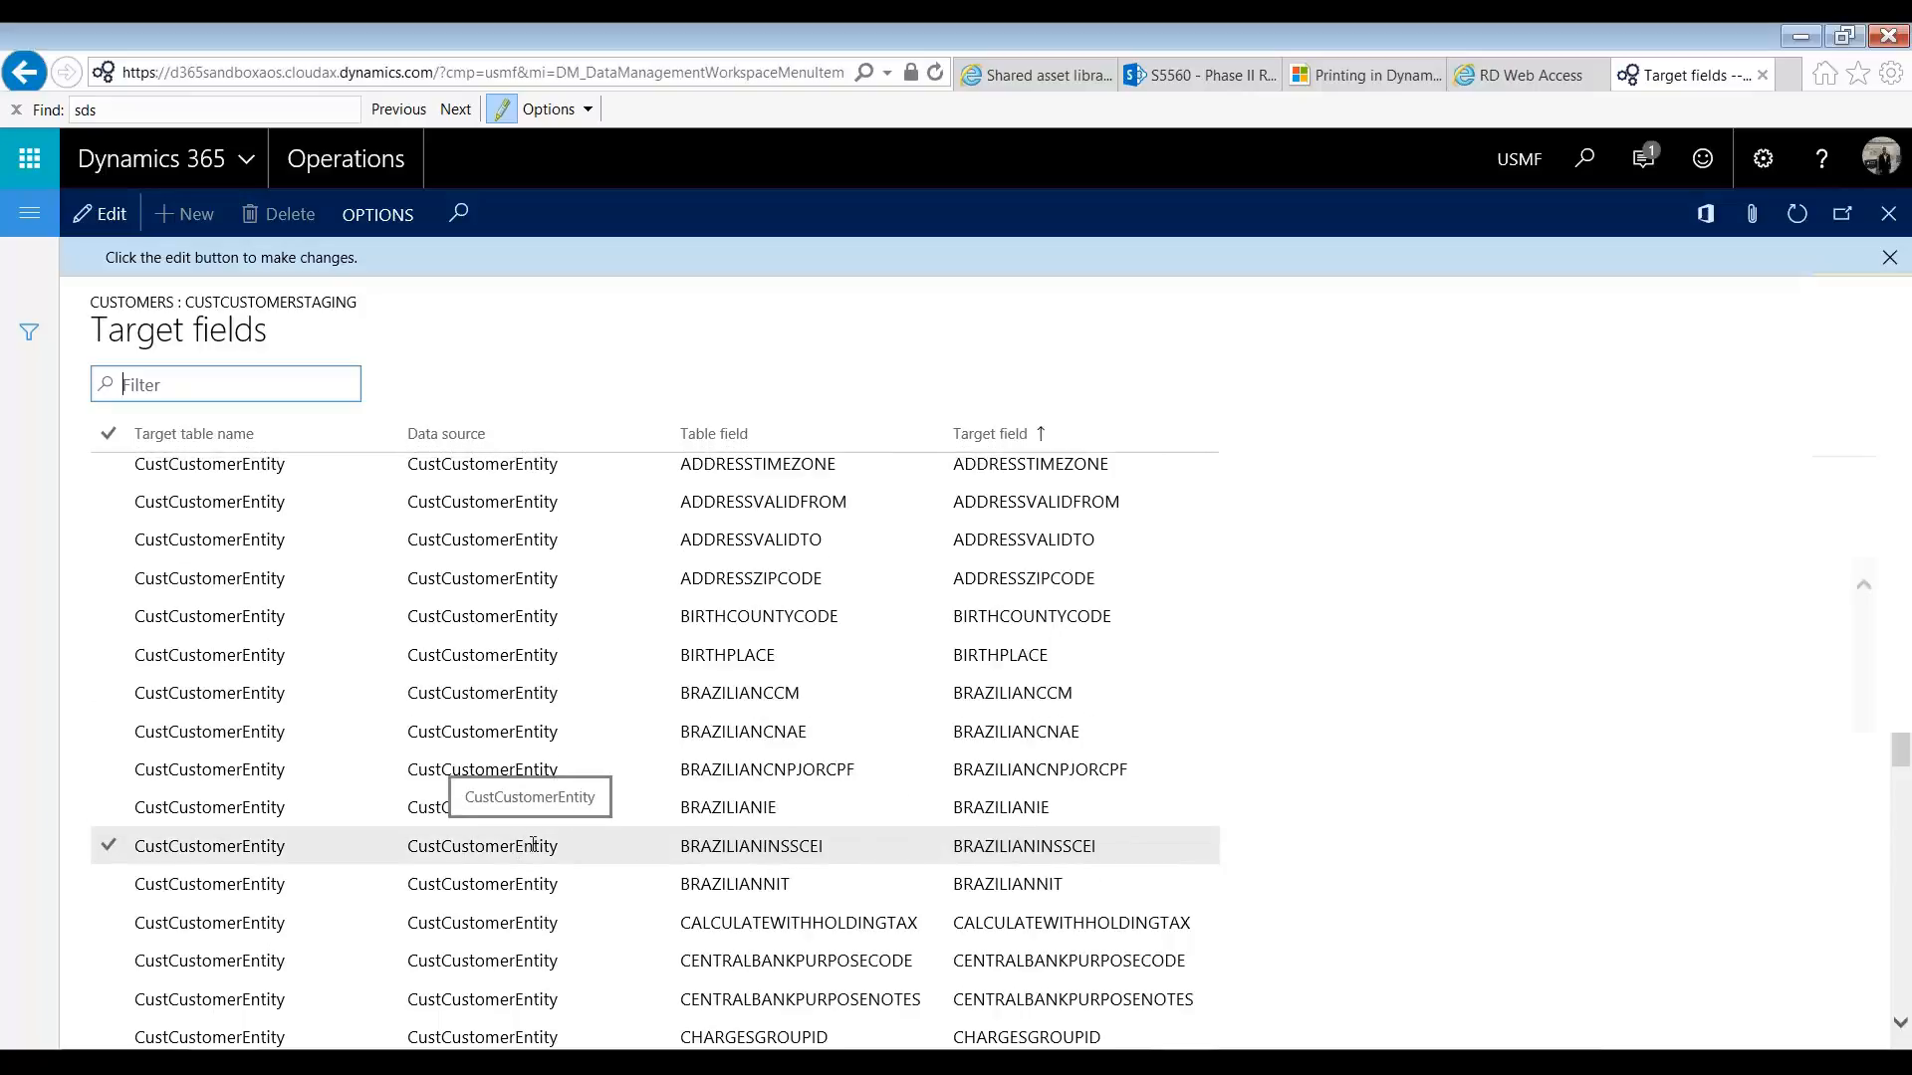
{"action": "left_click", "coordinate": [1101, 692]}
{"action": "left_click", "coordinate": [1106, 654]}
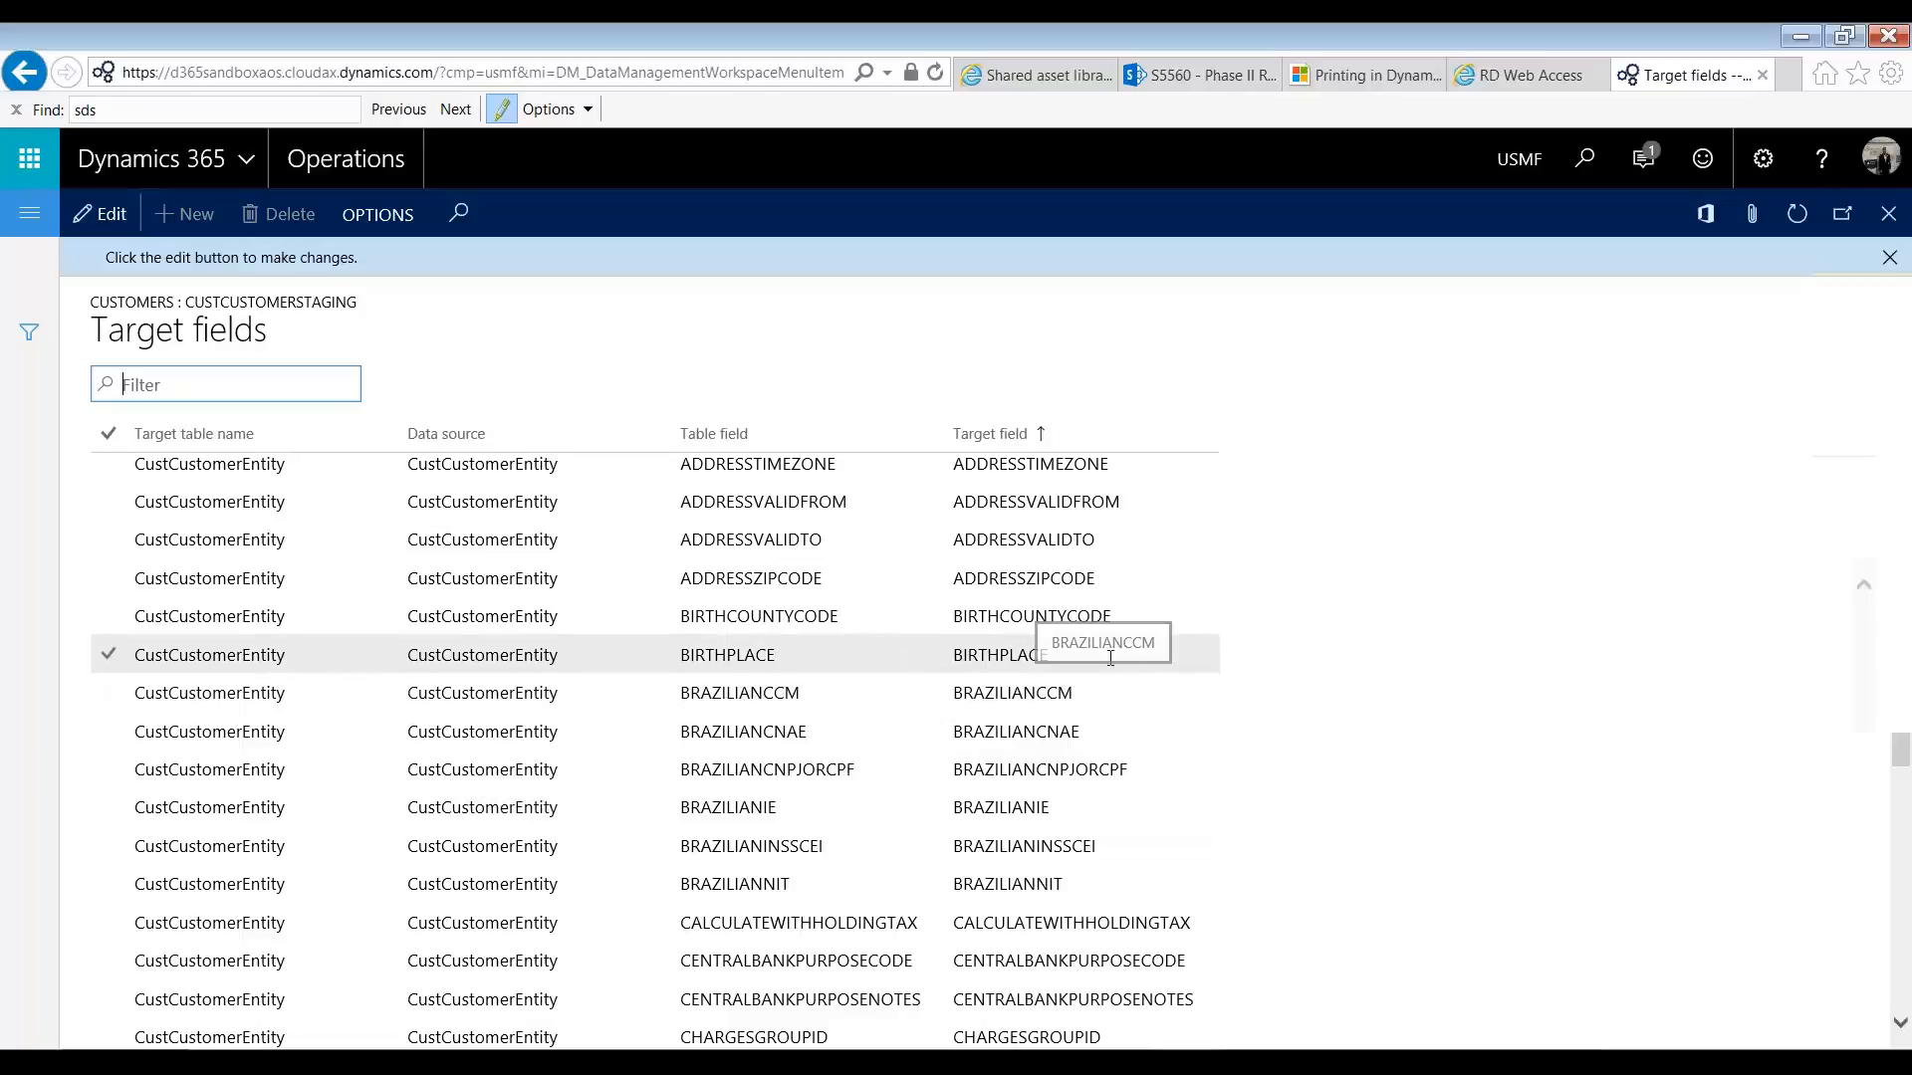
{"action": "left_click", "coordinate": [1114, 604]}
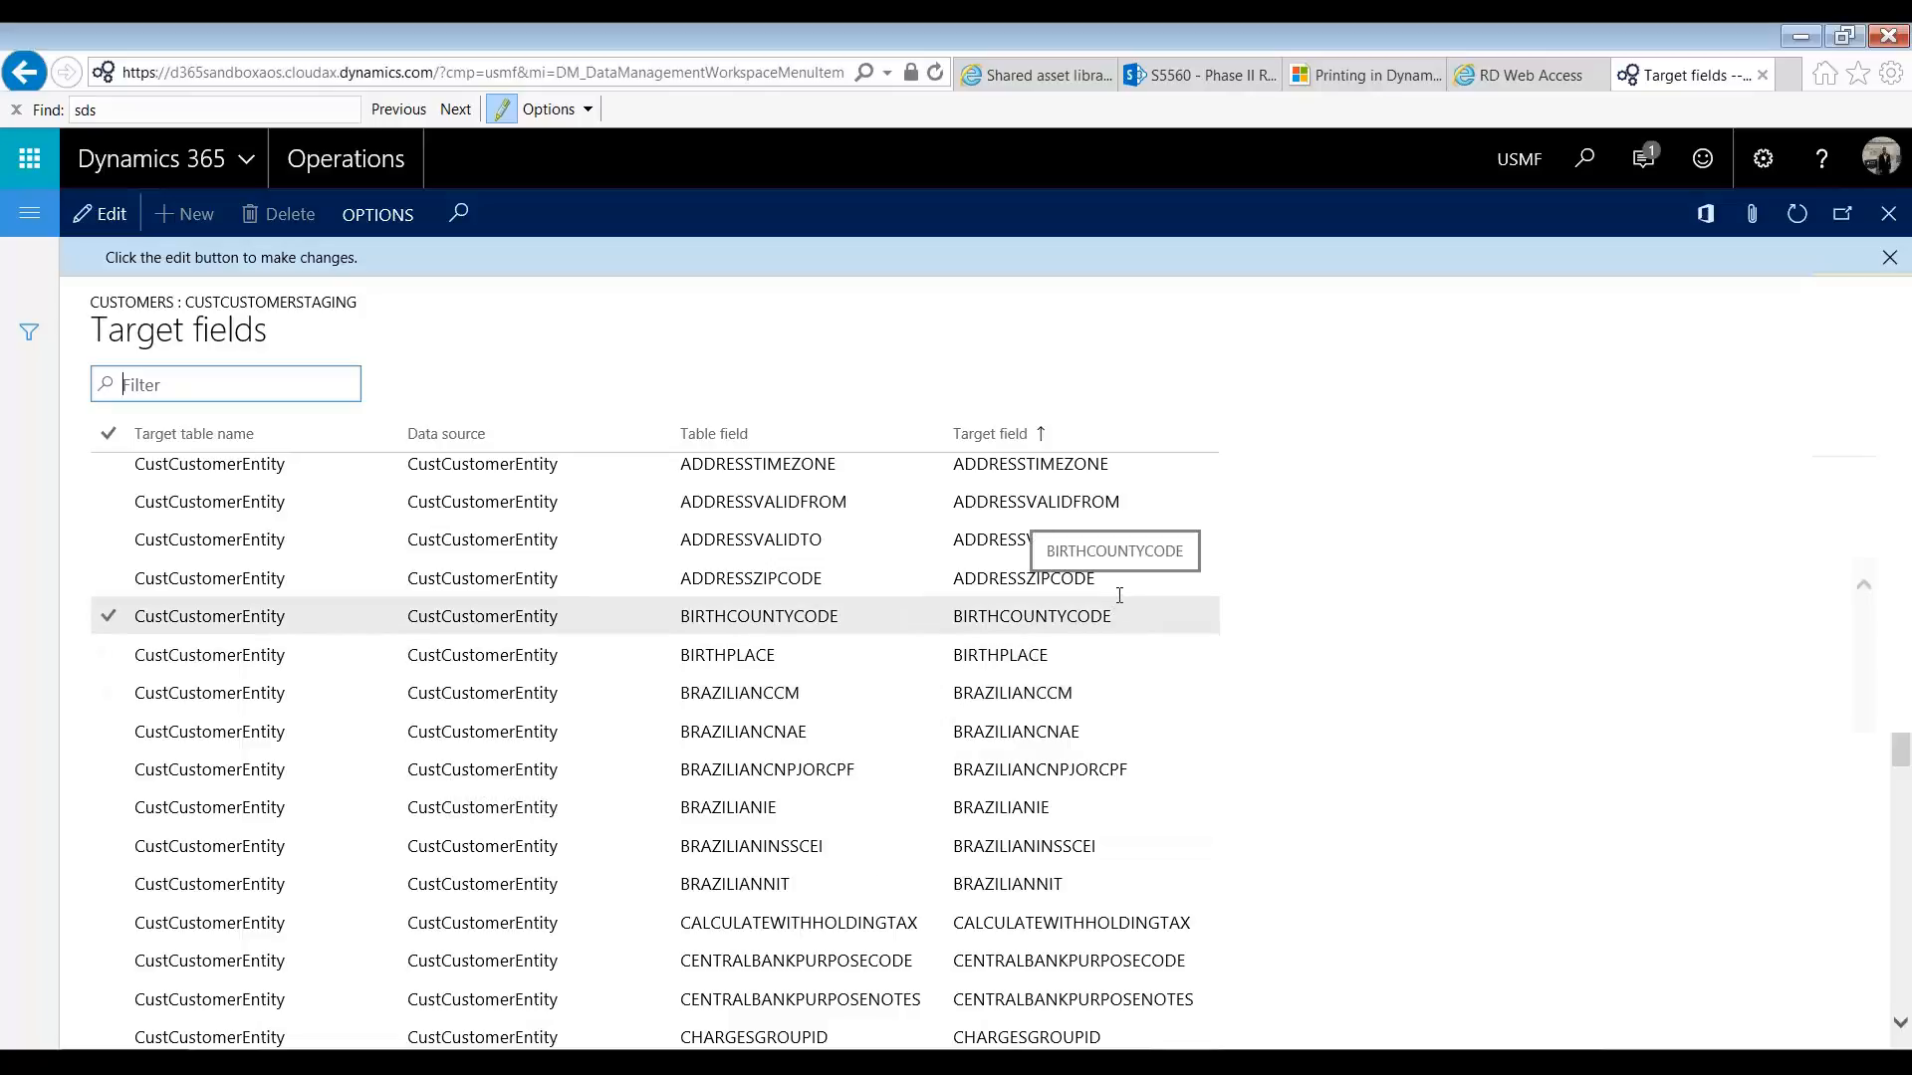
{"action": "left_click", "coordinate": [1119, 591]}
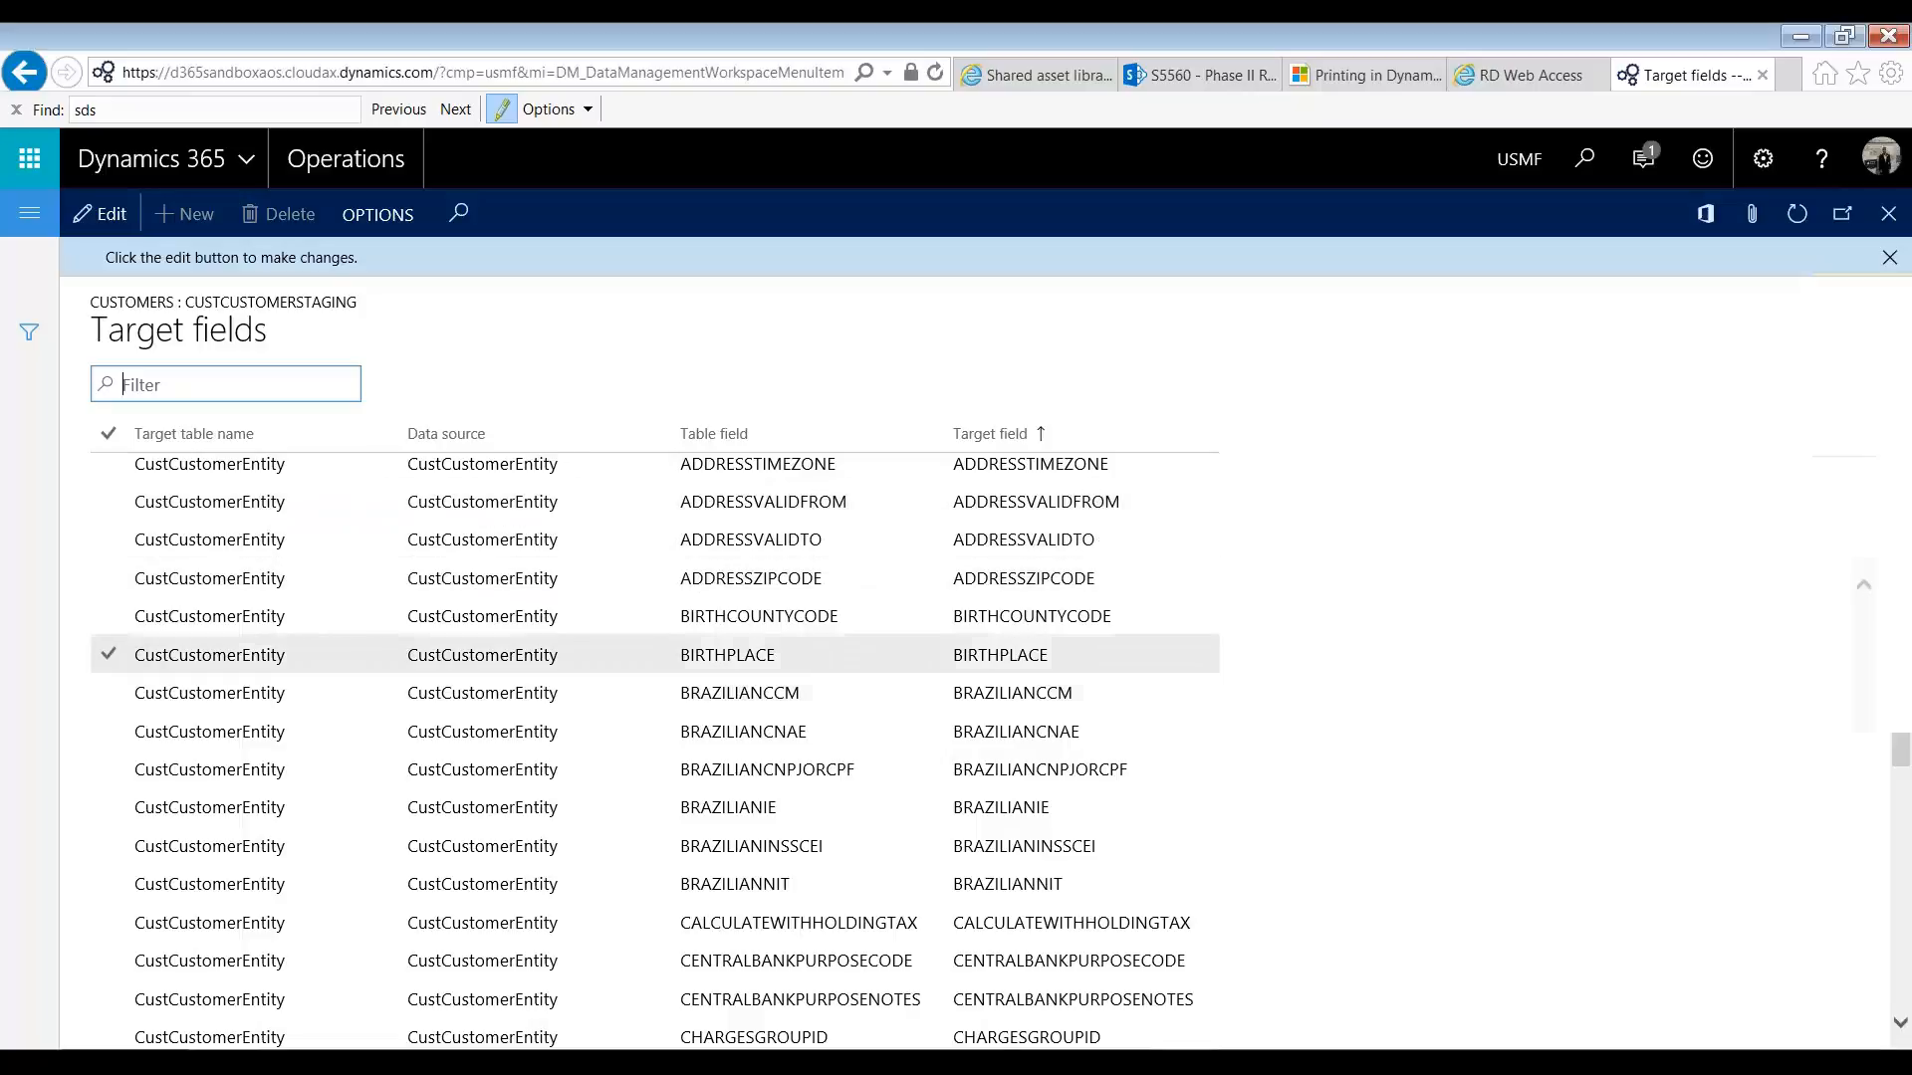
{"action": "scroll", "coordinate": [1101, 700], "scroll_direction": "down", "scroll_amount": 2}
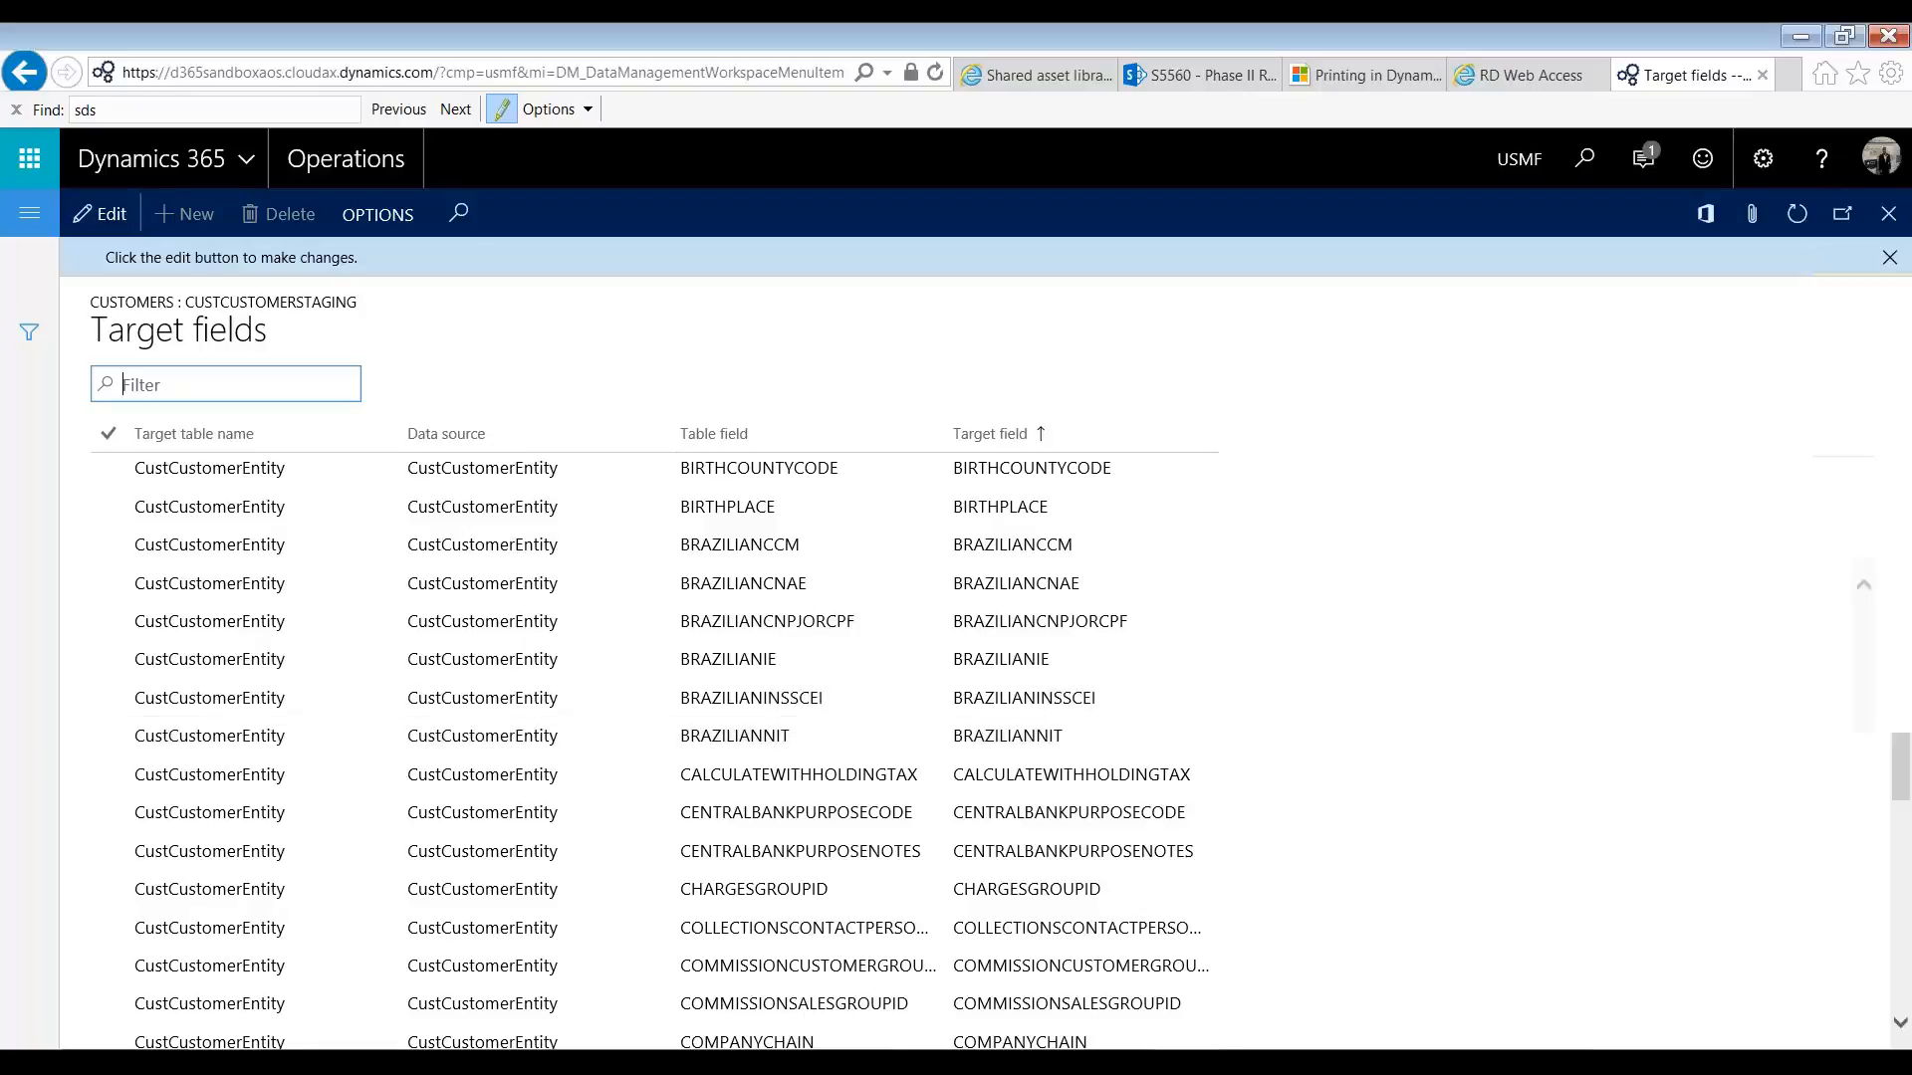
Step: Switch to Excel to compare the column headers in Customers.xlsx with the Customers target fields, returning to Dynamics 365
{"action": "key", "text": "alt+Tab"}
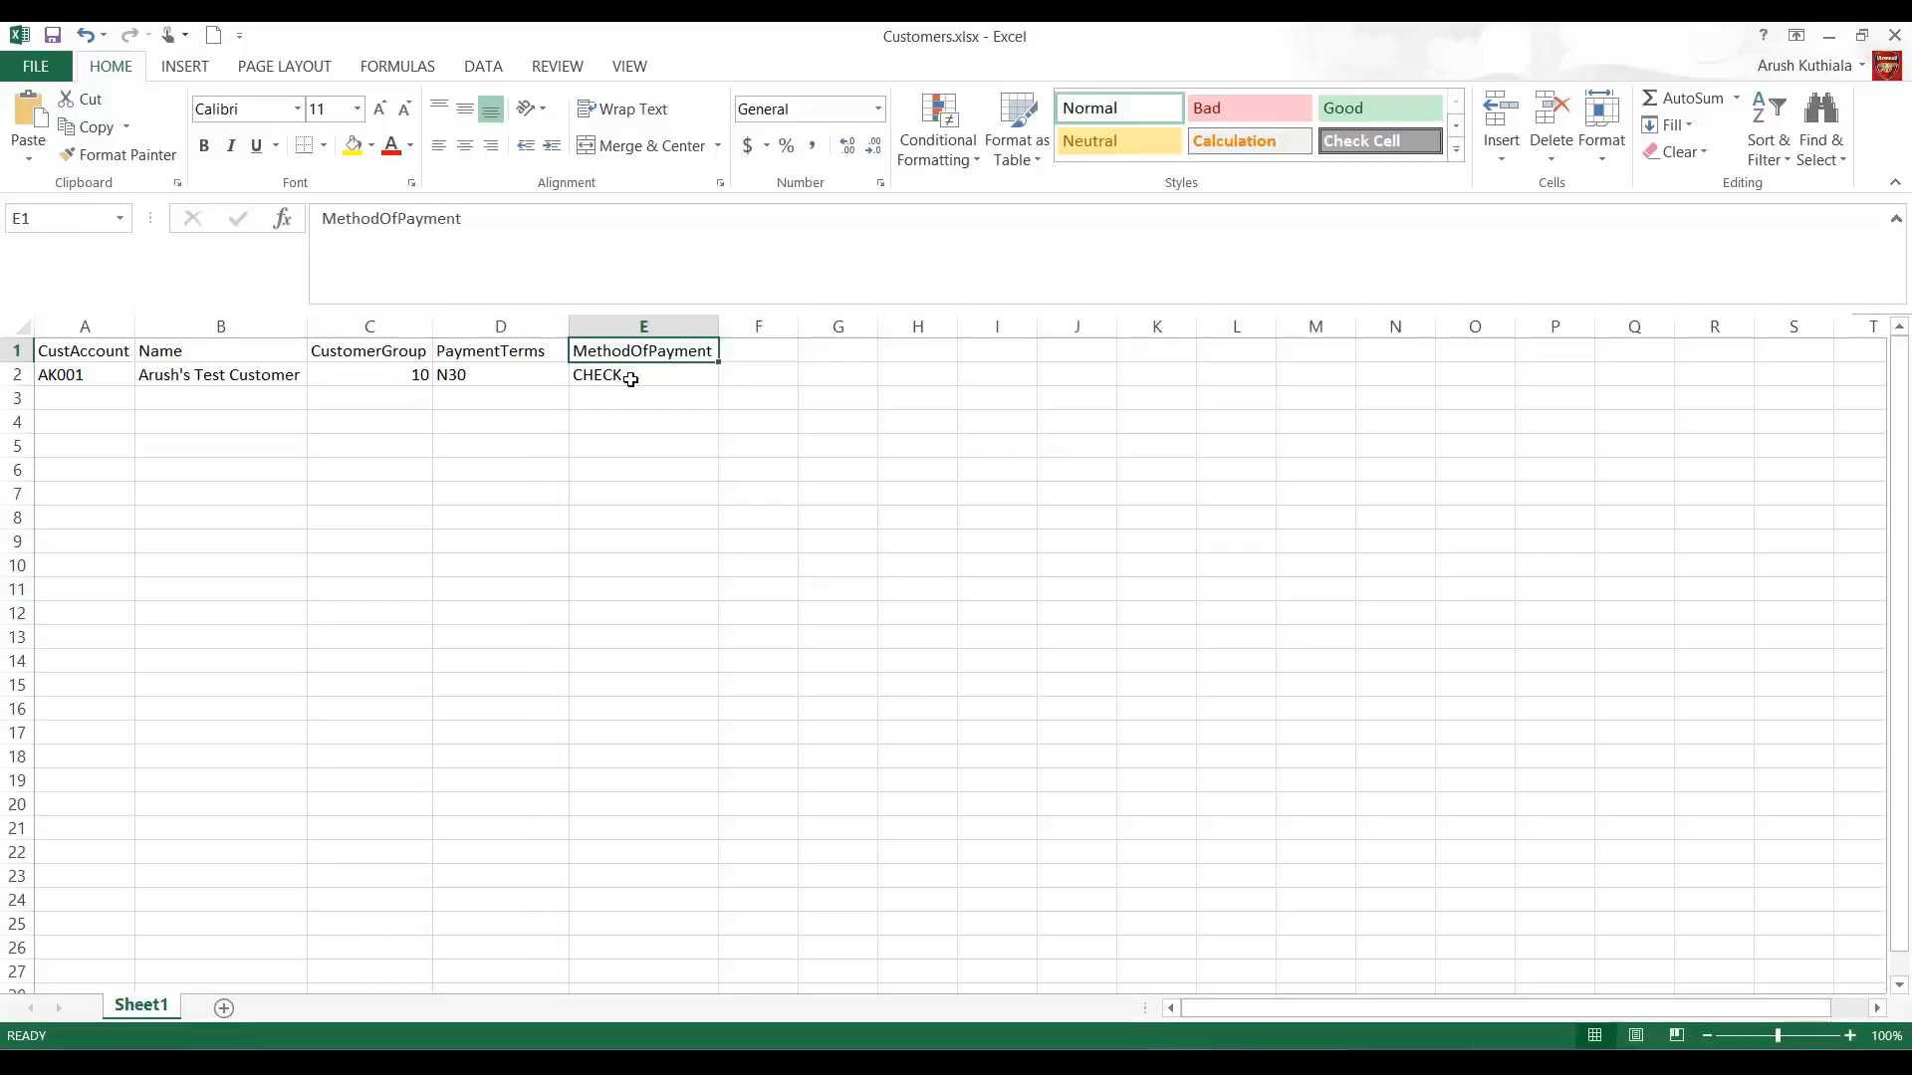
{"action": "left_click", "coordinate": [1829, 48]}
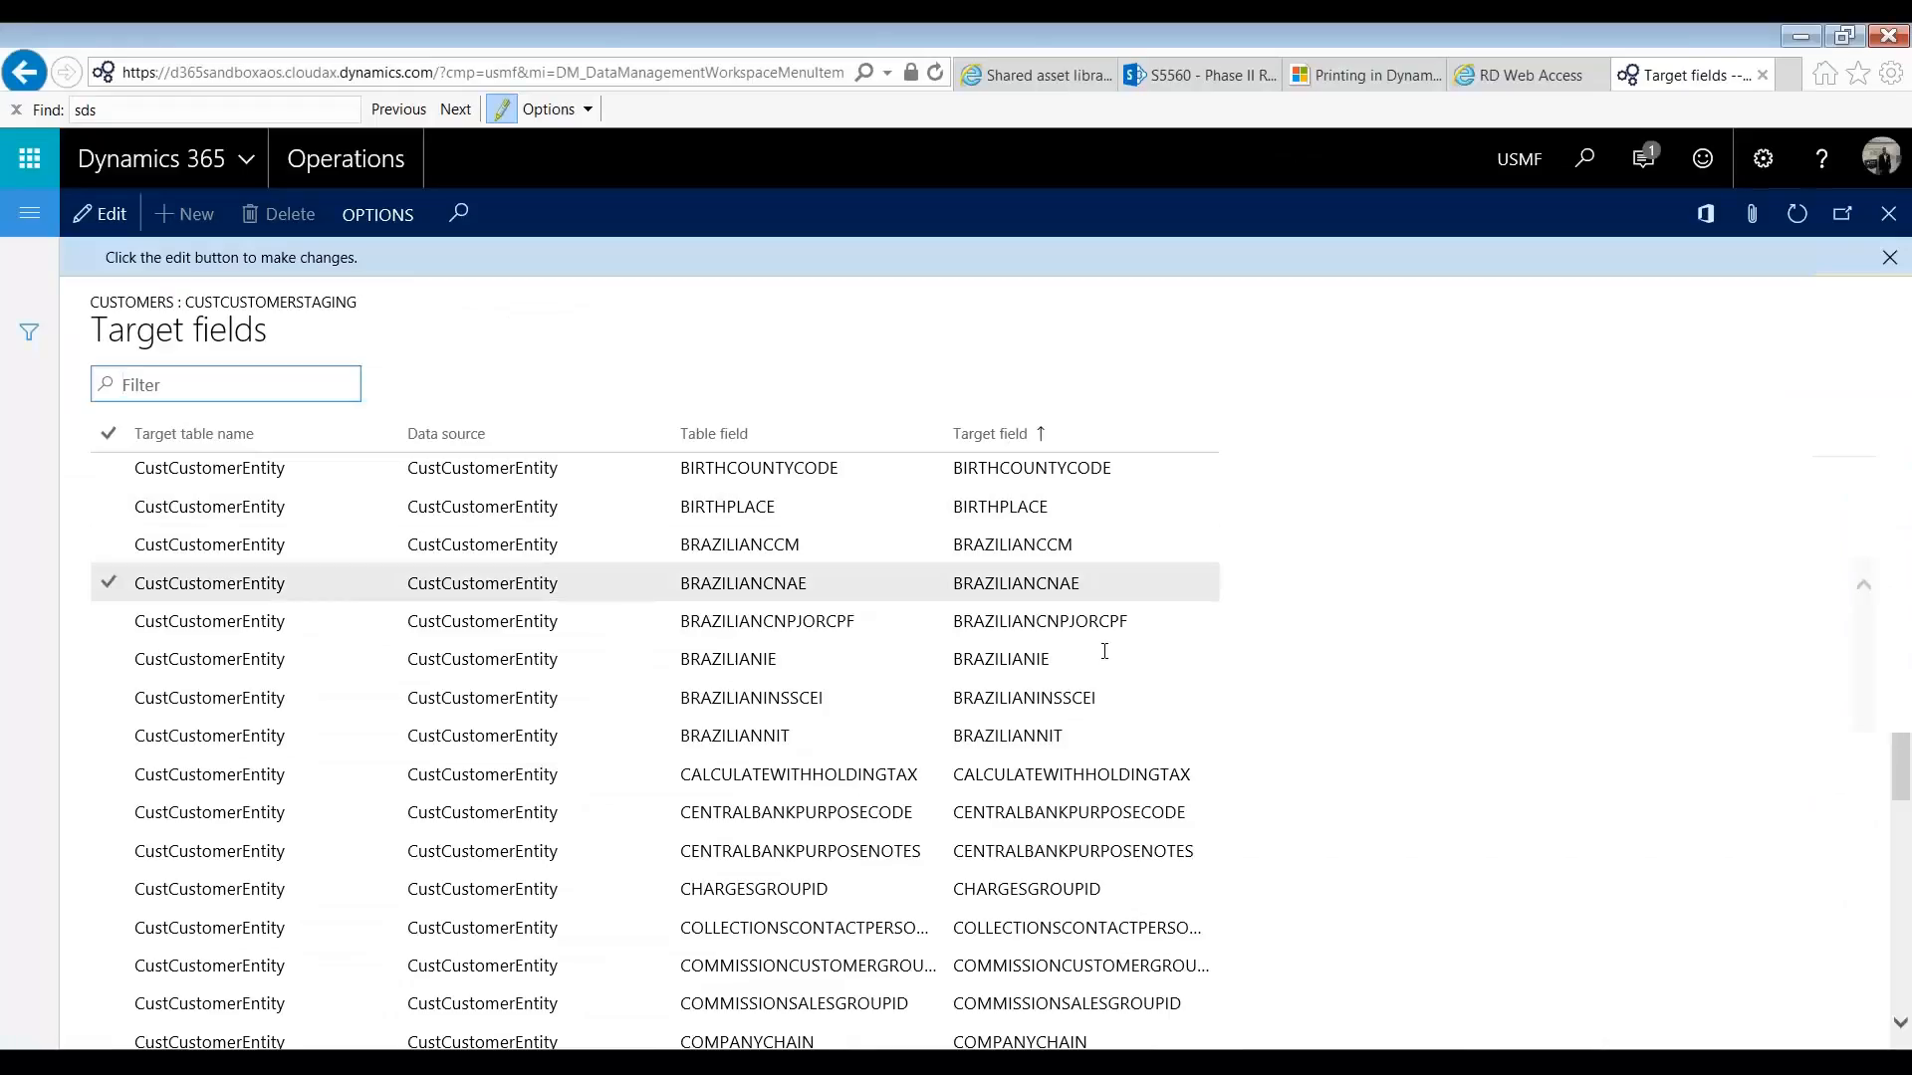
{"action": "scroll", "coordinate": [1120, 717], "scroll_direction": "down", "scroll_amount": 2}
{"action": "left_click", "coordinate": [1124, 782]}
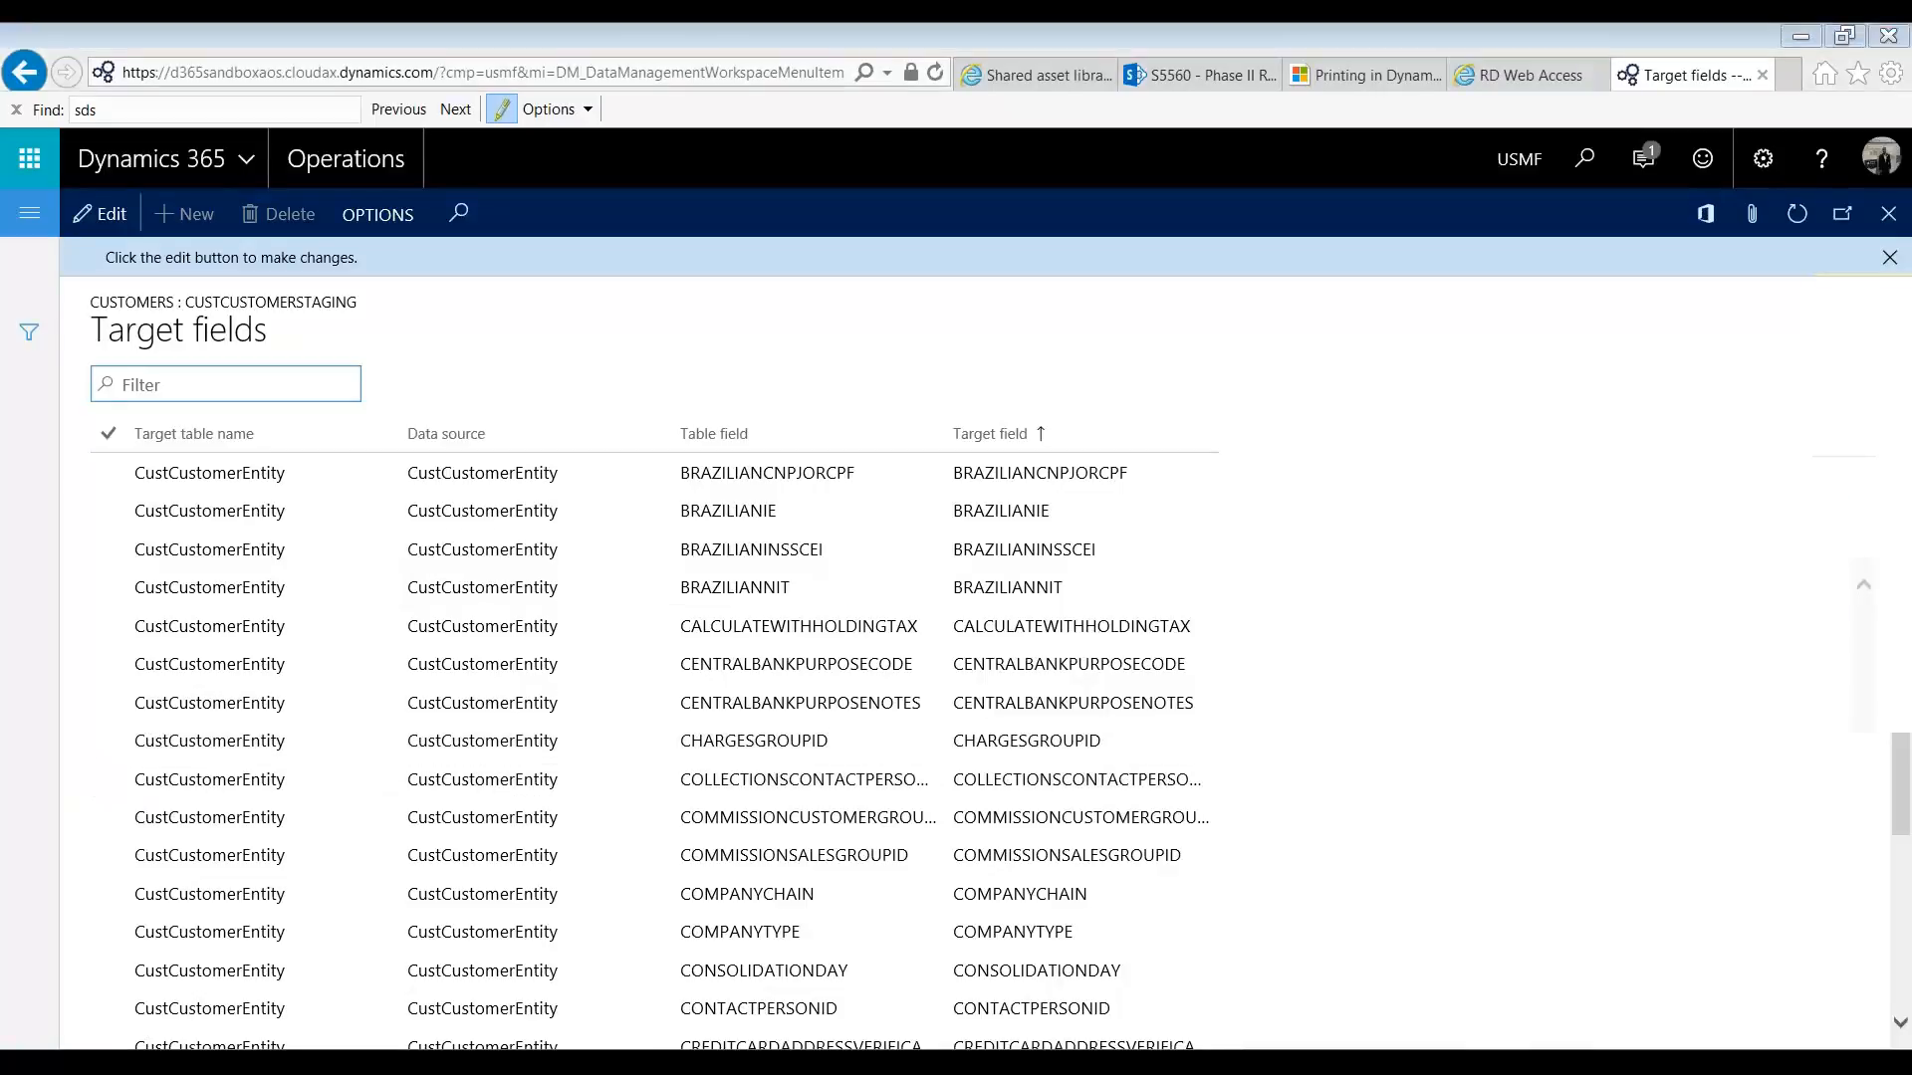
{"action": "key", "text": "alt+Tab"}
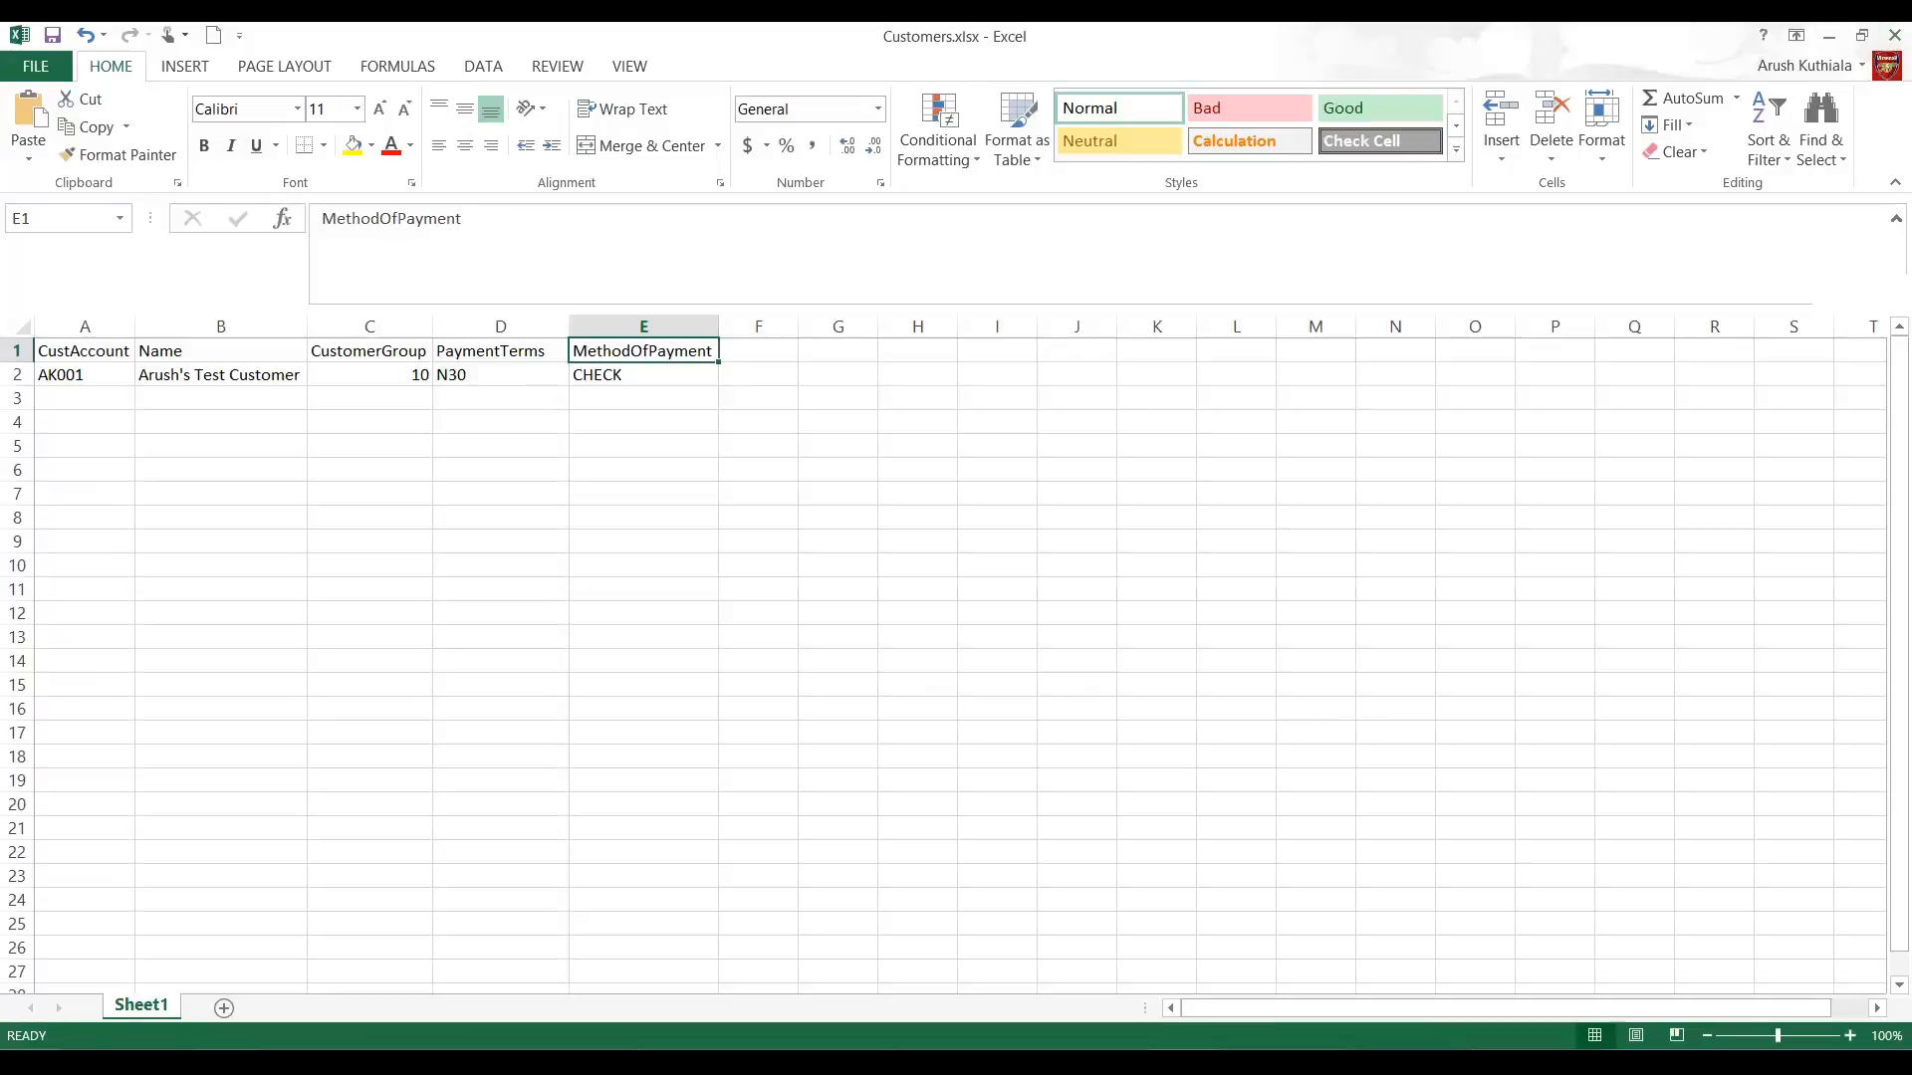
{"action": "left_click", "coordinate": [1076, 447]}
{"action": "left_click", "coordinate": [1830, 37]}
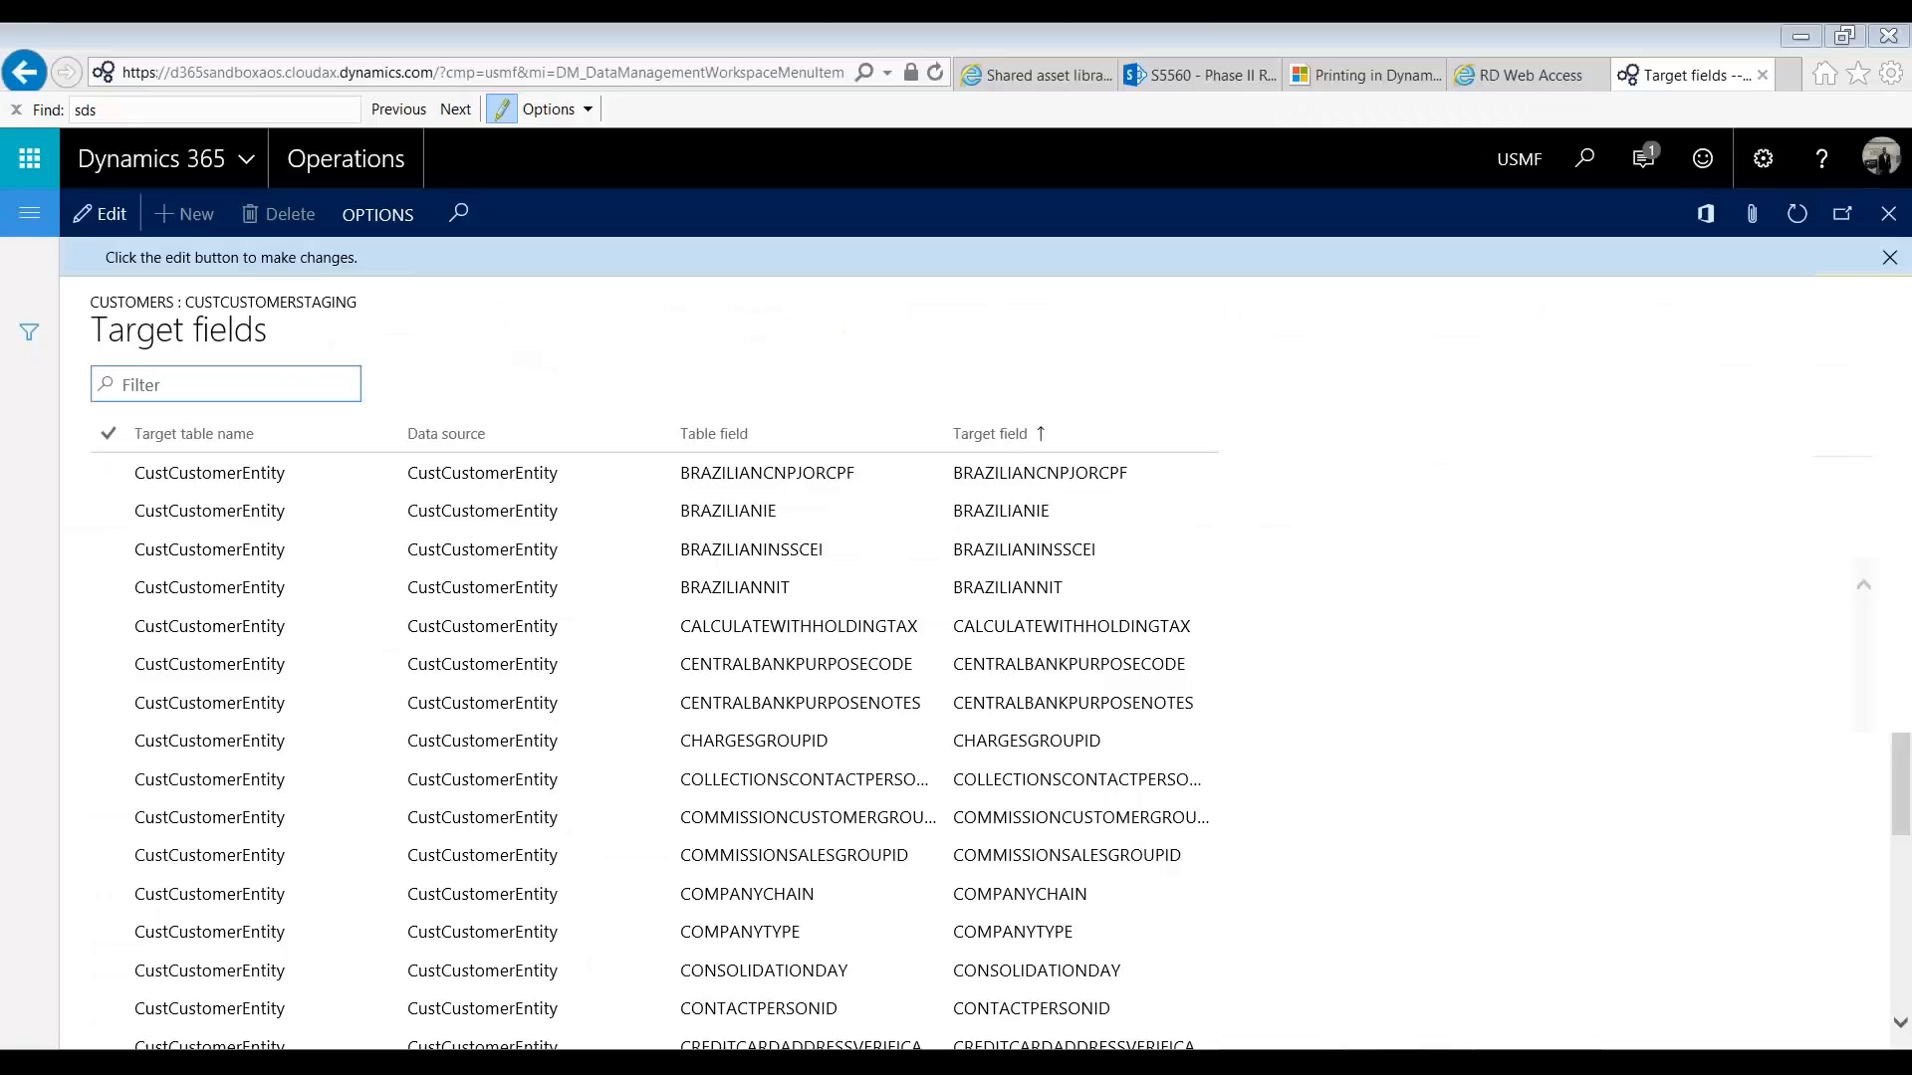
Step: Return to the Data management workspace and start an import job named CustomerLoad-Demo
{"action": "left_click", "coordinate": [24, 73]}
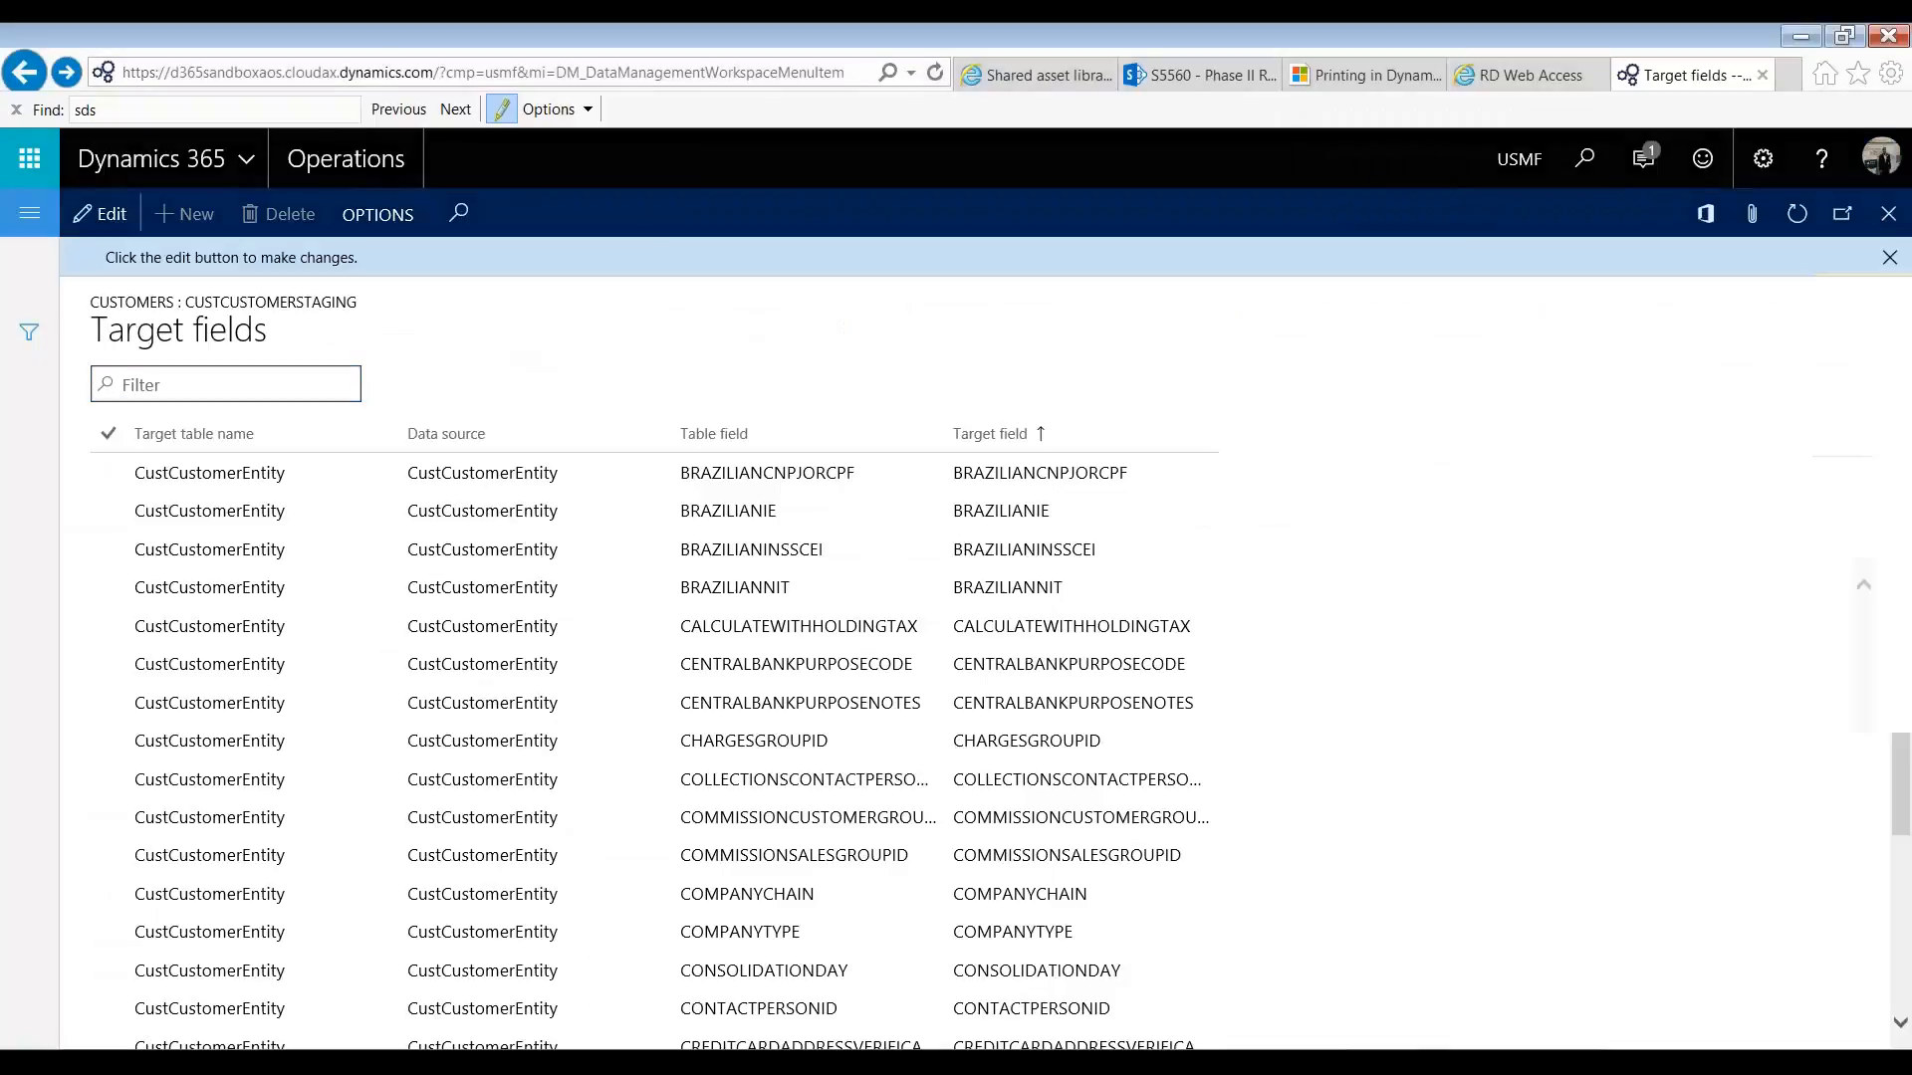
{"action": "left_click", "coordinate": [1888, 214]}
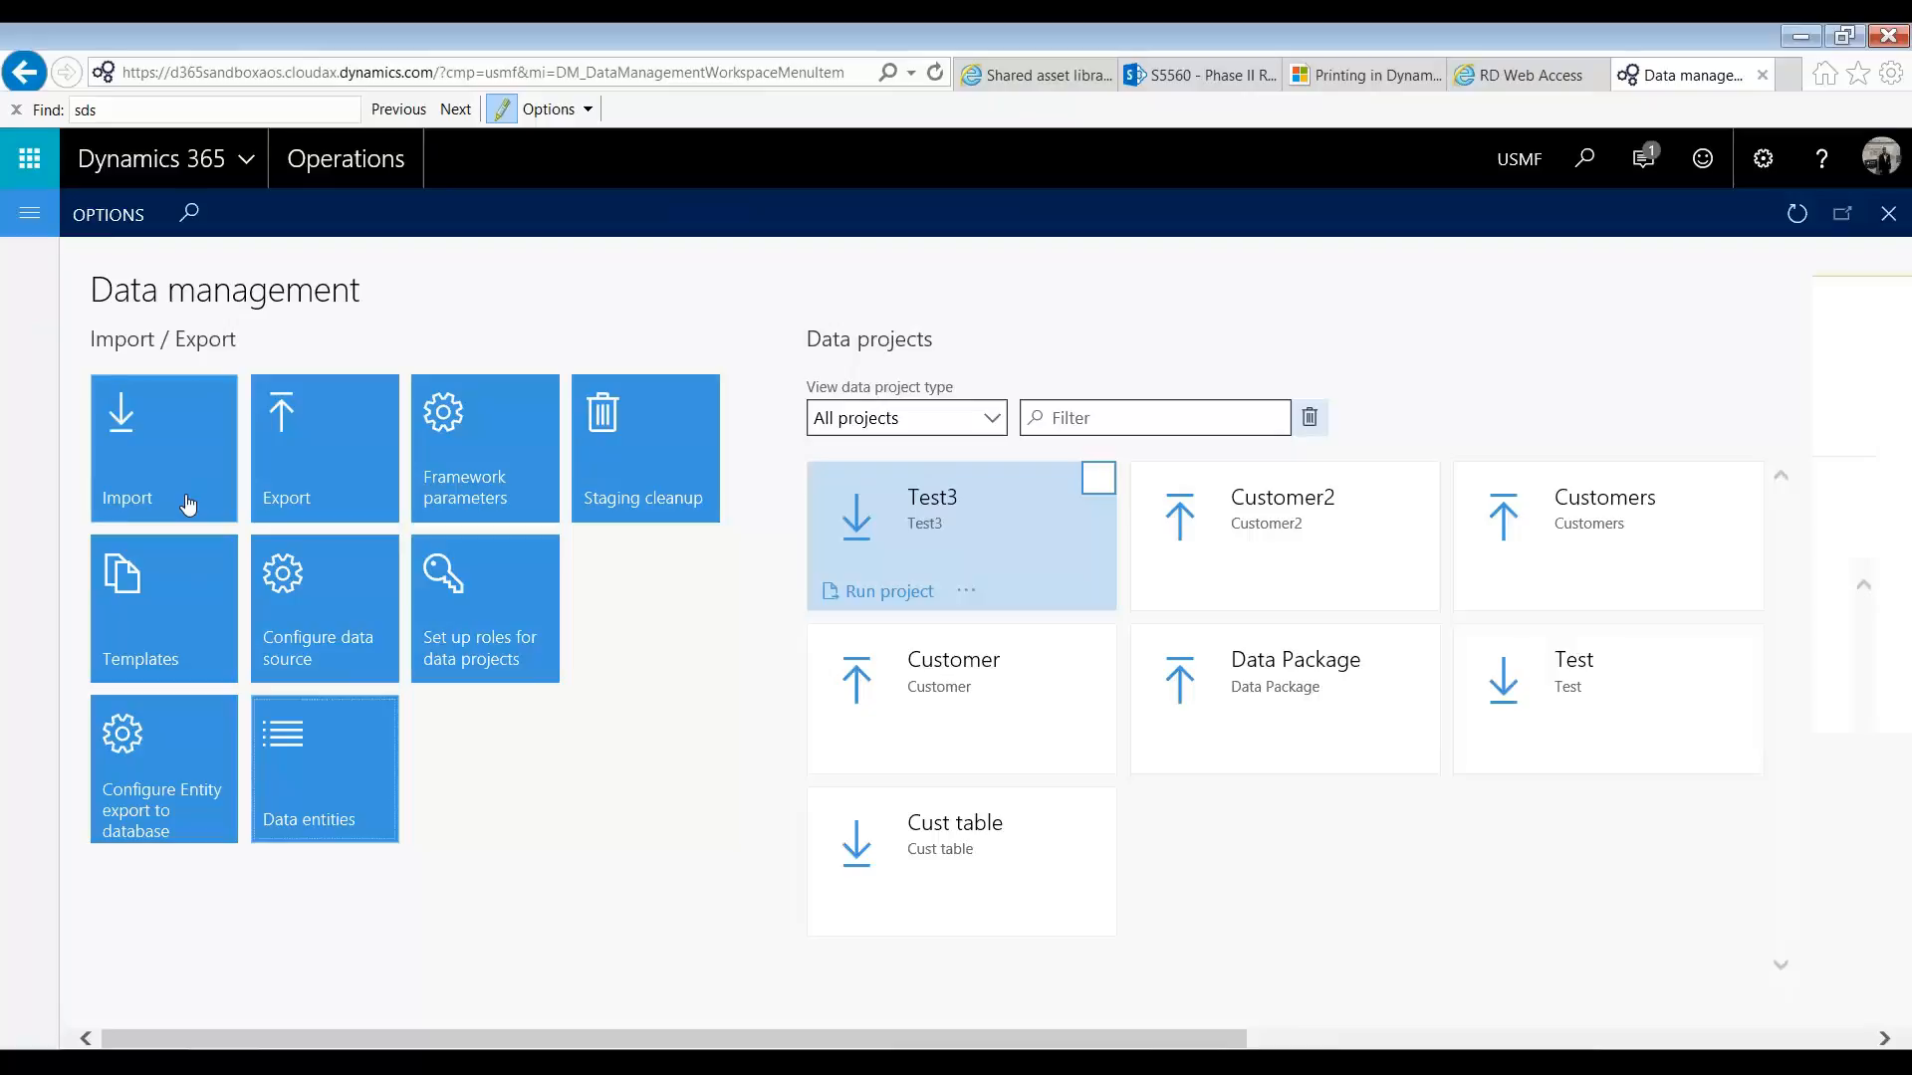
{"action": "left_click", "coordinate": [187, 506]}
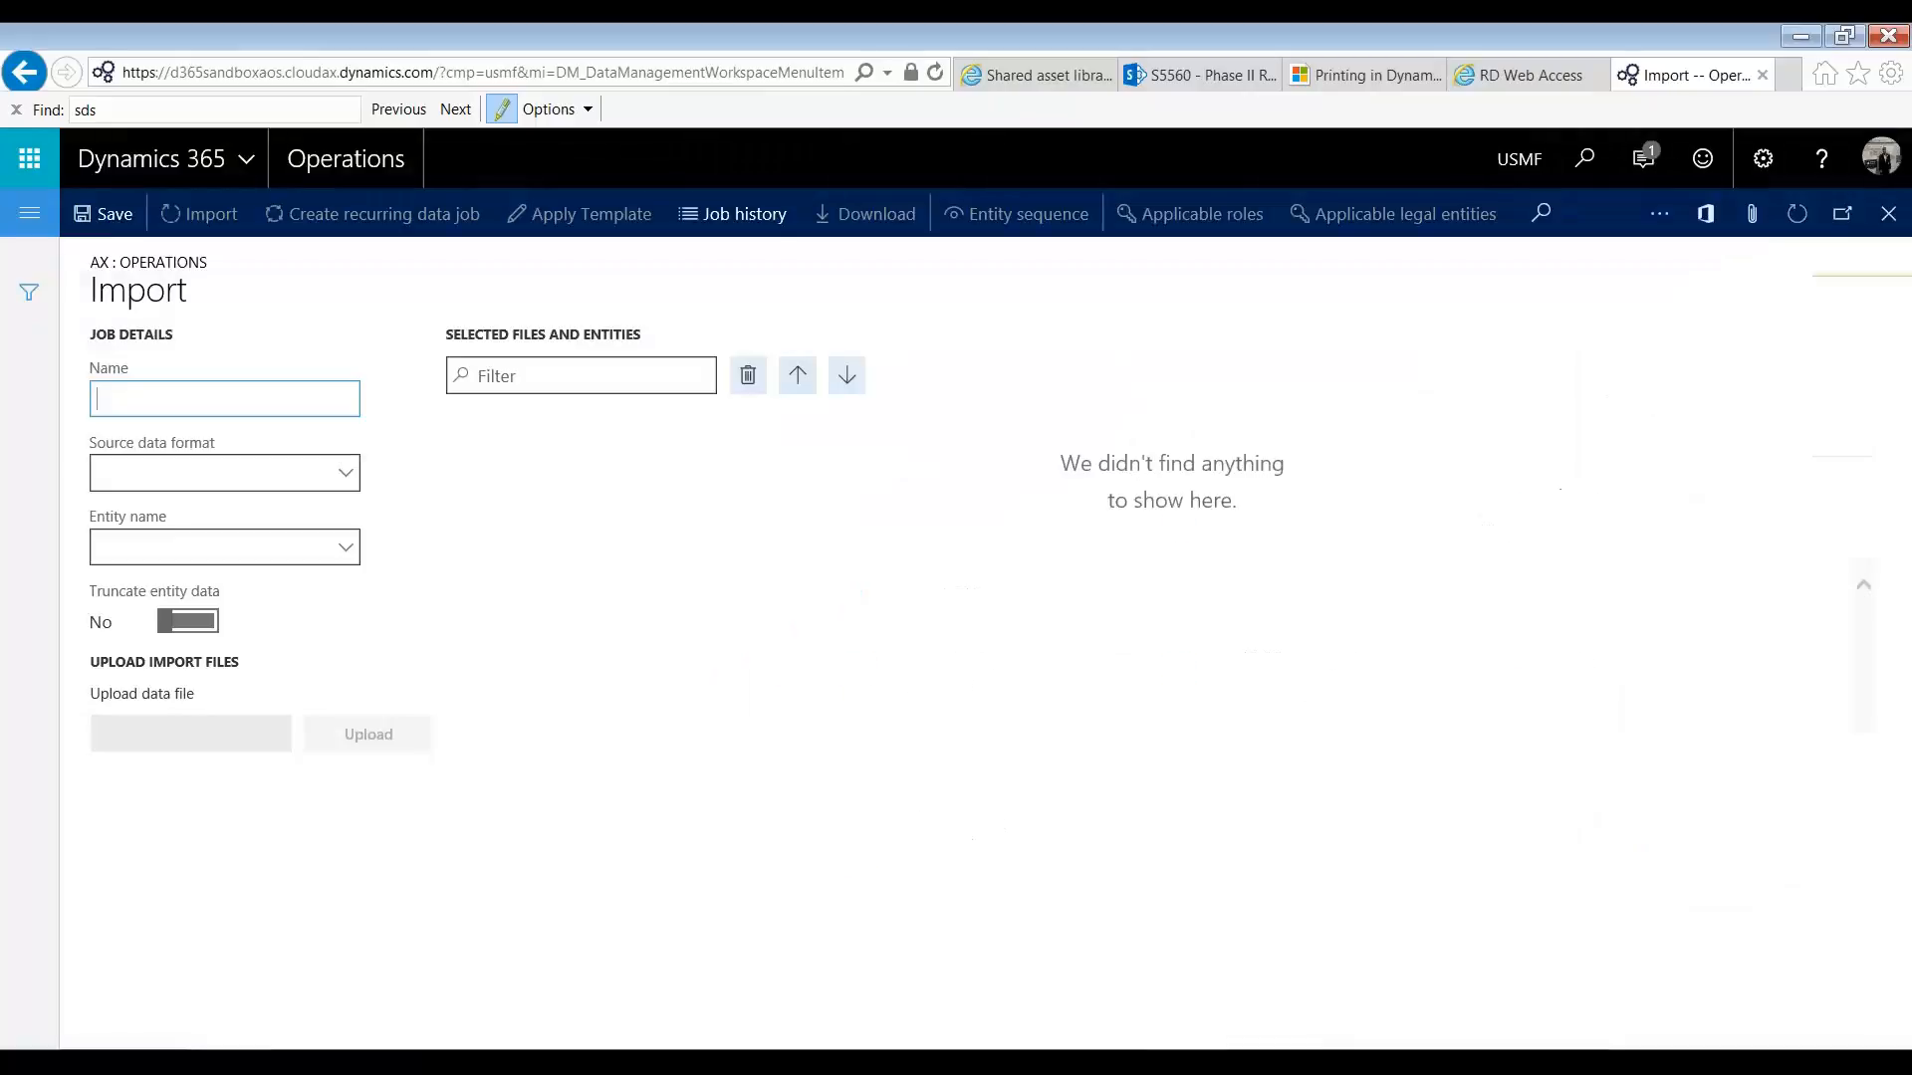
{"action": "type", "text": "CustomerLoad-Demo"}
{"action": "key", "text": "Tab"}
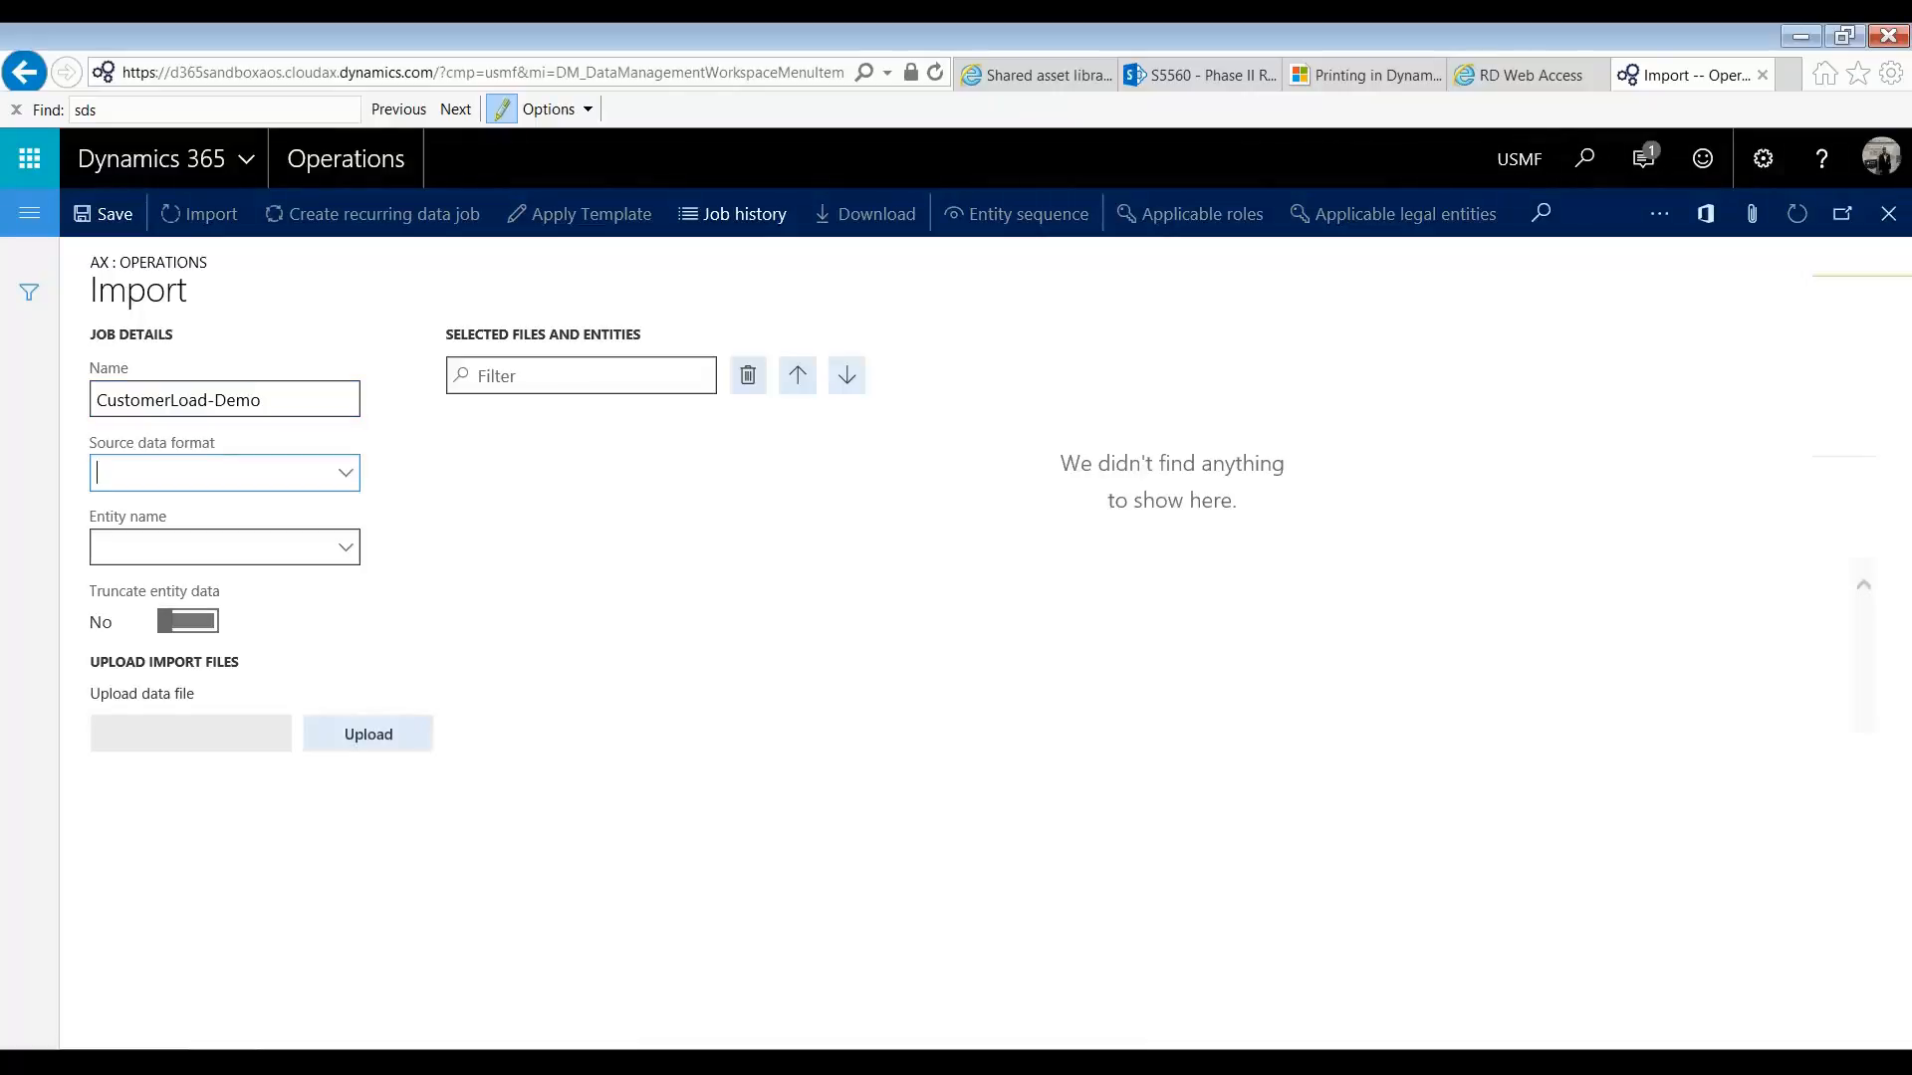
Step: Set the import job's source data format to EXCEL and its entity name to customers
{"action": "left_click", "coordinate": [344, 473]}
{"action": "scroll", "coordinate": [231, 719], "scroll_direction": "down", "scroll_amount": 1}
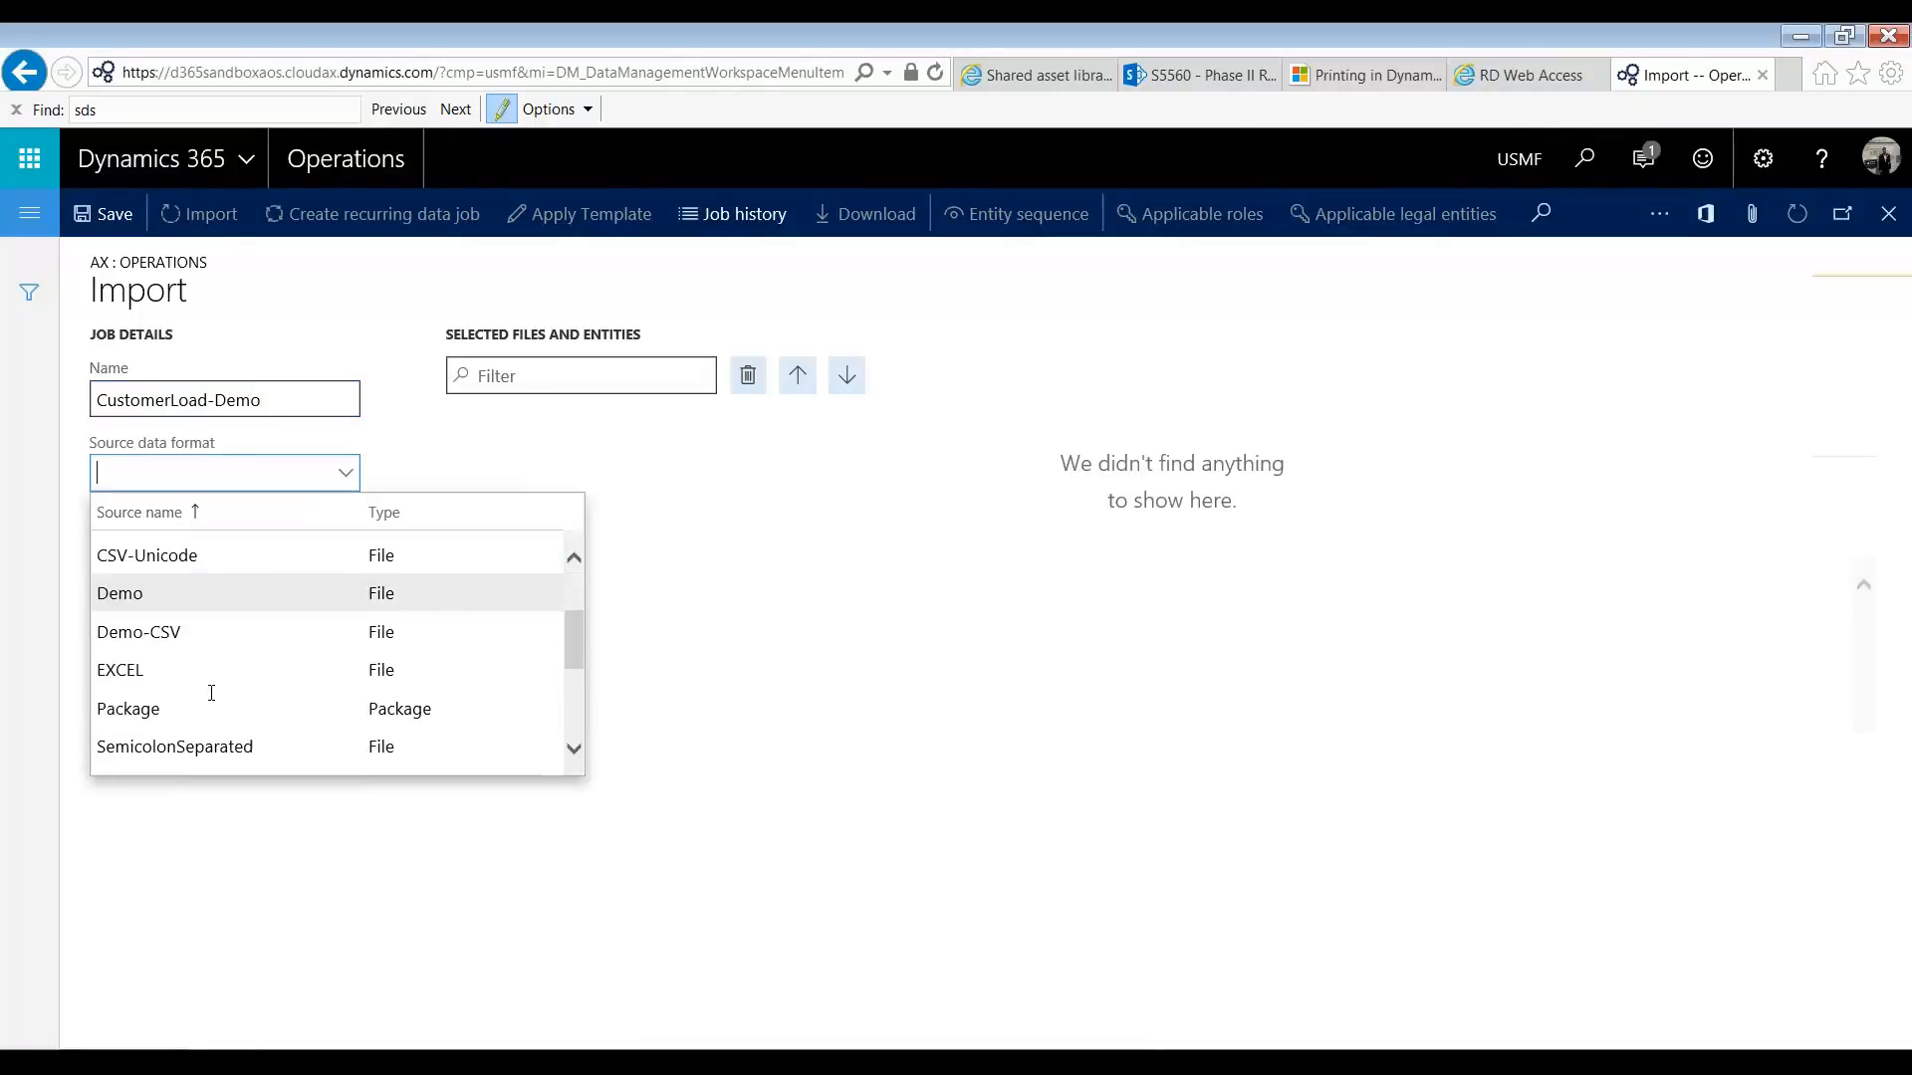
{"action": "left_click", "coordinate": [220, 672]}
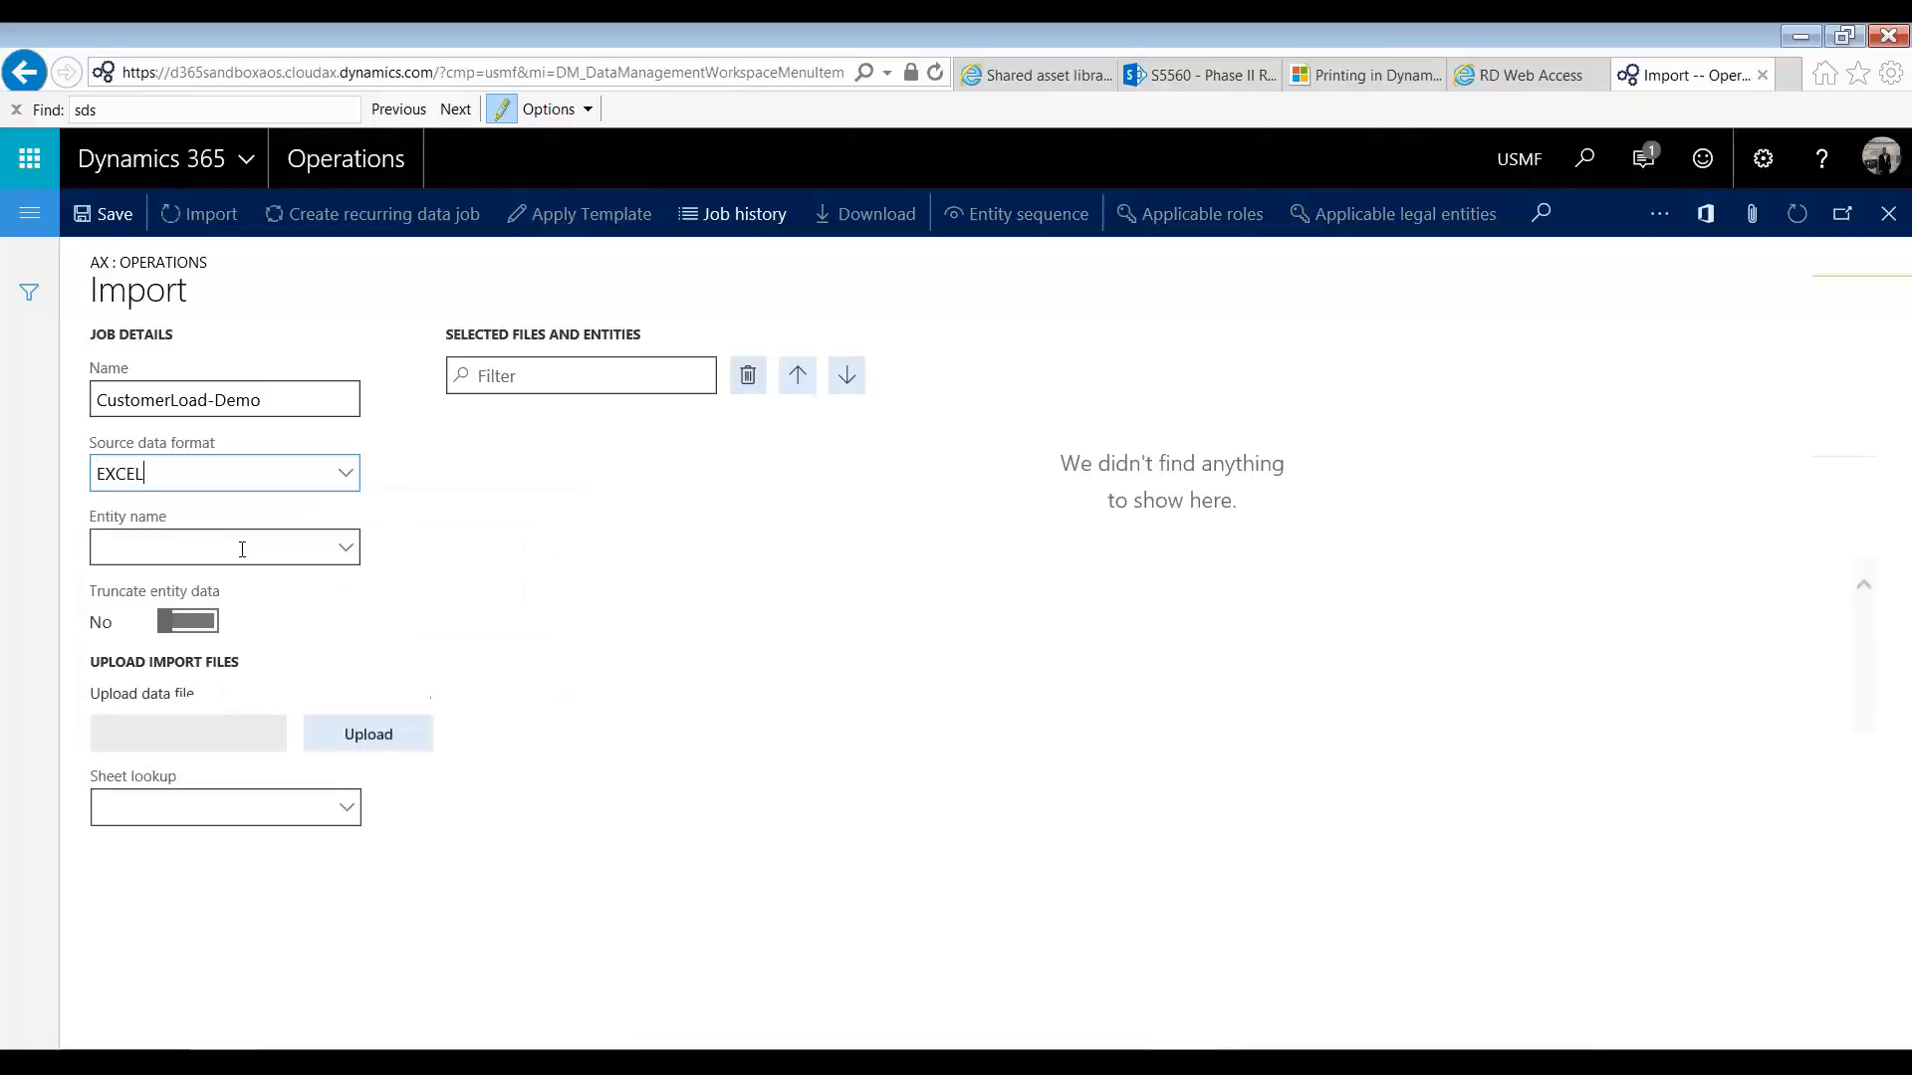
{"action": "type", "text": "customers"}
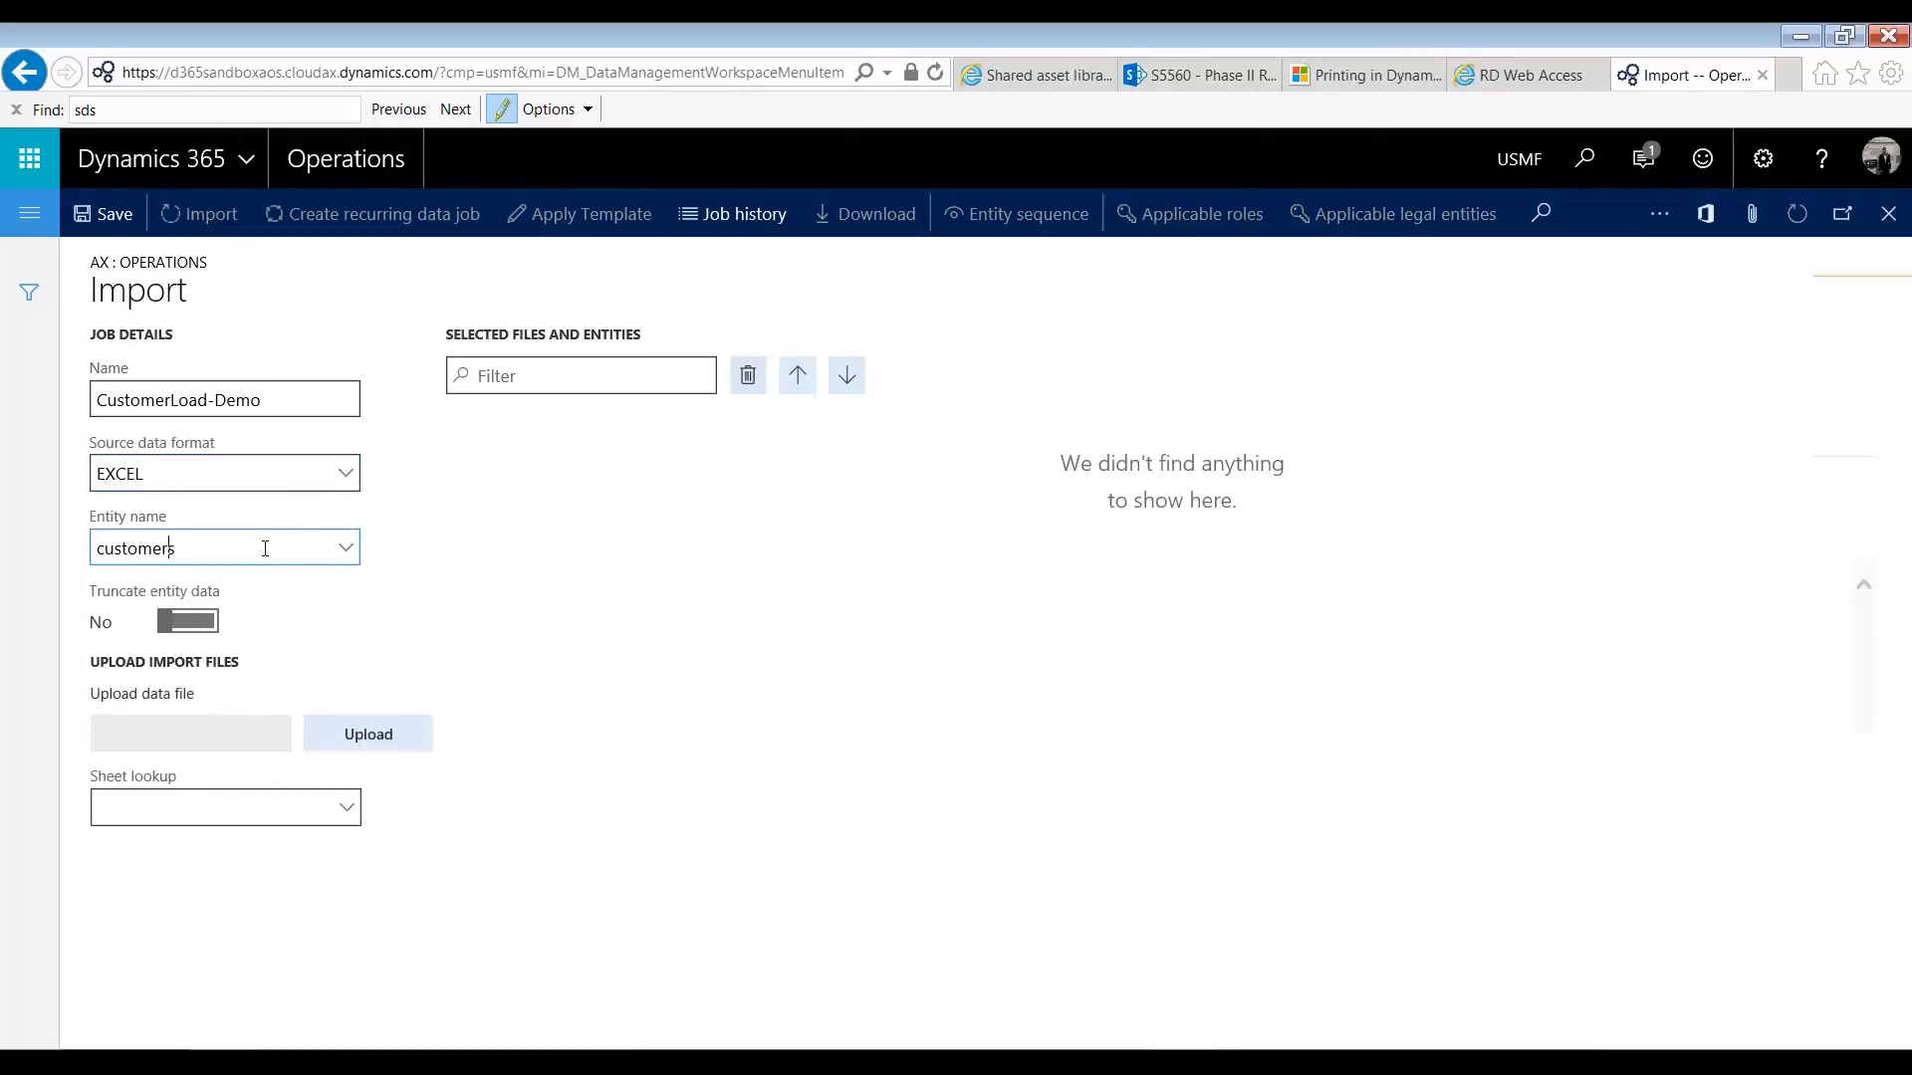
{"action": "key", "text": "Tab"}
Step: Upload the customer data workbook to the import job and open the source-to-staging map of the customers entity
{"action": "left_click", "coordinate": [388, 748]}
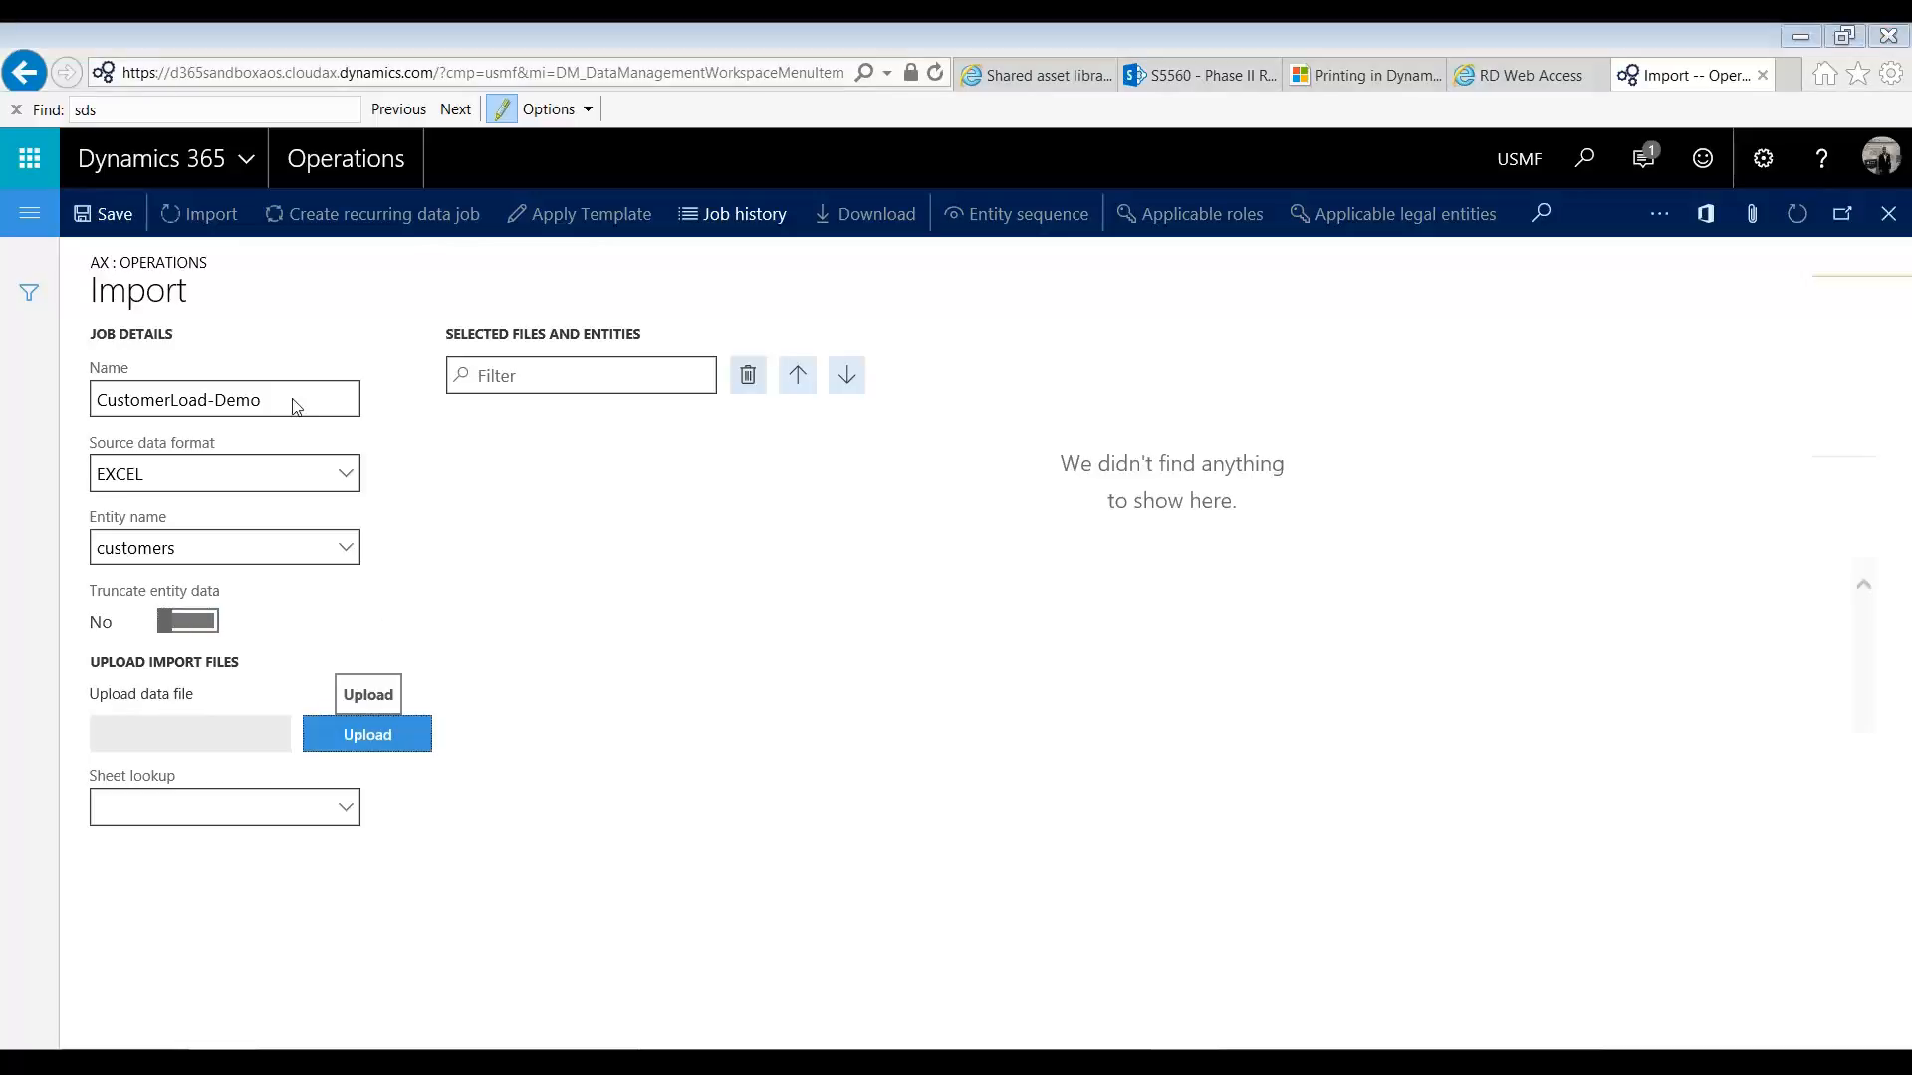
{"action": "double_click", "coordinate": [378, 607]}
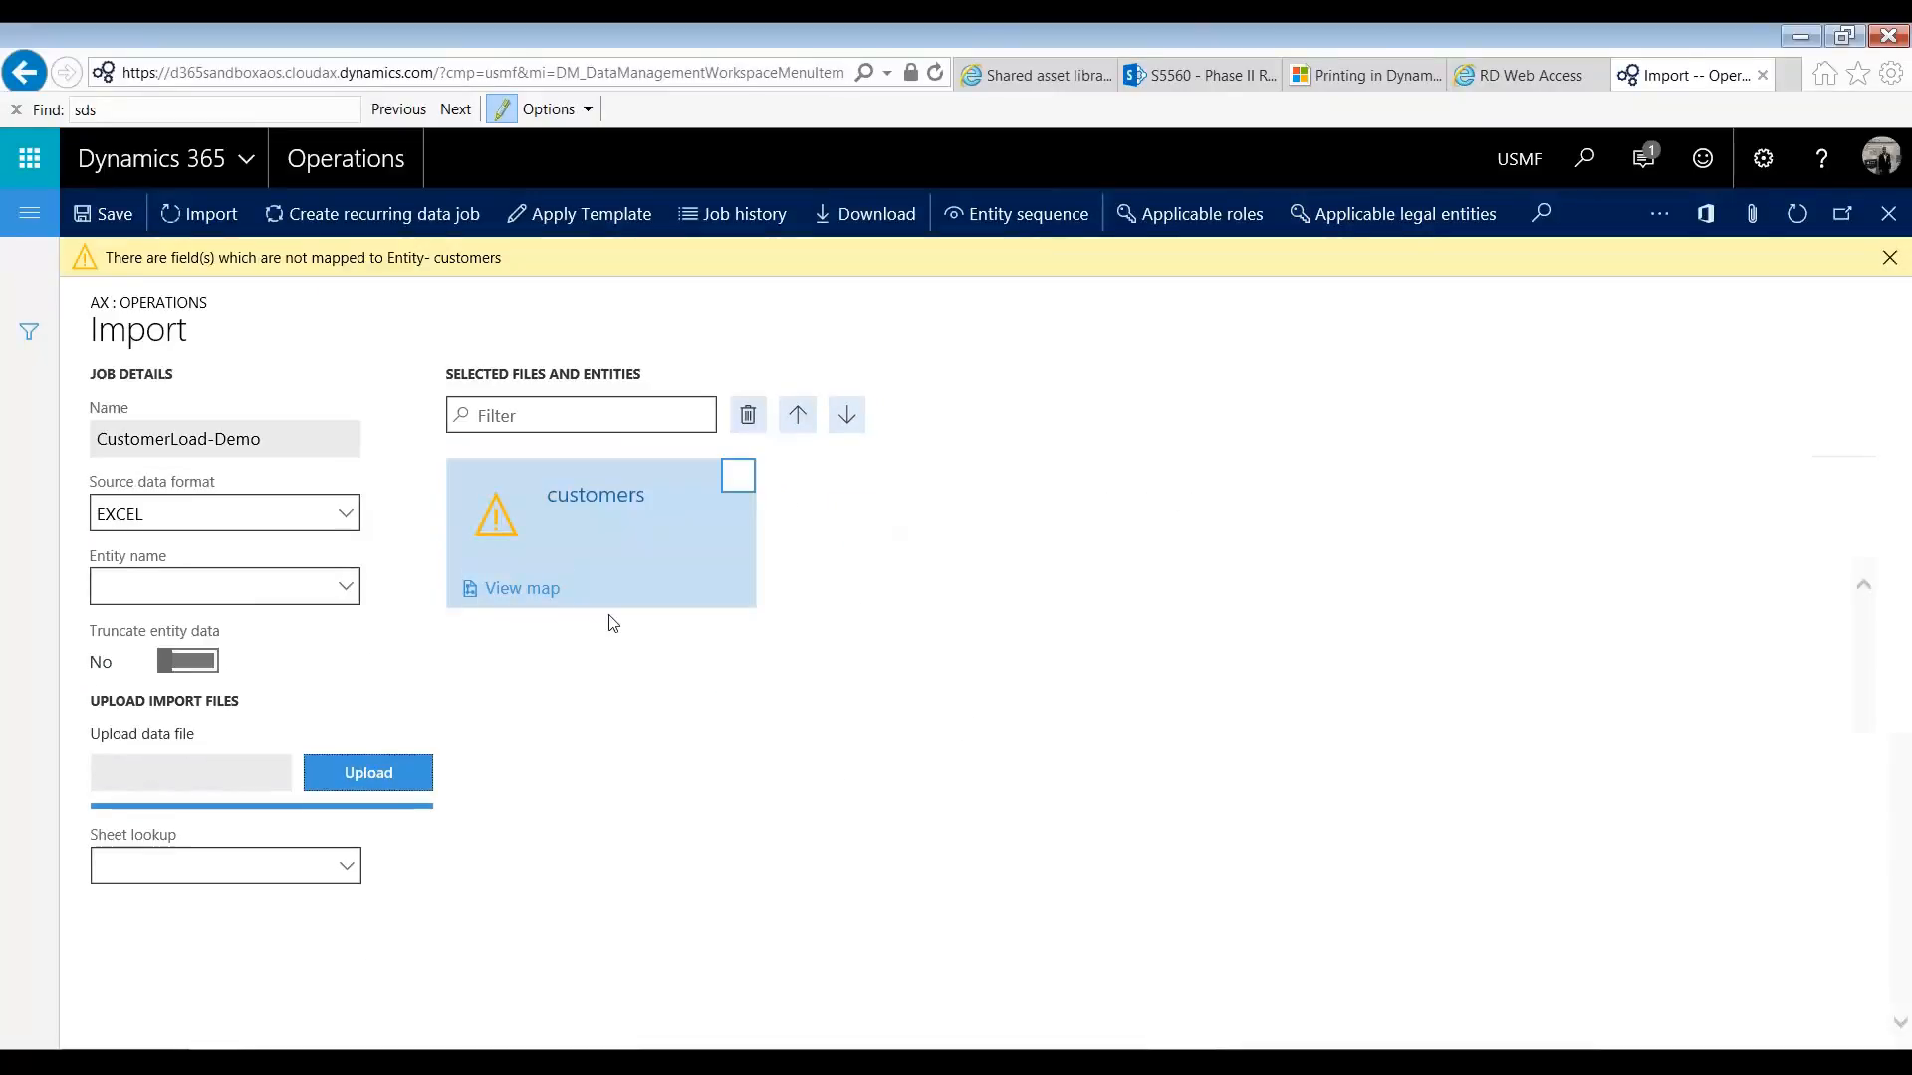
{"action": "left_click", "coordinate": [548, 601]}
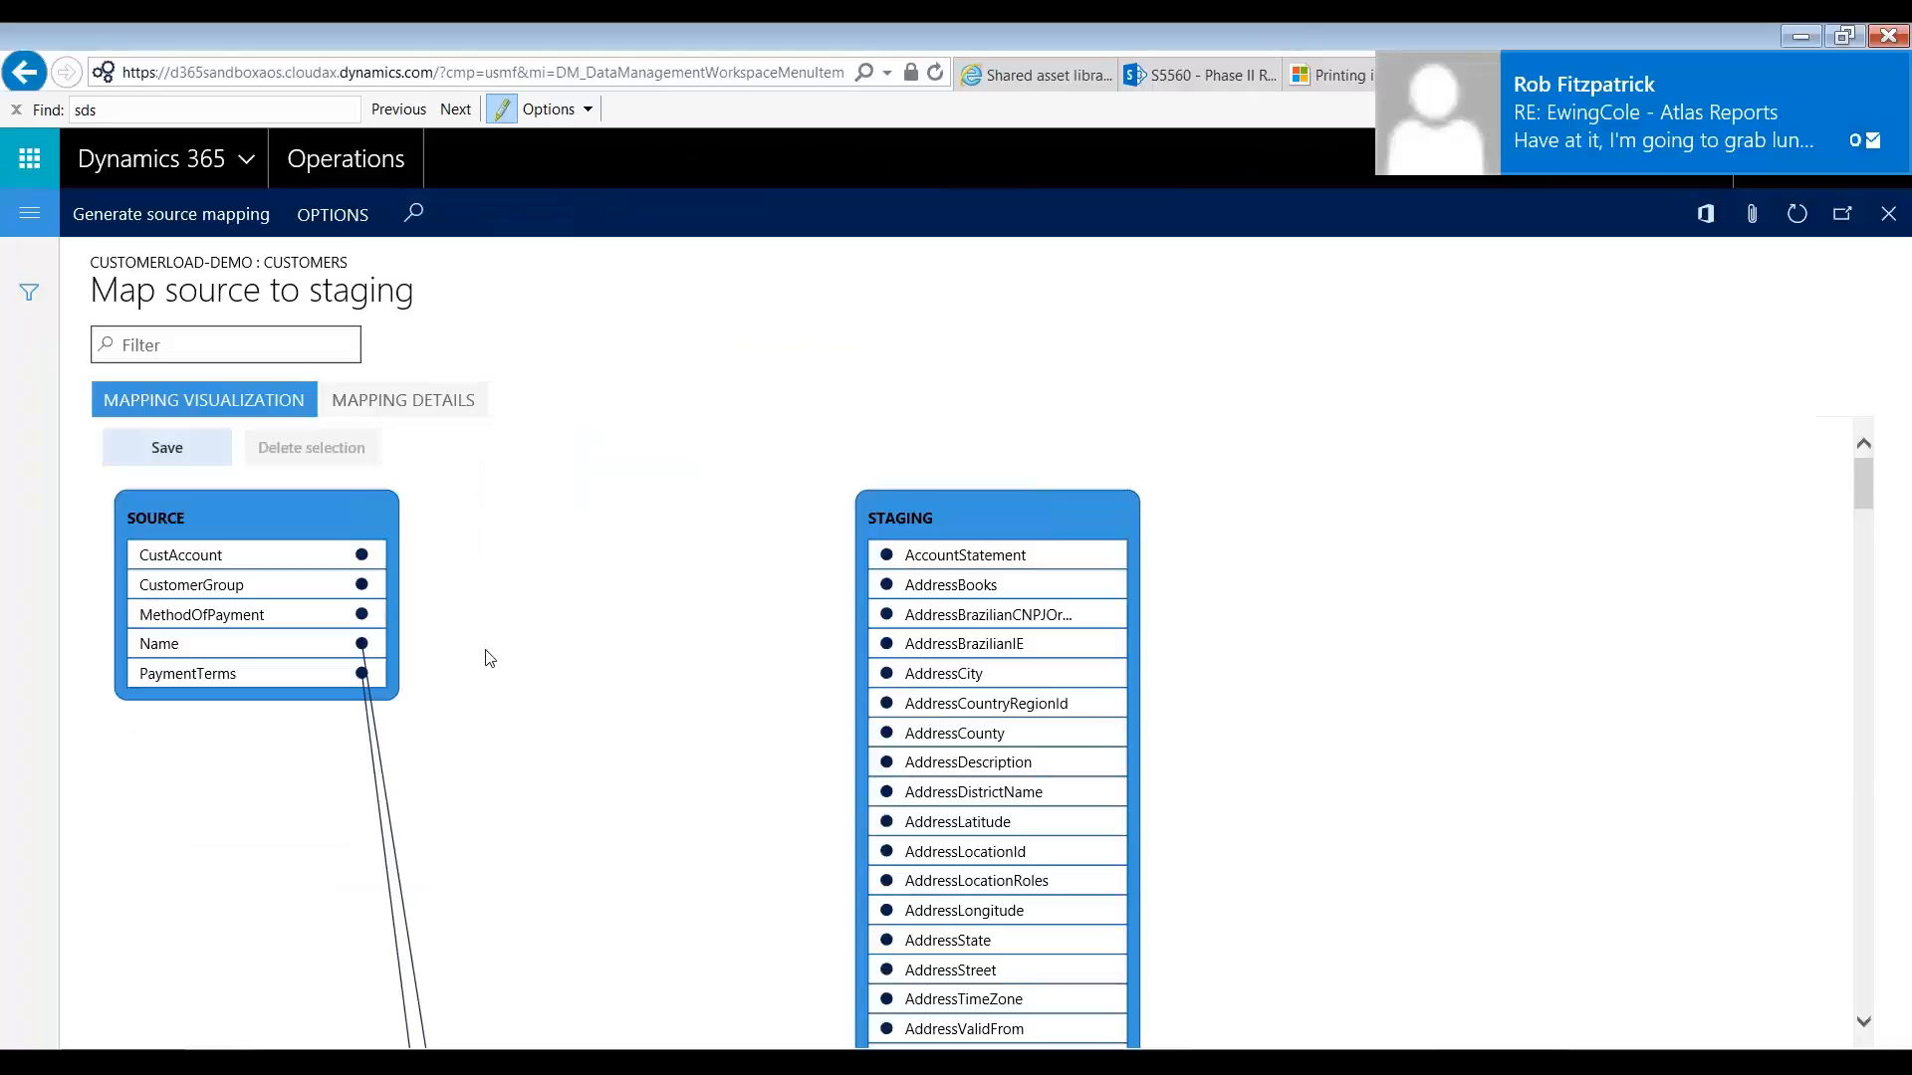
Step: Examine the source-to-staging mapping visualization, checking which source columns are linked and which staging fields match the unlinked ones
{"action": "left_click_drag", "start_coordinate": [230, 703], "coordinate": [239, 603]}
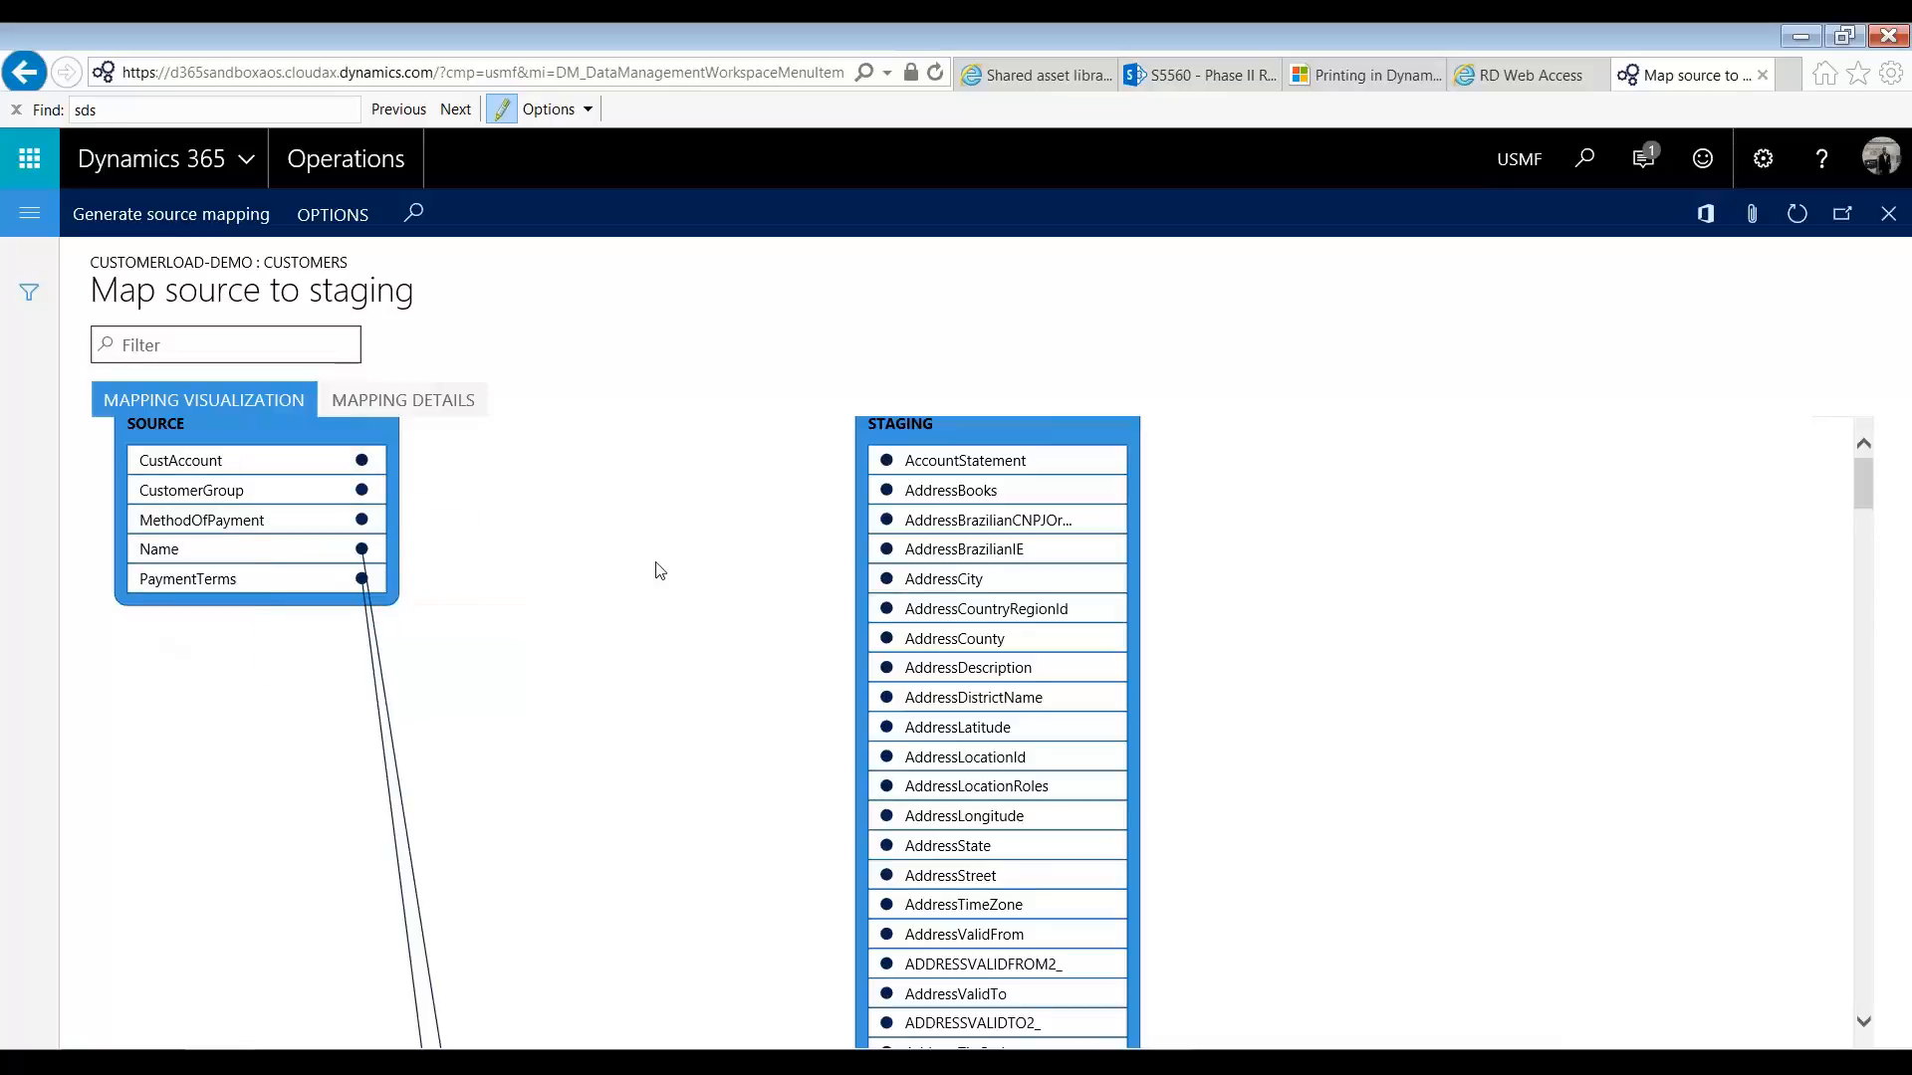
{"action": "scroll", "coordinate": [1125, 570], "scroll_direction": "up", "scroll_amount": 1}
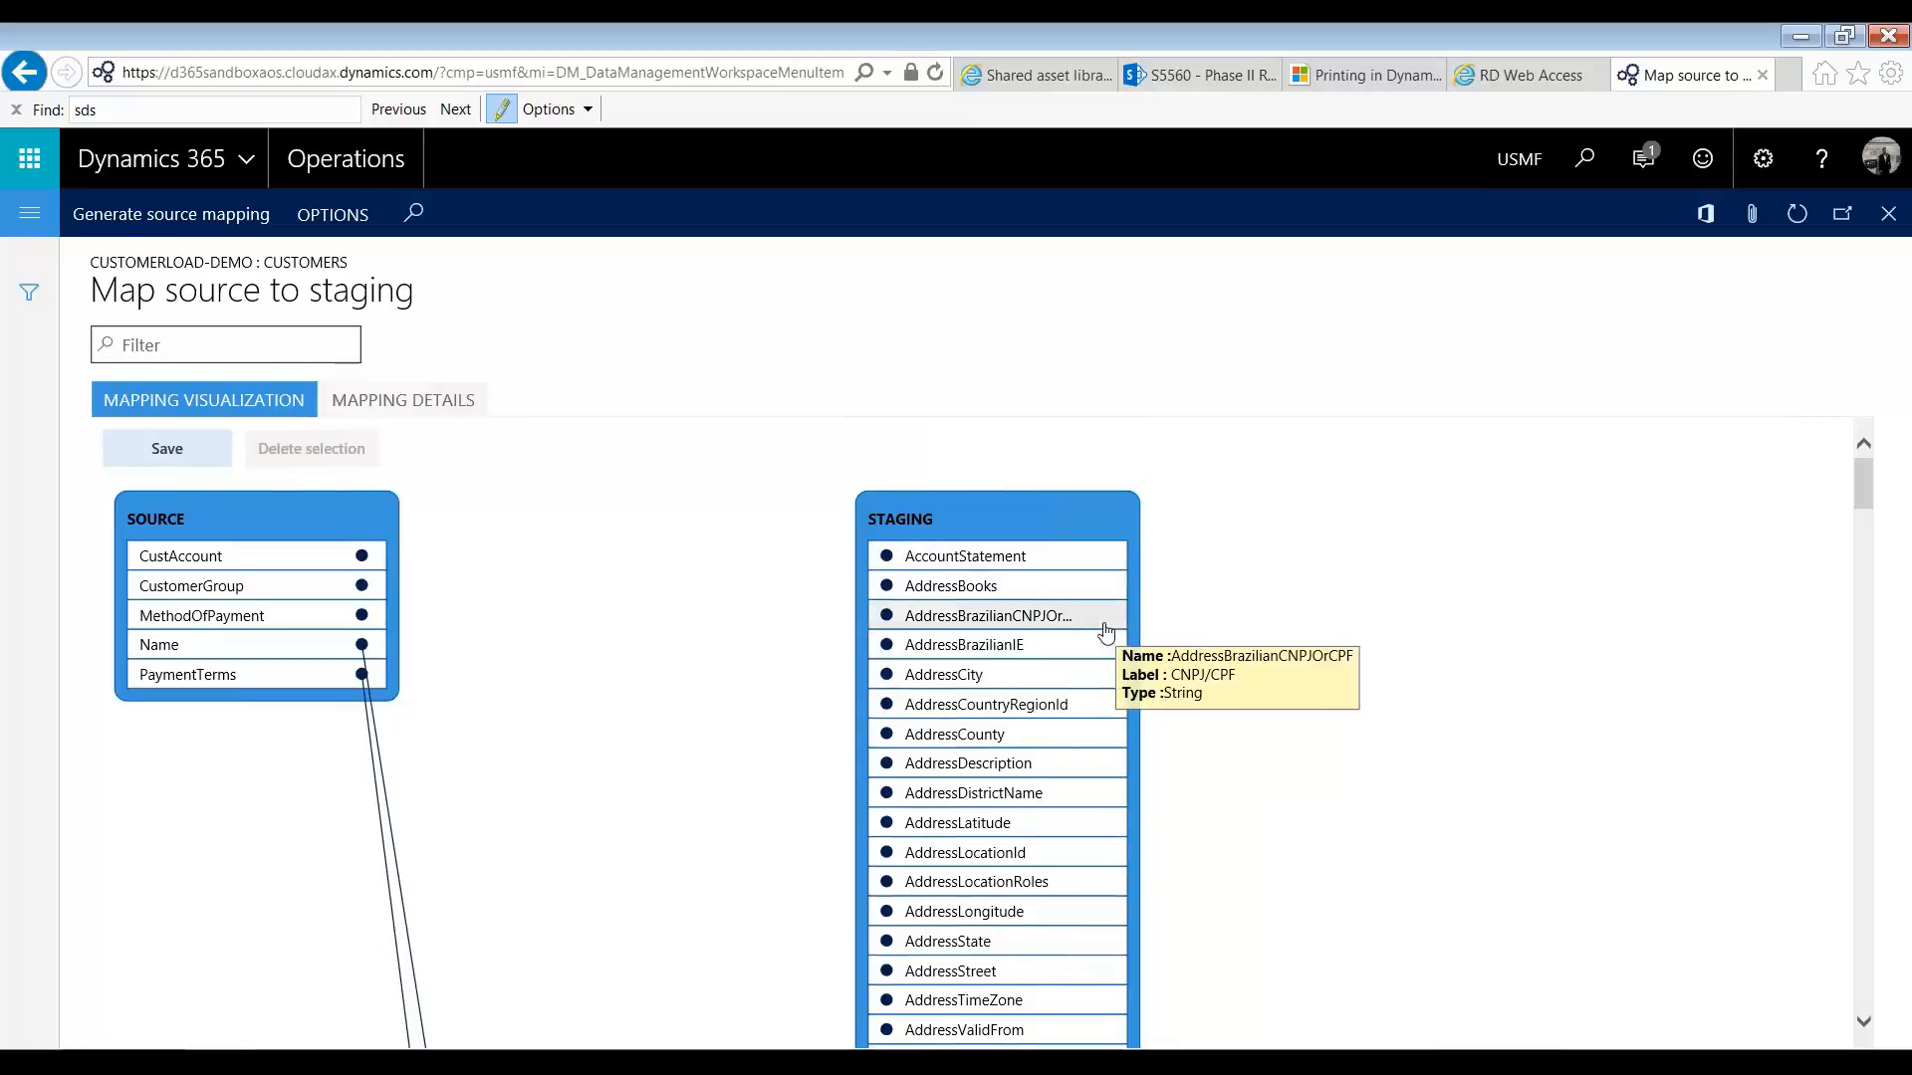
{"action": "scroll", "coordinate": [1106, 633], "scroll_direction": "down", "scroll_amount": 5}
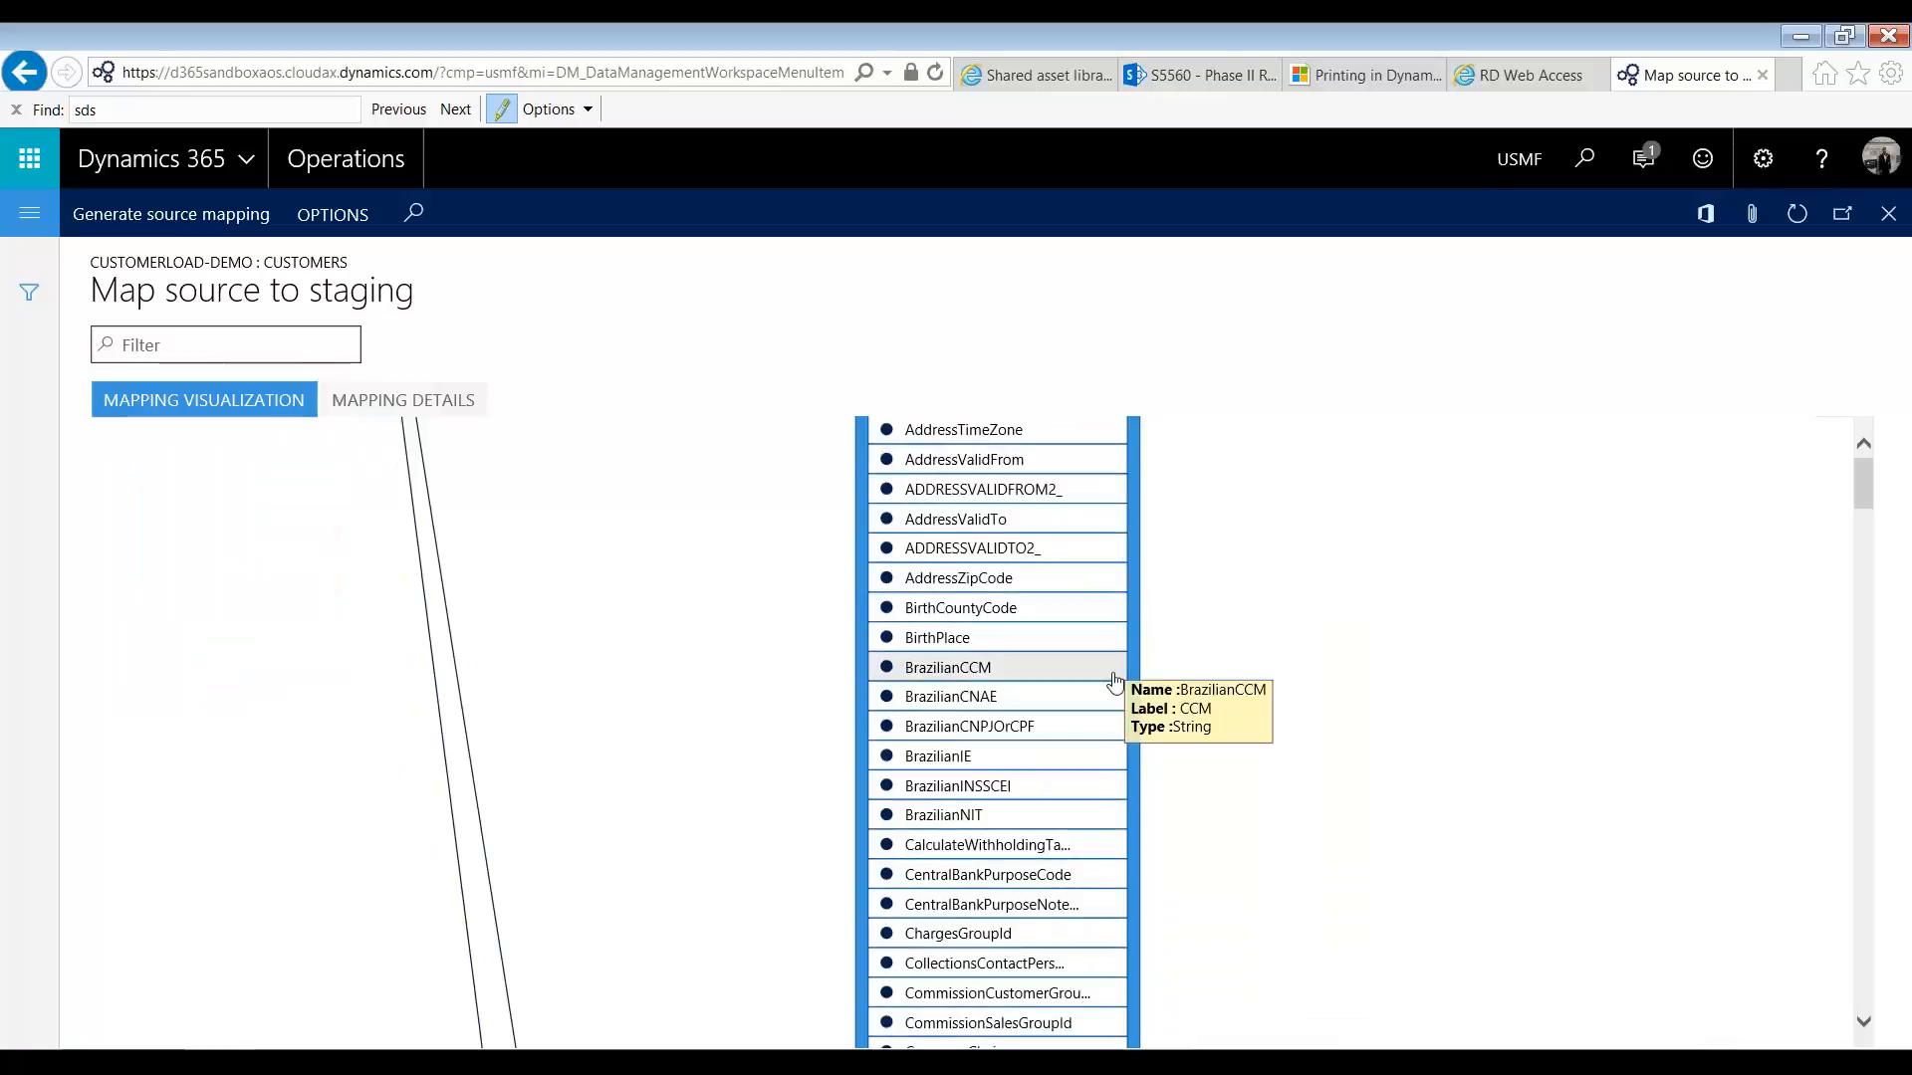
{"action": "scroll", "coordinate": [1114, 677], "scroll_direction": "down", "scroll_amount": 3}
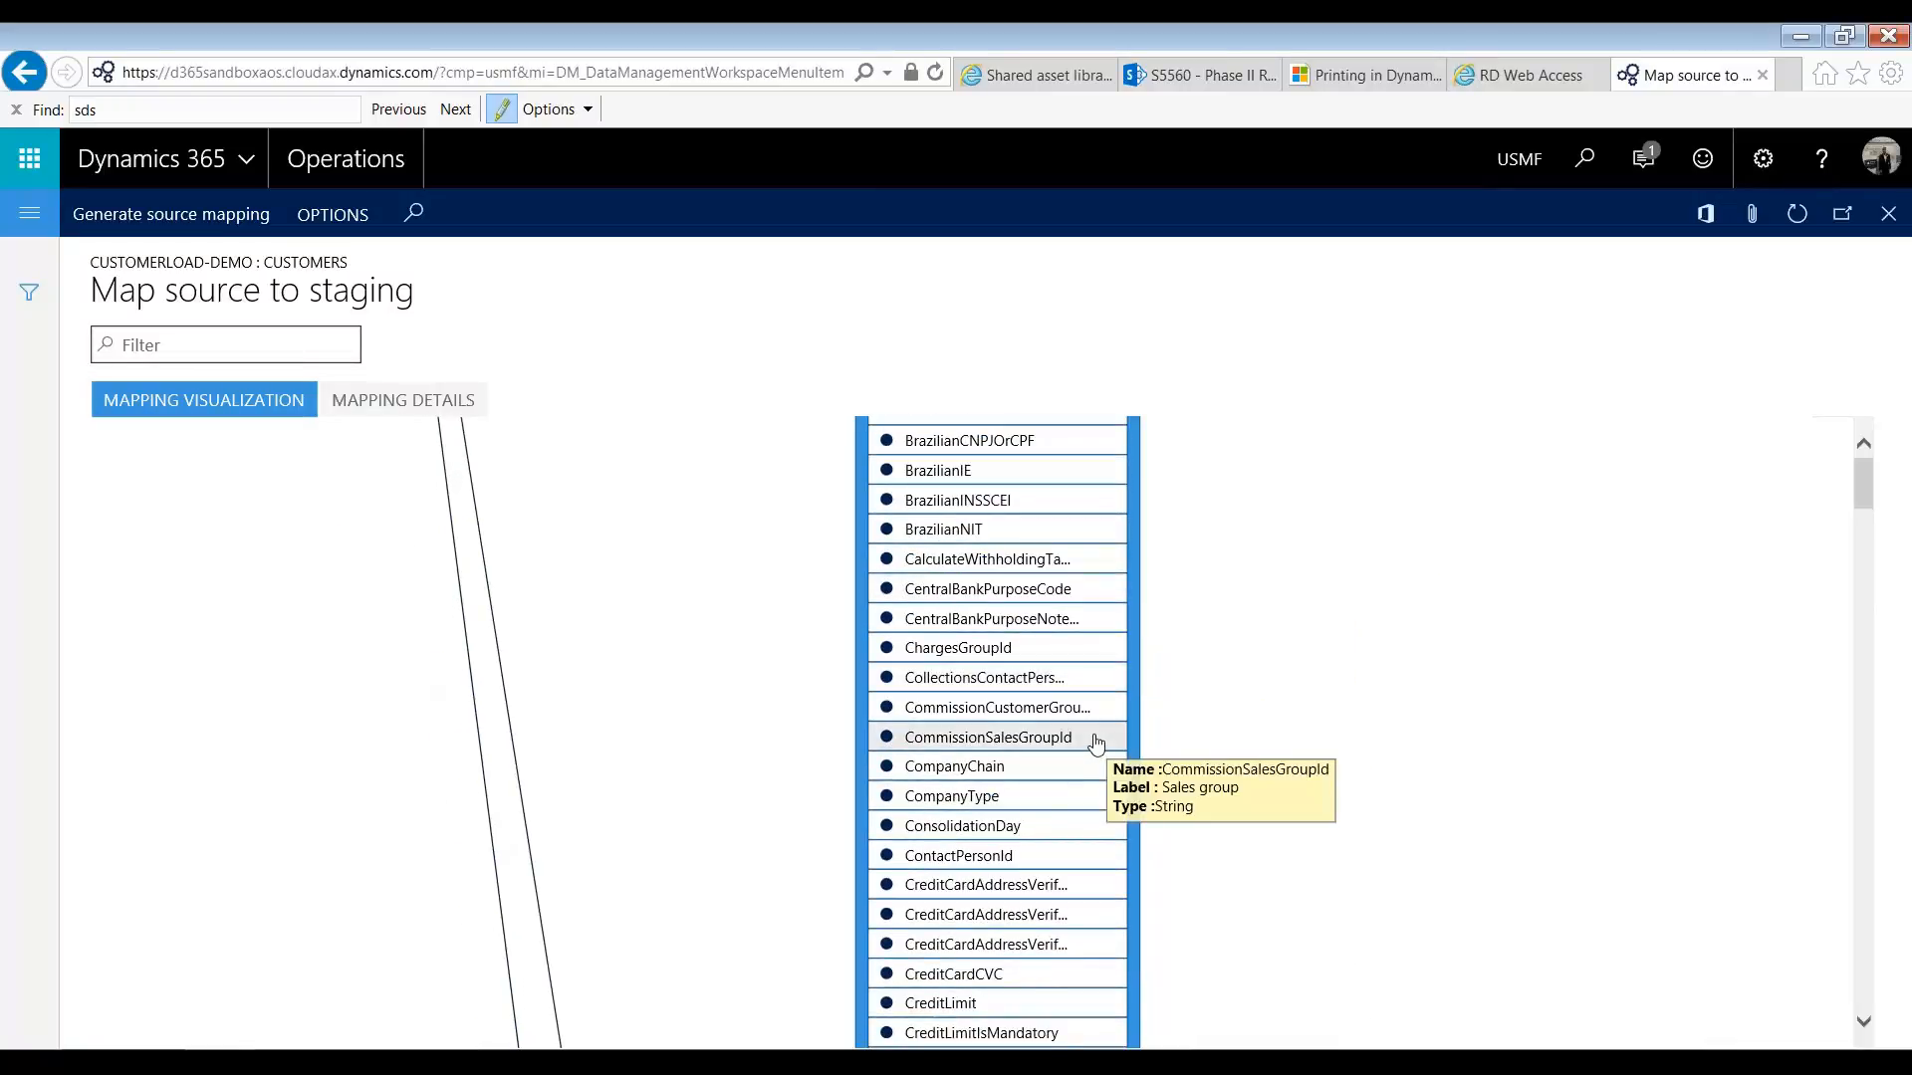
{"action": "scroll", "coordinate": [1096, 742], "scroll_direction": "down", "scroll_amount": 2}
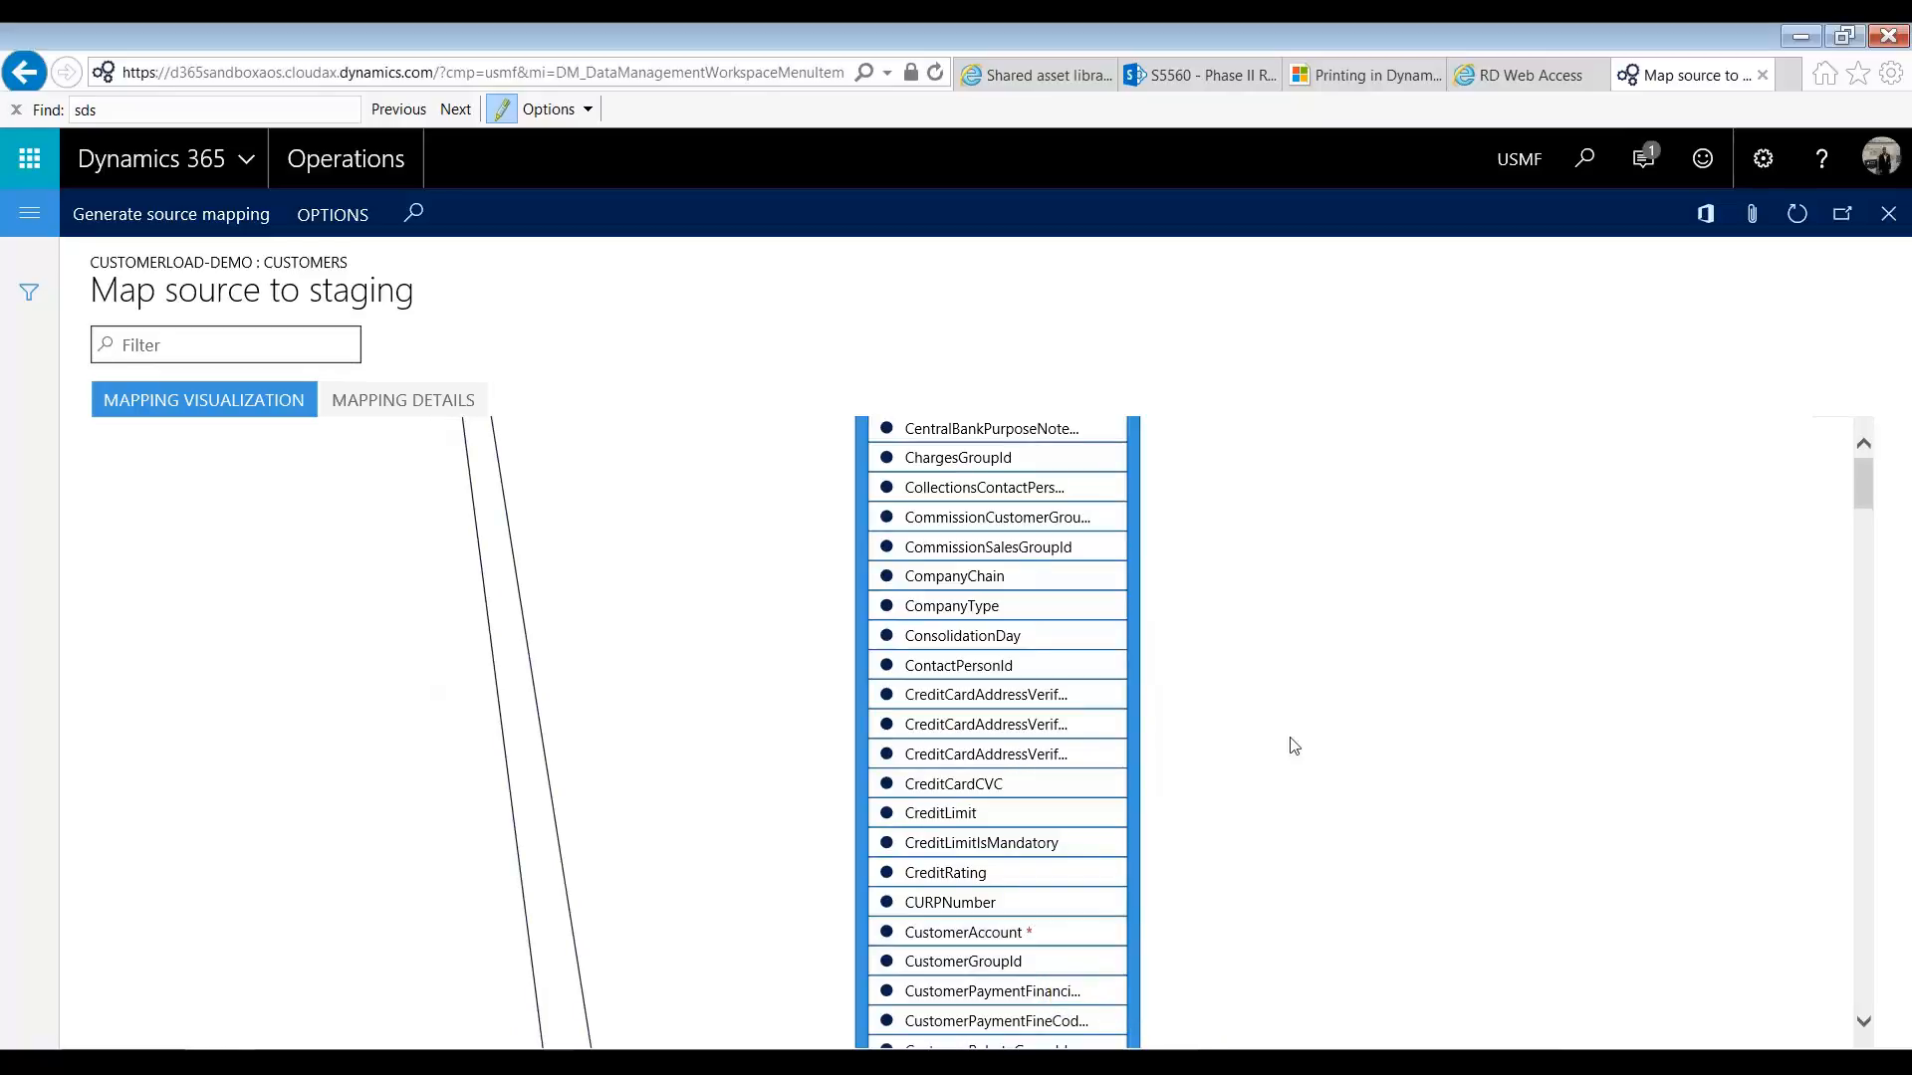
{"action": "scroll", "coordinate": [1294, 747], "scroll_direction": "down", "scroll_amount": 7}
{"action": "scroll", "coordinate": [1295, 747], "scroll_direction": "down", "scroll_amount": 6}
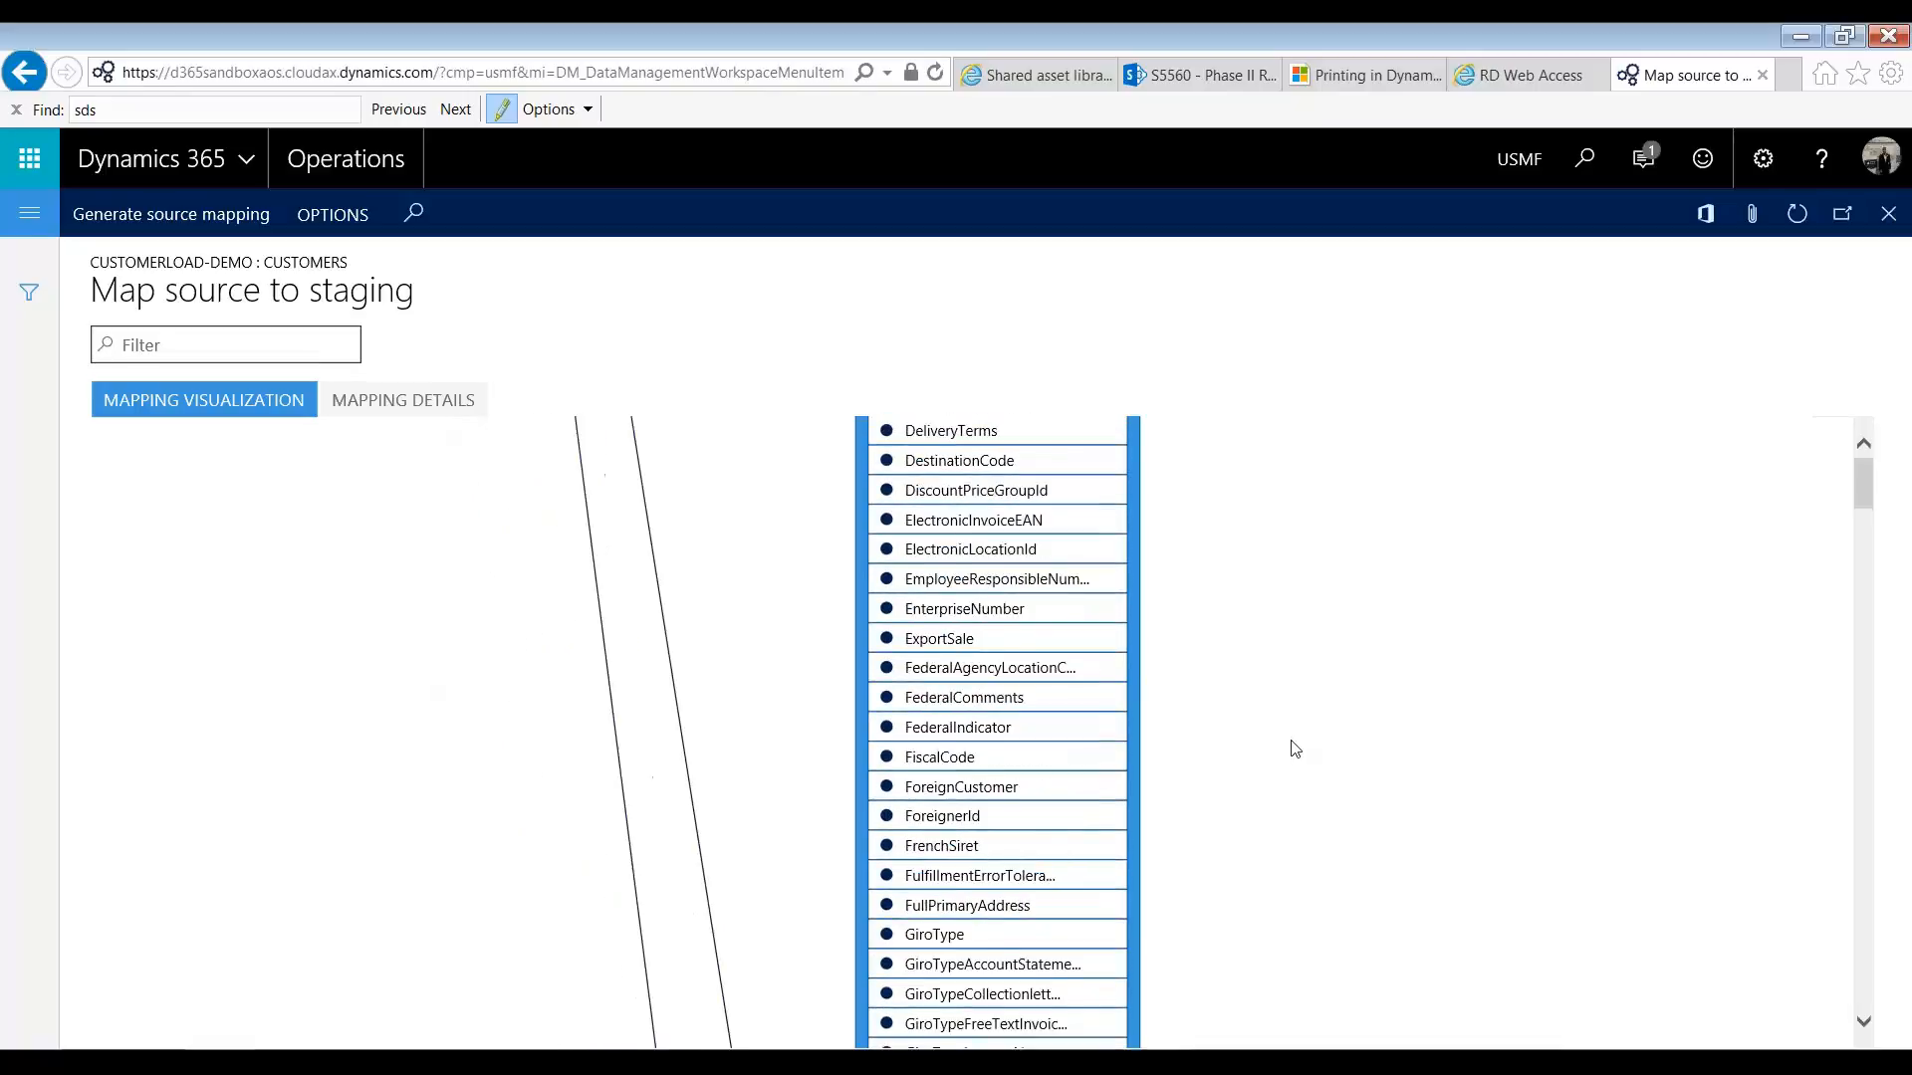
{"action": "scroll", "coordinate": [1300, 753], "scroll_direction": "down", "scroll_amount": 6}
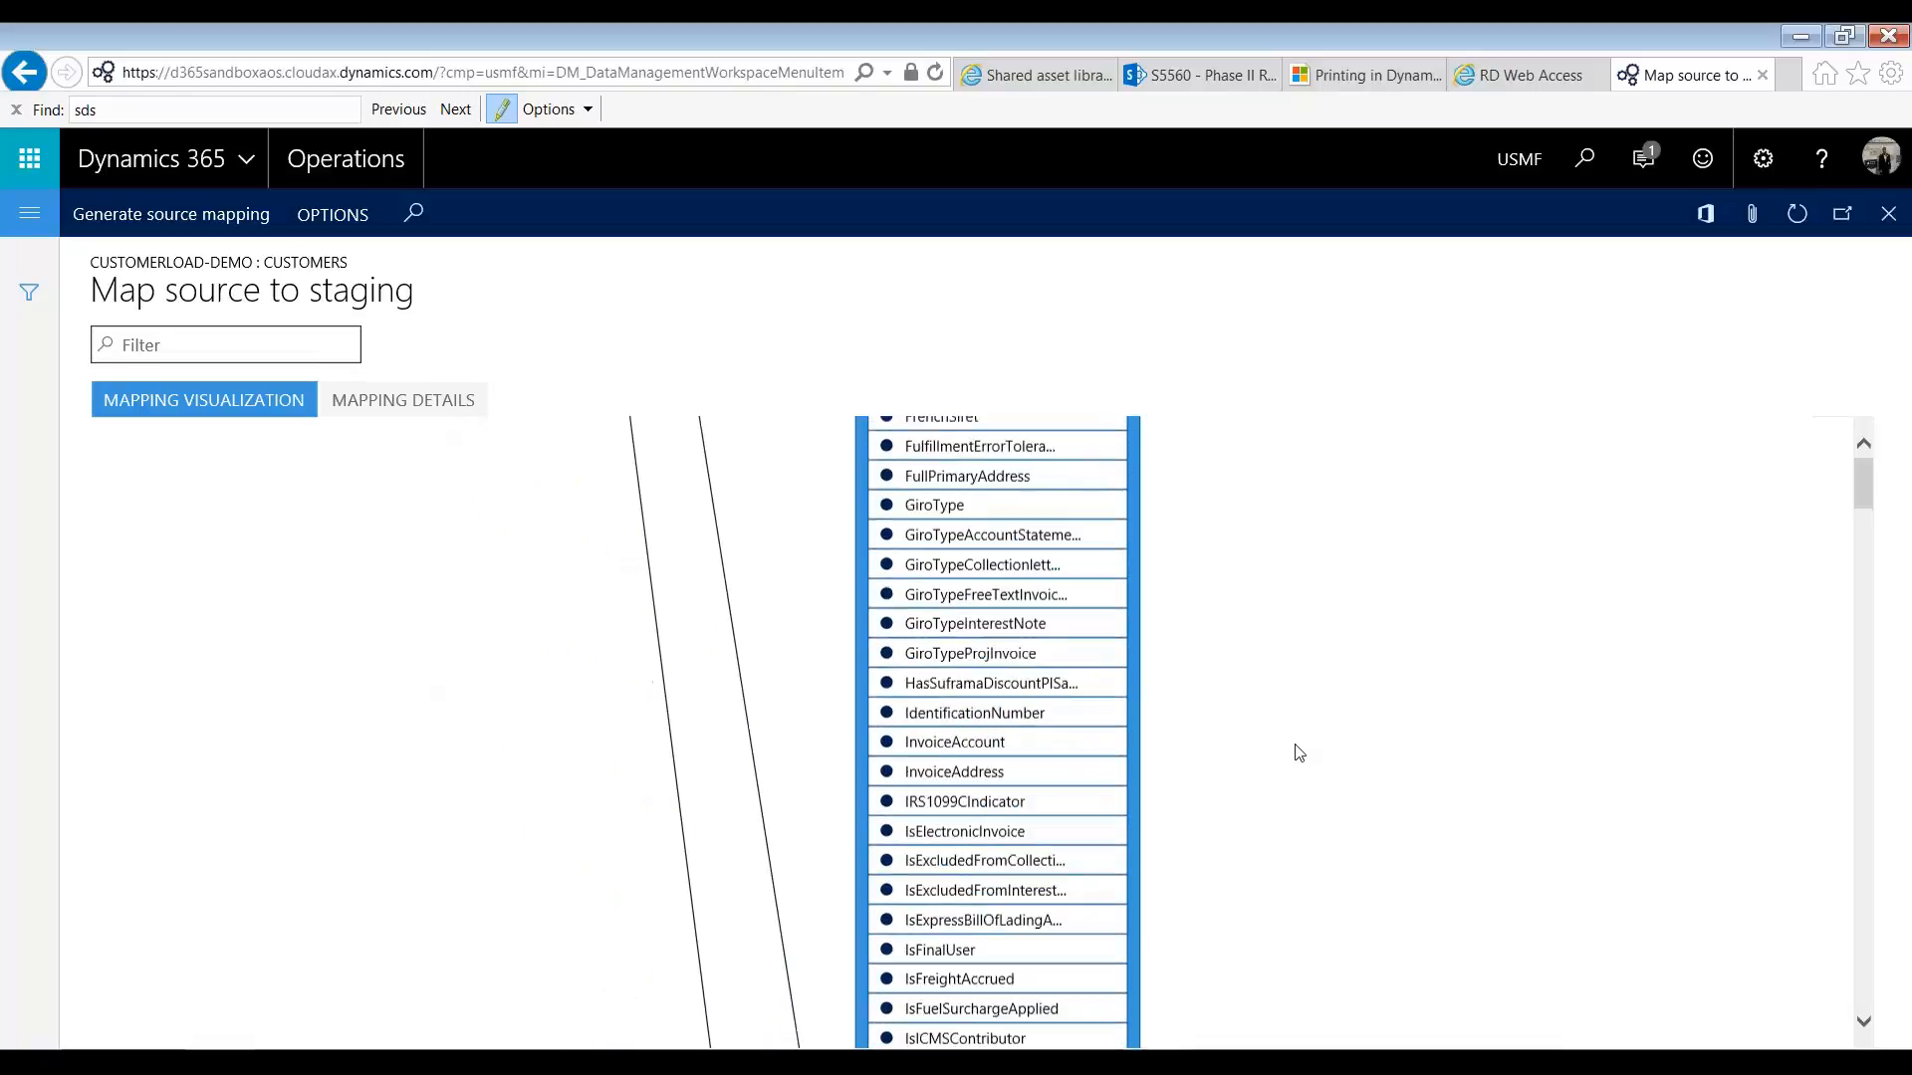
{"action": "scroll", "coordinate": [1319, 767], "scroll_direction": "down", "scroll_amount": 2}
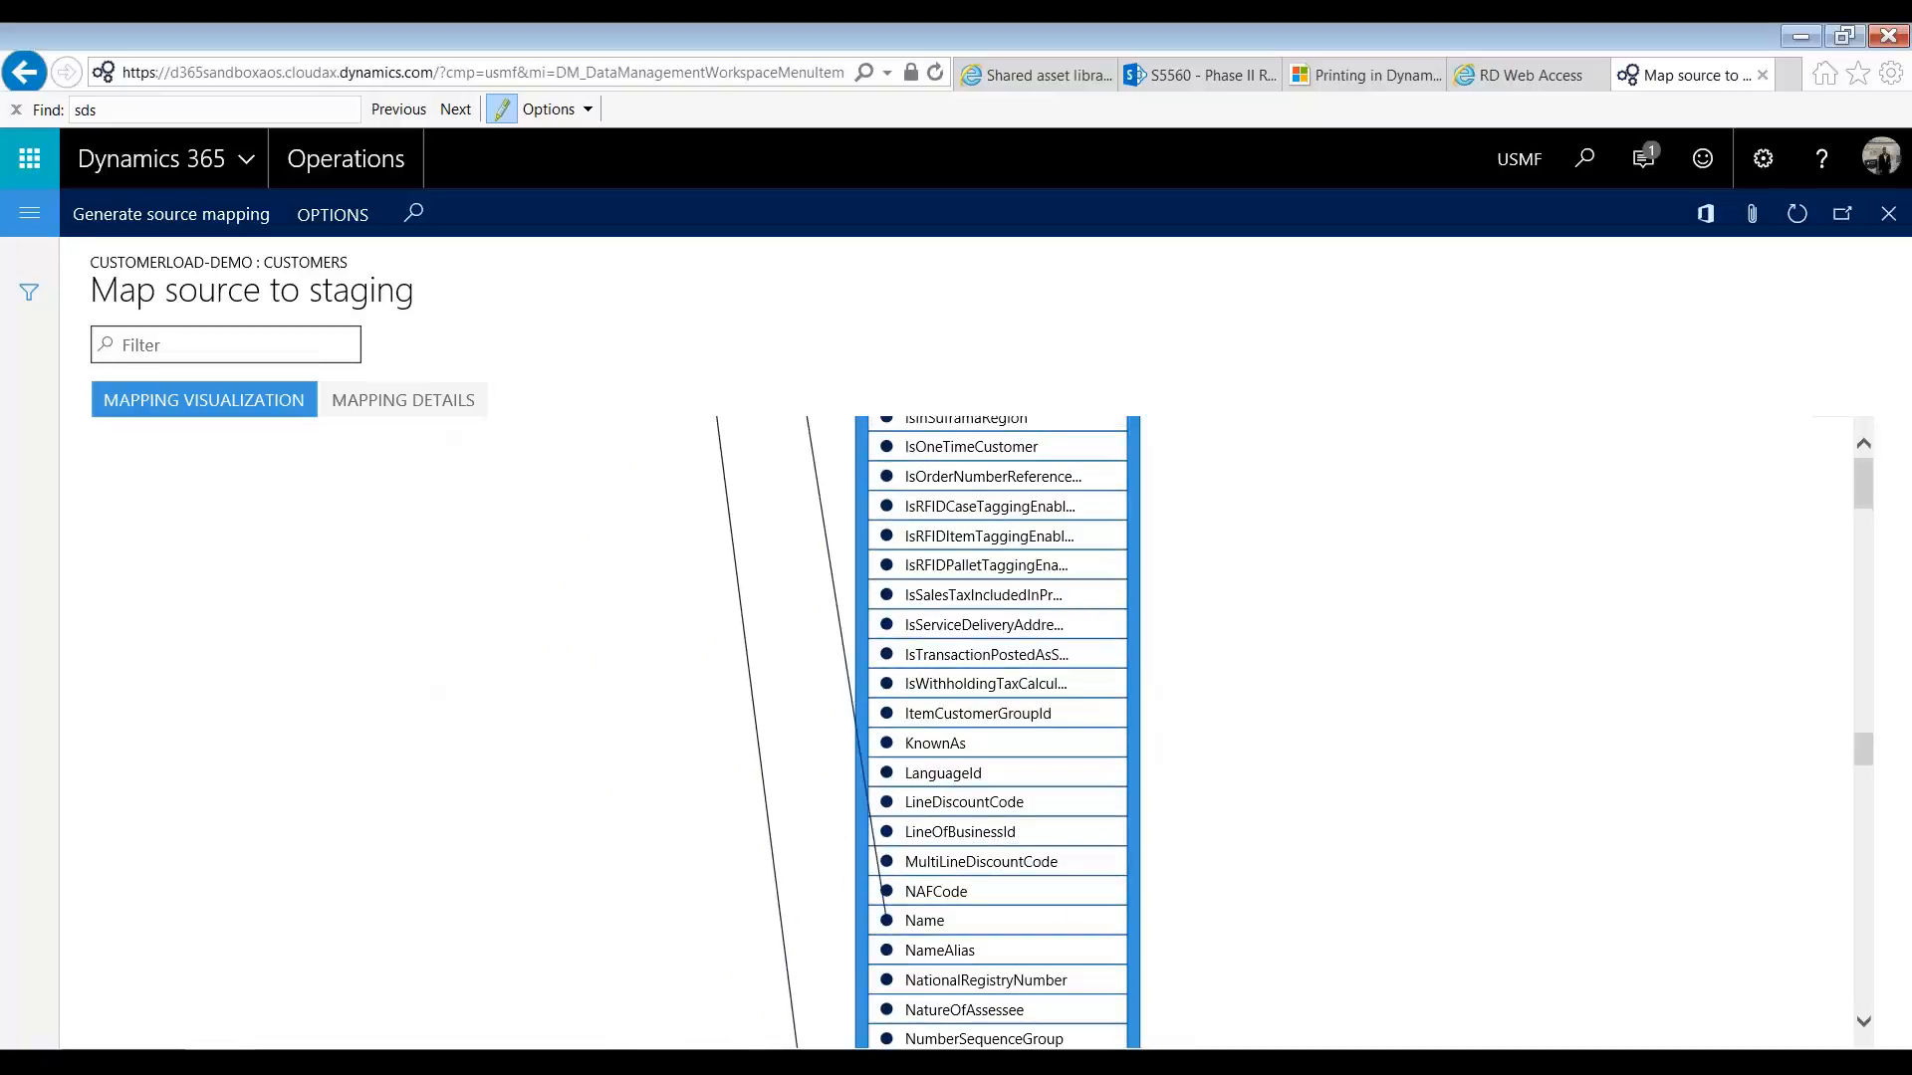
{"action": "mouse_move", "coordinate": [1044, 764]}
{"action": "scroll", "coordinate": [1243, 801], "scroll_direction": "up", "scroll_amount": 10}
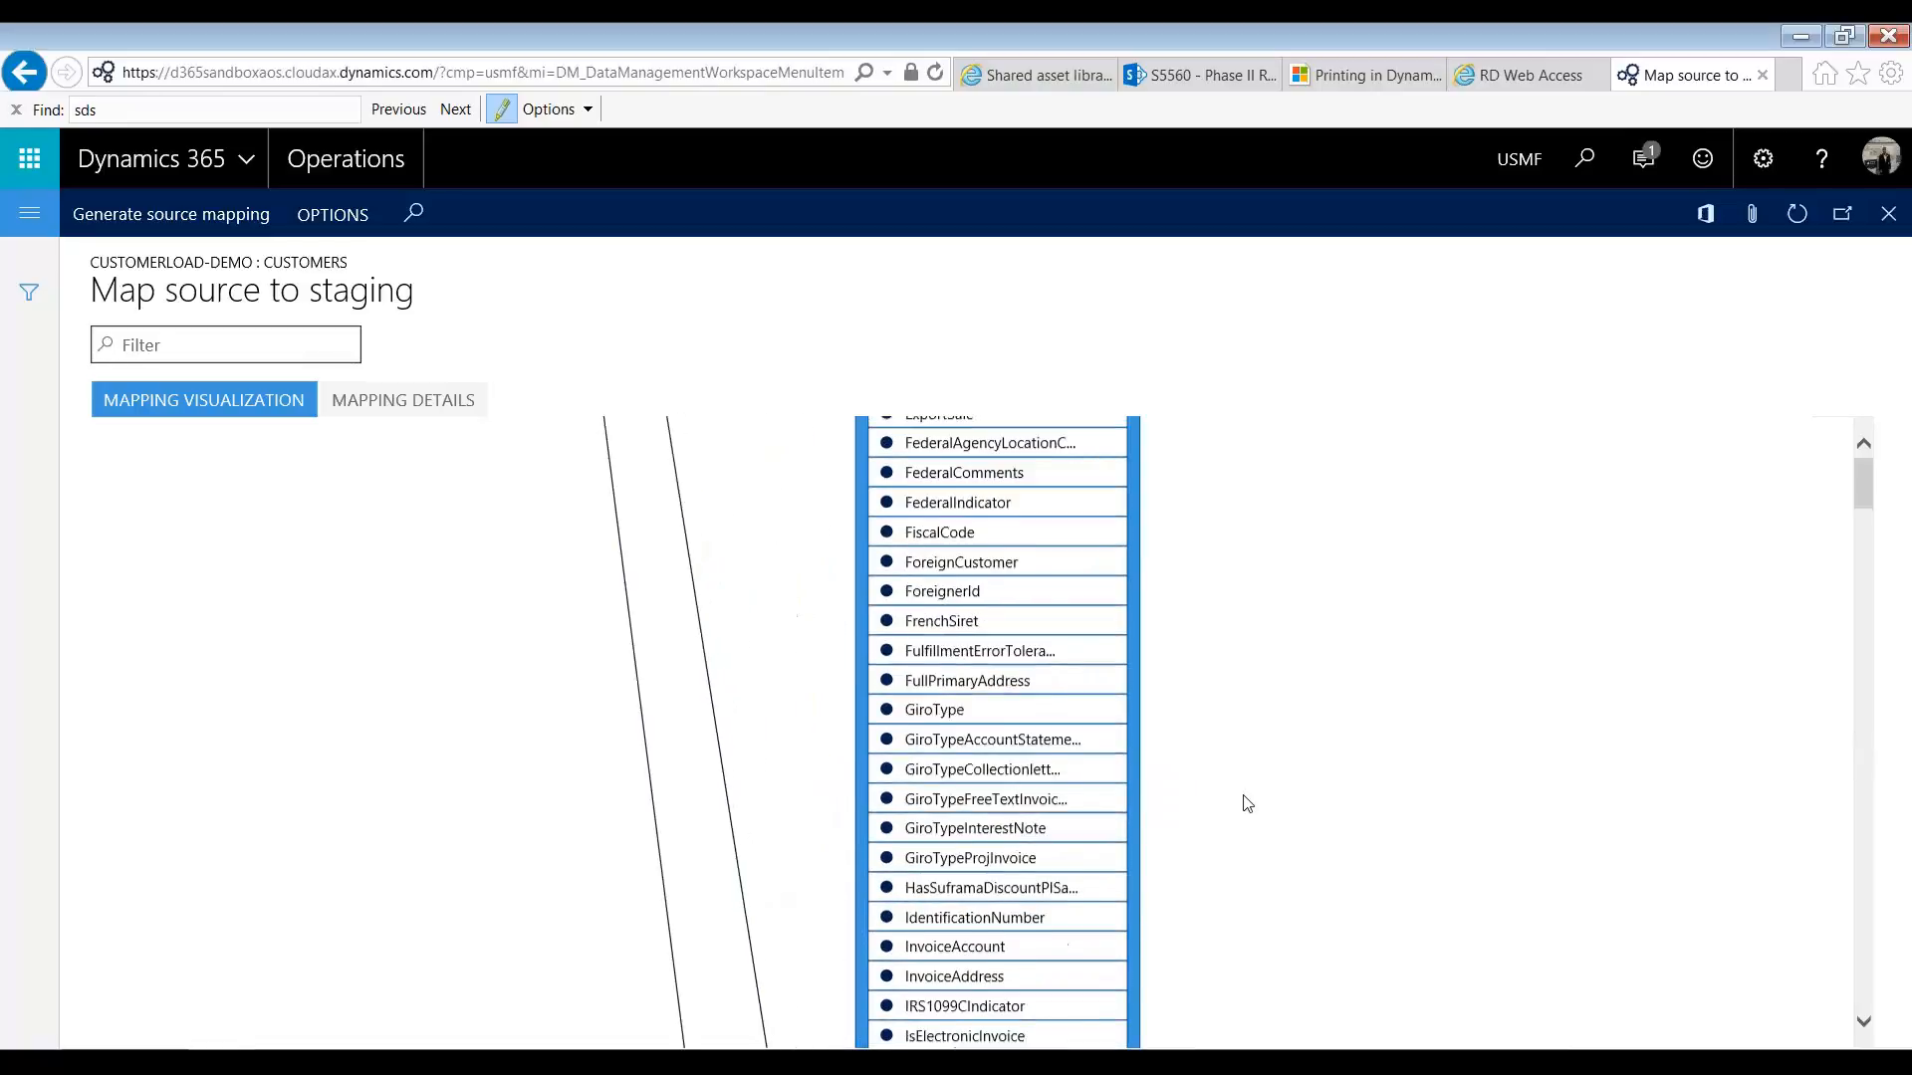
{"action": "scroll", "coordinate": [1244, 812], "scroll_direction": "up", "scroll_amount": 5}
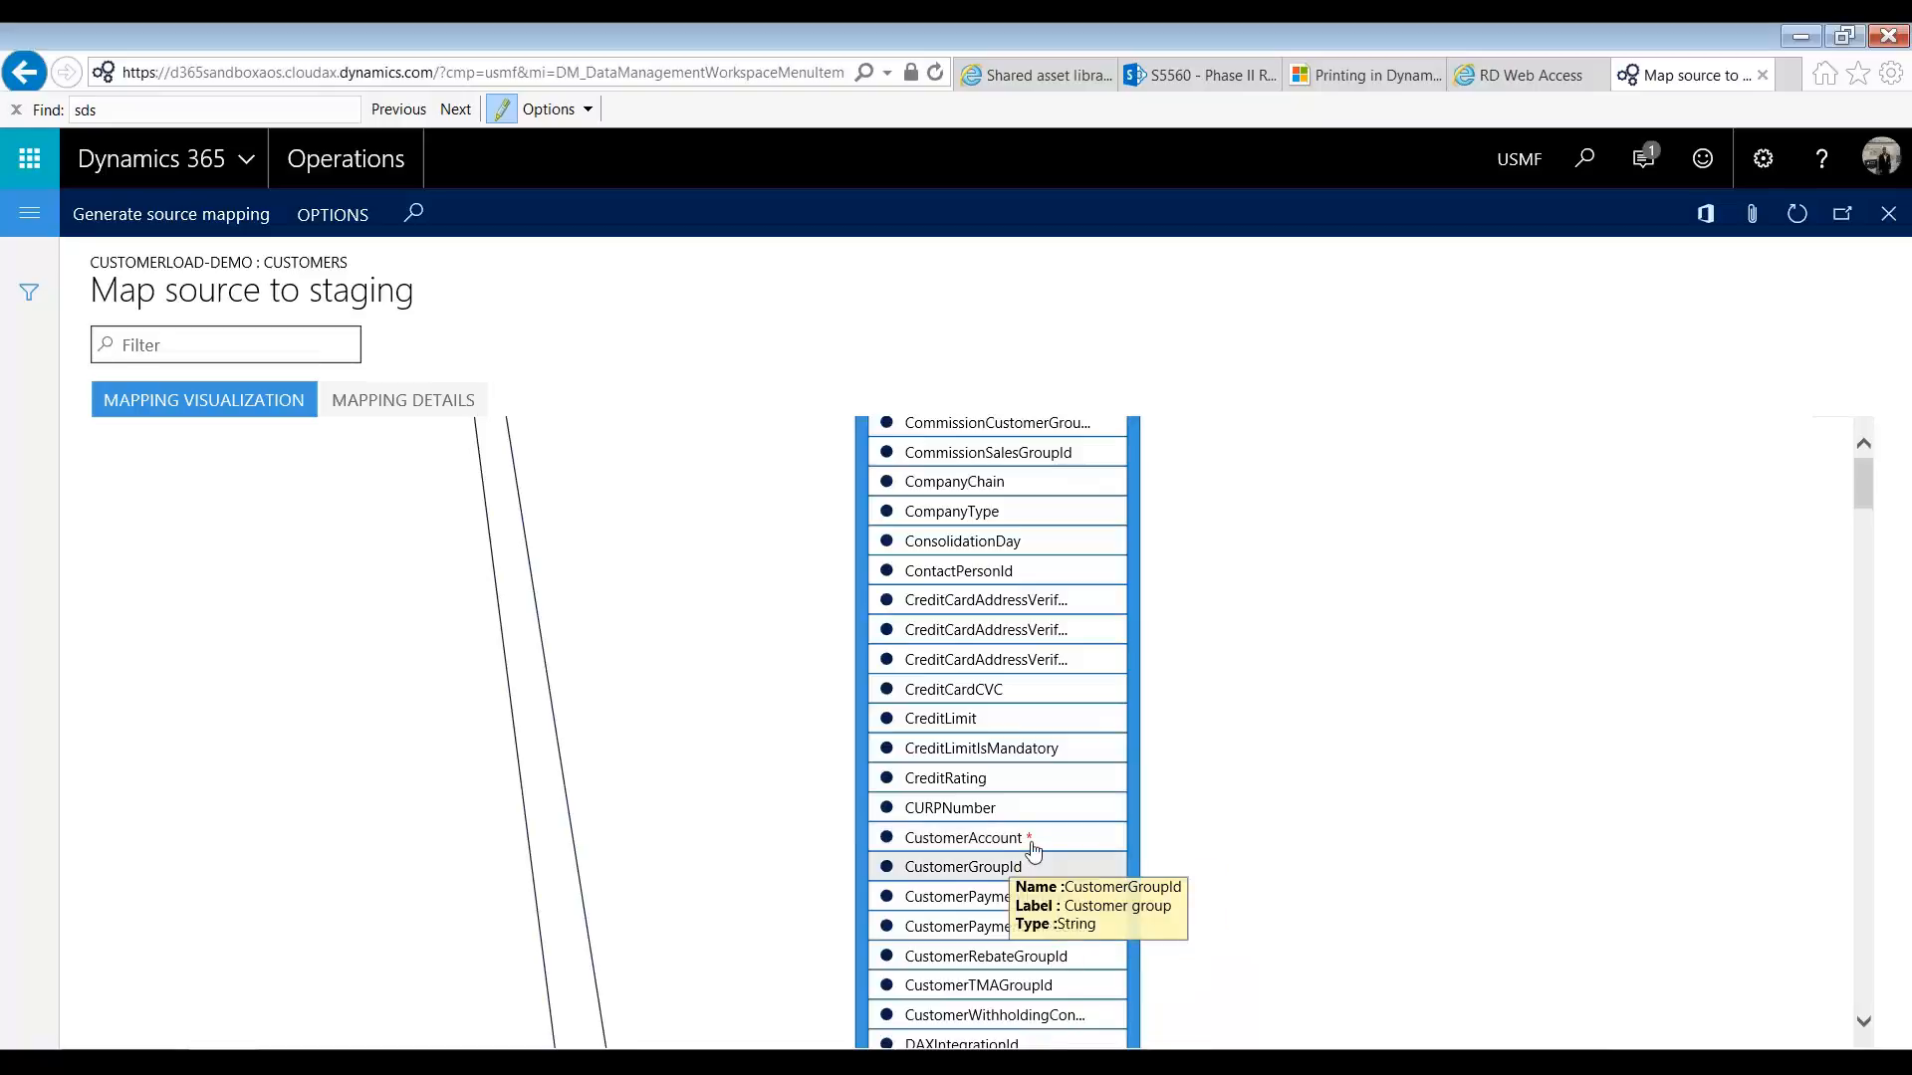
{"action": "scroll", "coordinate": [408, 498], "scroll_direction": "up", "scroll_amount": 10}
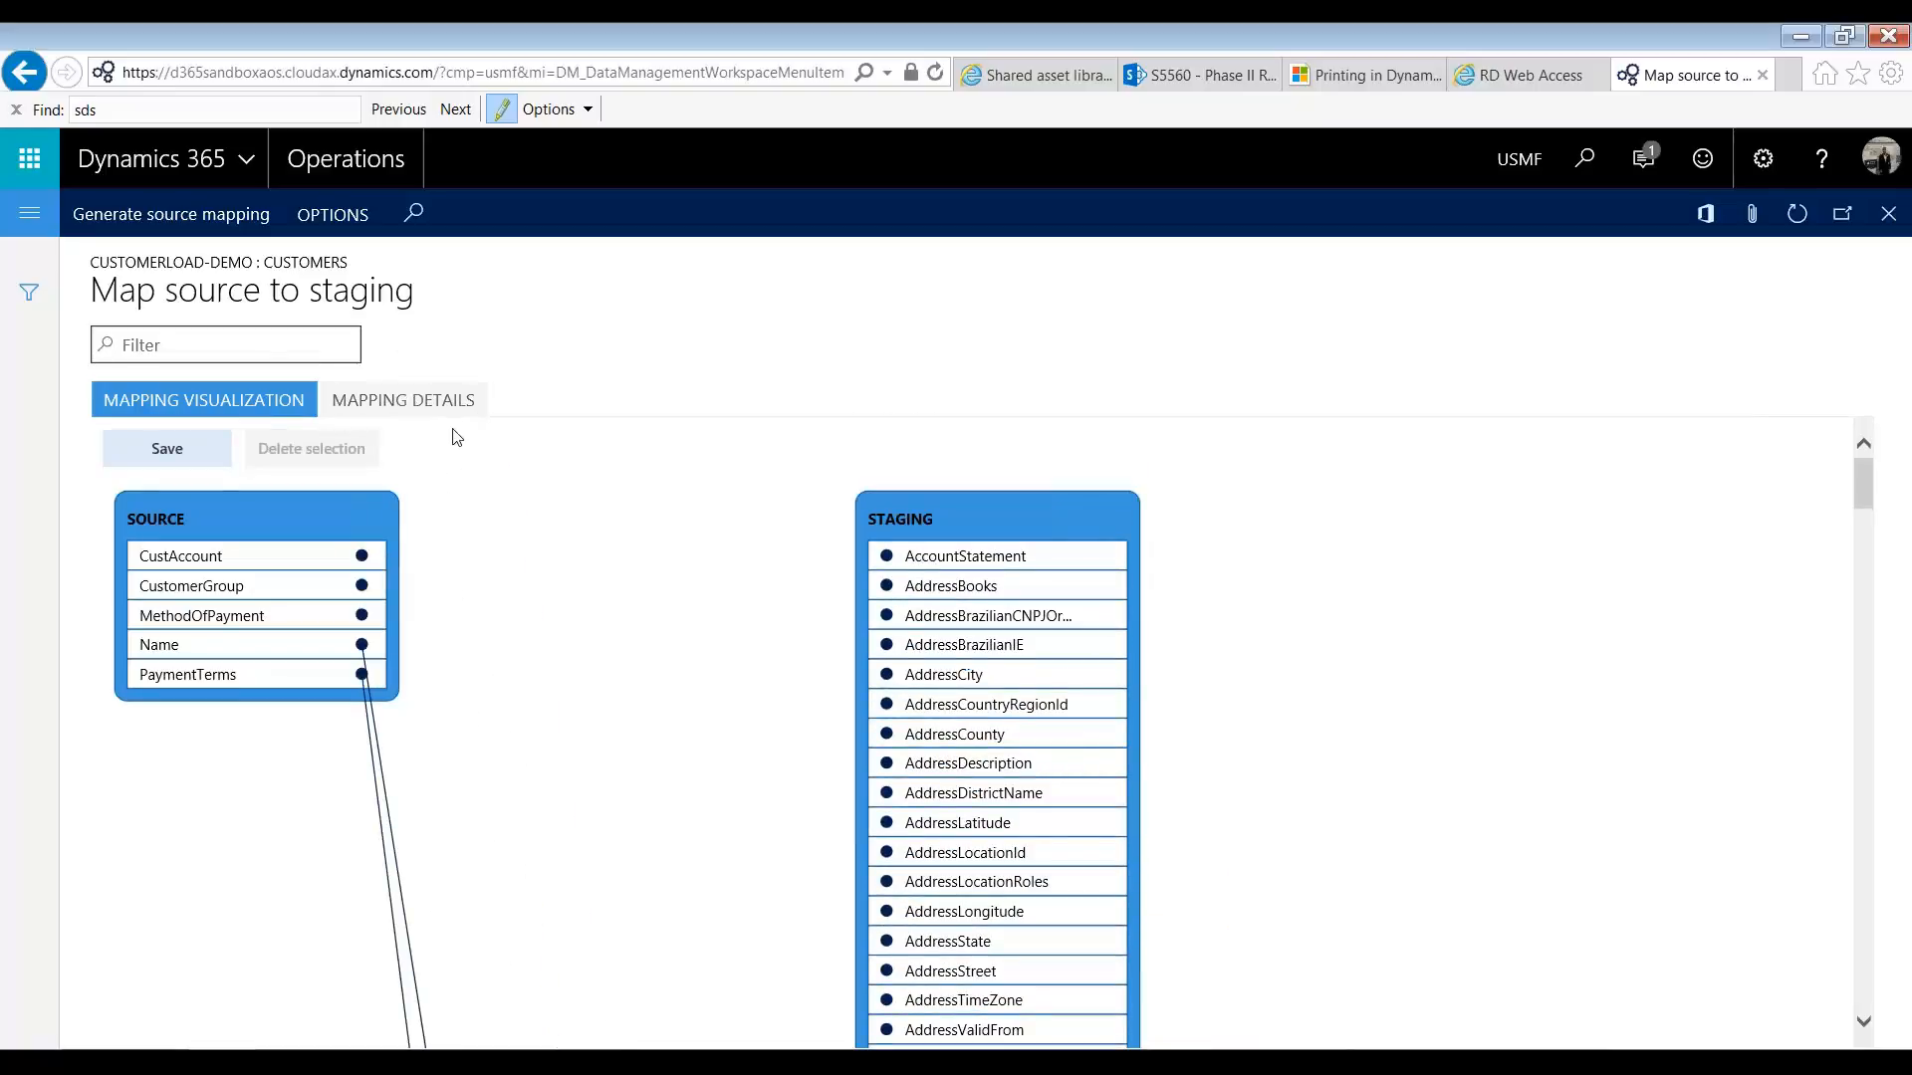
Step: Open the mapping details and map the CustAccount source field to the CUSTOMERACCOUNT staging field
{"action": "left_click", "coordinate": [428, 402]}
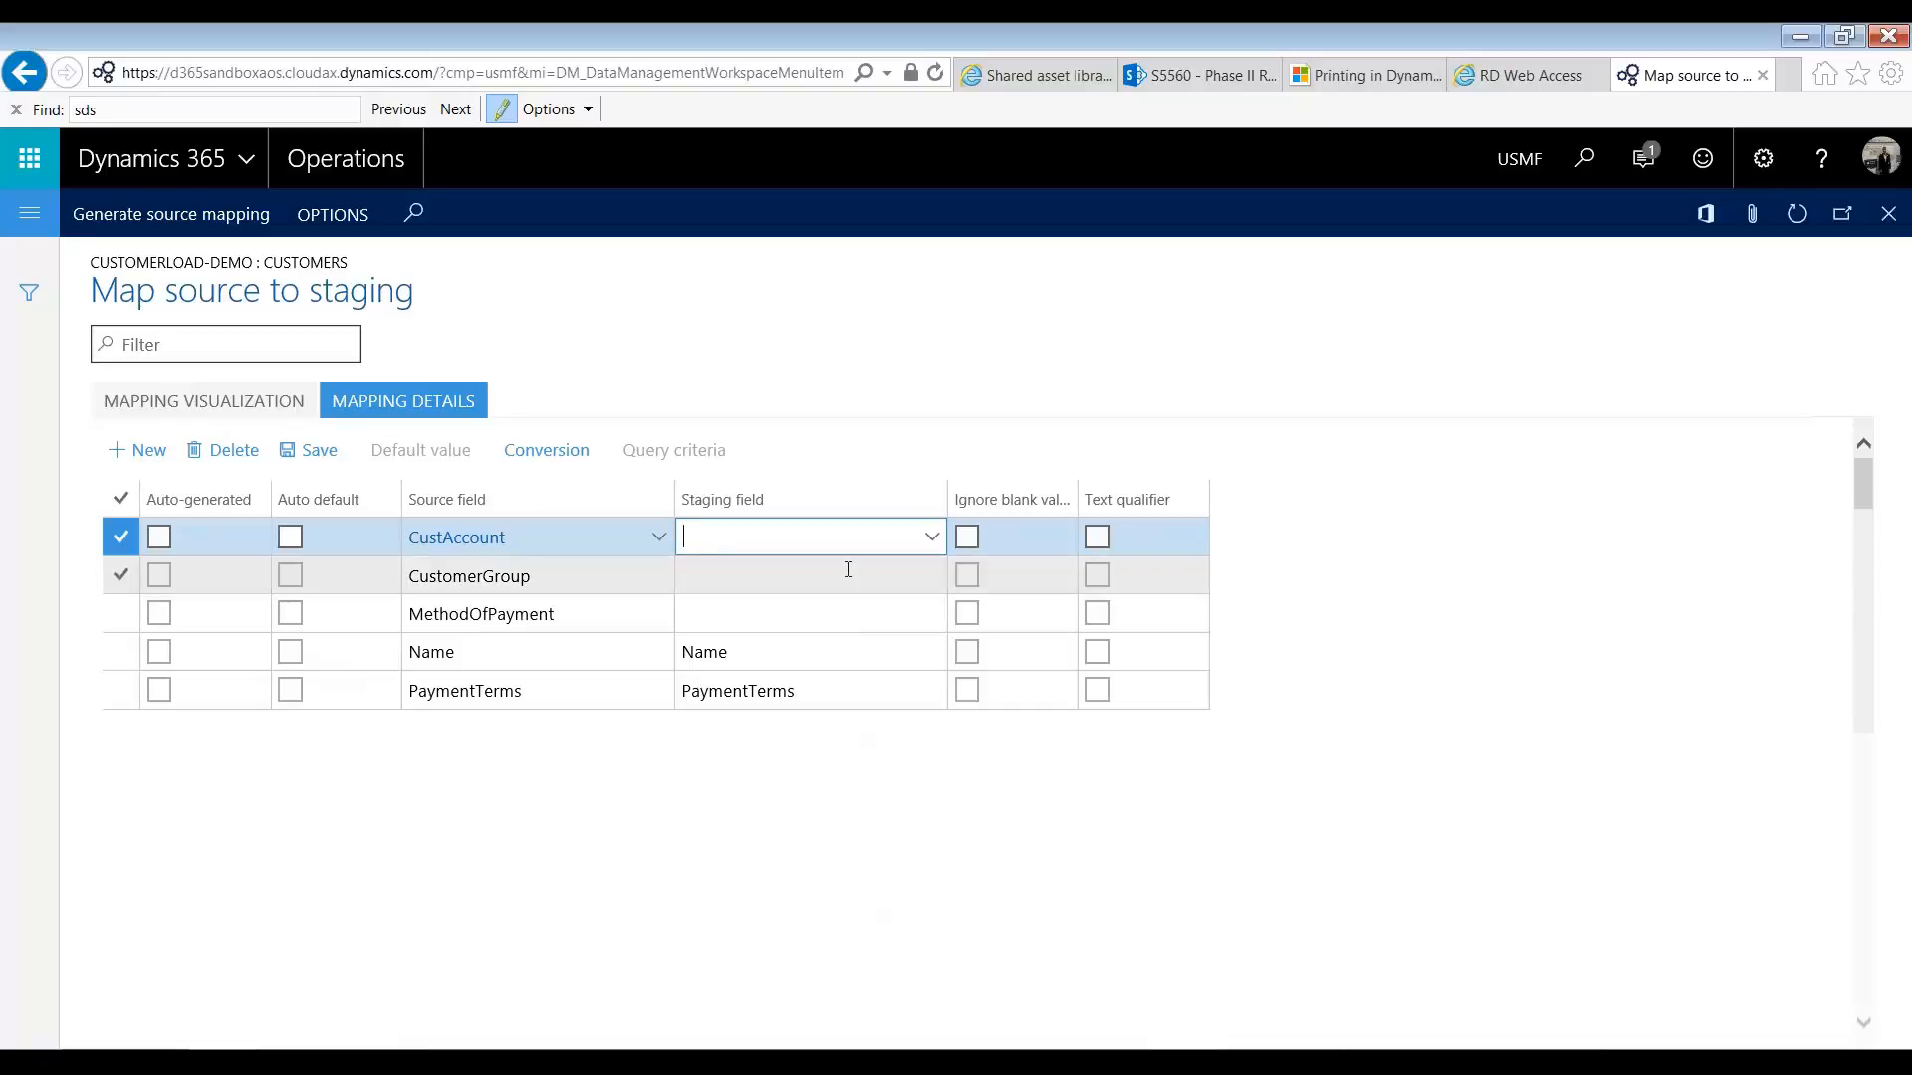
{"action": "type", "text": "Customer"}
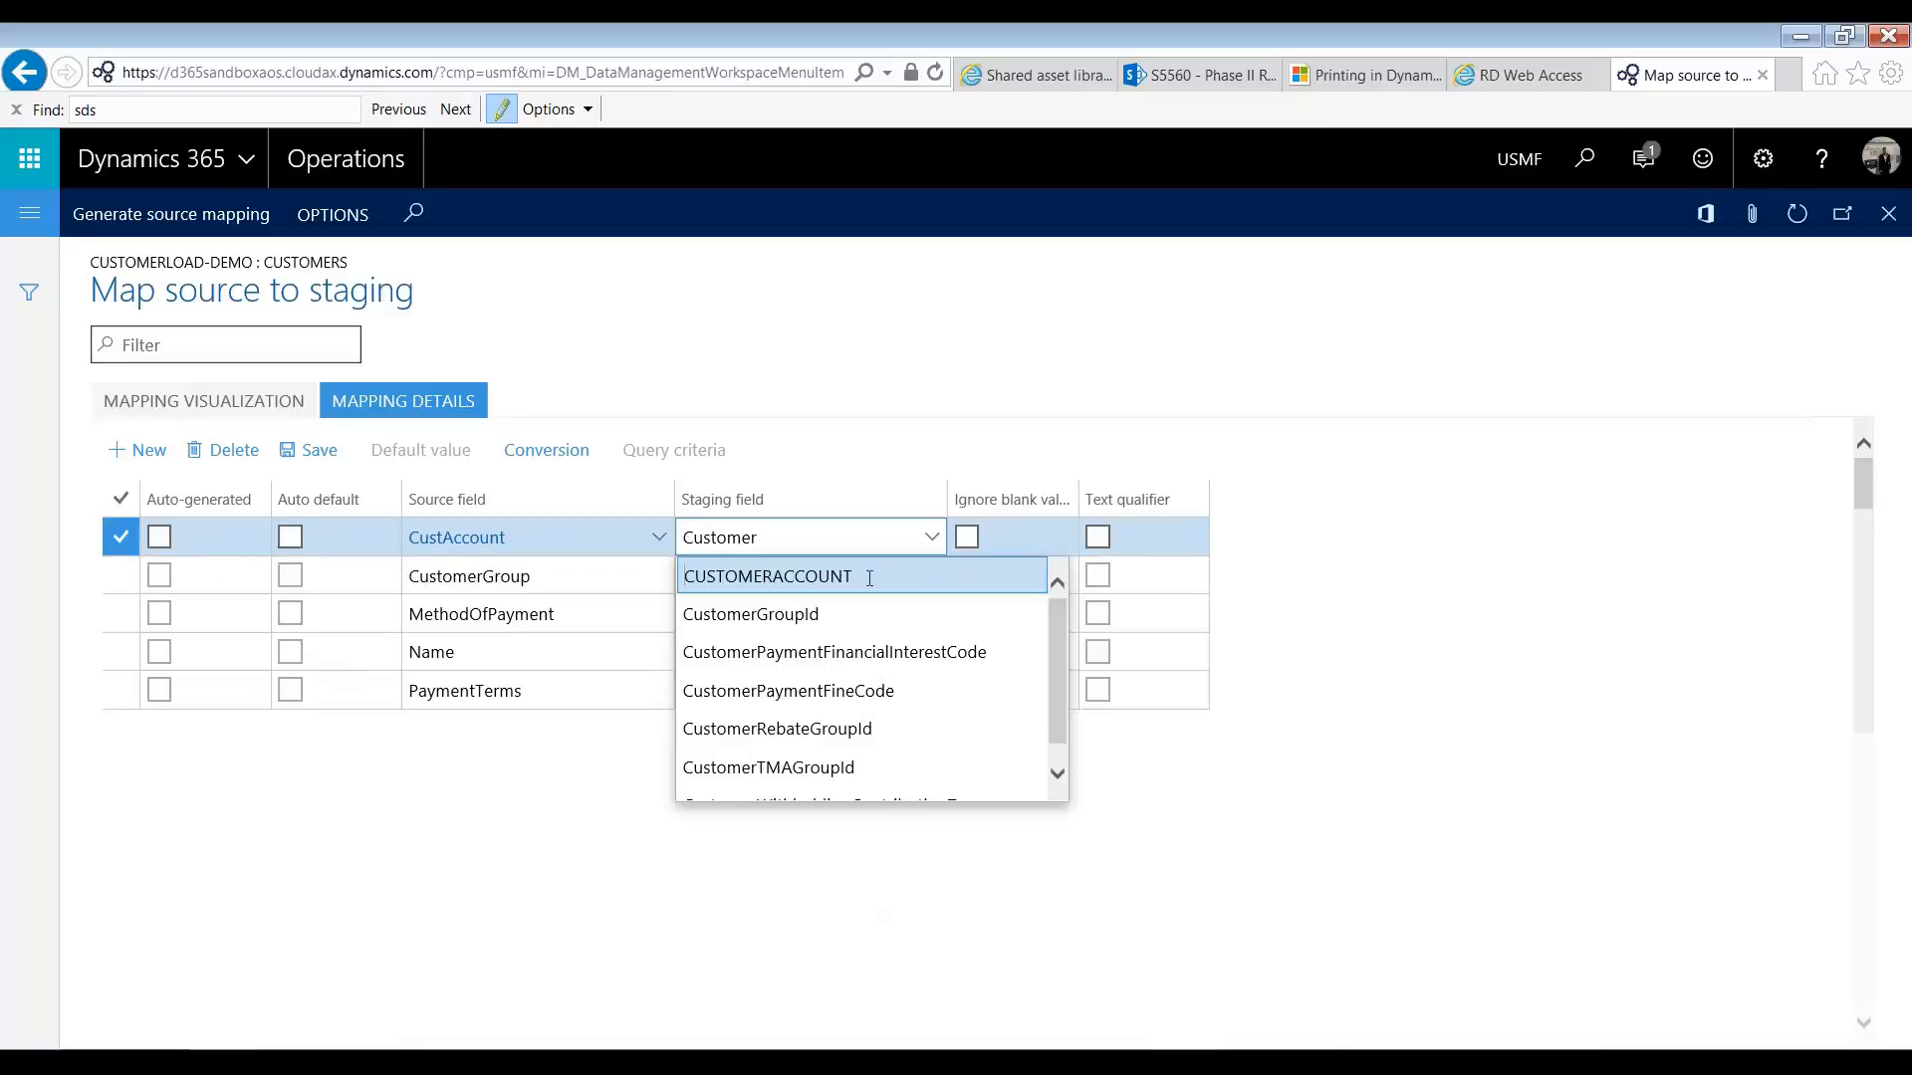
{"action": "left_click", "coordinate": [869, 578]}
Step: Map the CustomerGroup source field to CustomerGroupId and MethodOfPayment to PAYMENTMETHOD in the mapping details
{"action": "left_click", "coordinate": [850, 582]}
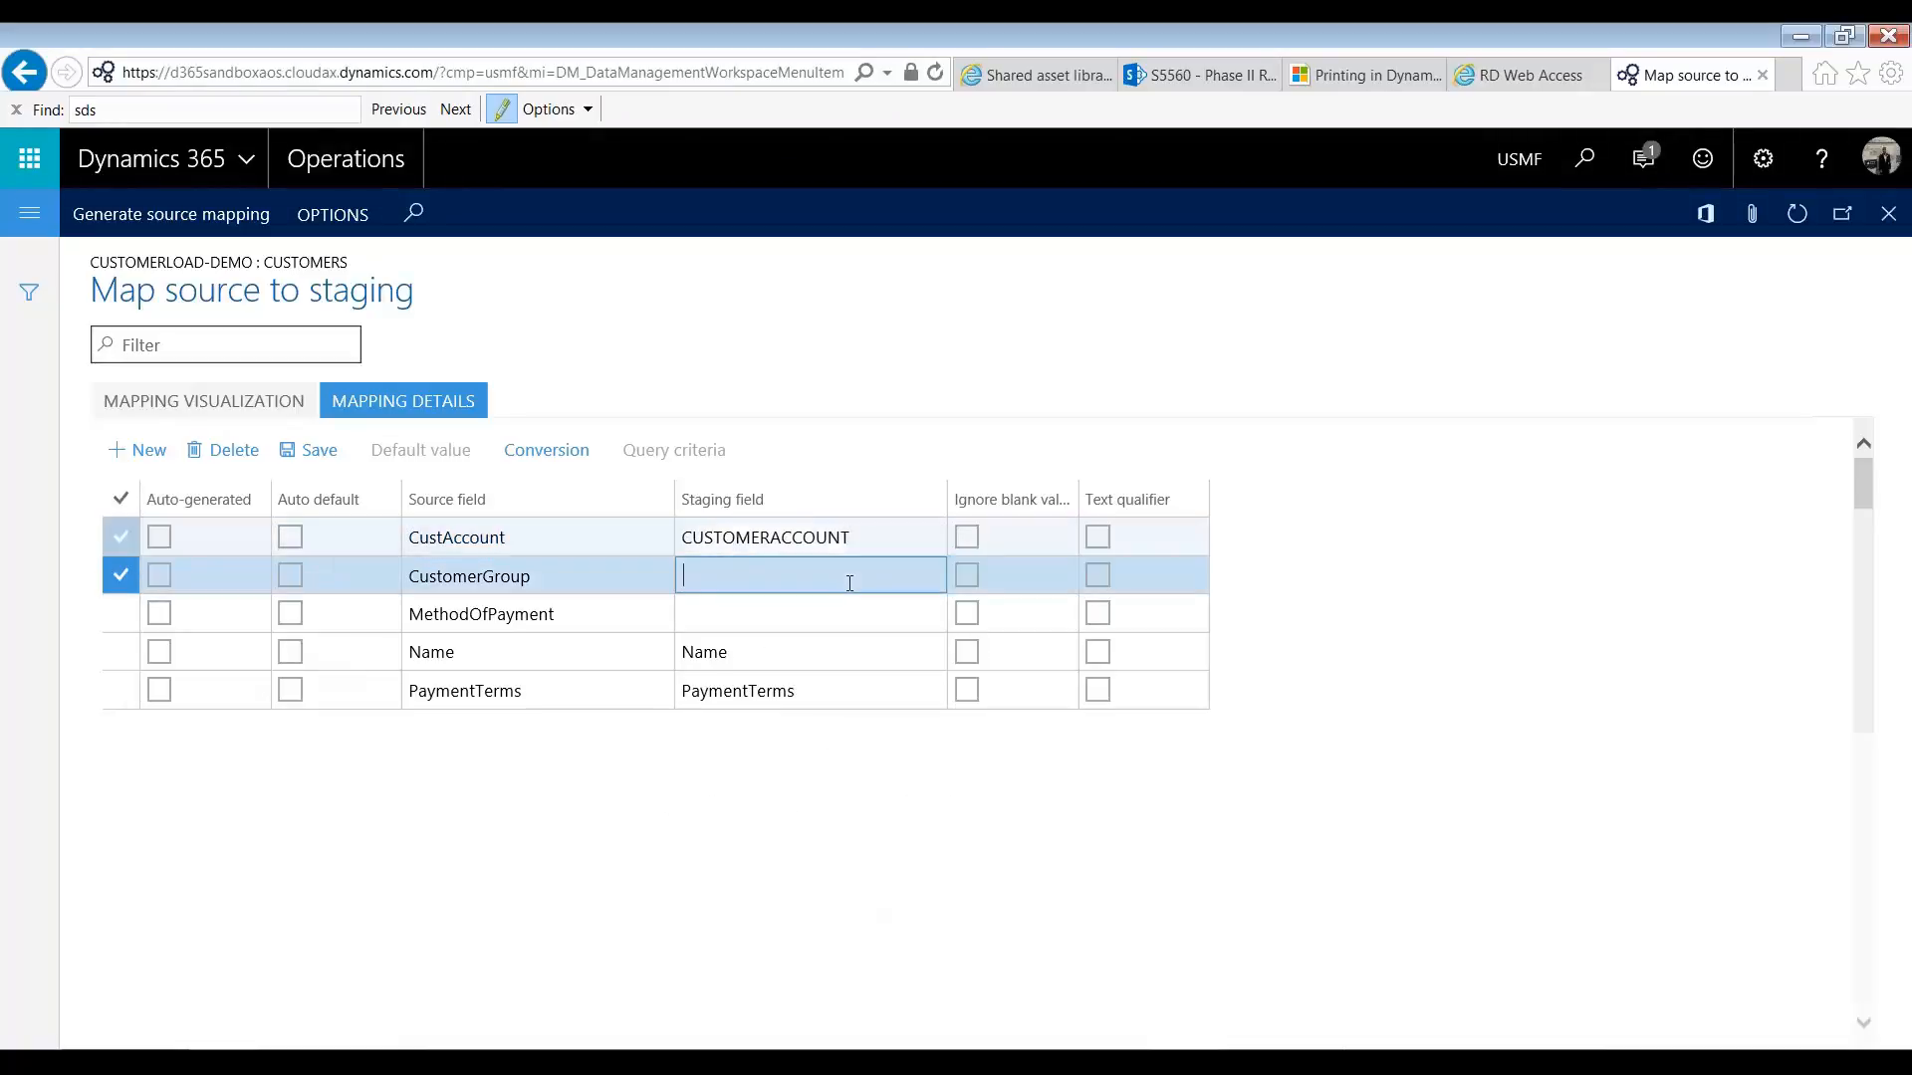
{"action": "type", "text": "CustomerGroupID"}
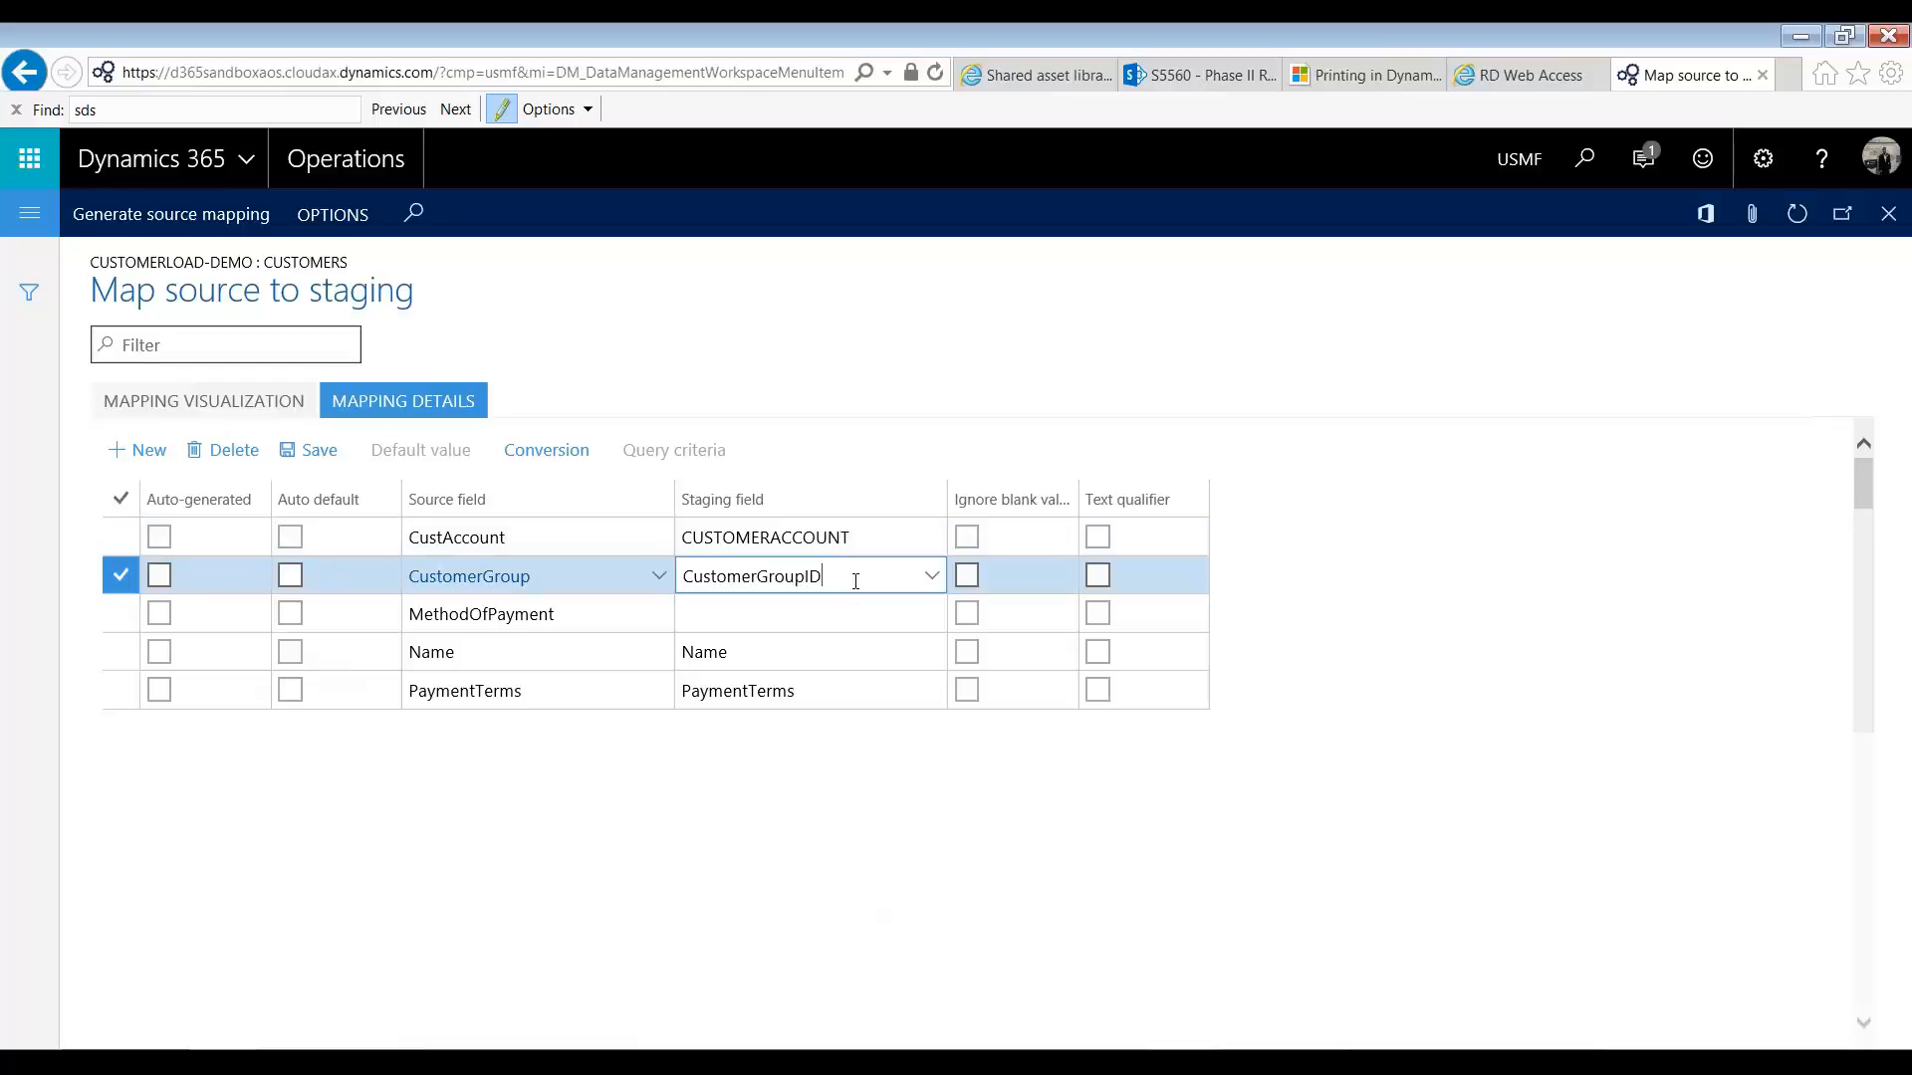
{"action": "key", "text": "alt"}
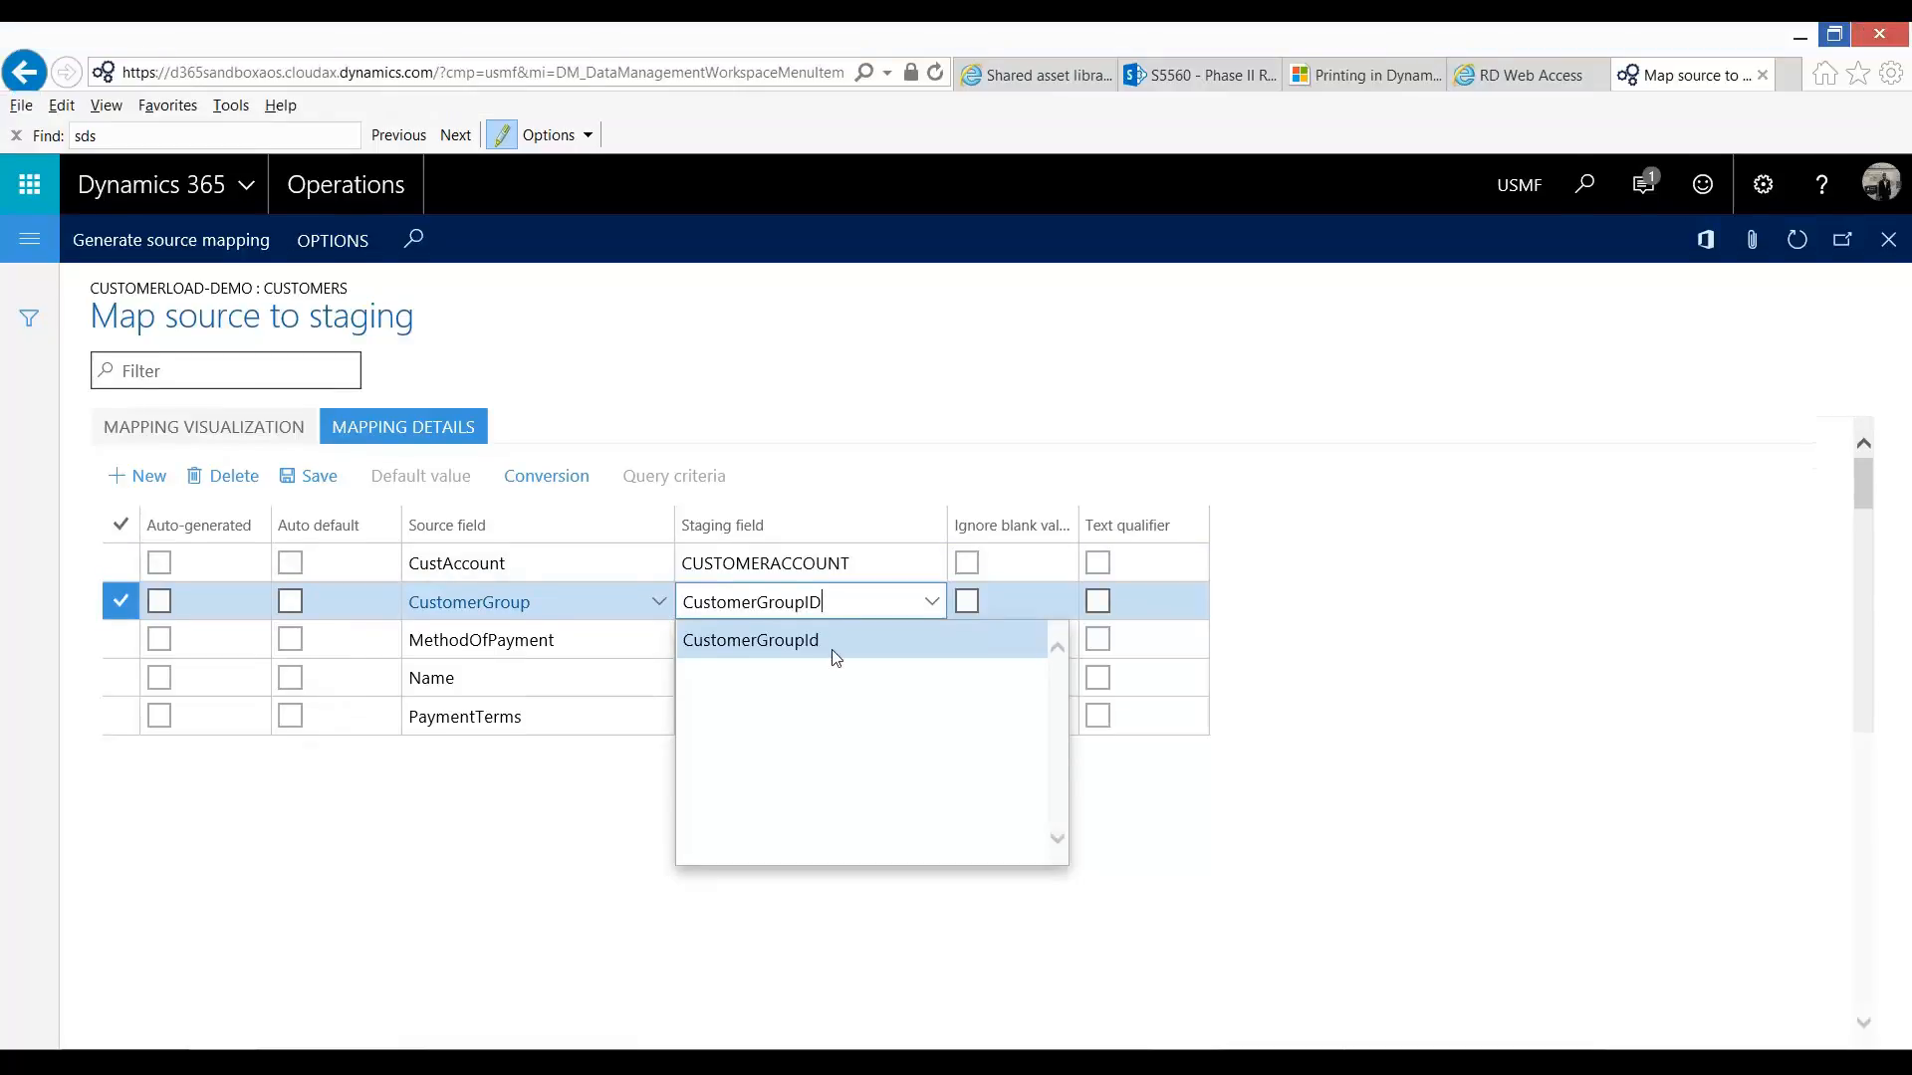
{"action": "left_click", "coordinate": [836, 615]}
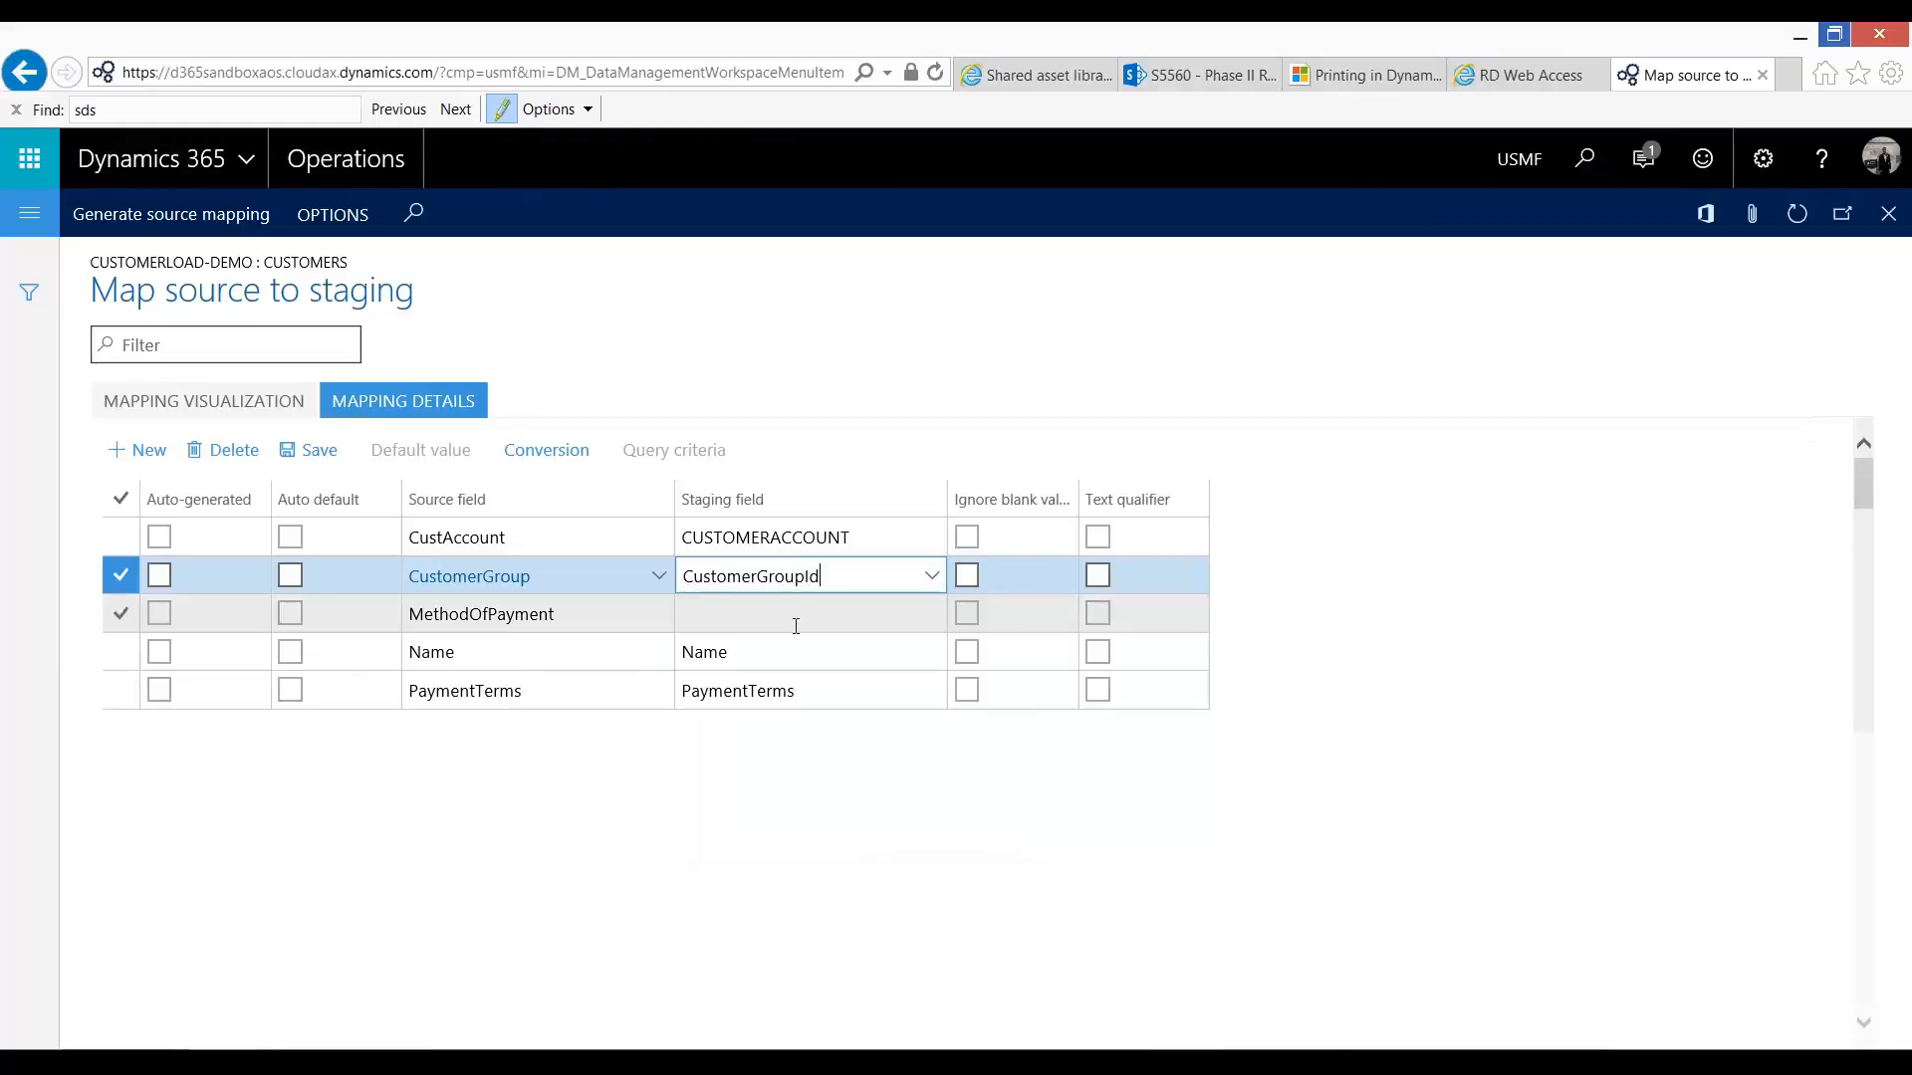
{"action": "left_click", "coordinate": [795, 626]}
{"action": "type", "text": "Payme"}
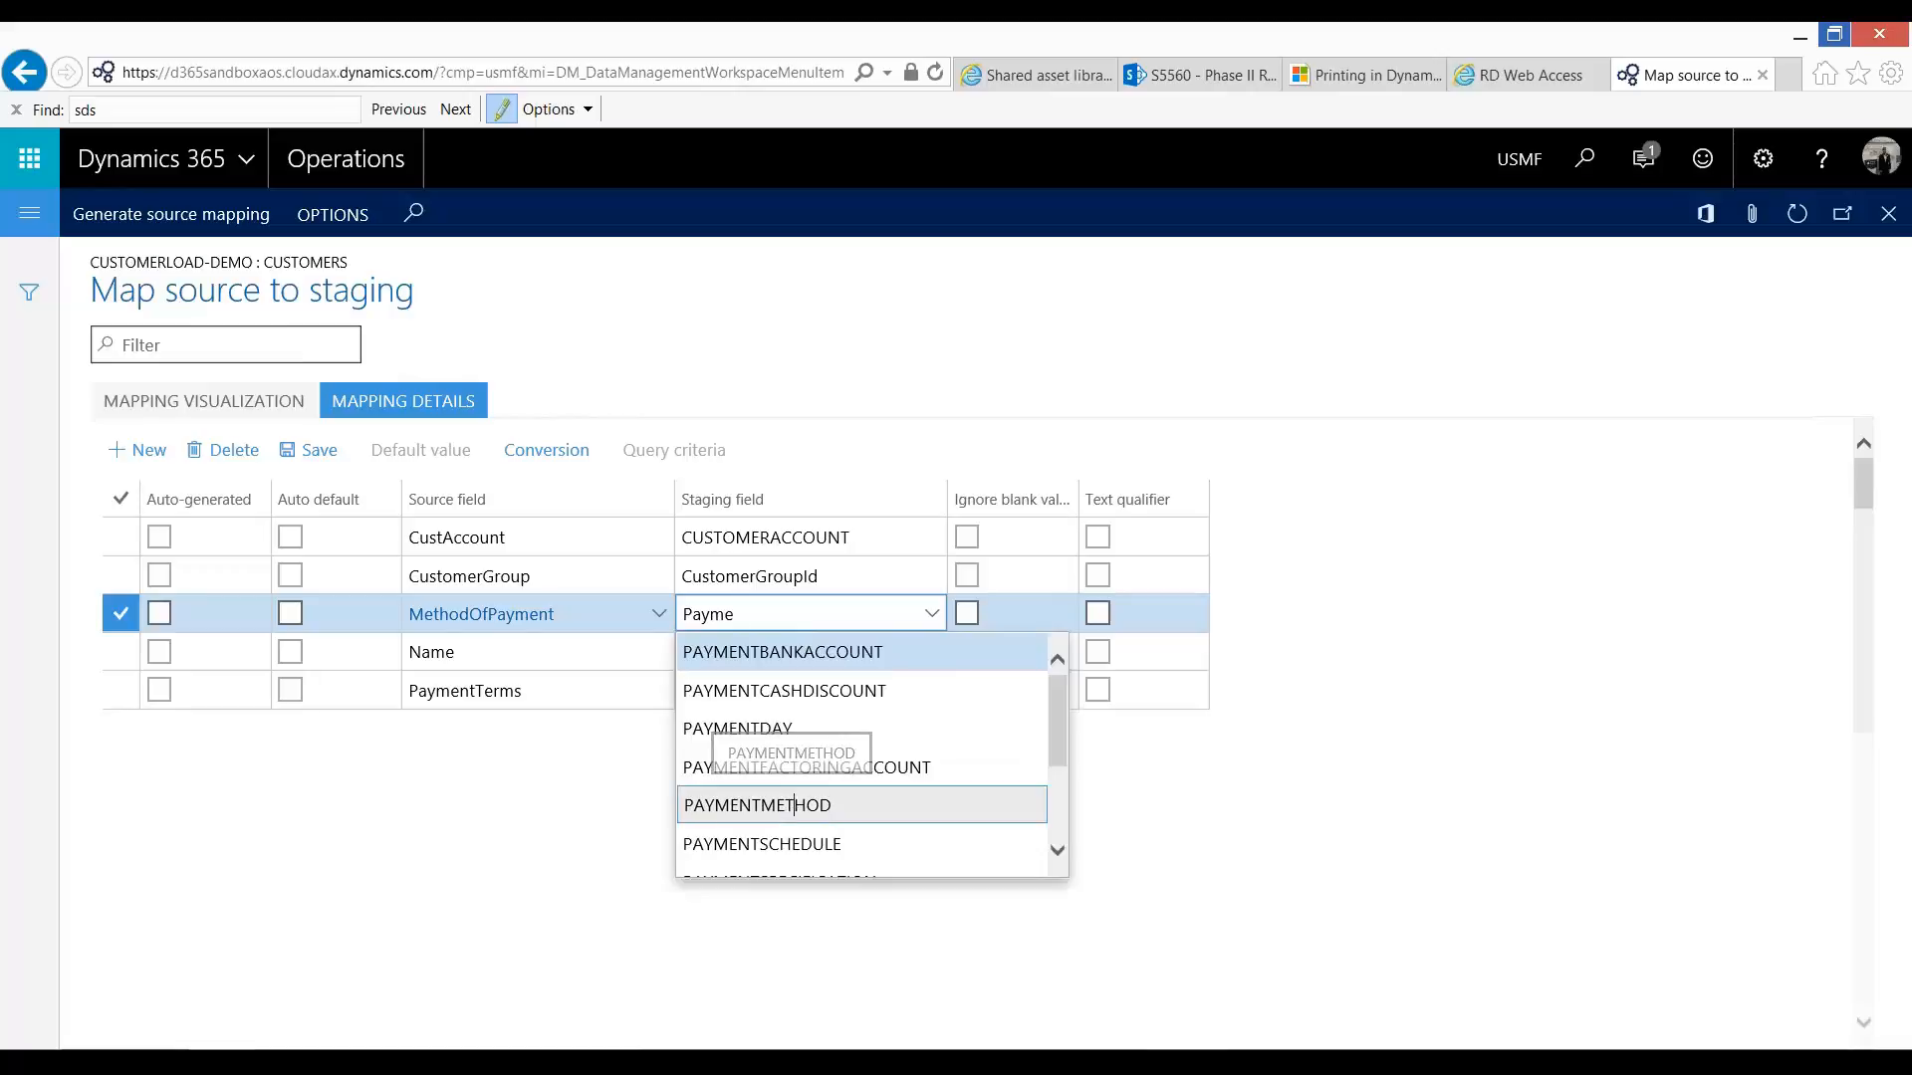
{"action": "left_click", "coordinate": [794, 803]}
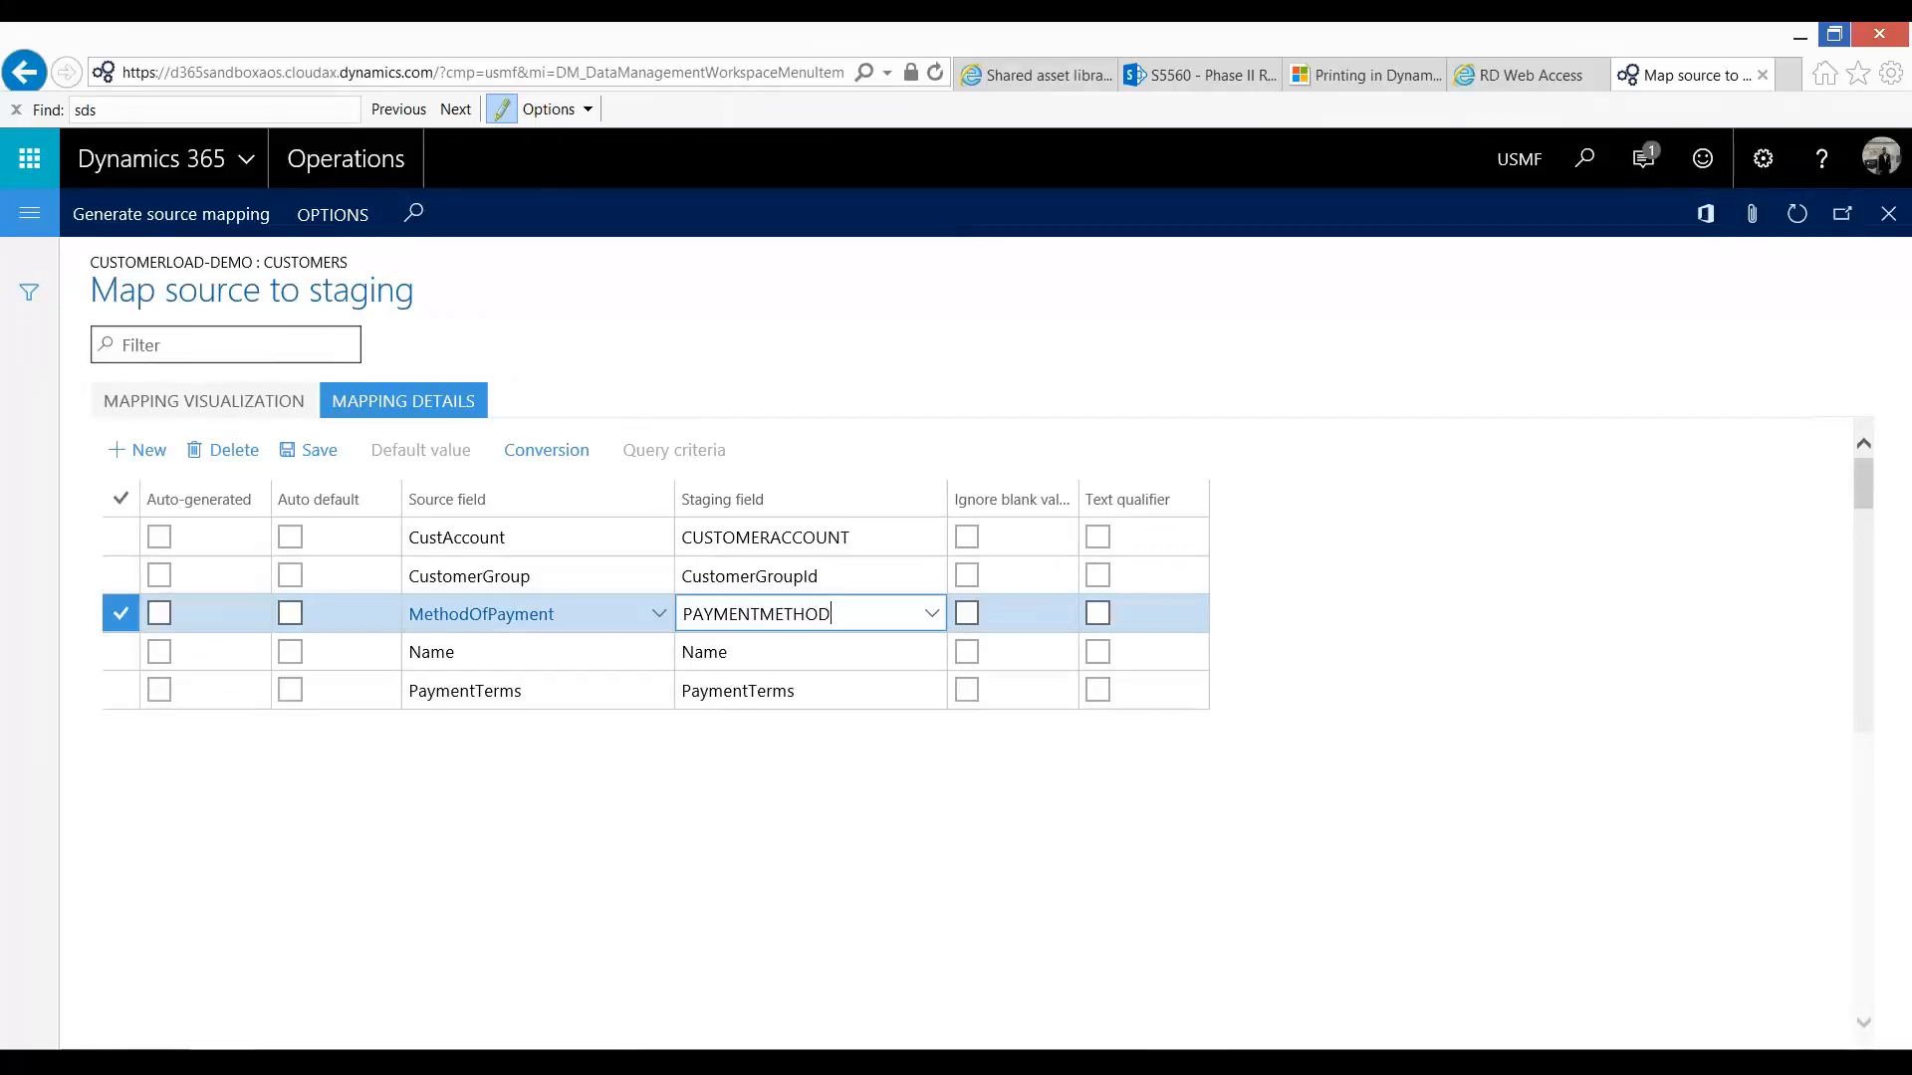
Step: Switch to Customers.xlsx in Excel and rename the header in A1 to CustomerAccount and in C1 to CustomerGroupID
{"action": "key", "text": "alt+Tab"}
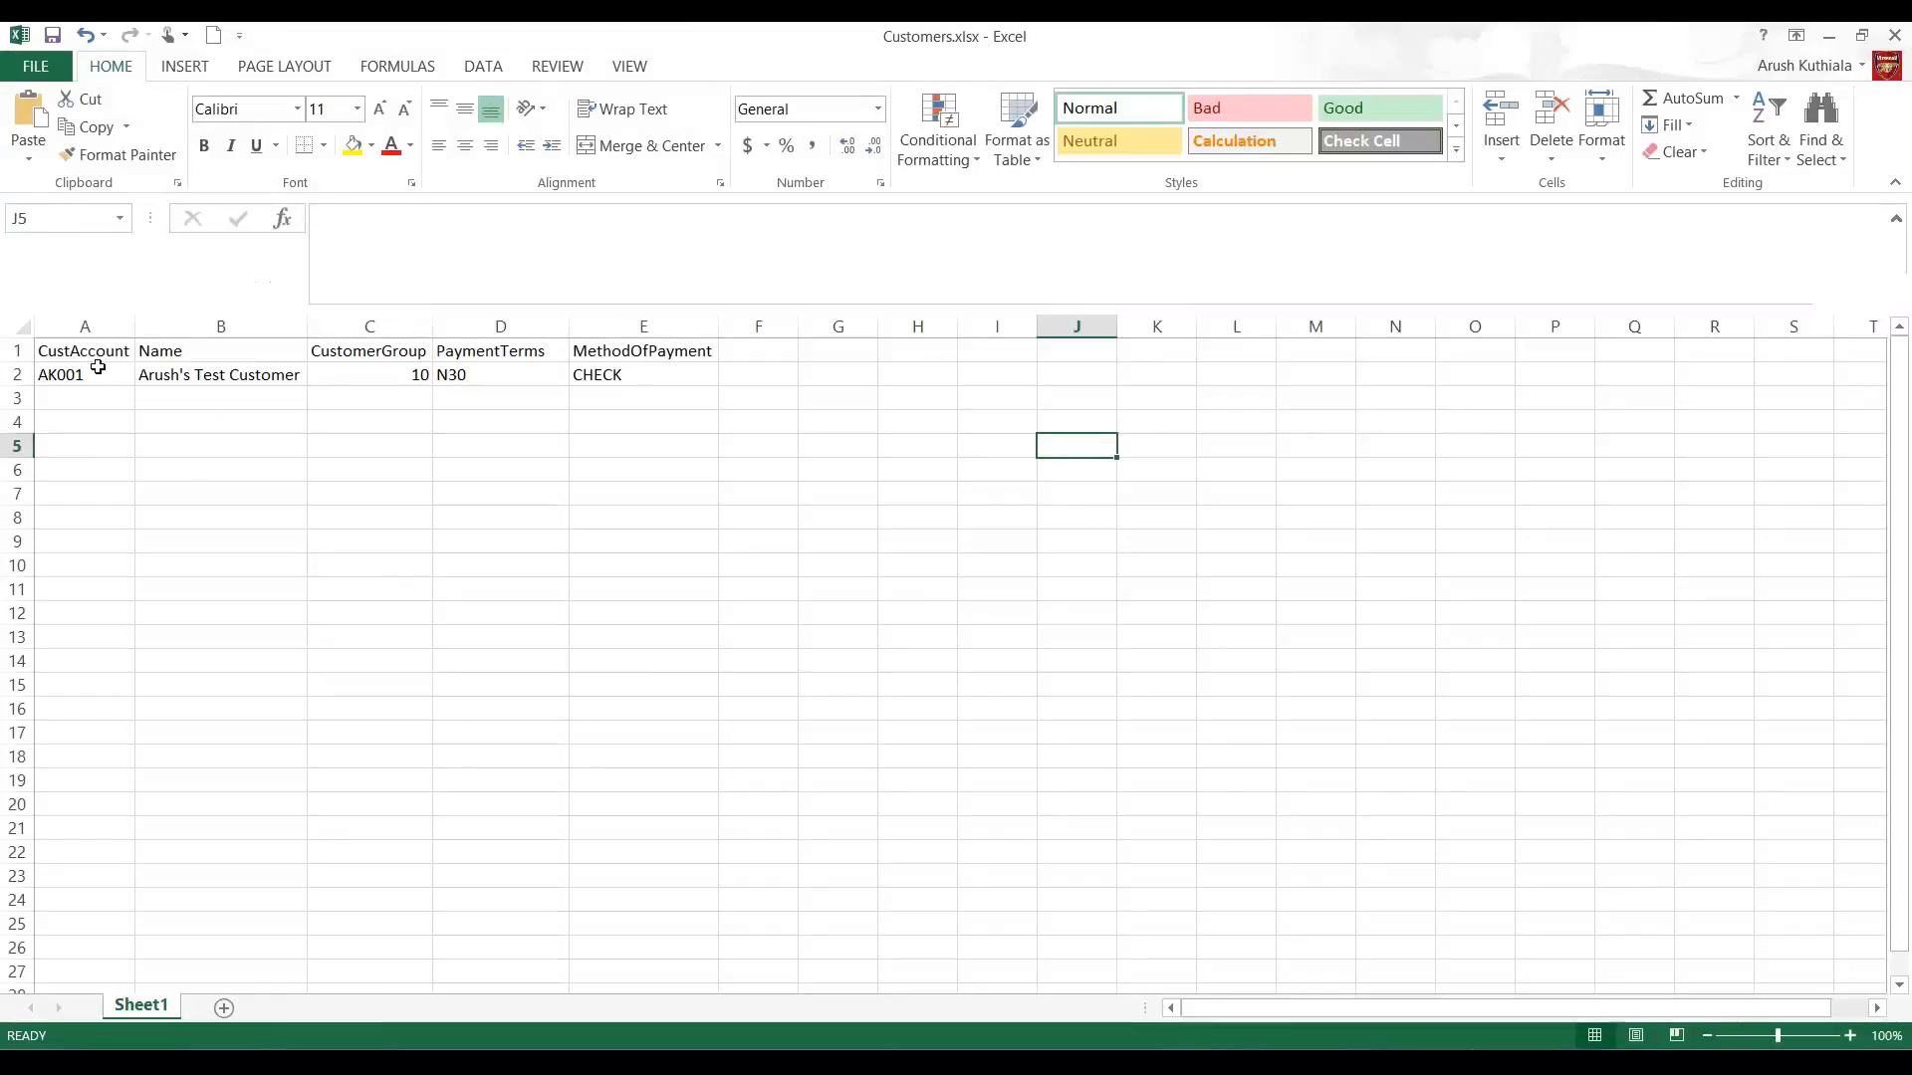
{"action": "left_click", "coordinate": [99, 353]}
{"action": "type", "text": "Custome"}
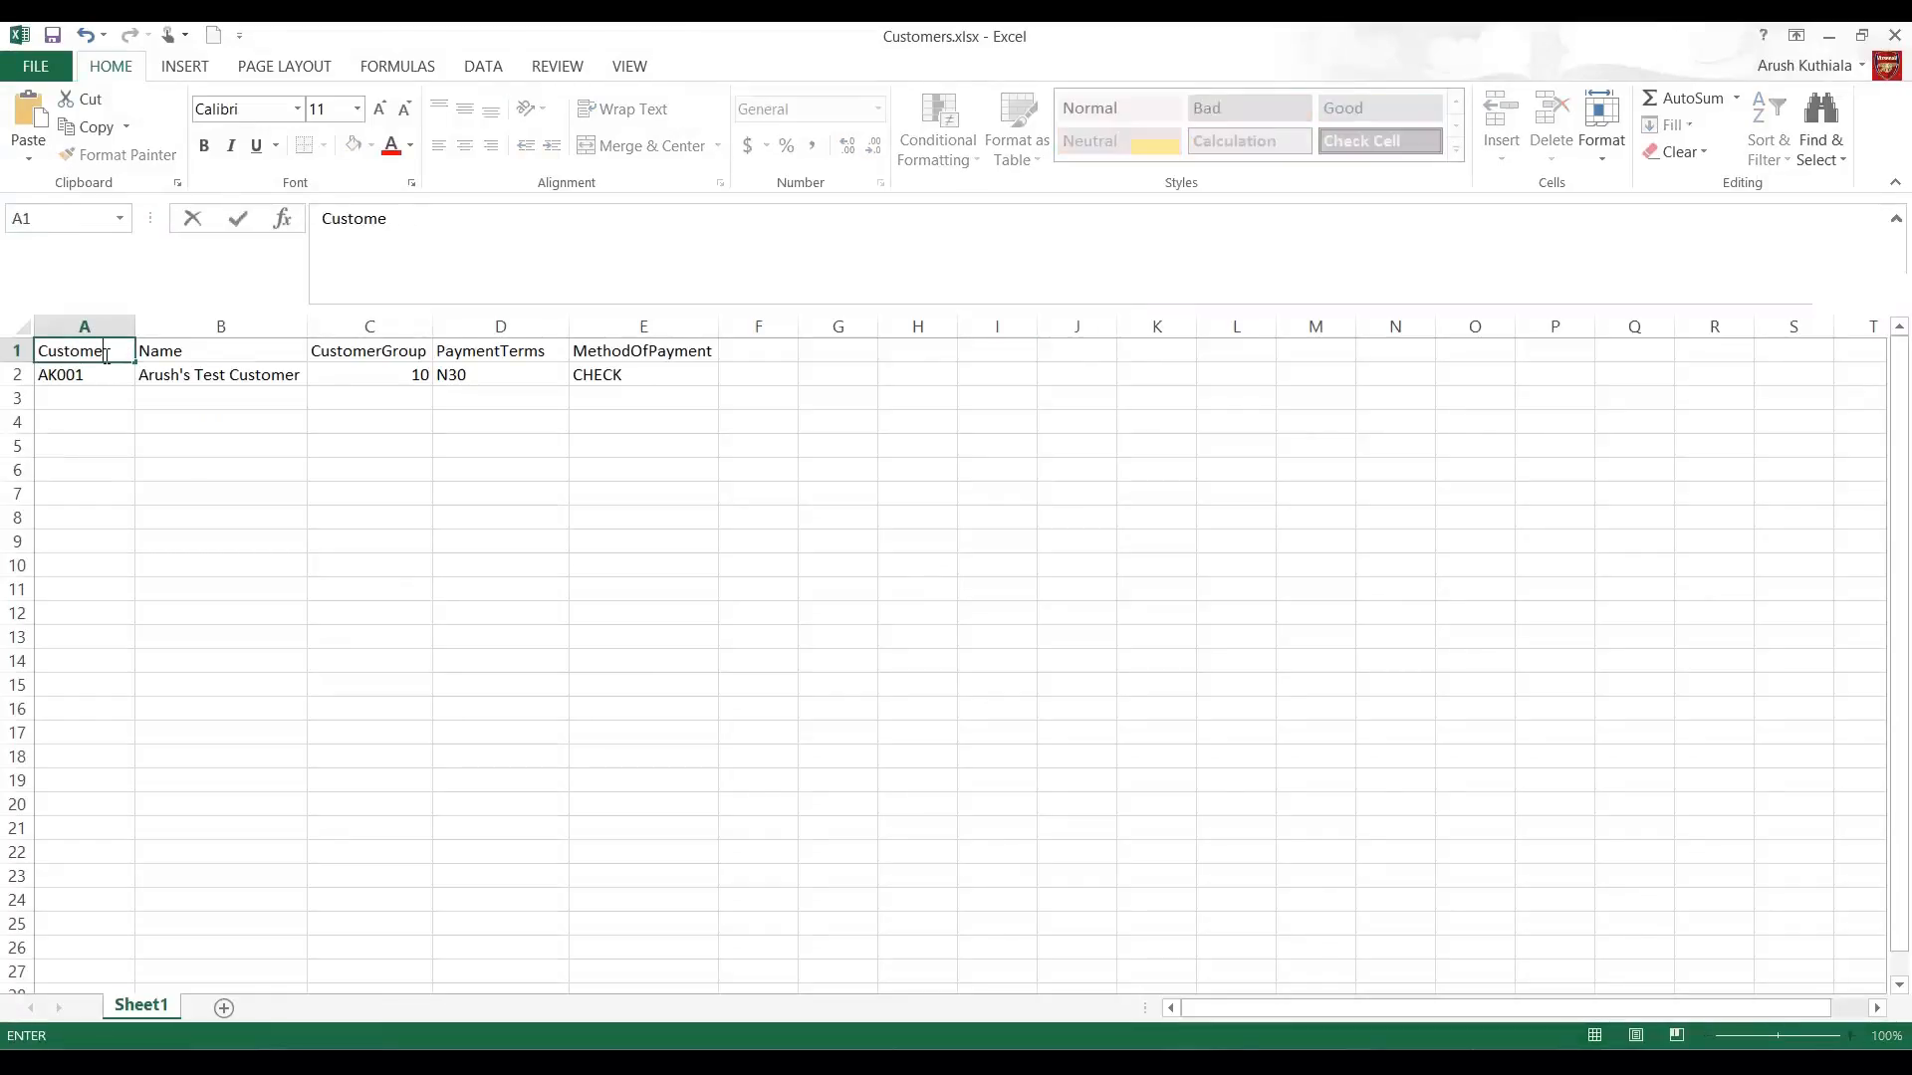
{"action": "type", "text": "rAccount"}
{"action": "key", "text": "Tab"}
{"action": "key", "text": "Tab"}
{"action": "type", "text": "C"}
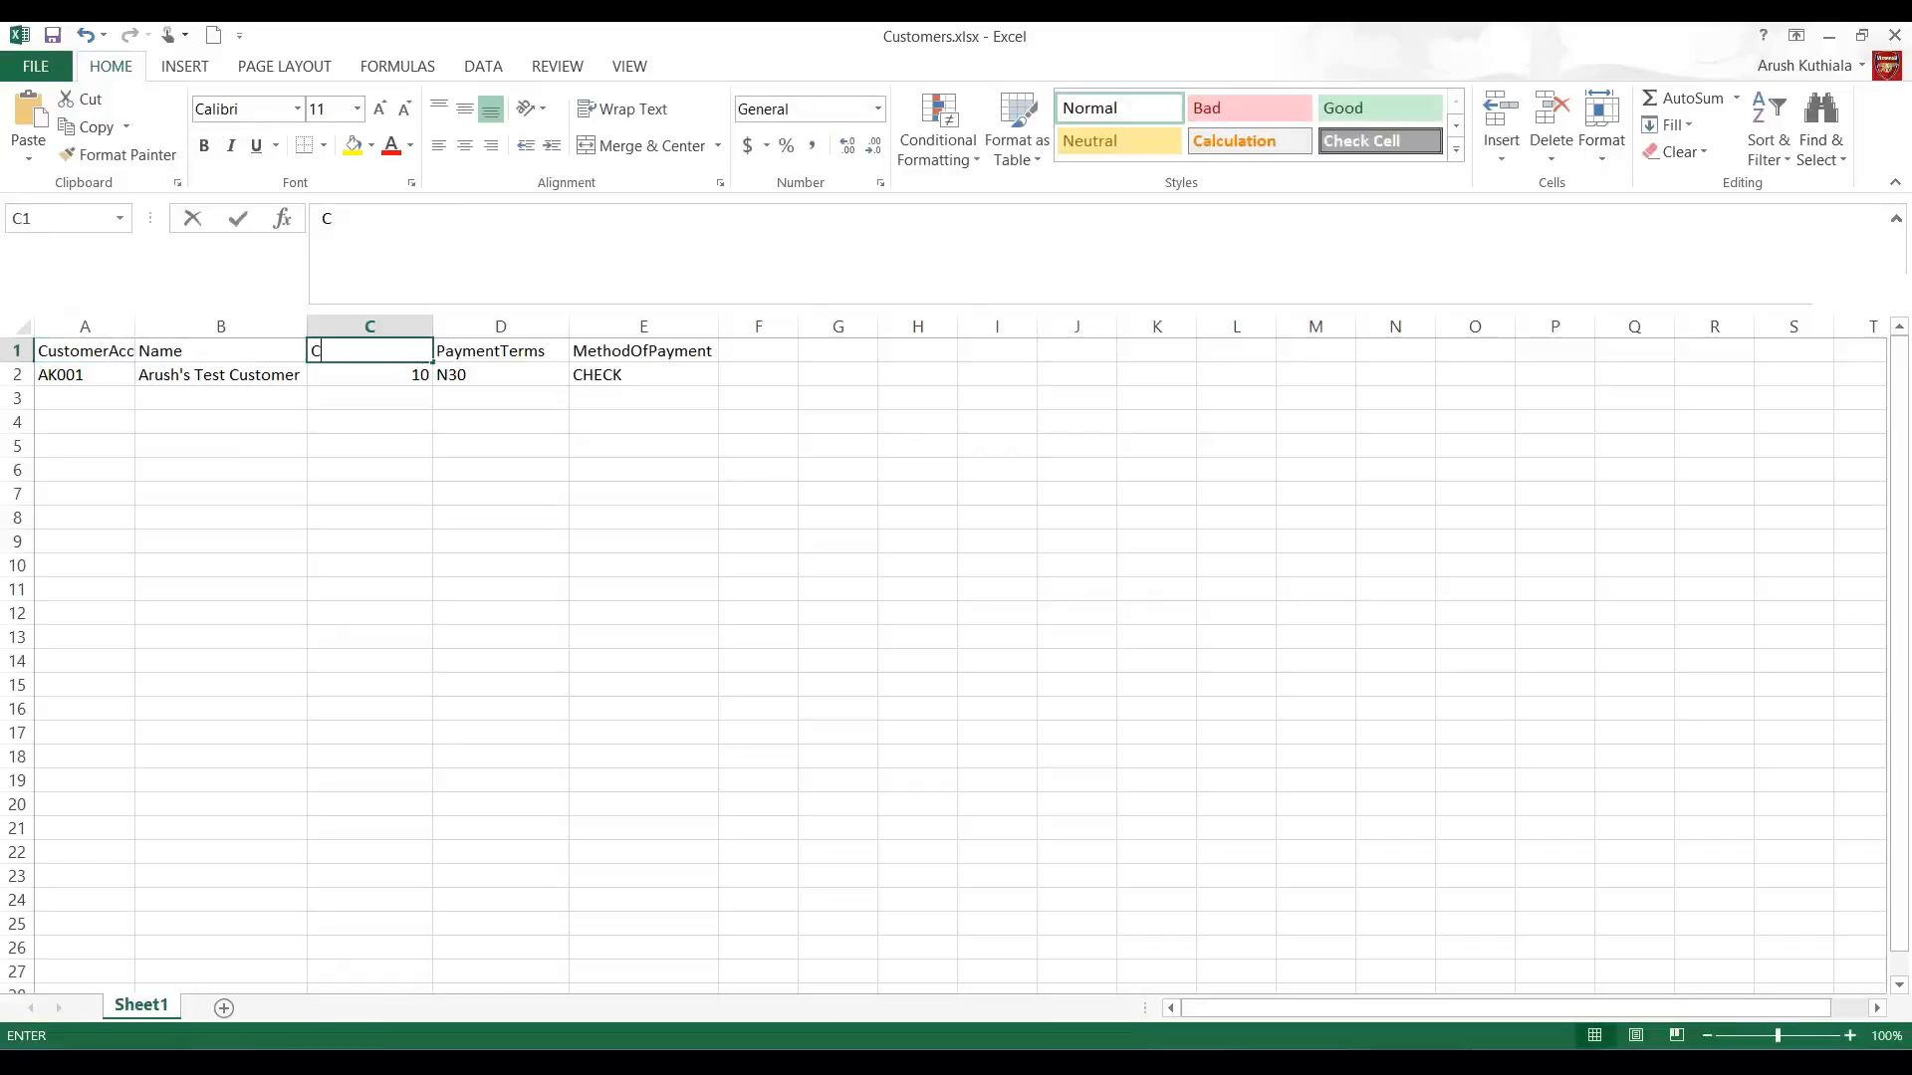
{"action": "type", "text": "ustomerGroupID"}
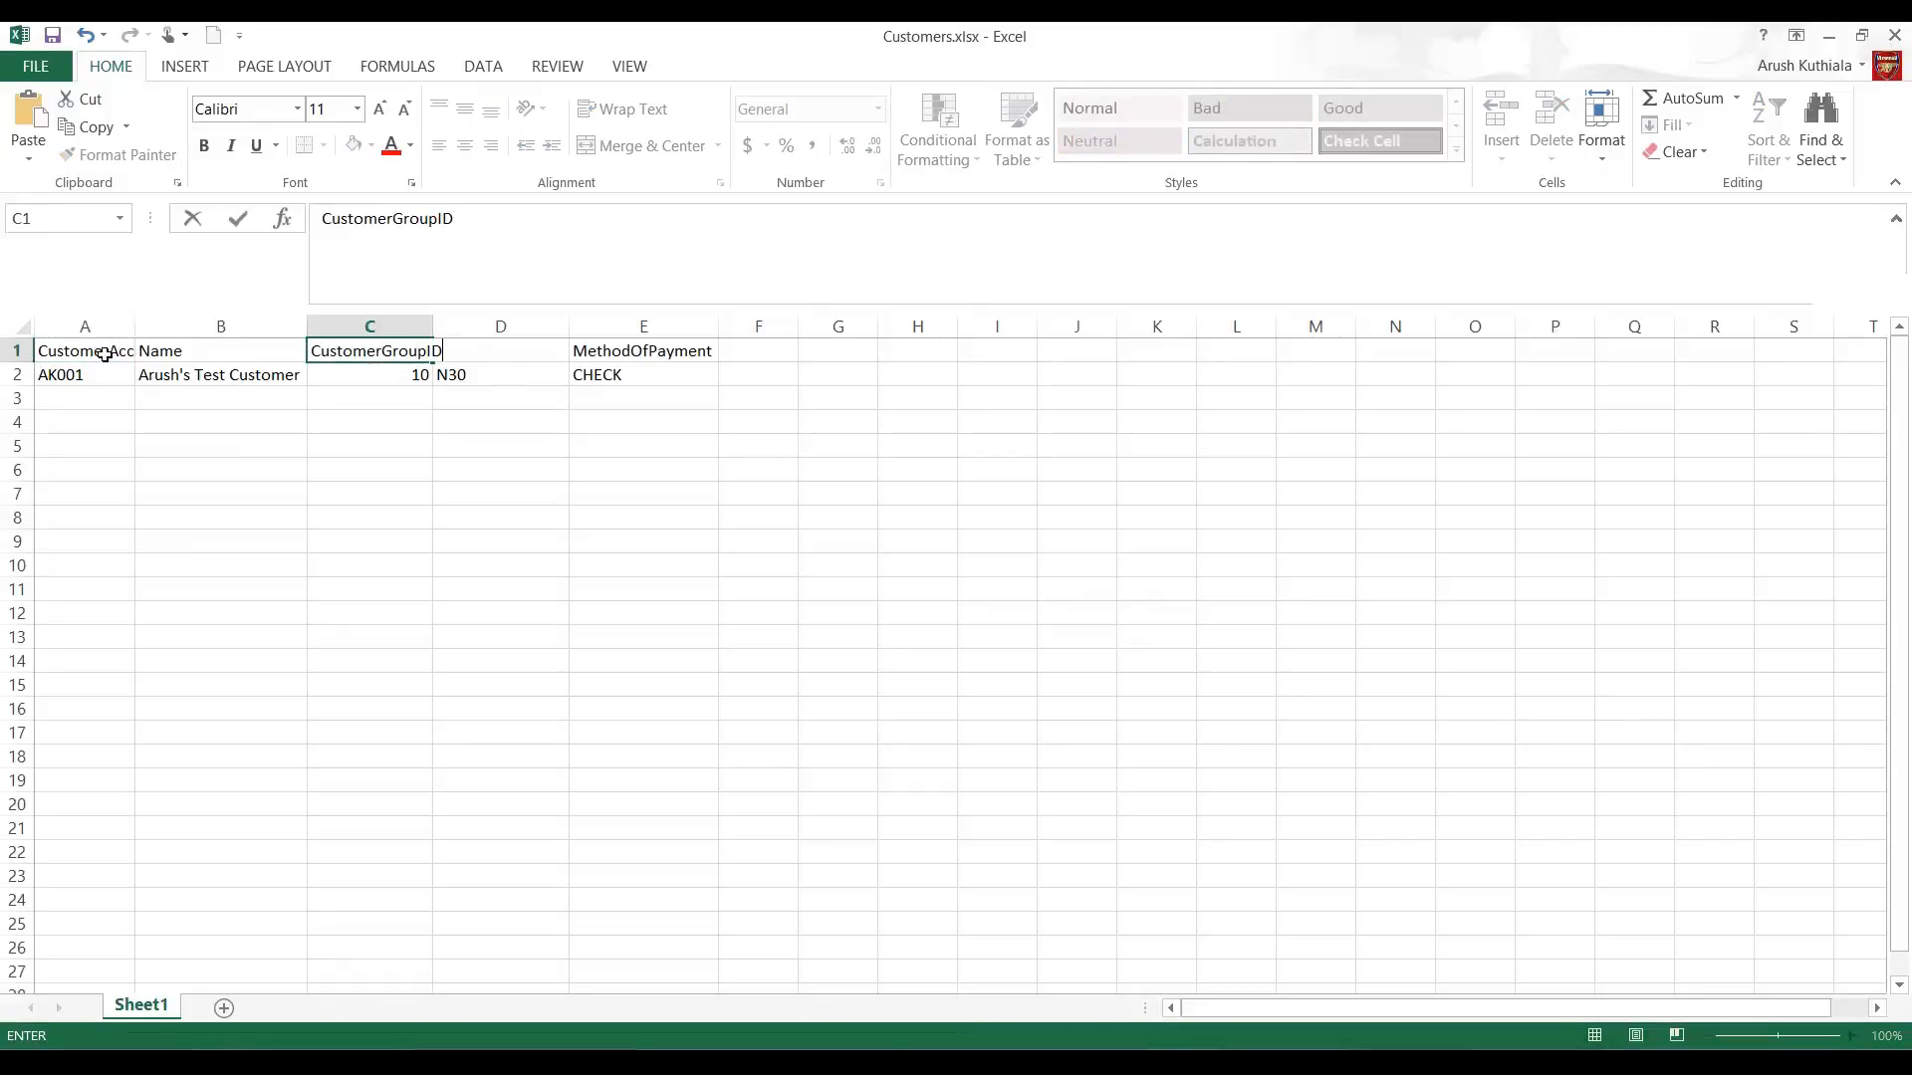
Step: Rename the MethodOfPayment header in E1 to PaymentMethod
{"action": "key", "text": "Tab"}
{"action": "key", "text": "Tab"}
{"action": "type", "text": "Payme"}
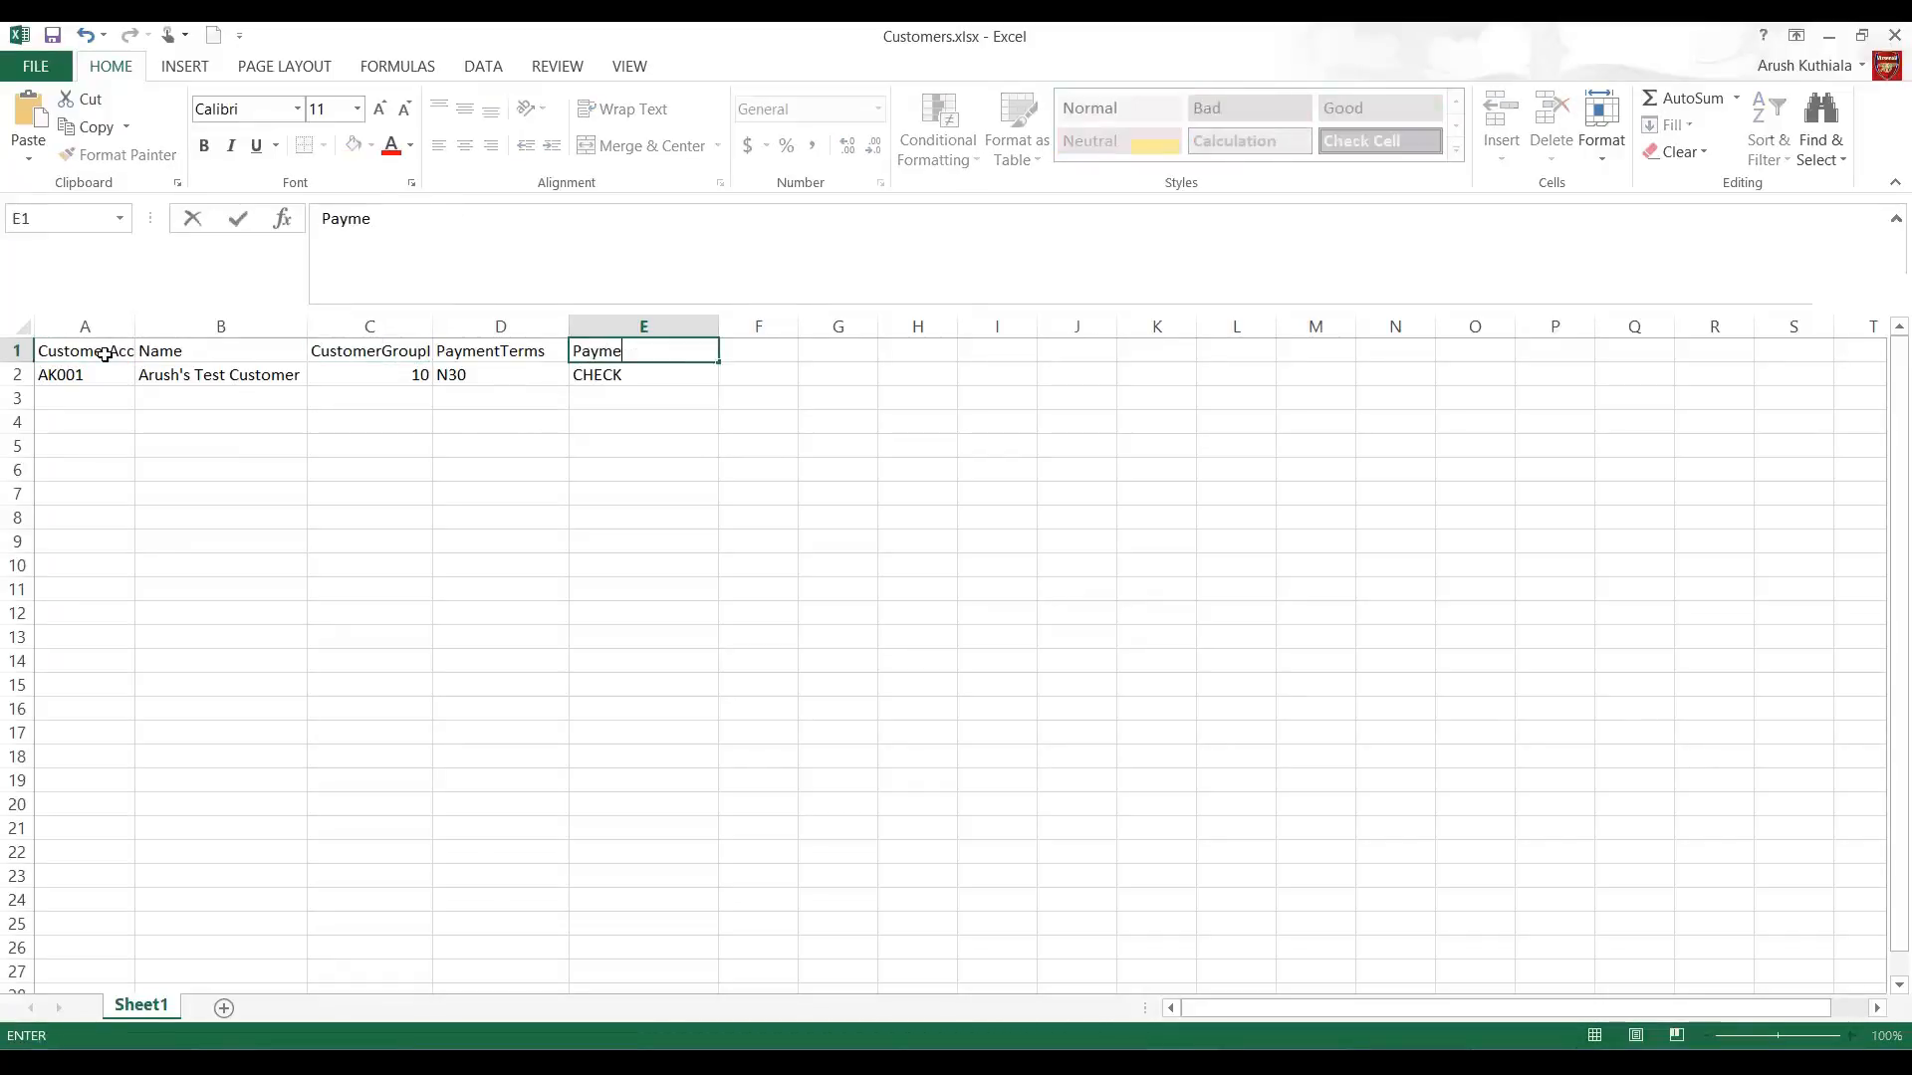
{"action": "type", "text": "ntMethod"}
{"action": "key", "text": "Return"}
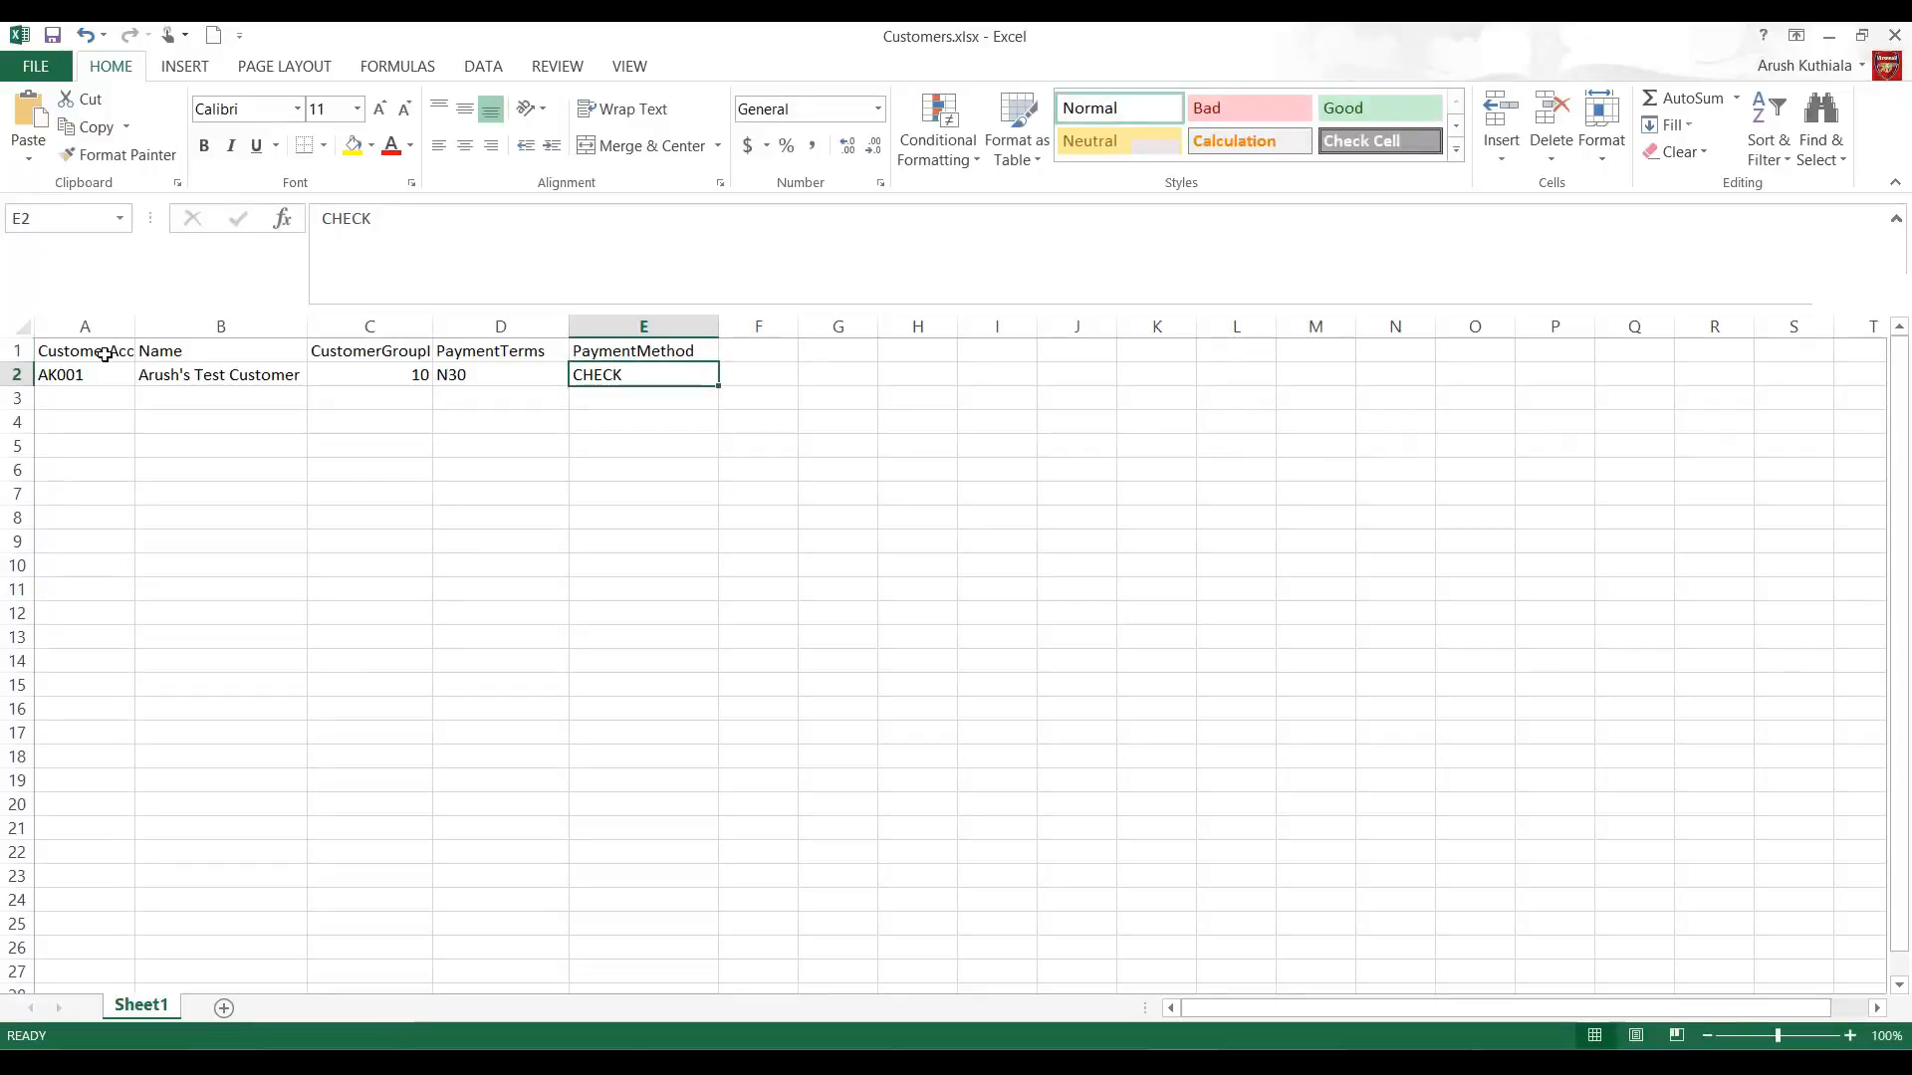
Step: Return to Dynamics 365, close the source-to-staging map, and refresh and run the CustomerLoad-Demo import job
{"action": "key", "text": "alt+Tab"}
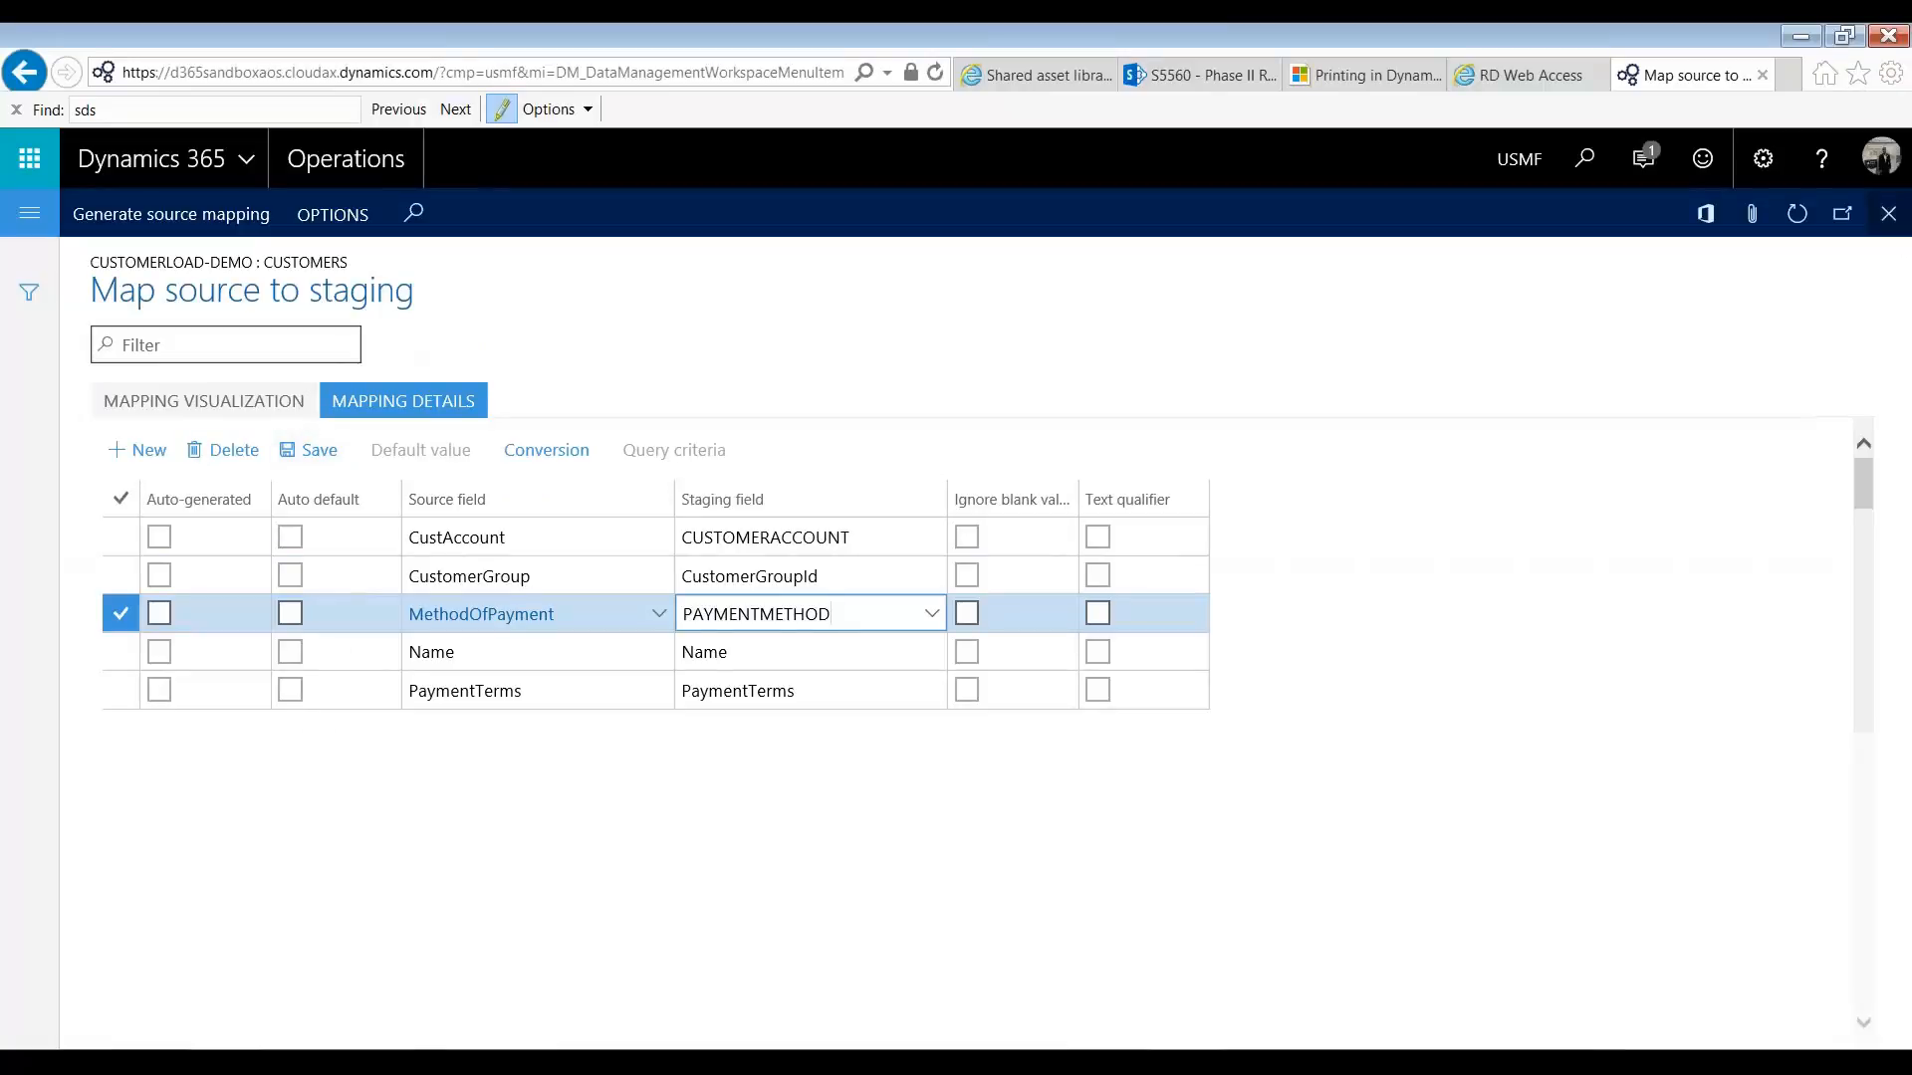
{"action": "left_click", "coordinate": [1888, 214]}
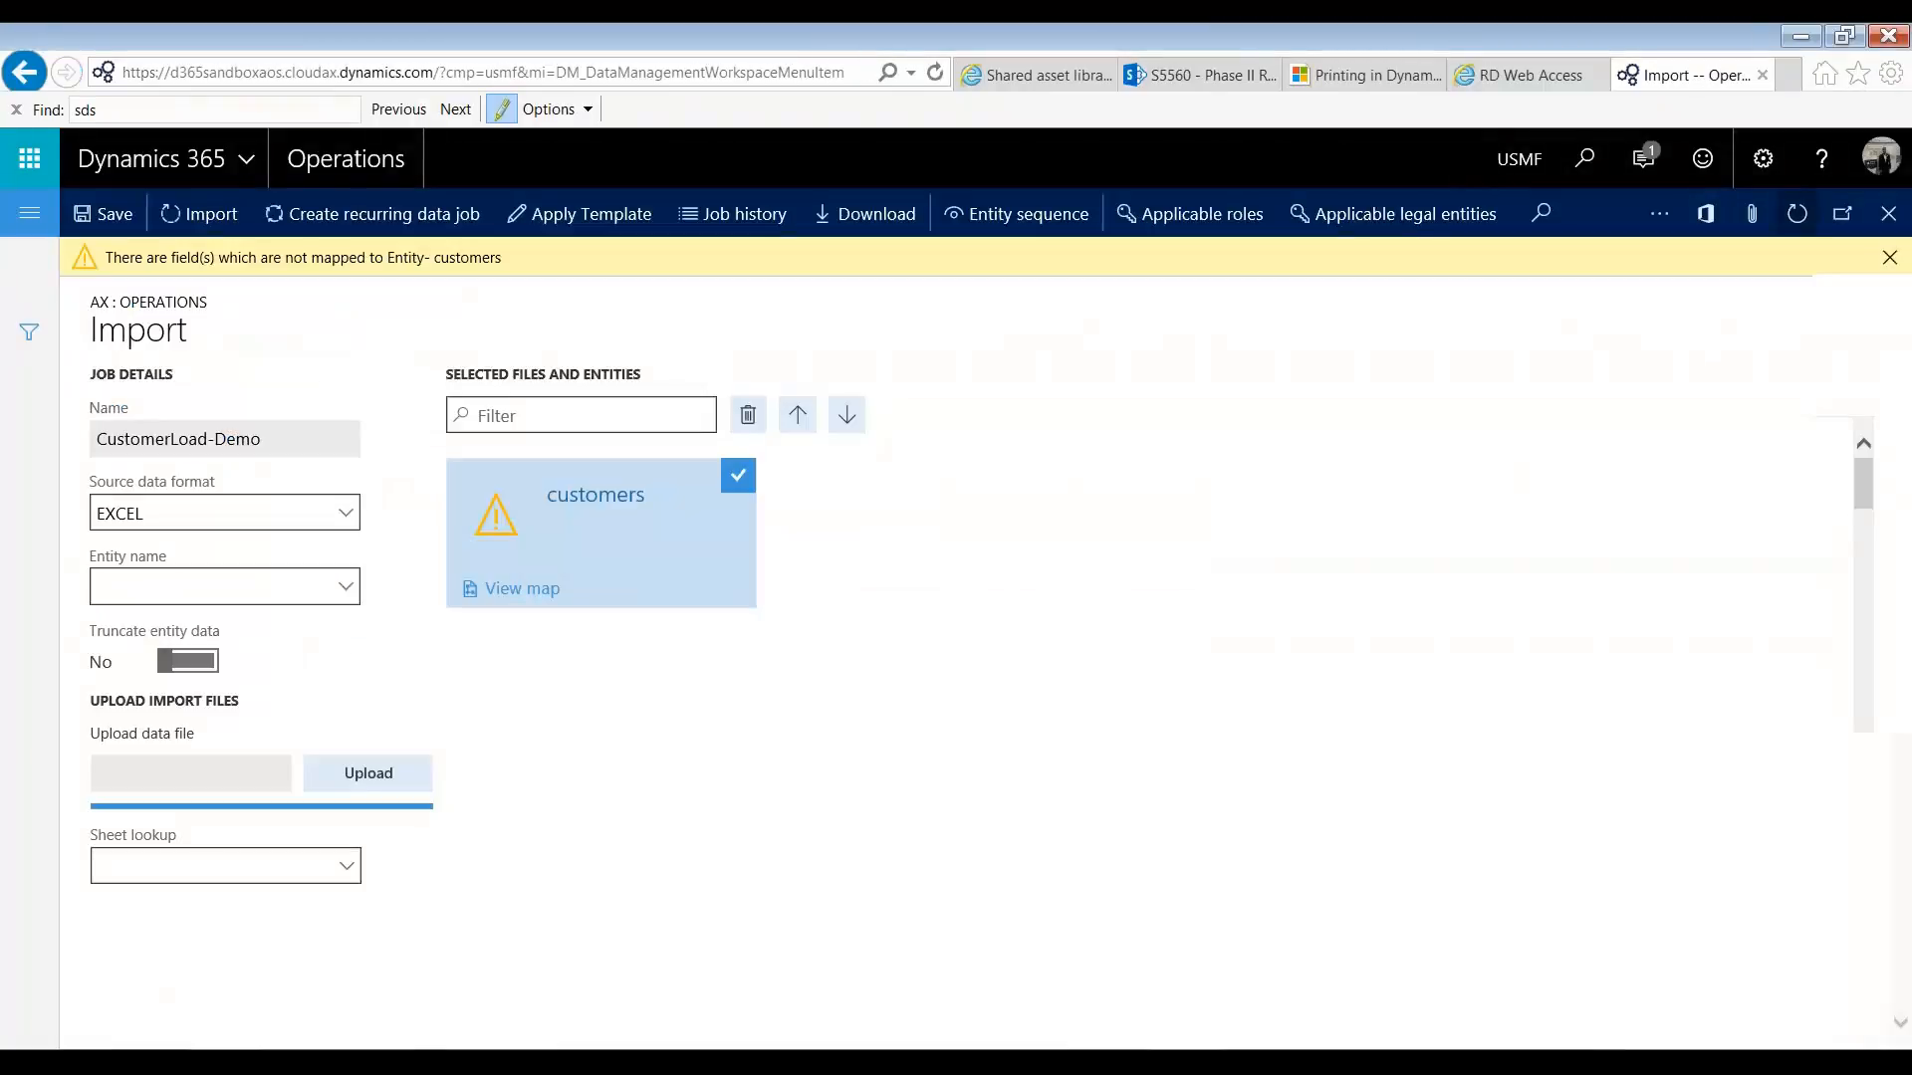
{"action": "left_click", "coordinate": [1796, 214]}
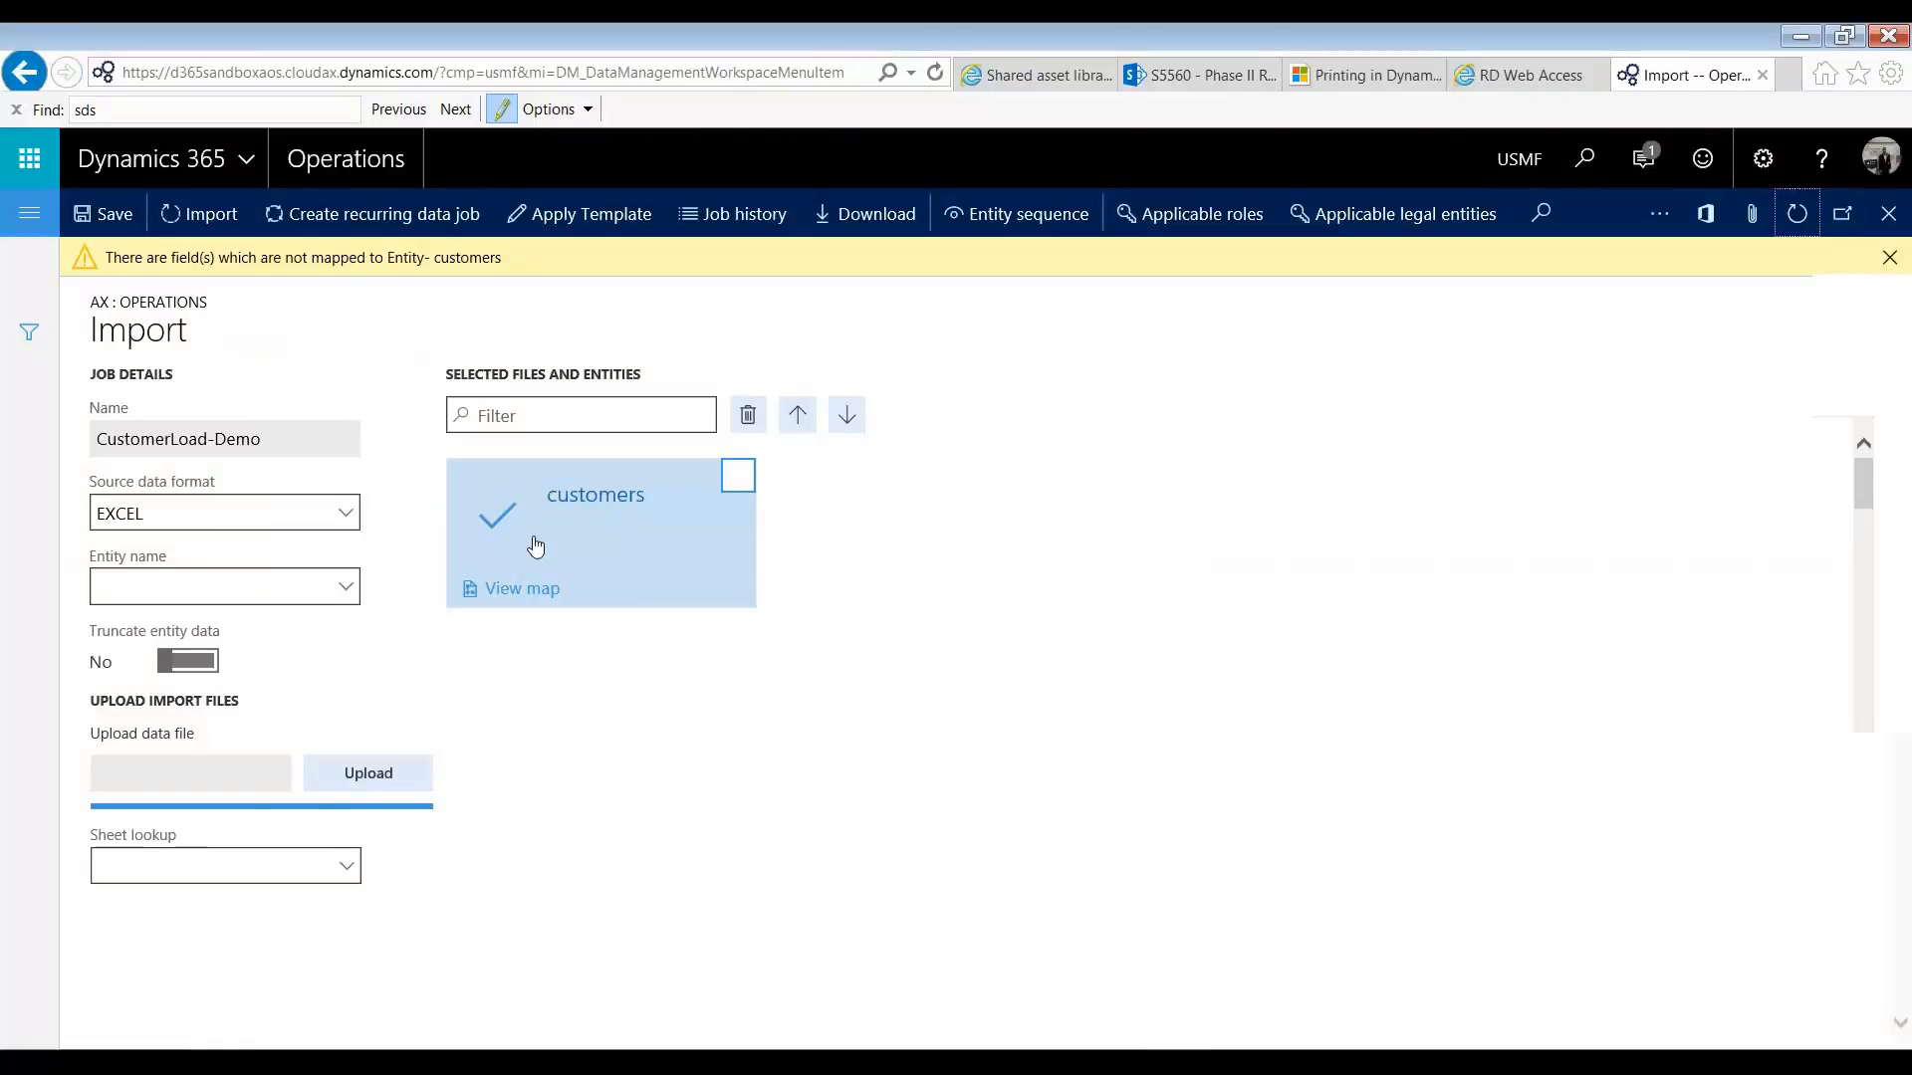
{"action": "left_click", "coordinate": [204, 214]}
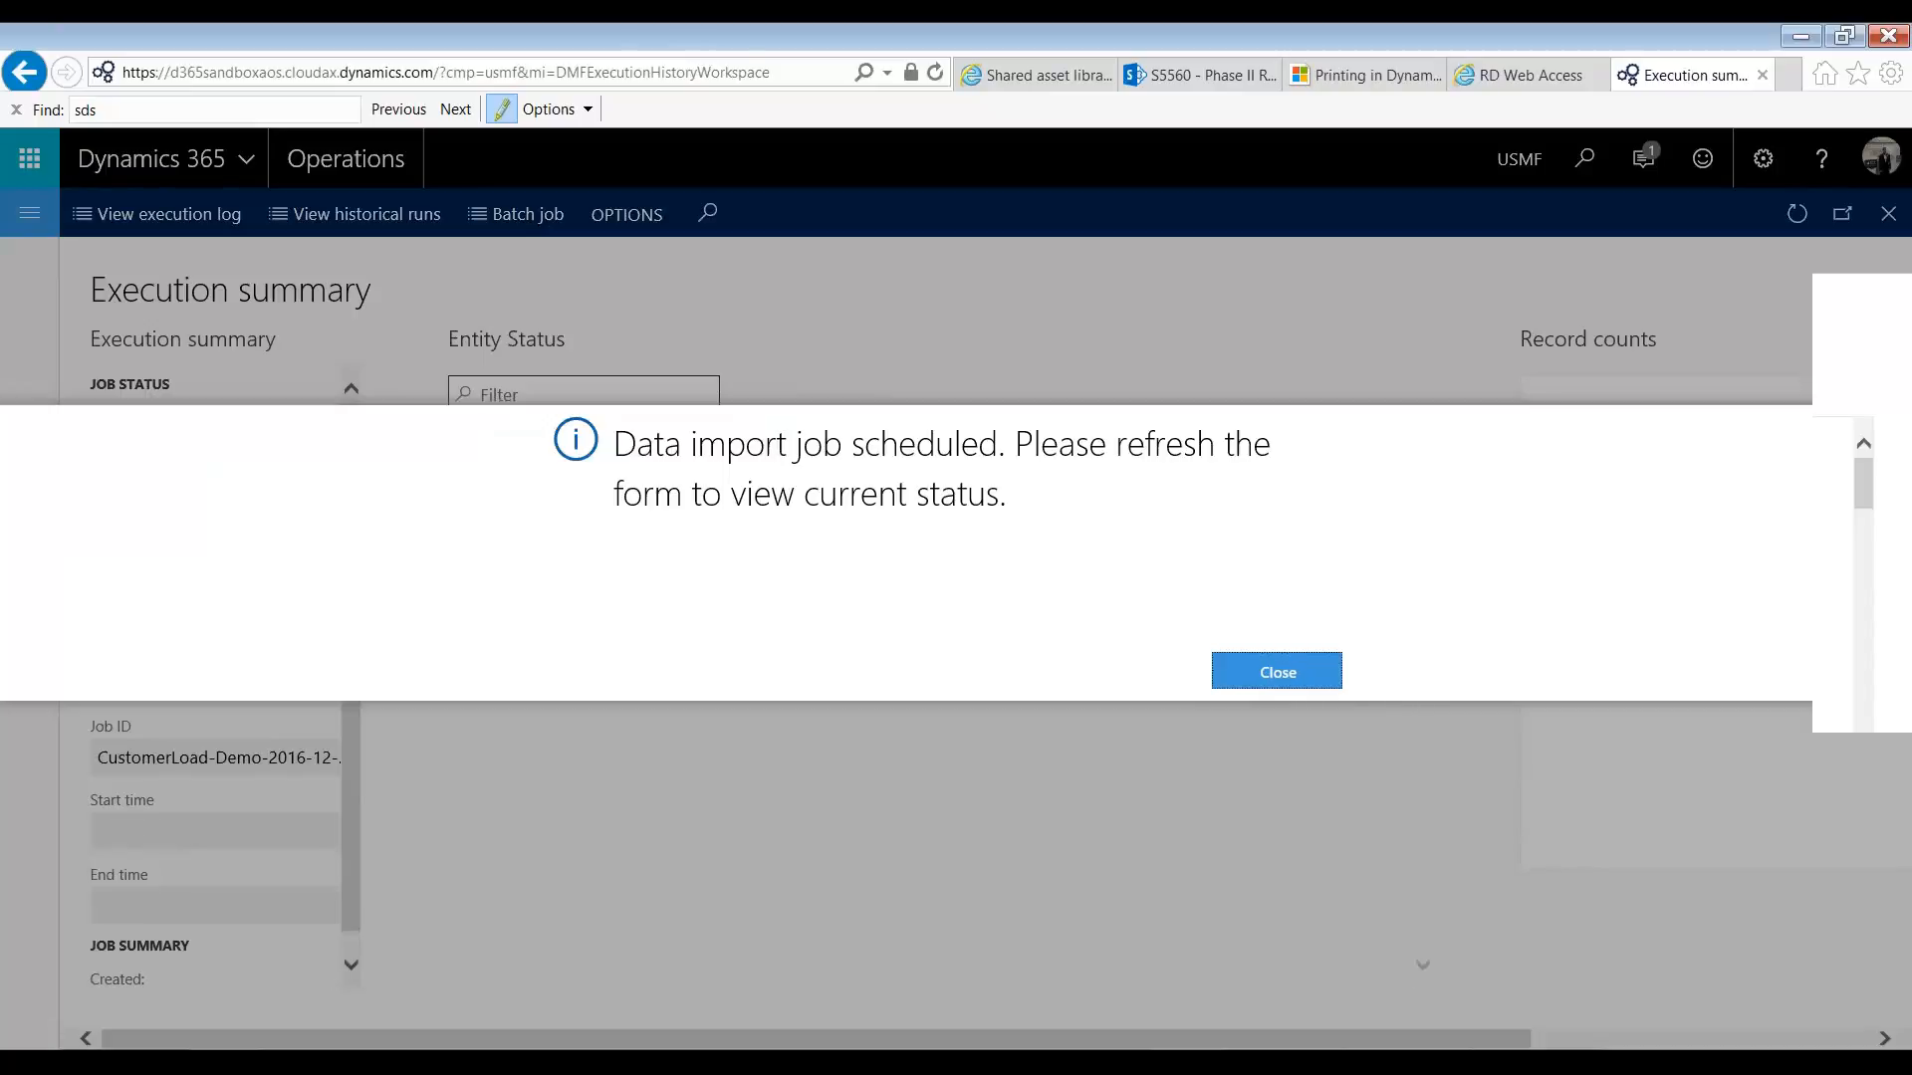
{"action": "left_click", "coordinate": [1277, 672]}
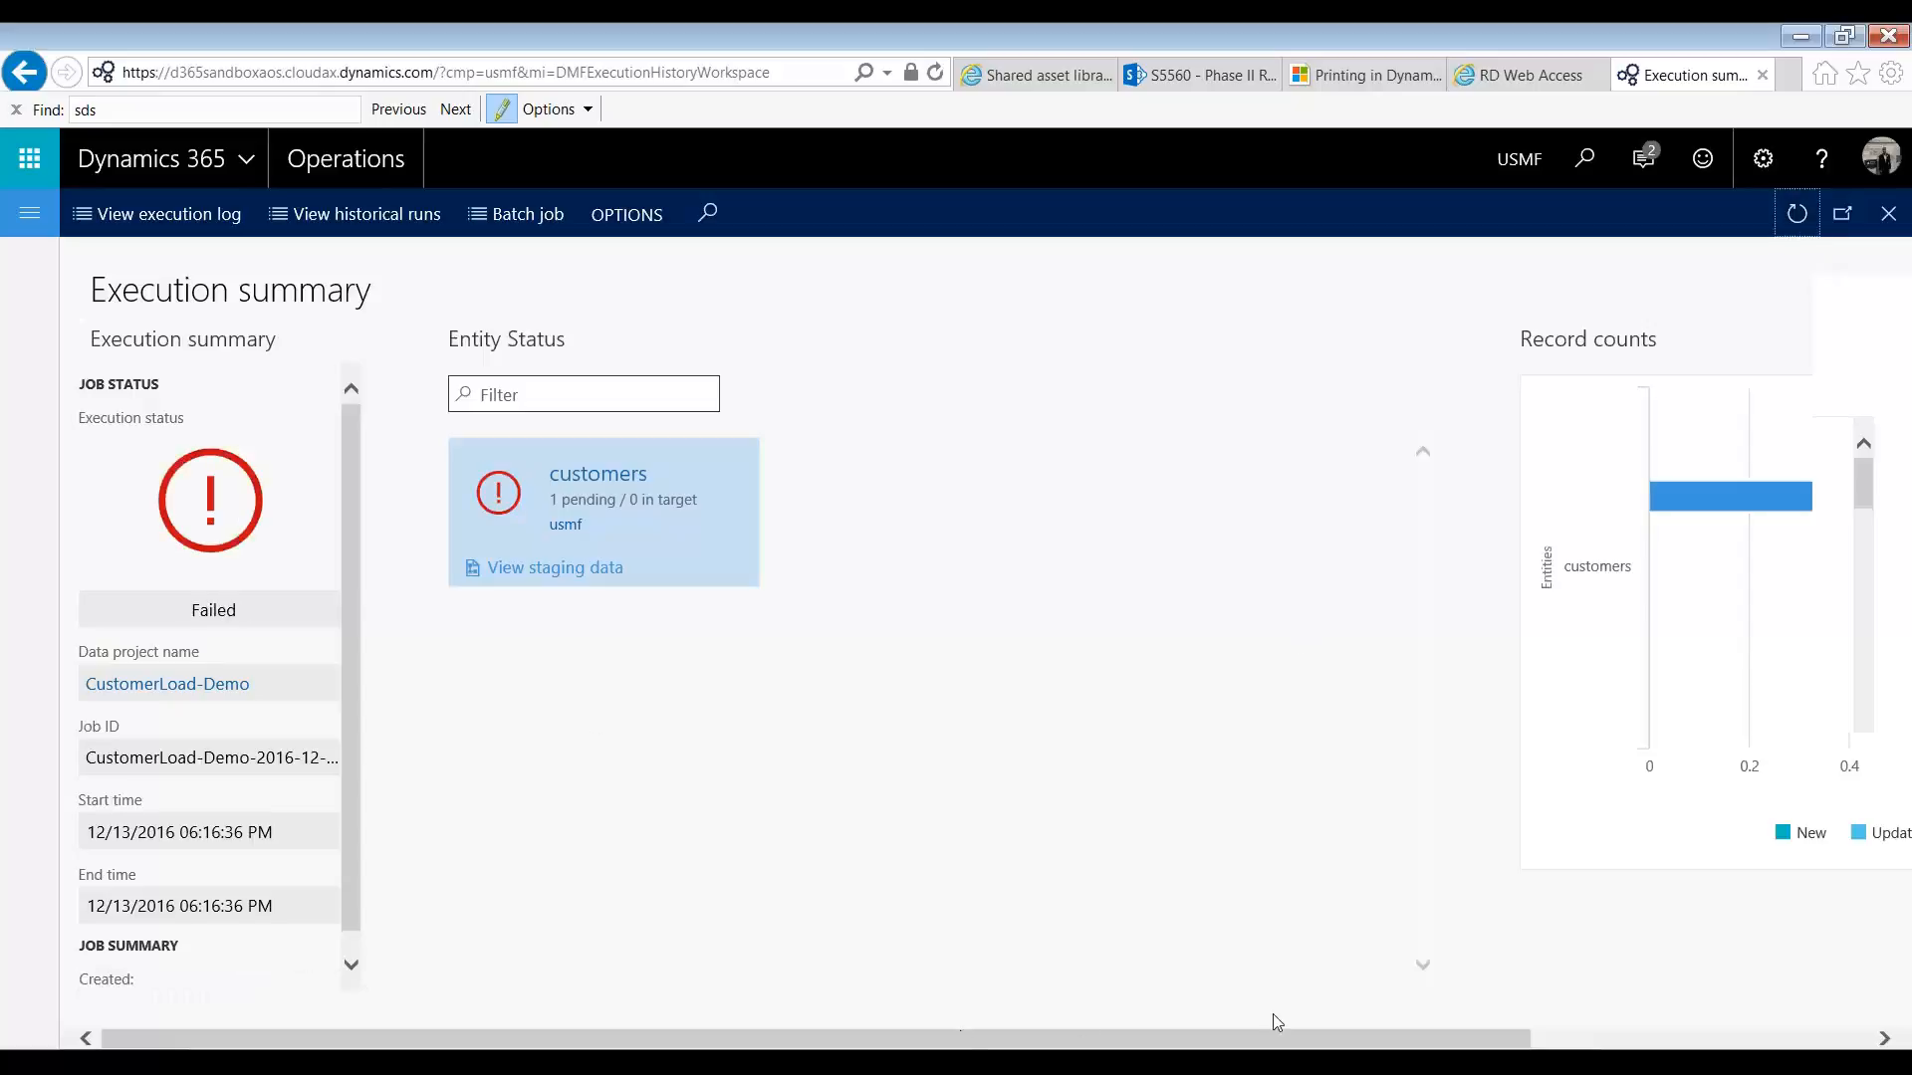
Step: Check the record counts in the execution summary and read the messages in the customers entity's staging data
{"action": "scroll", "coordinate": [1285, 1008], "scroll_direction": "right", "scroll_amount": 5}
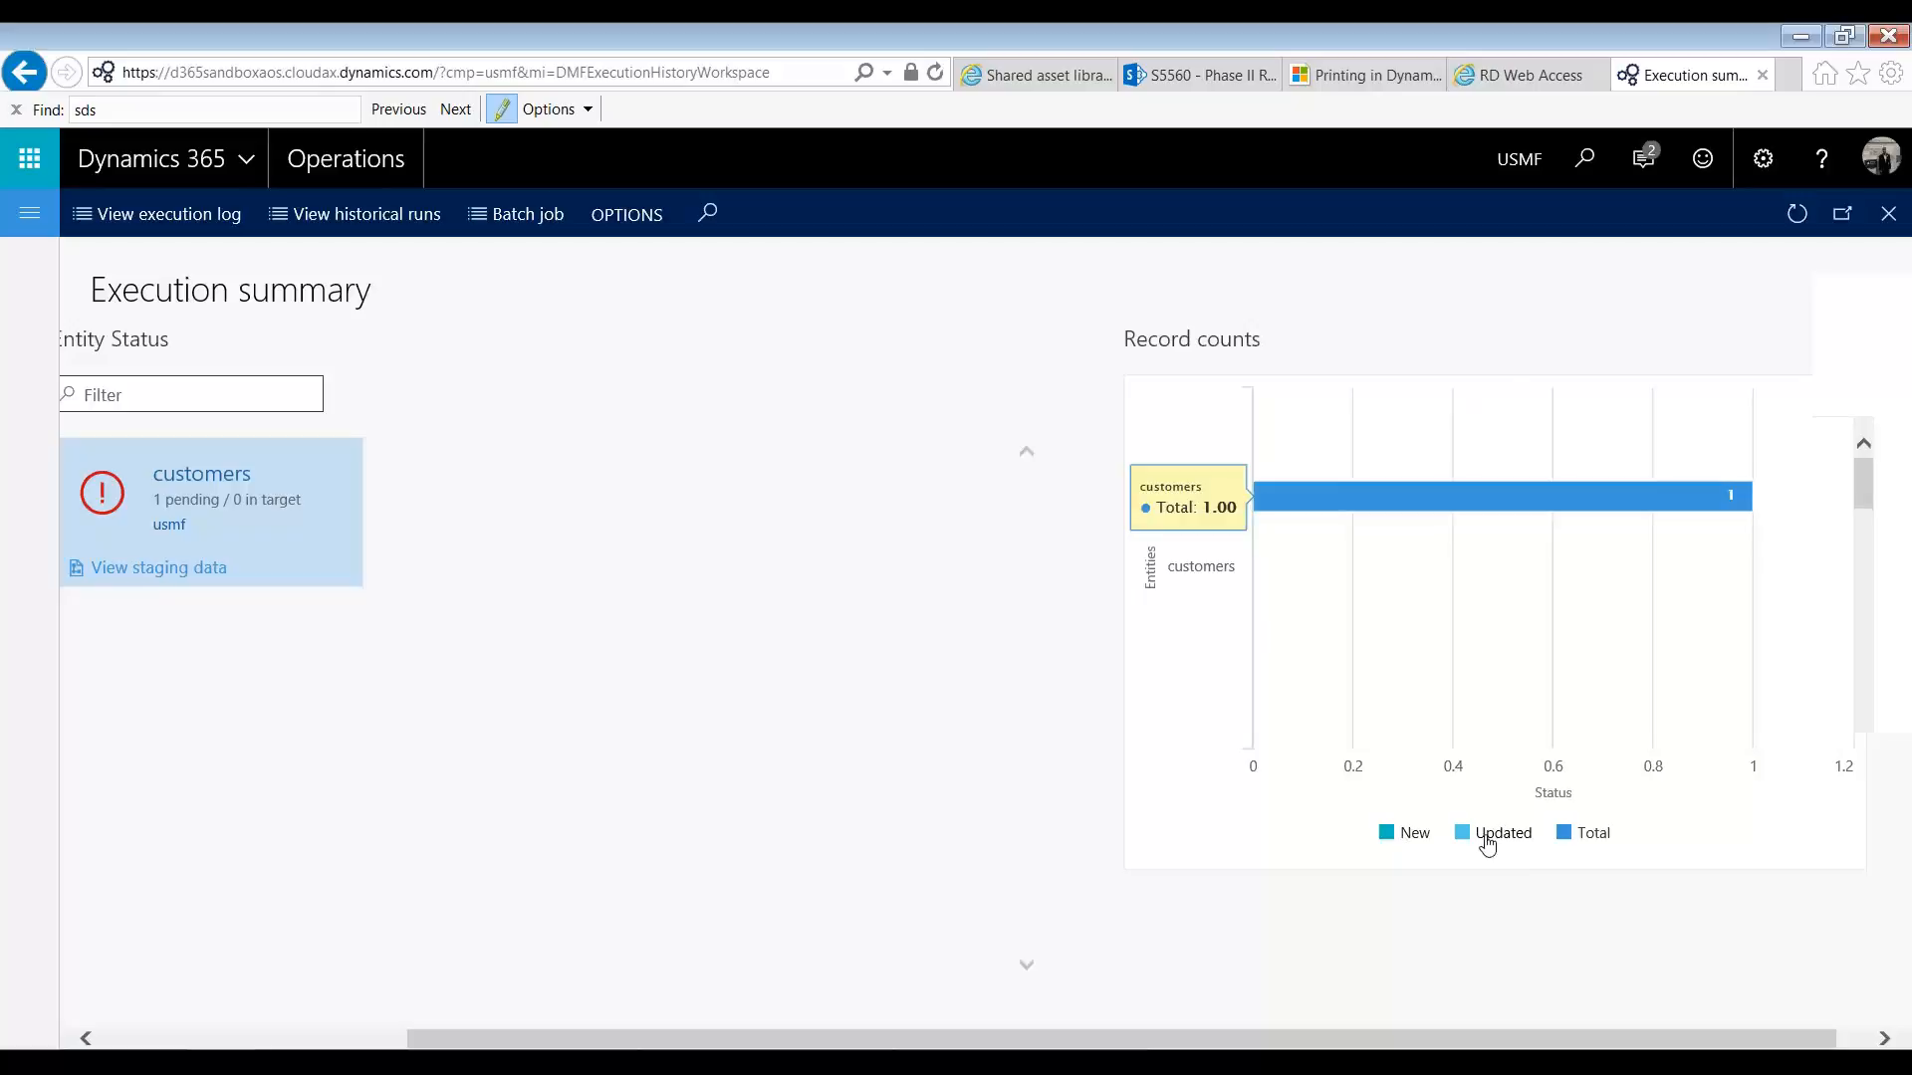
{"action": "scroll", "coordinate": [1488, 841], "scroll_direction": "left", "scroll_amount": 3}
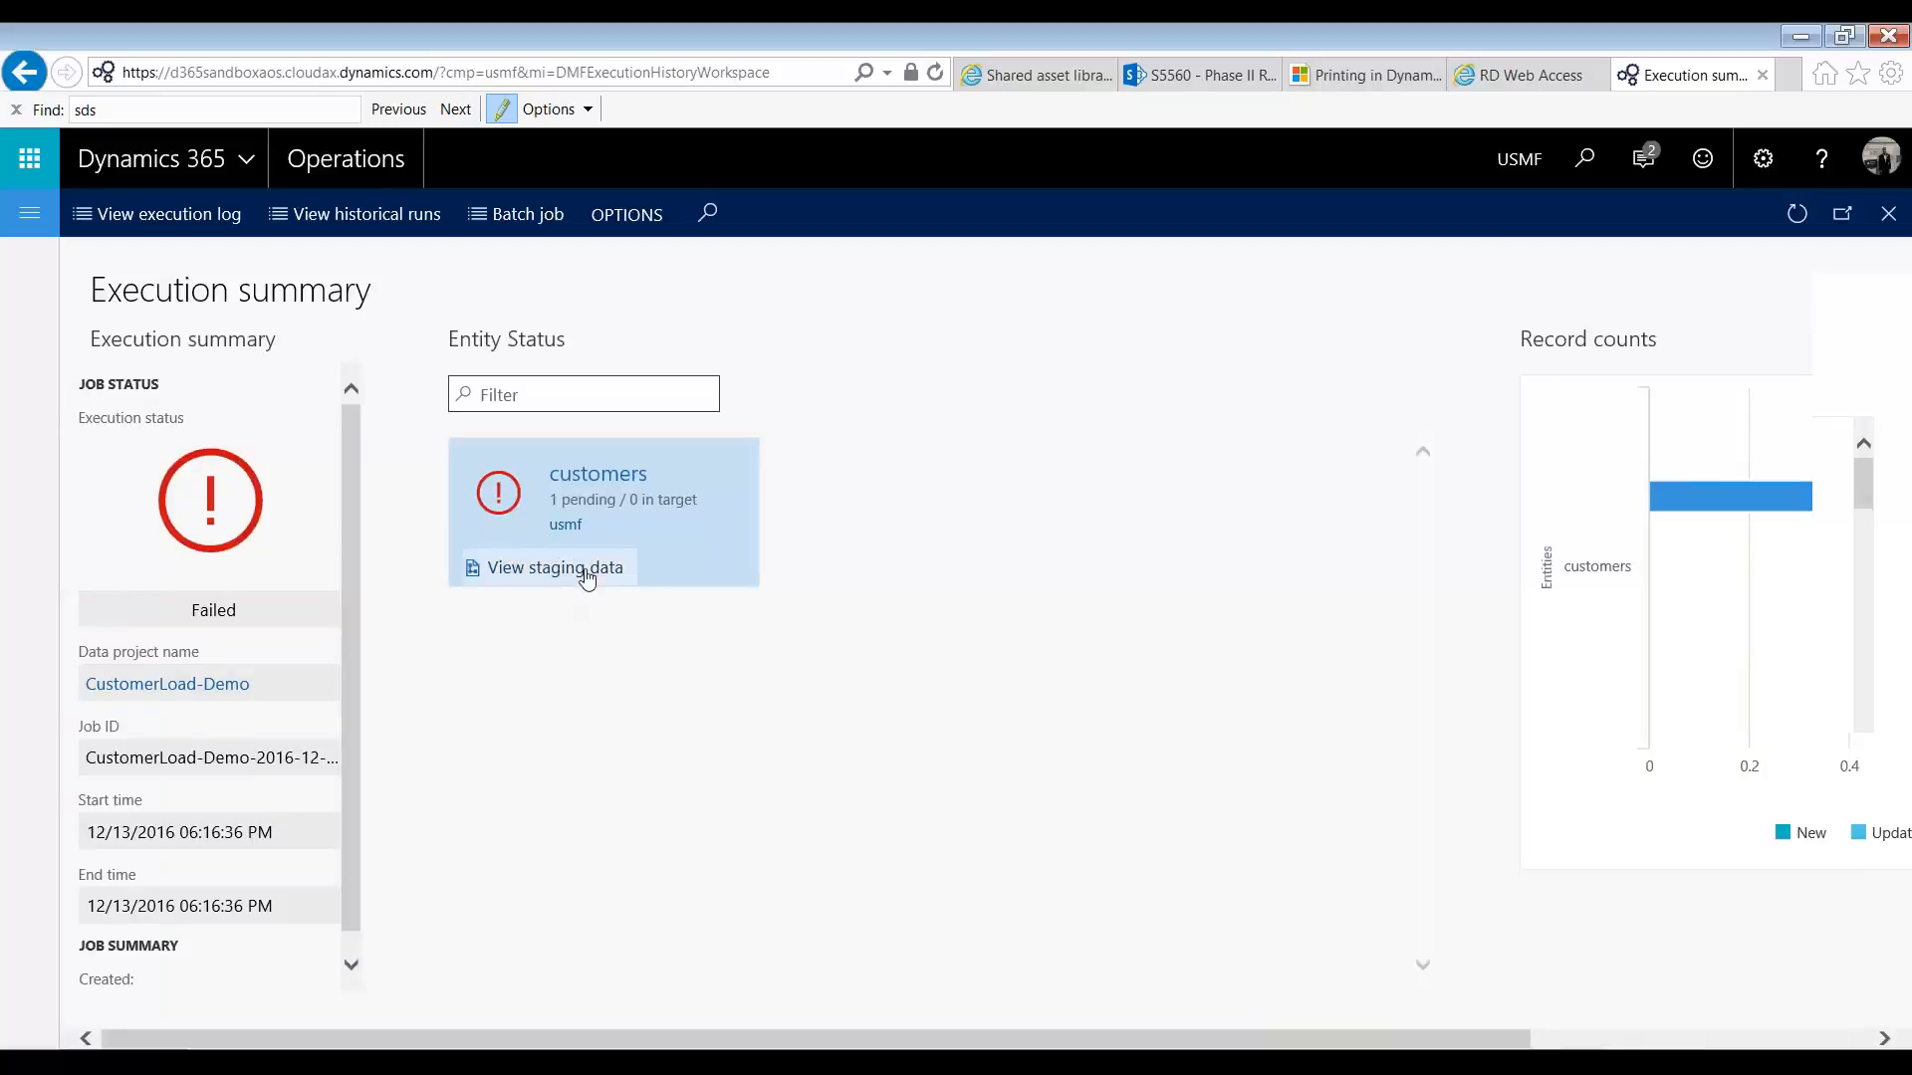
{"action": "left_click", "coordinate": [596, 568]}
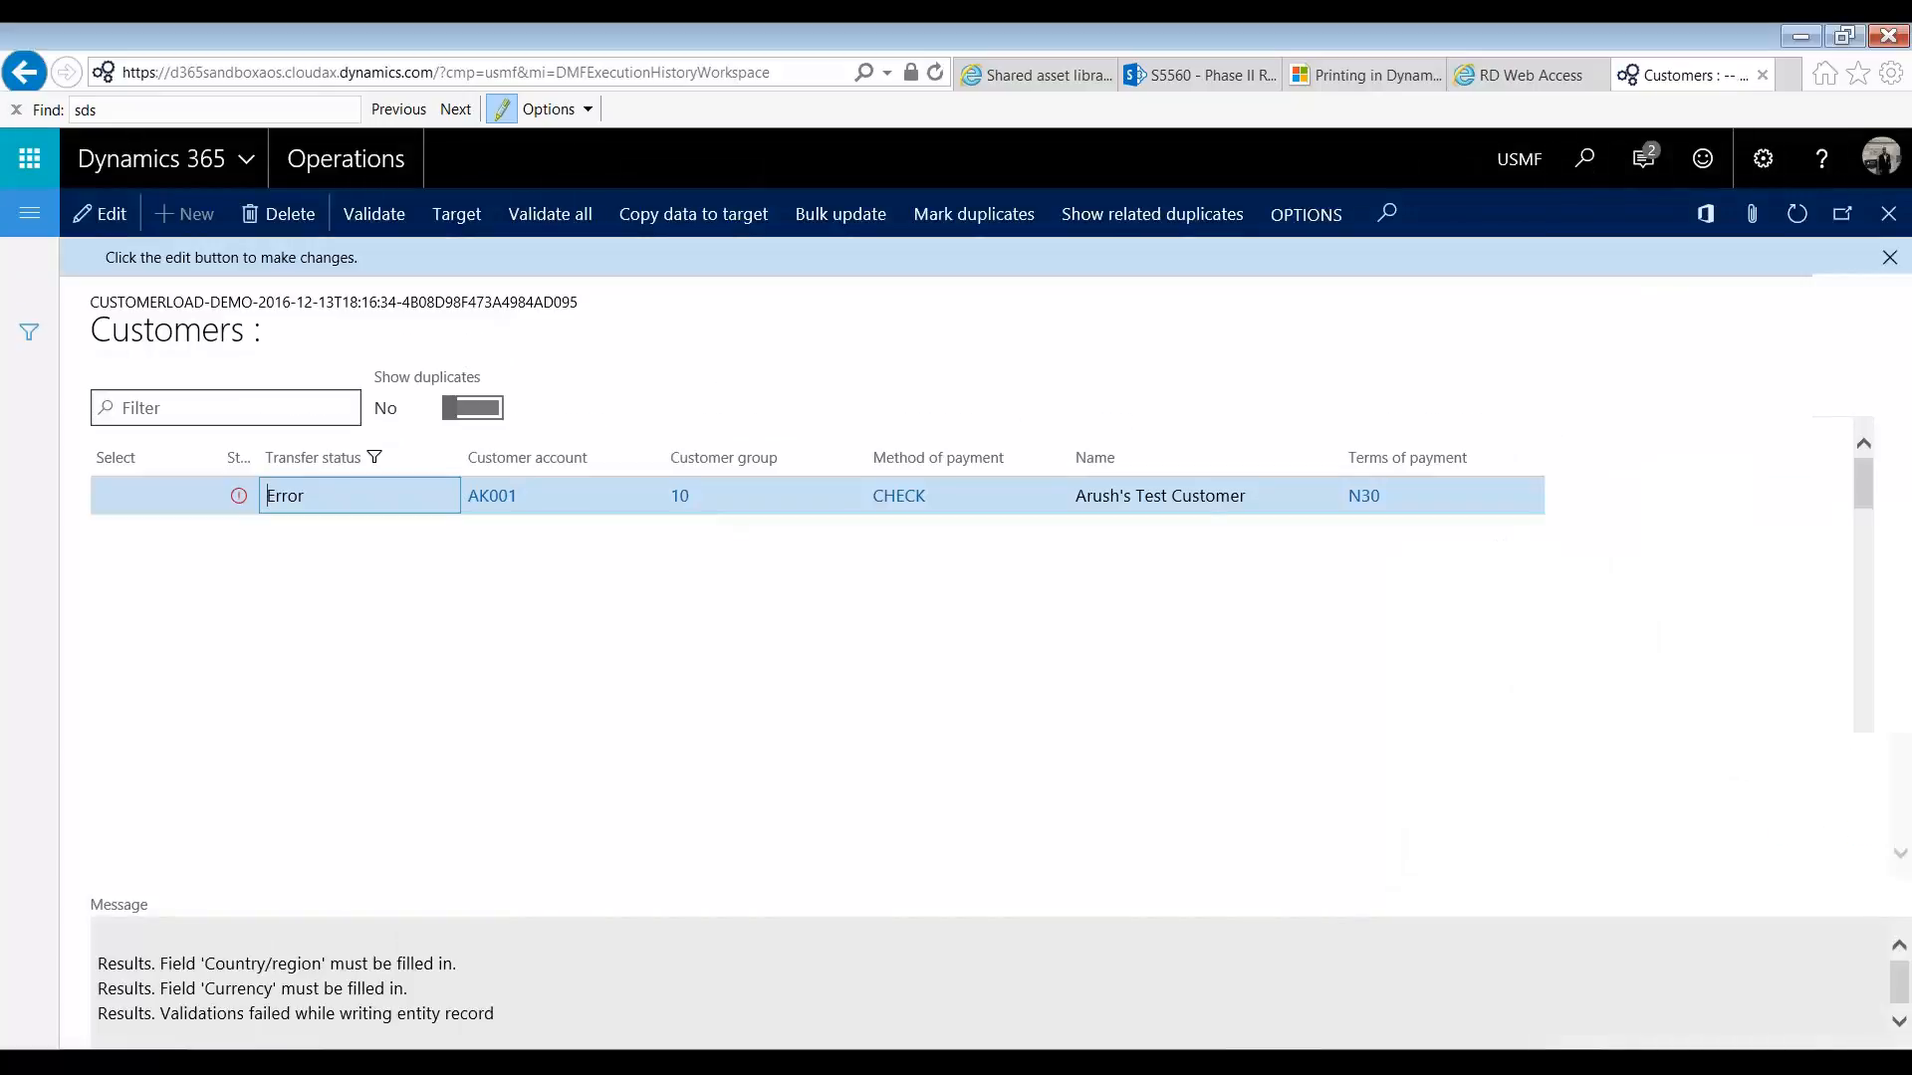
{"action": "left_click_drag", "start_coordinate": [103, 956], "coordinate": [496, 988]}
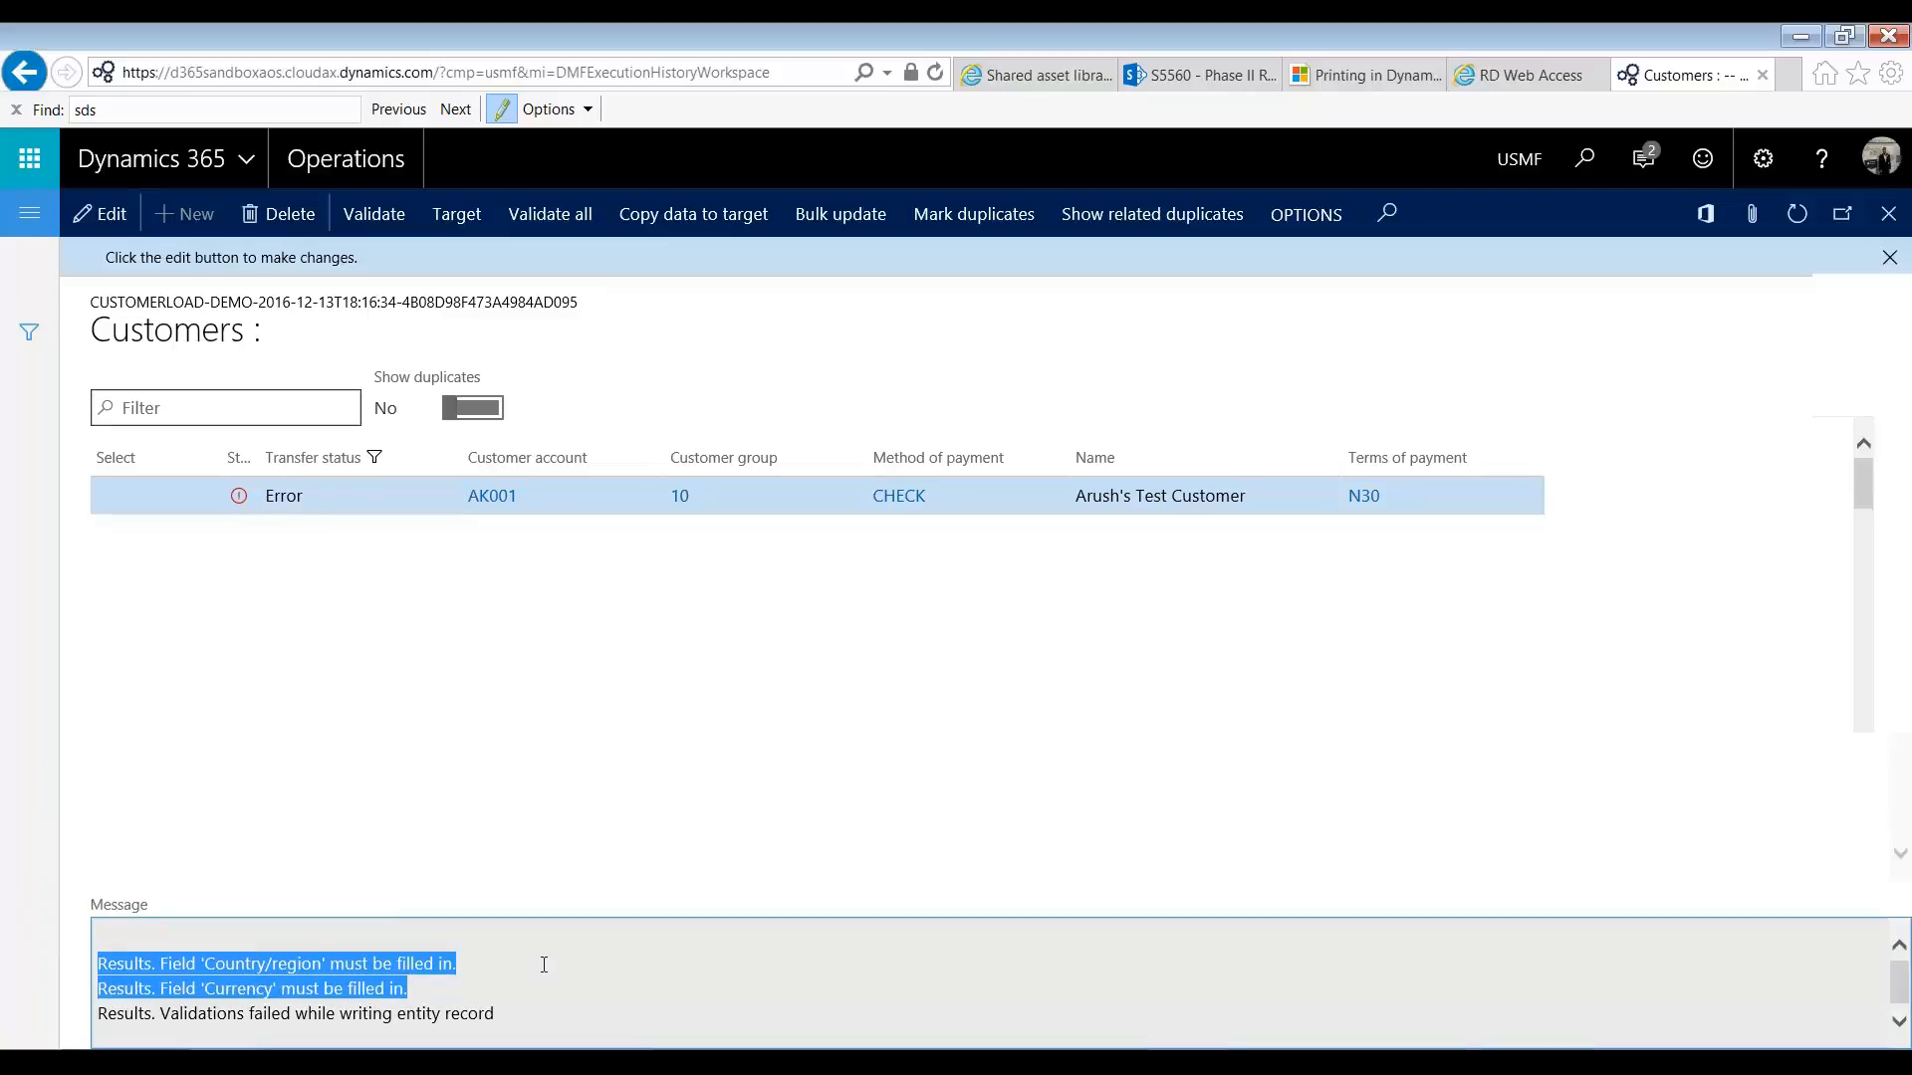
Step: Switch to Customers.xlsx in Excel and add the headers CountryRegion in F1 and Currency in G1
{"action": "key", "text": "alt+Tab"}
{"action": "left_click", "coordinate": [749, 349]}
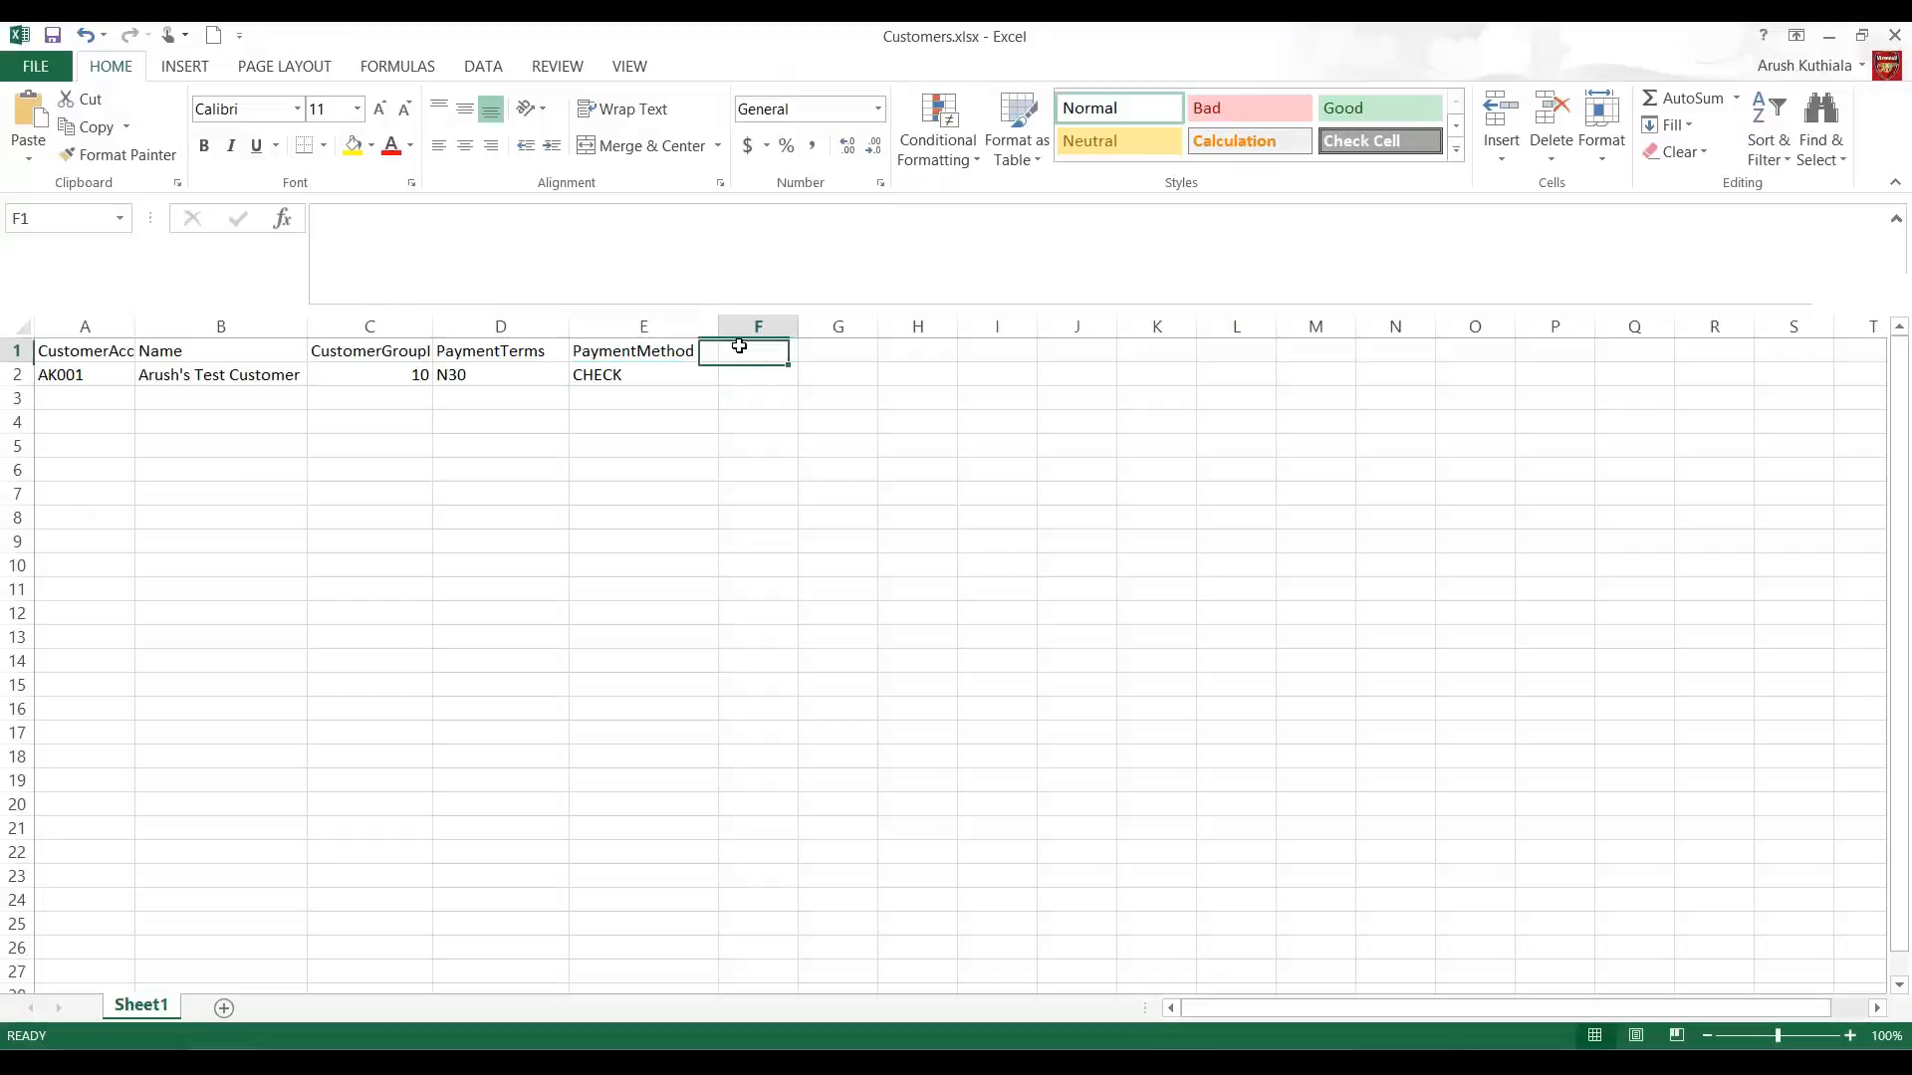
{"action": "type", "text": "CountryRegion"}
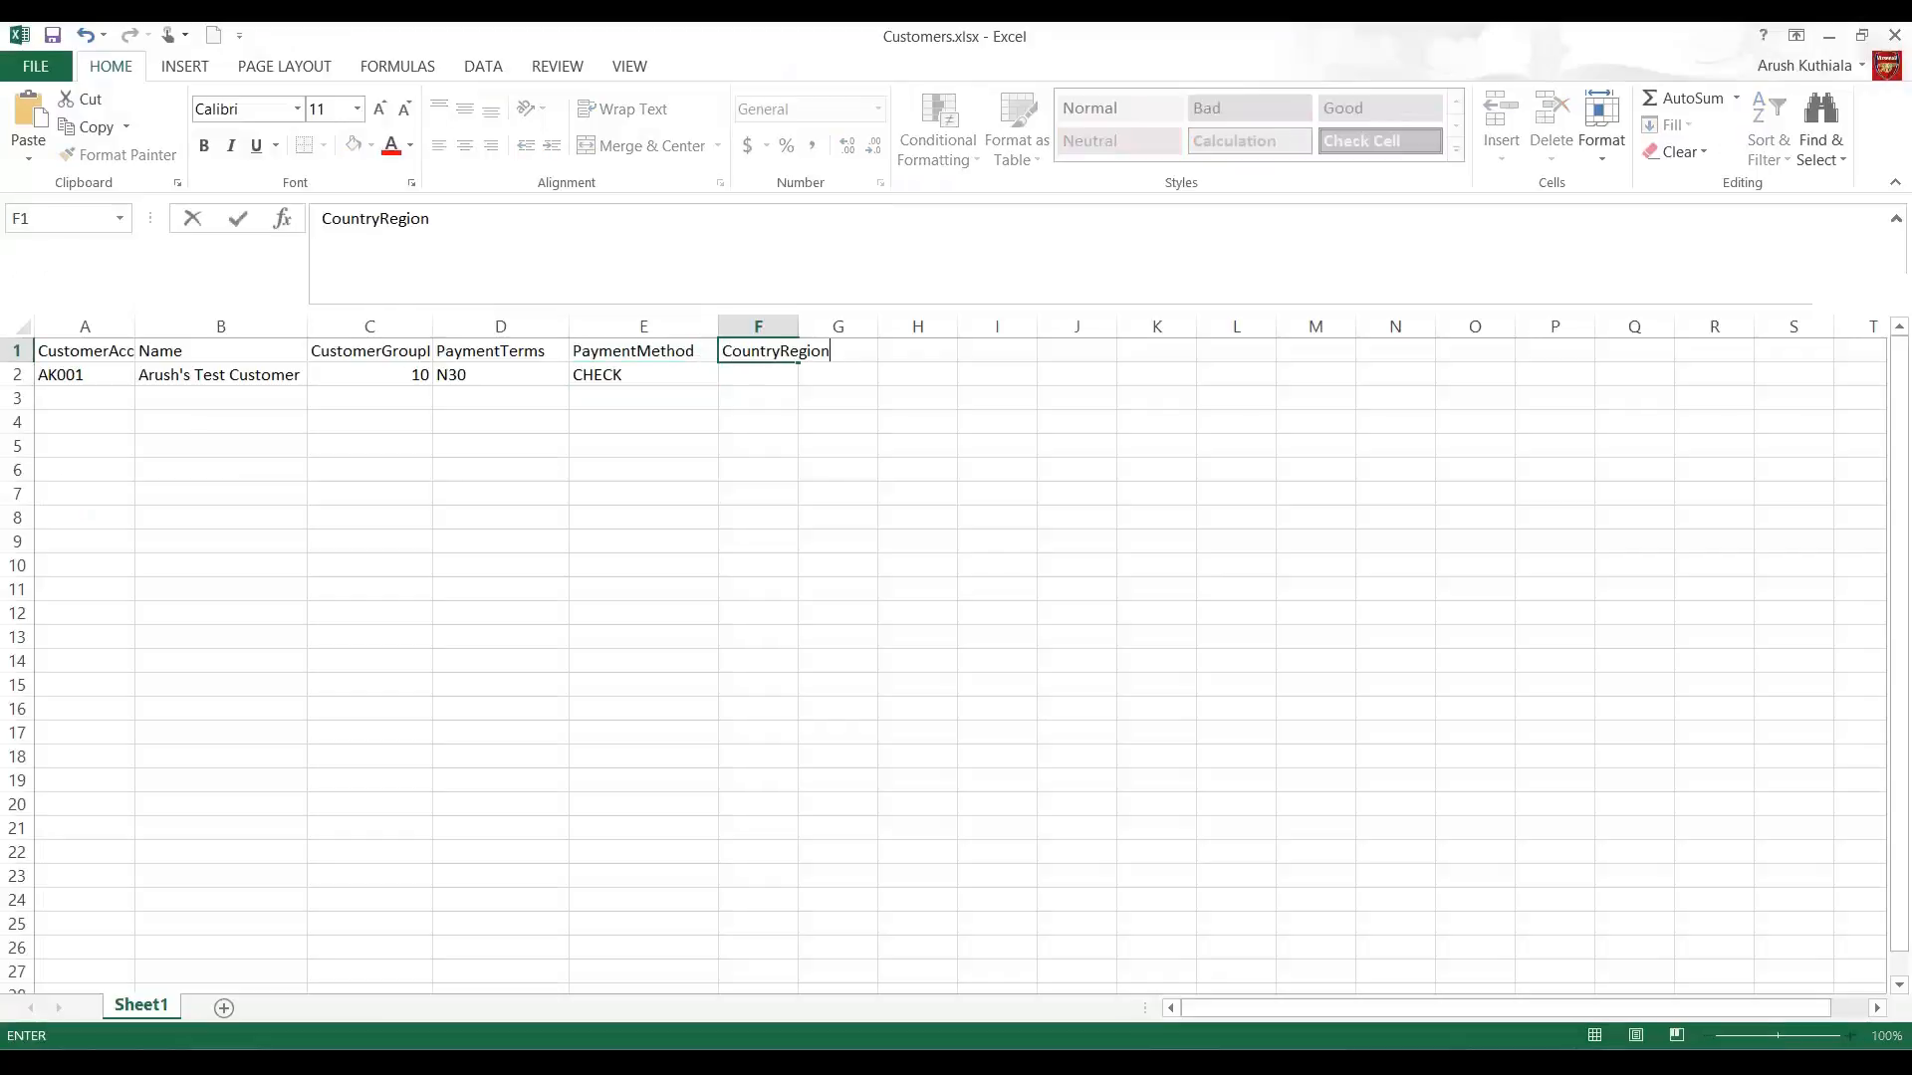
{"action": "key", "text": "Tab"}
{"action": "type", "text": "Currency"}
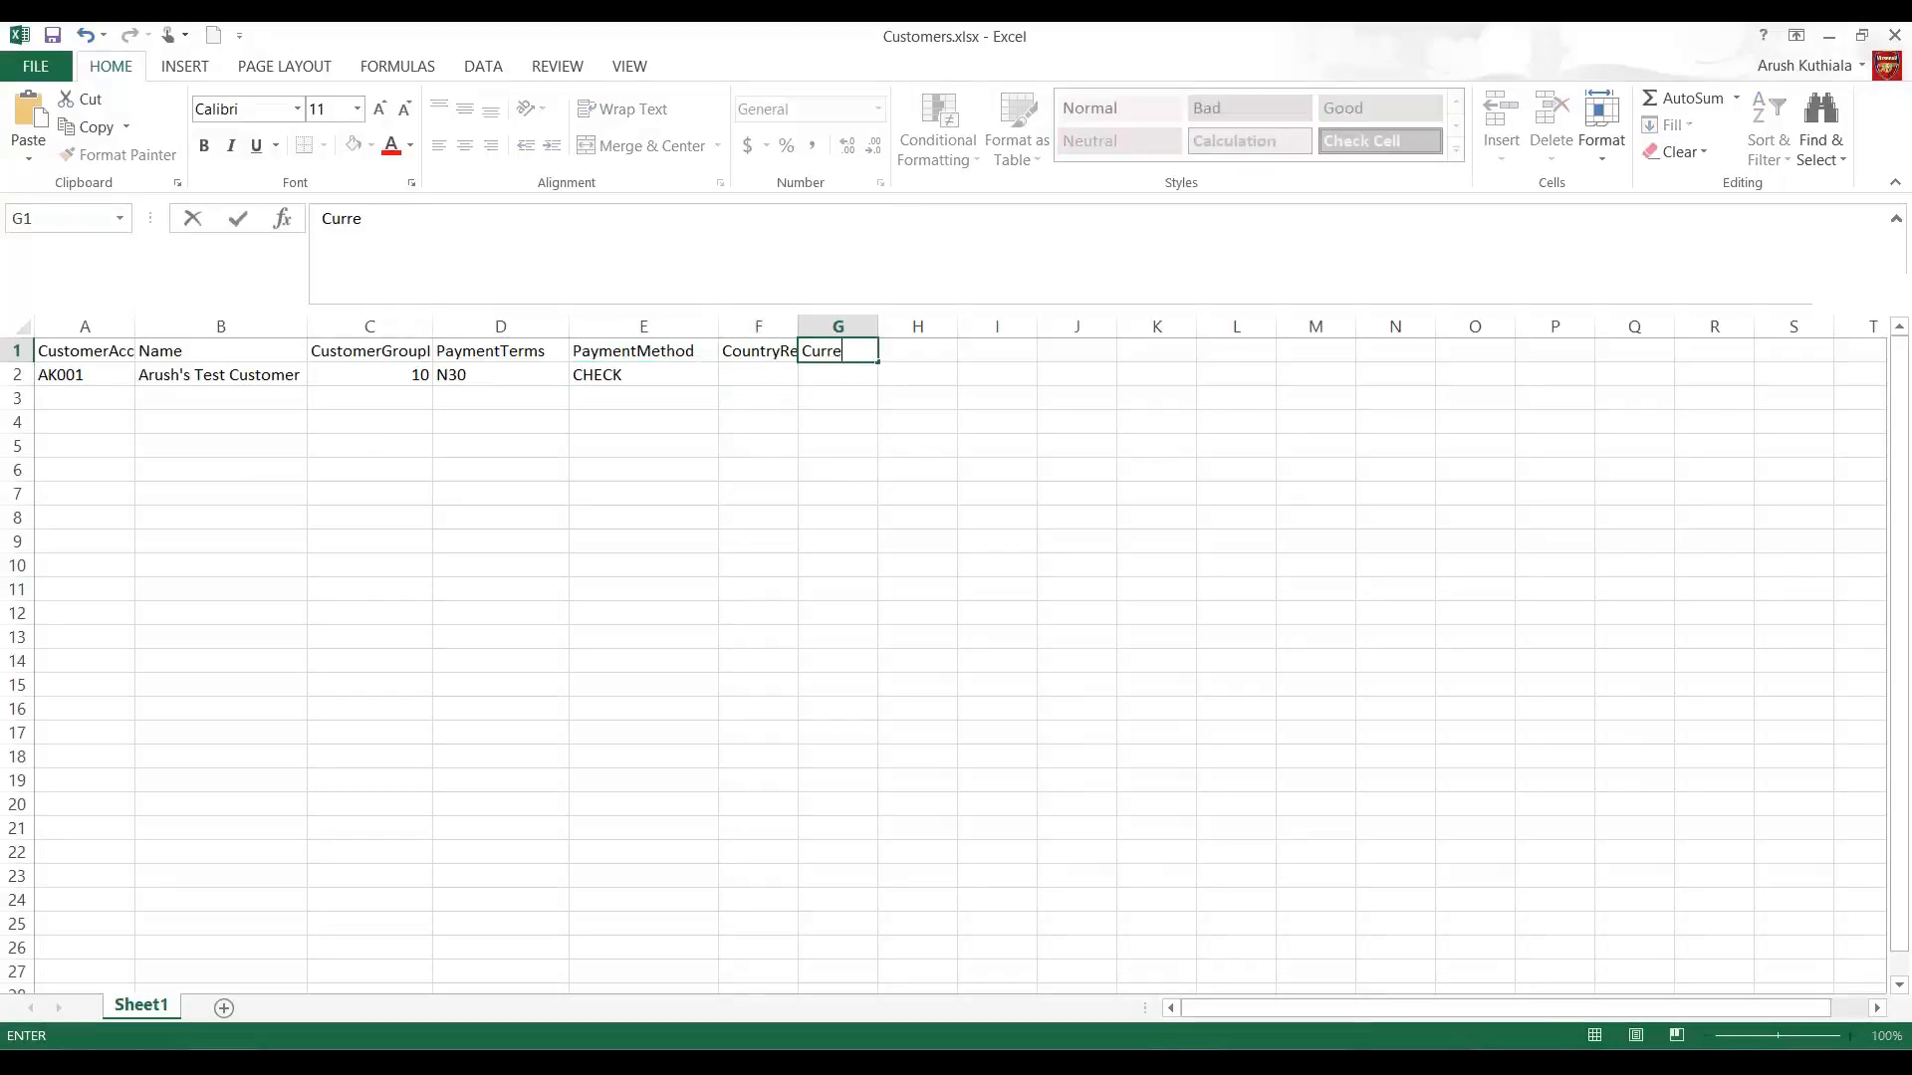
{"action": "key", "text": "Return"}
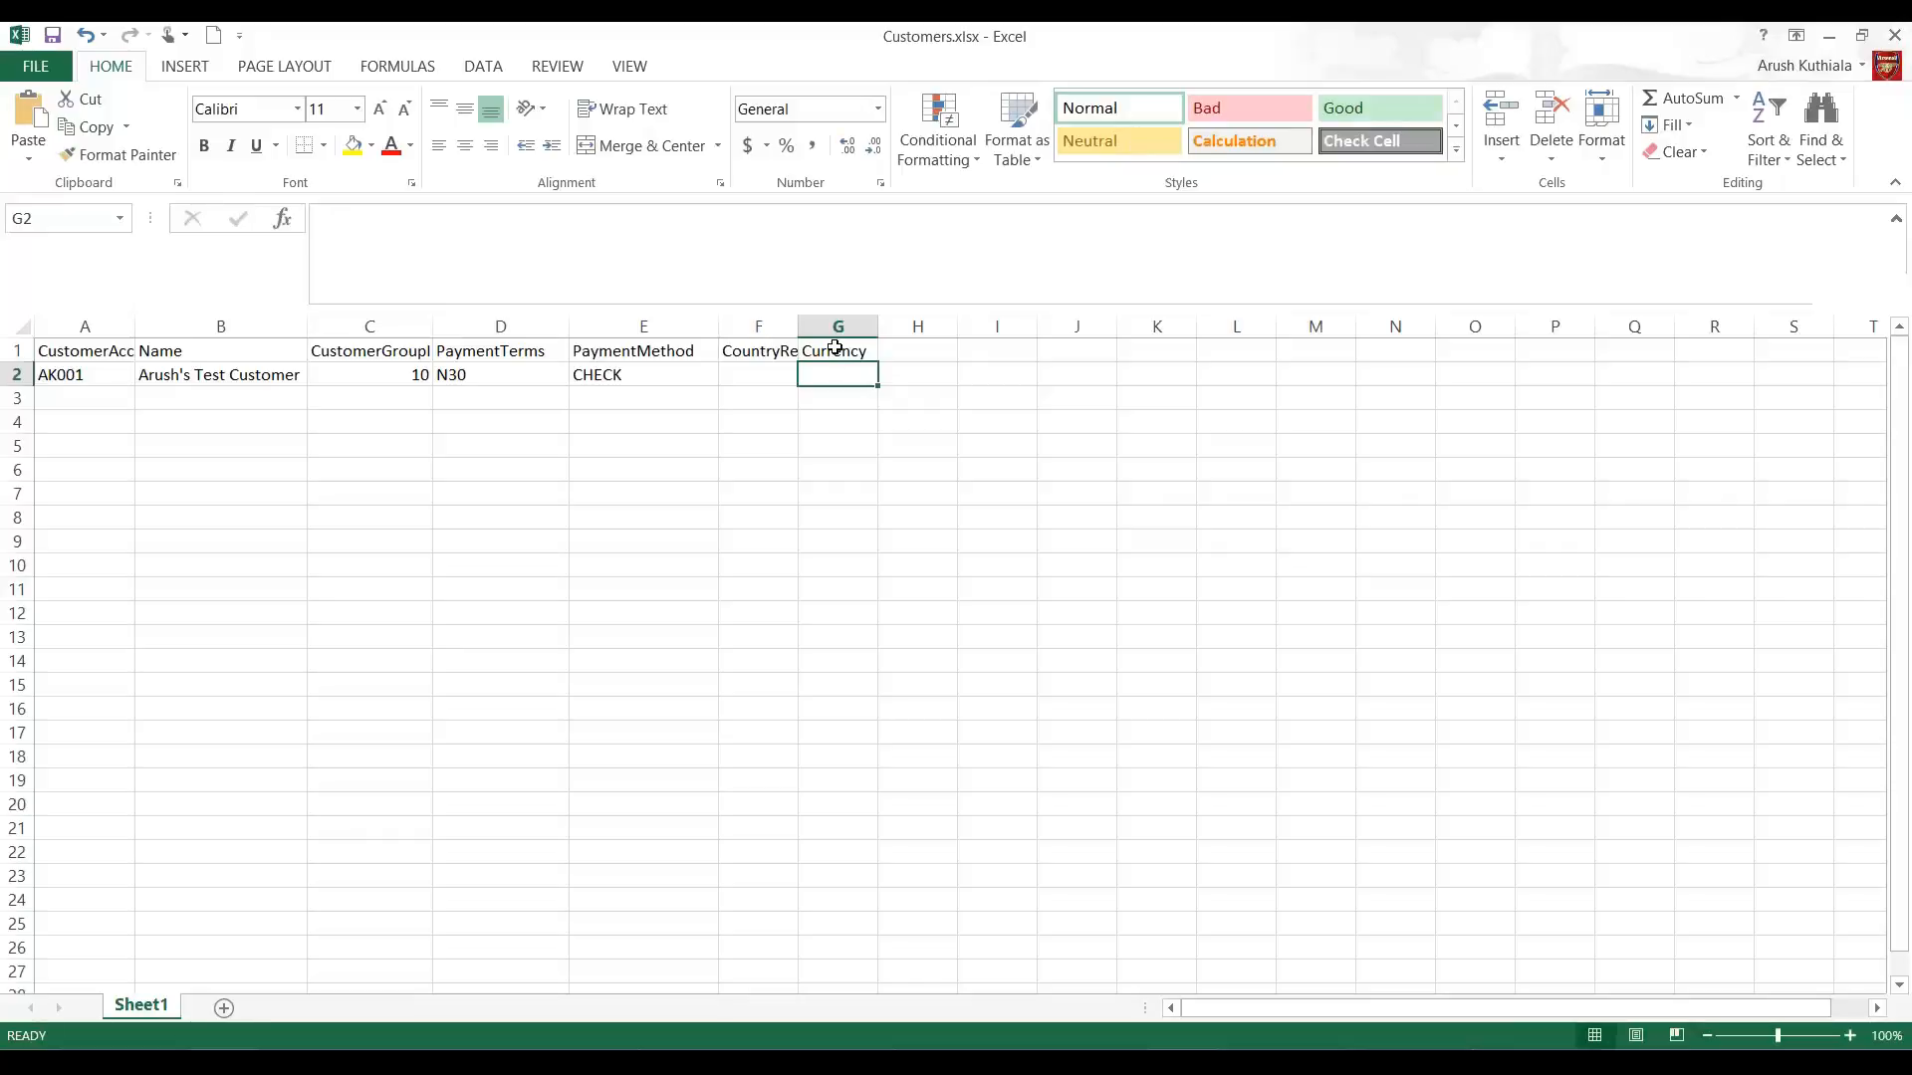
Step: Enter USA as the country/region in F2 and USD as the currency in G2
{"action": "left_click", "coordinate": [757, 374]}
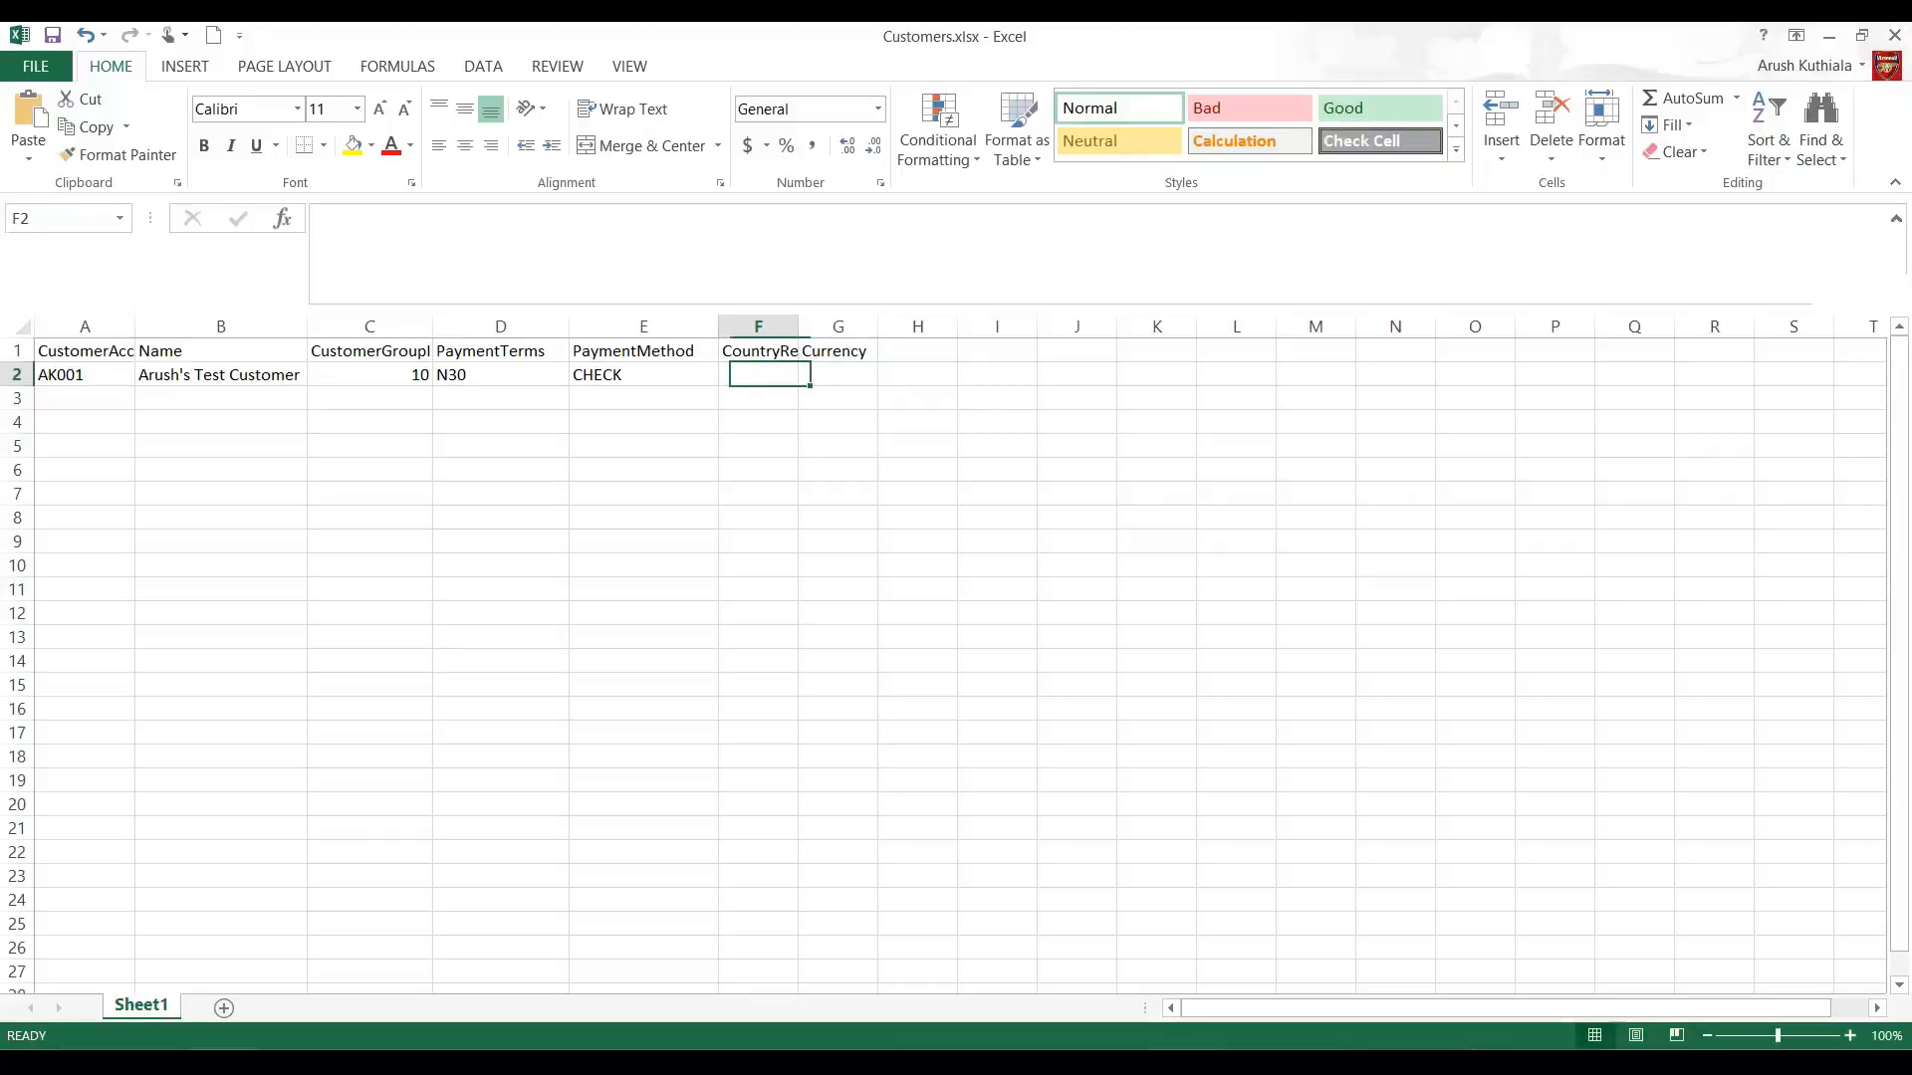
{"action": "type", "text": "USA"}
{"action": "key", "text": "Tab"}
{"action": "type", "text": "USD"}
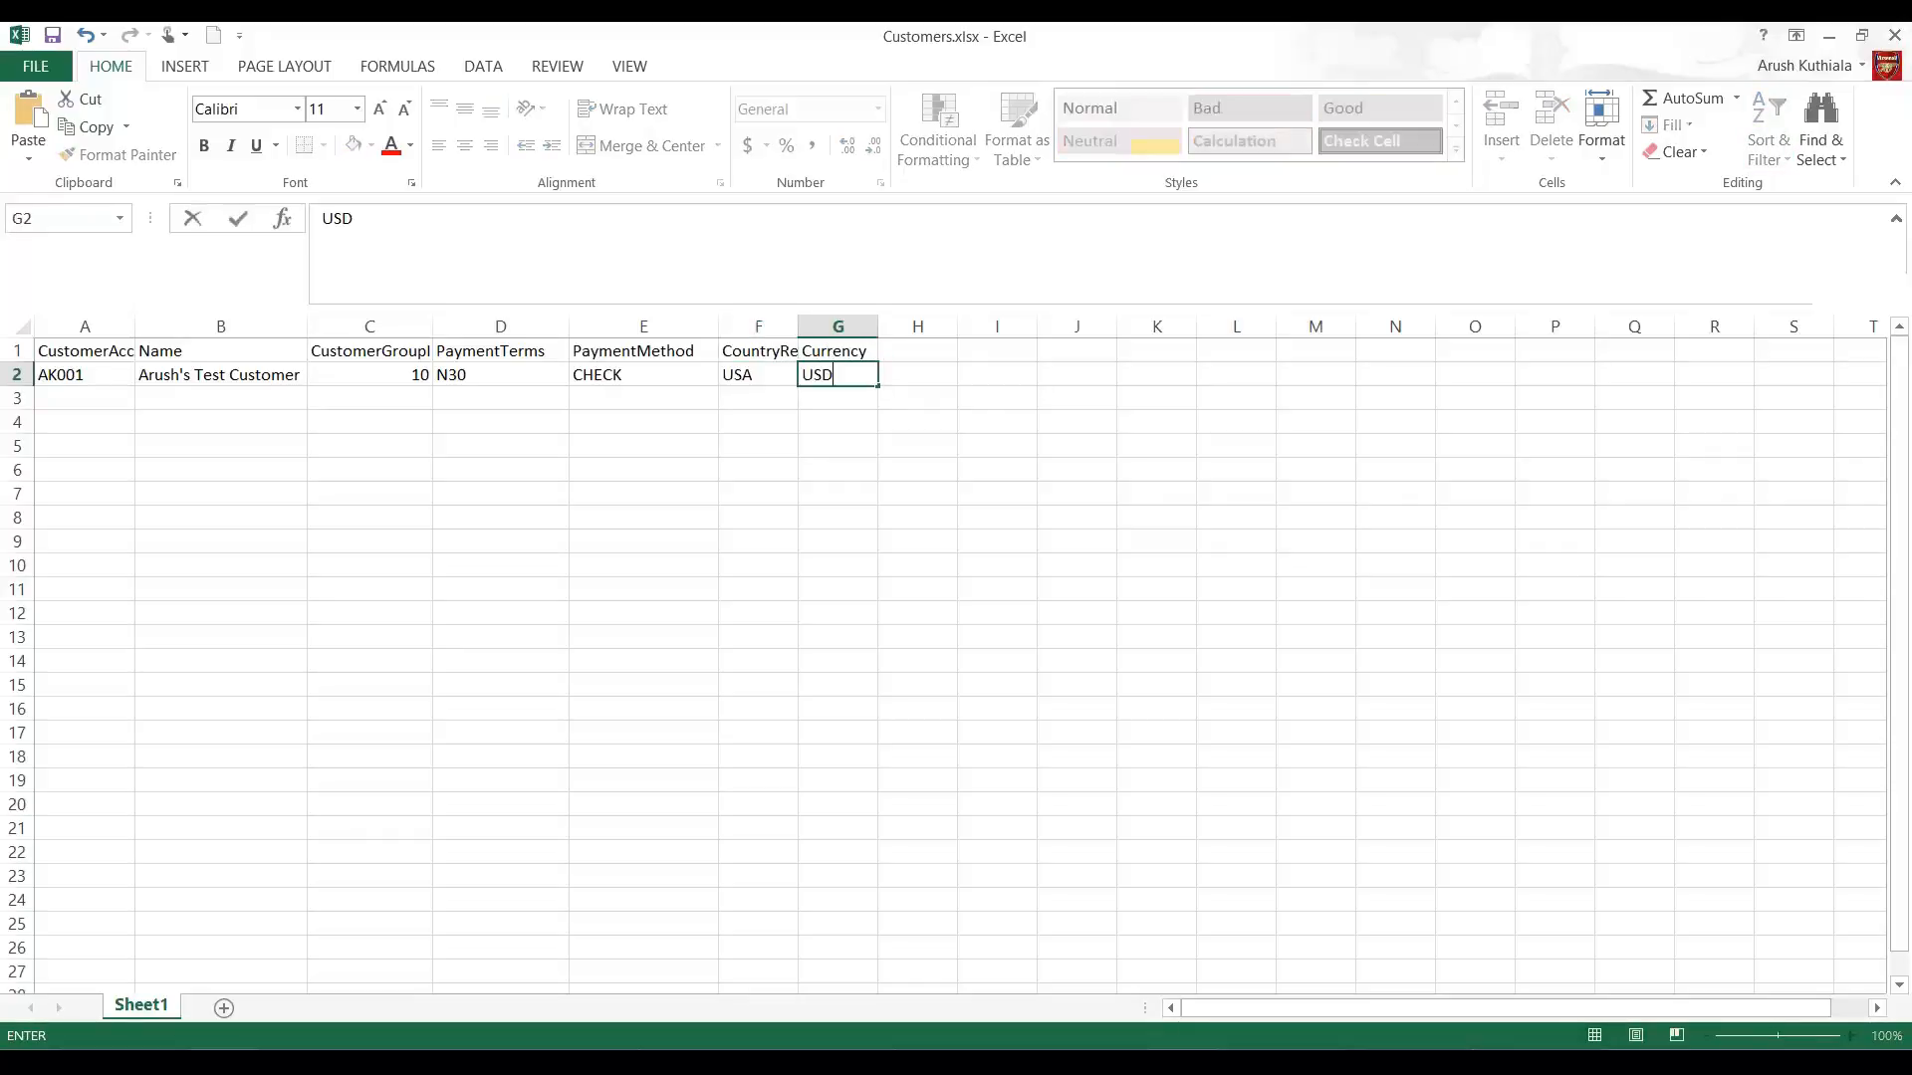
{"action": "left_click", "coordinate": [757, 351]}
Step: Return to Dynamics 365 and close the customers staging data and the execution summary
{"action": "left_click", "coordinate": [1829, 36]}
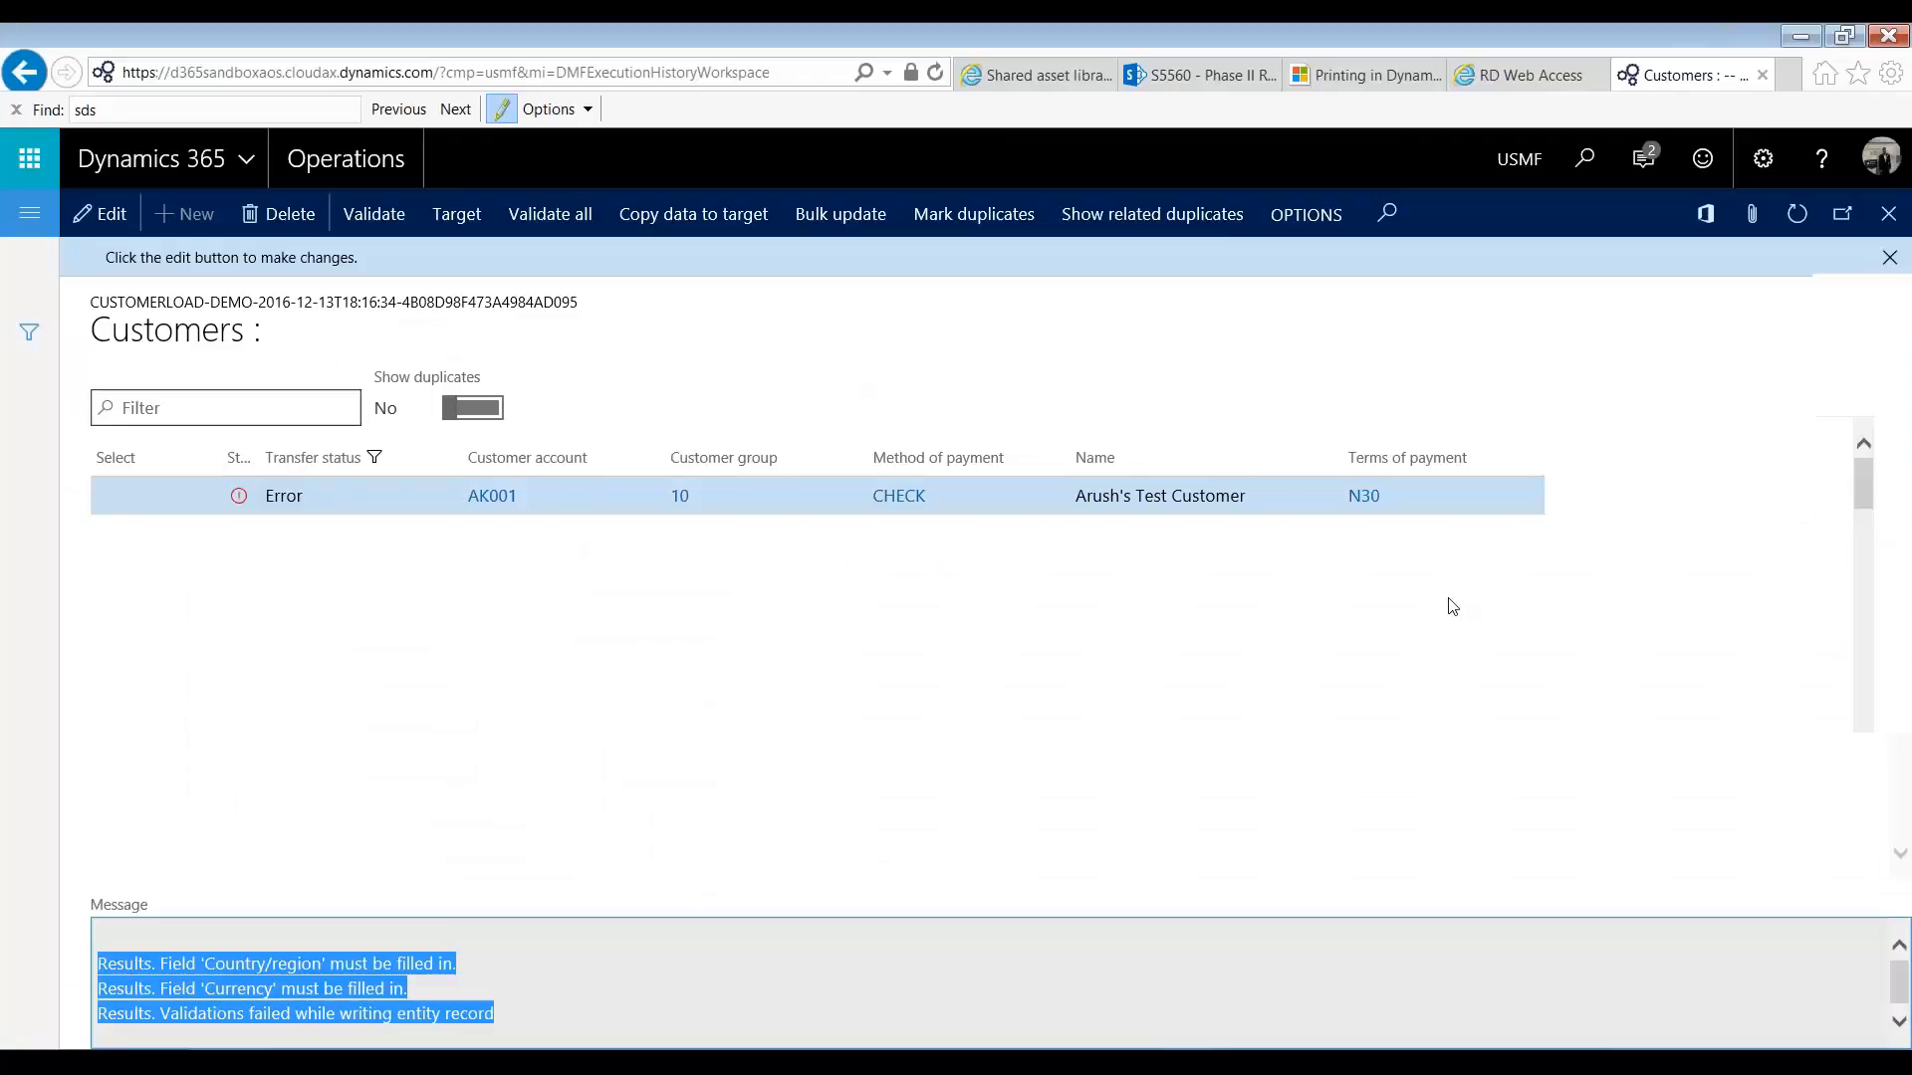
{"action": "left_click", "coordinate": [1889, 214]}
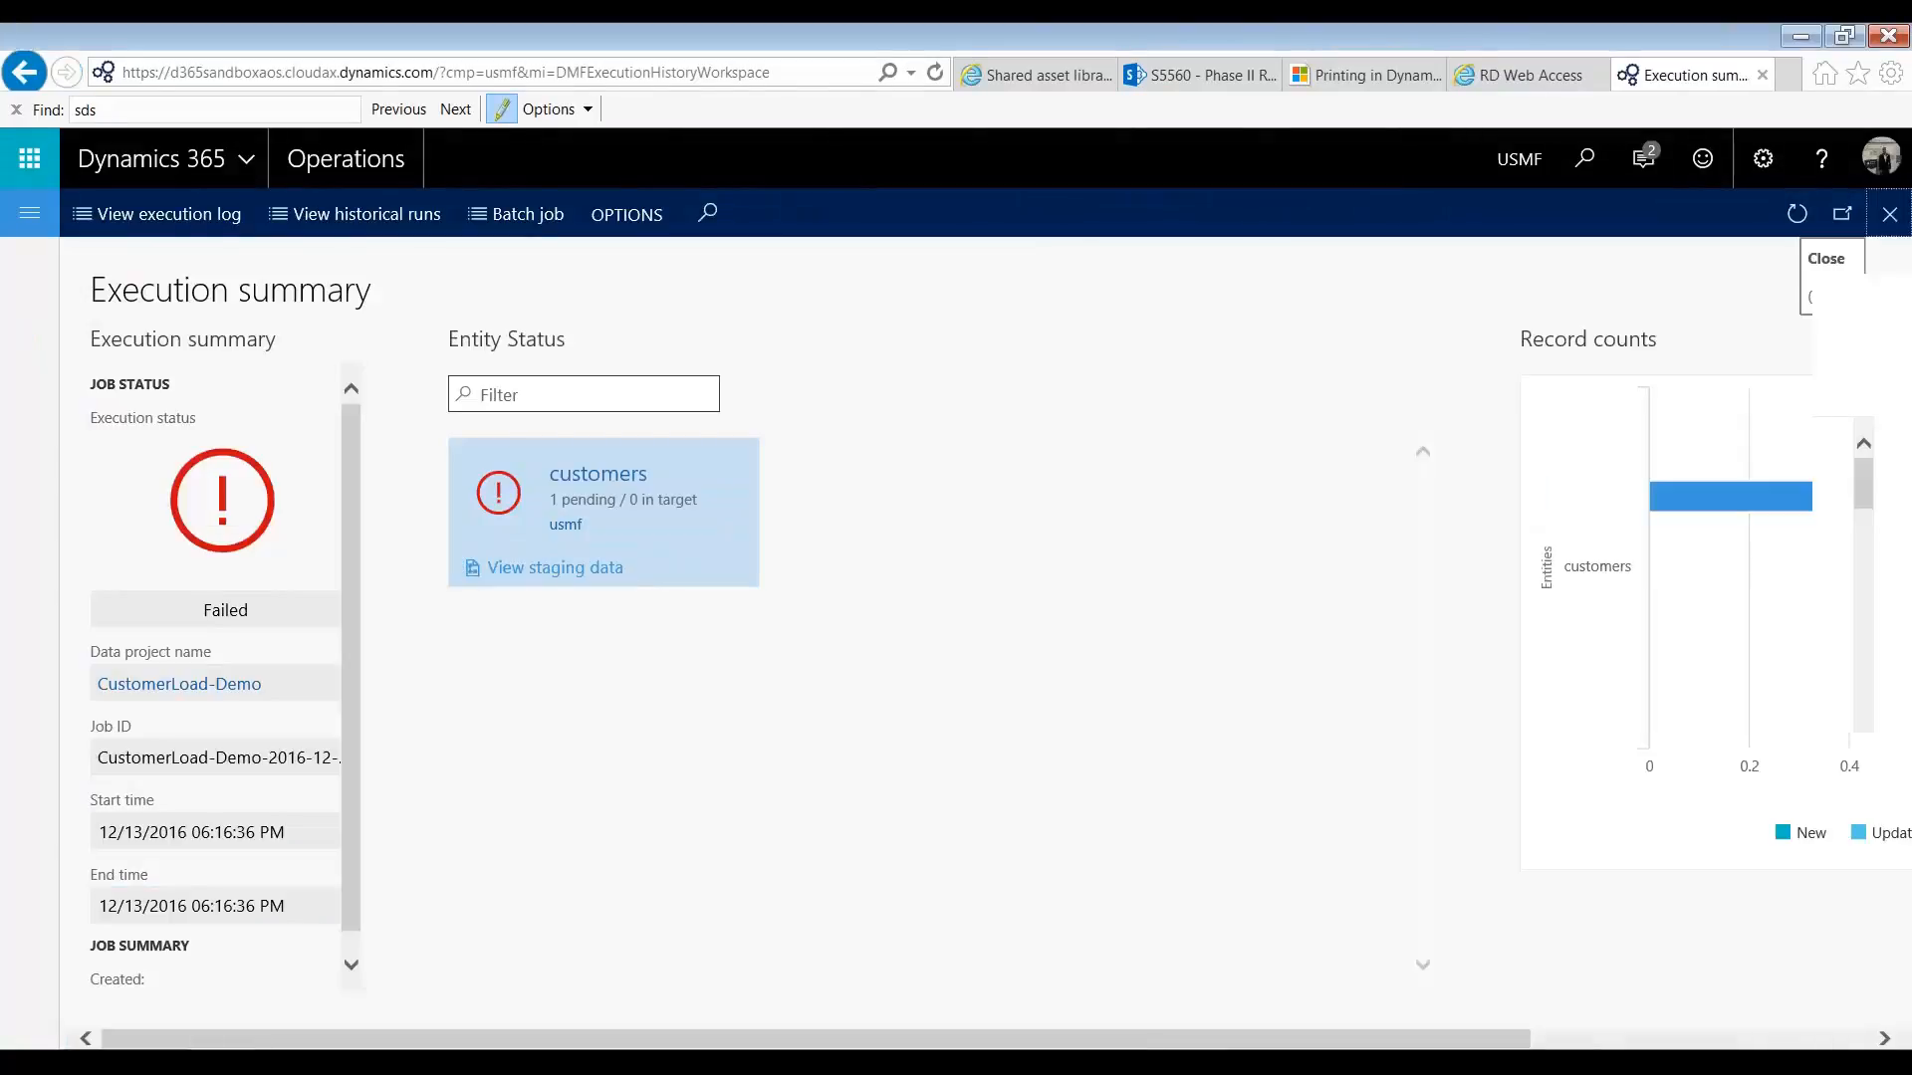
{"action": "left_click", "coordinate": [1889, 214]}
Step: Upload Customers.xlsx again for the customers entity, overwriting the existing file and generating the mapping from scratch
{"action": "left_click", "coordinate": [224, 587]}
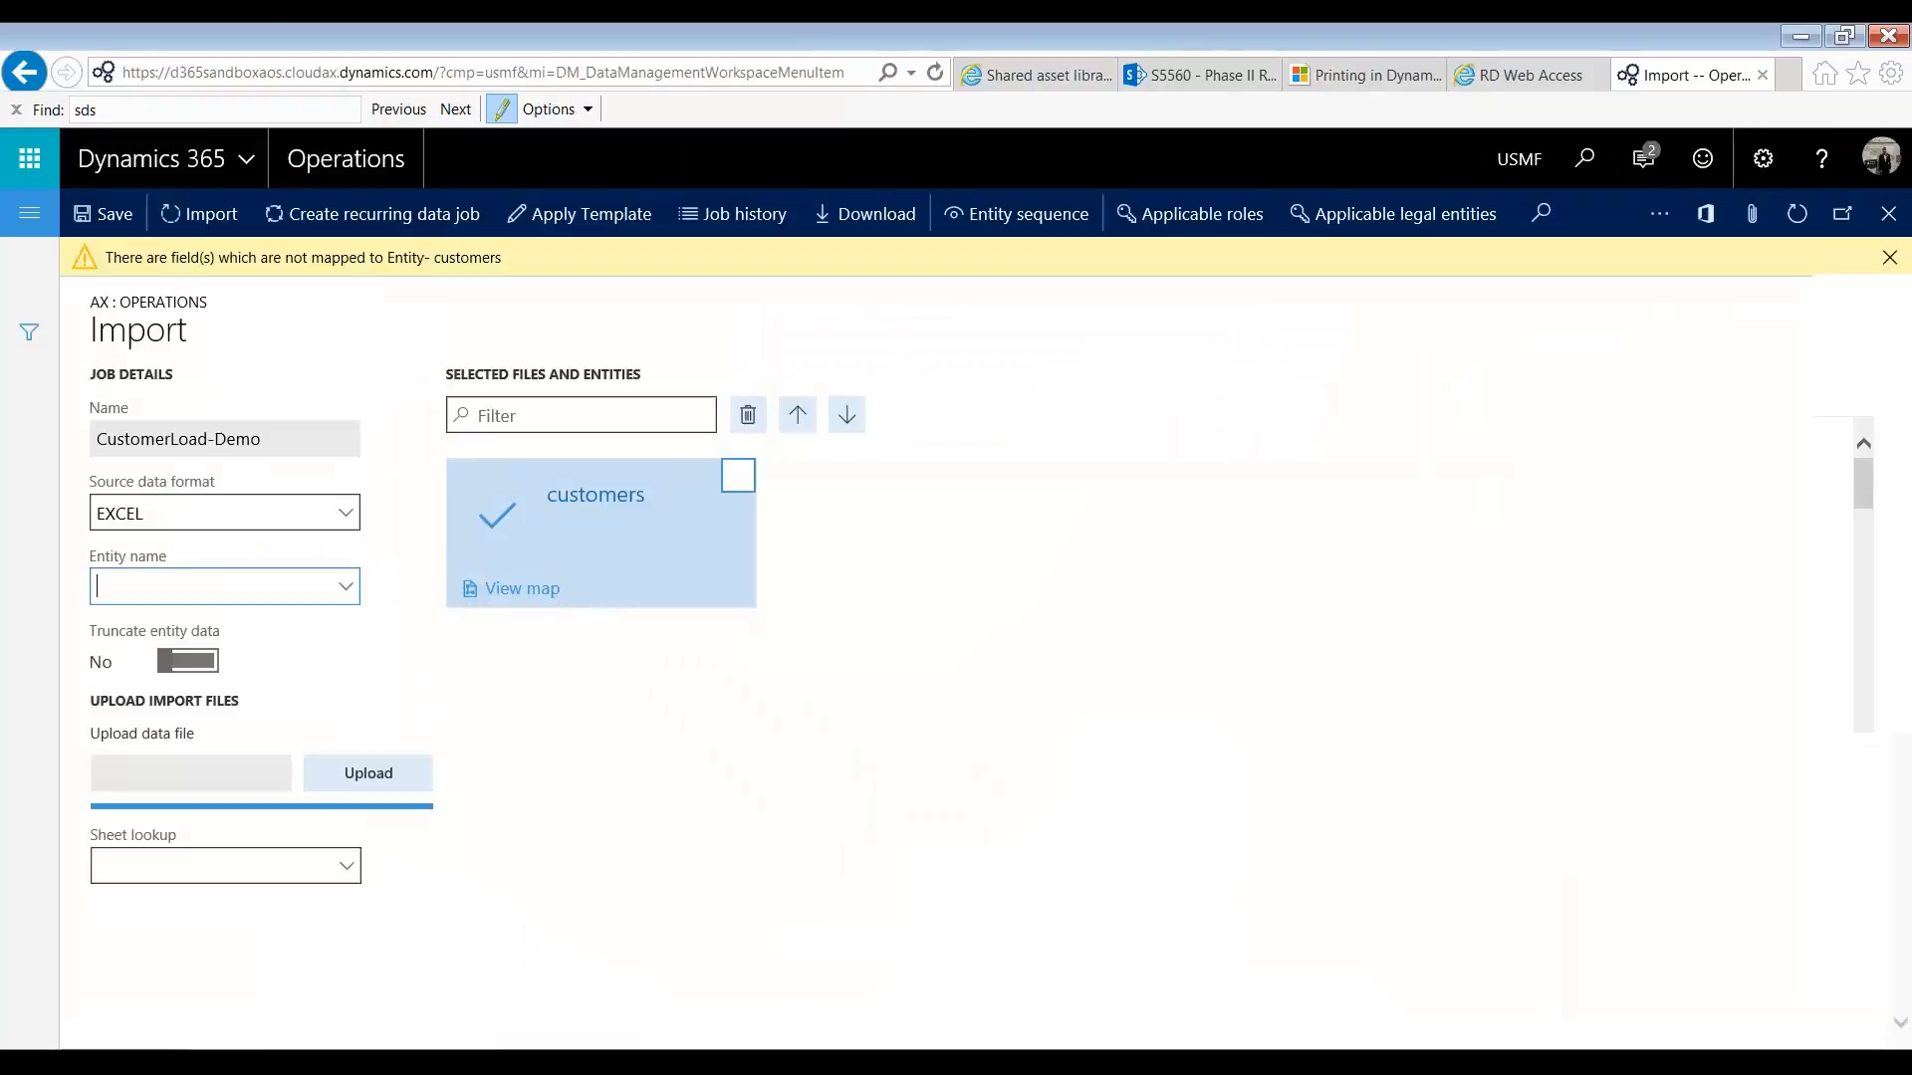
{"action": "type", "text": "customers"}
{"action": "key", "text": "Tab"}
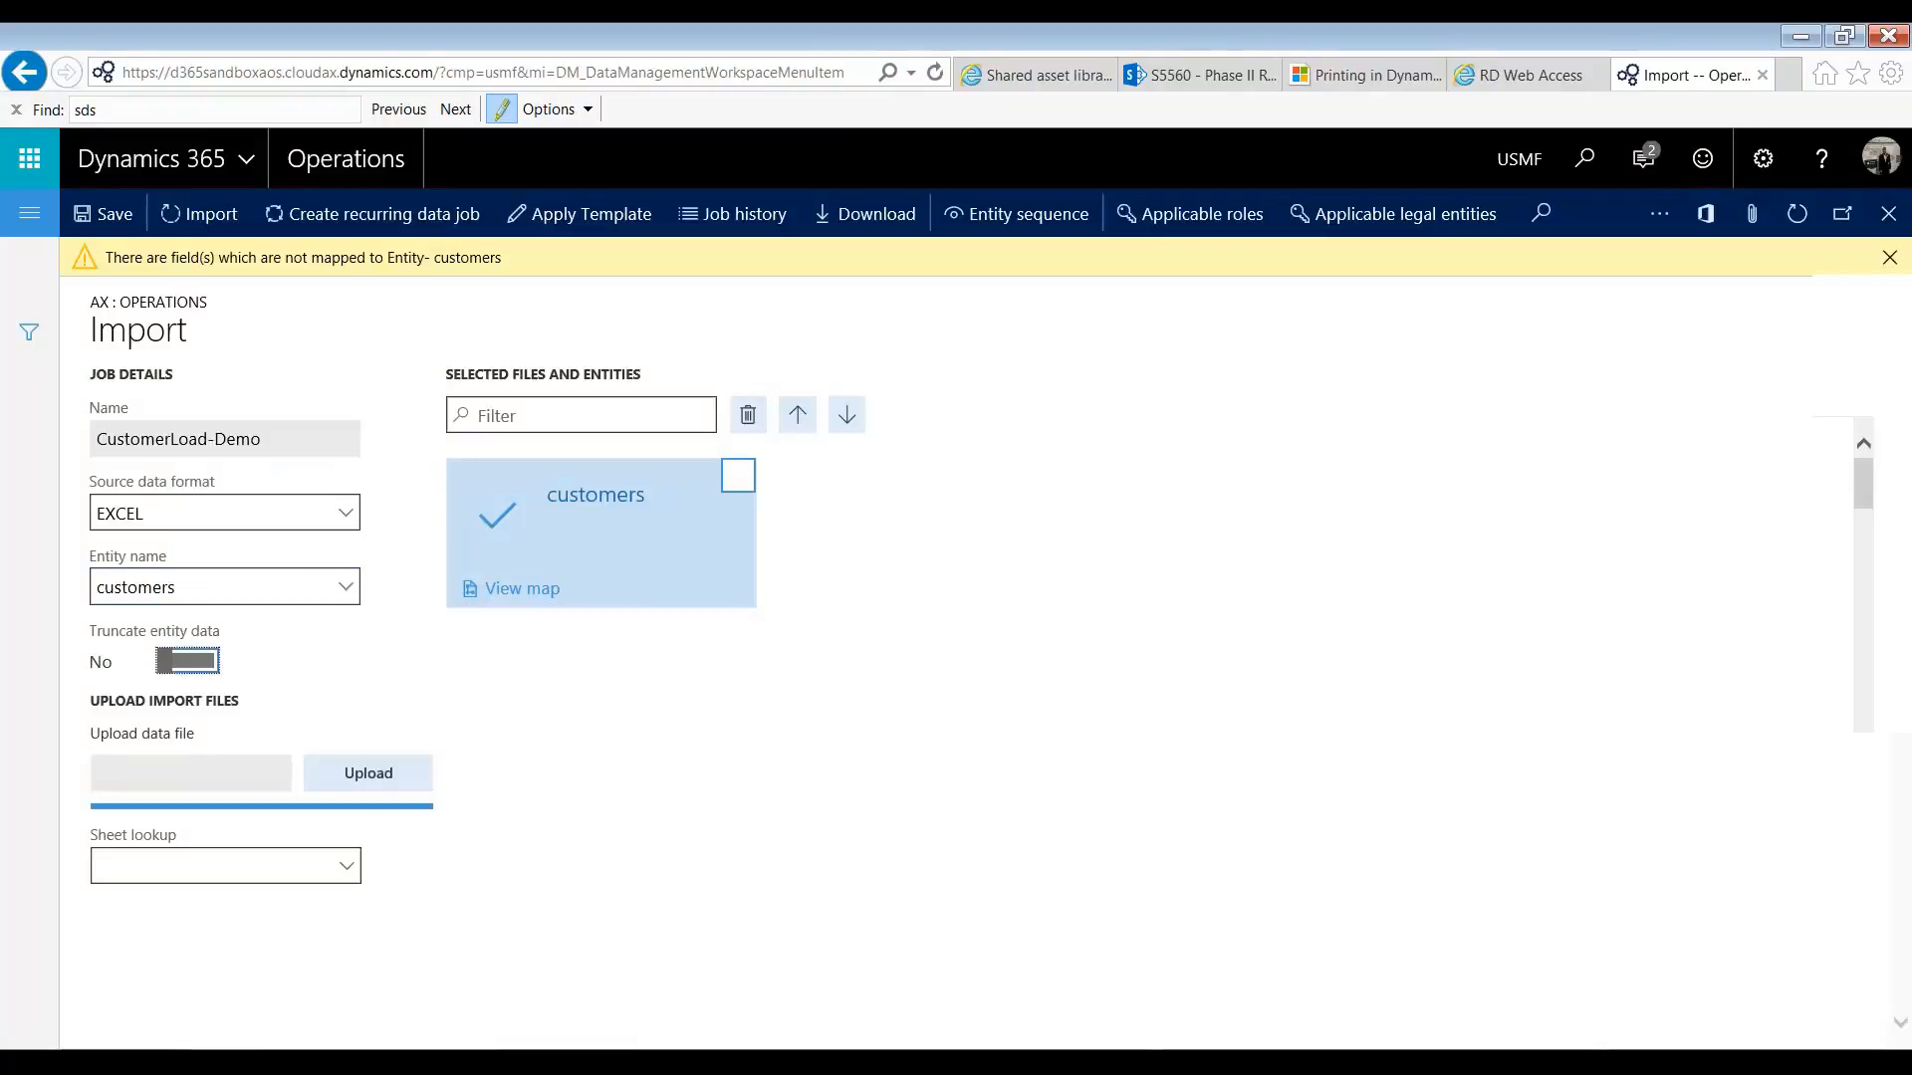
{"action": "left_click", "coordinate": [369, 772]}
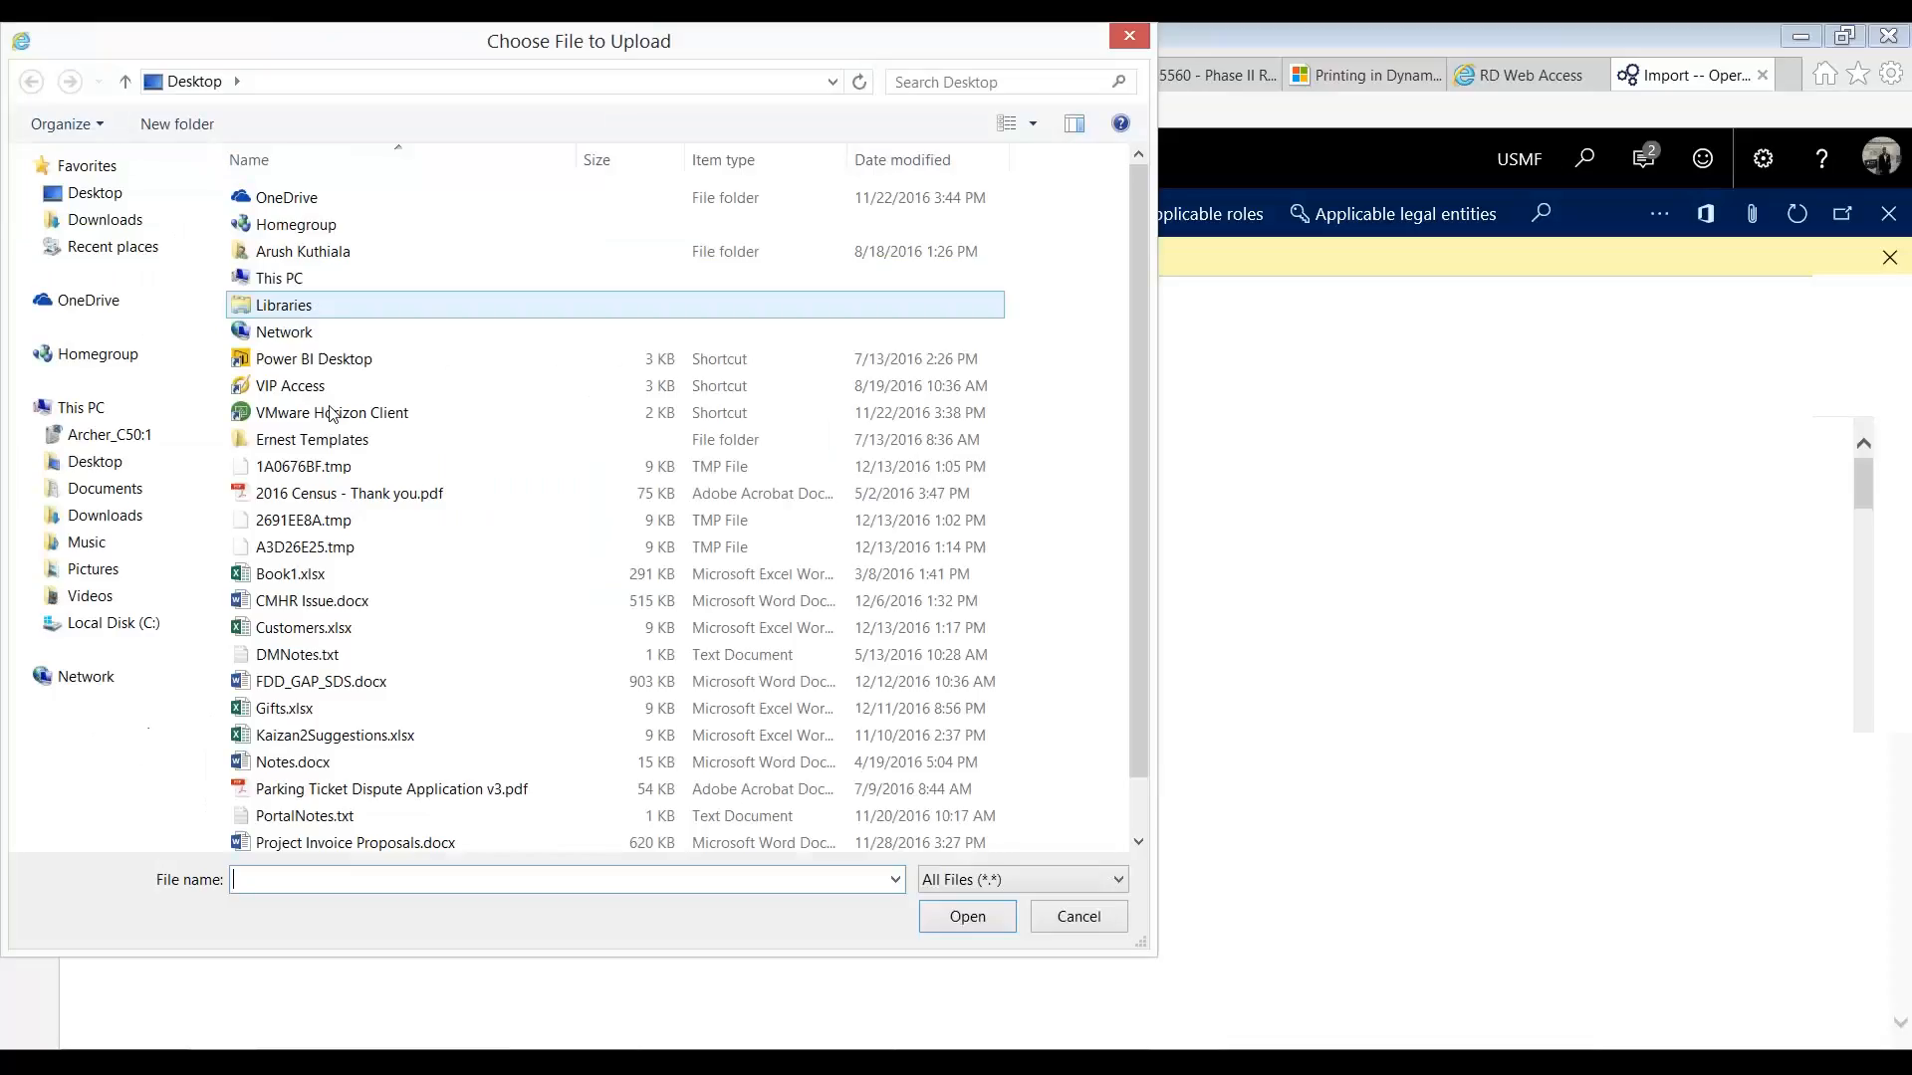
{"action": "double_click", "coordinate": [358, 641]}
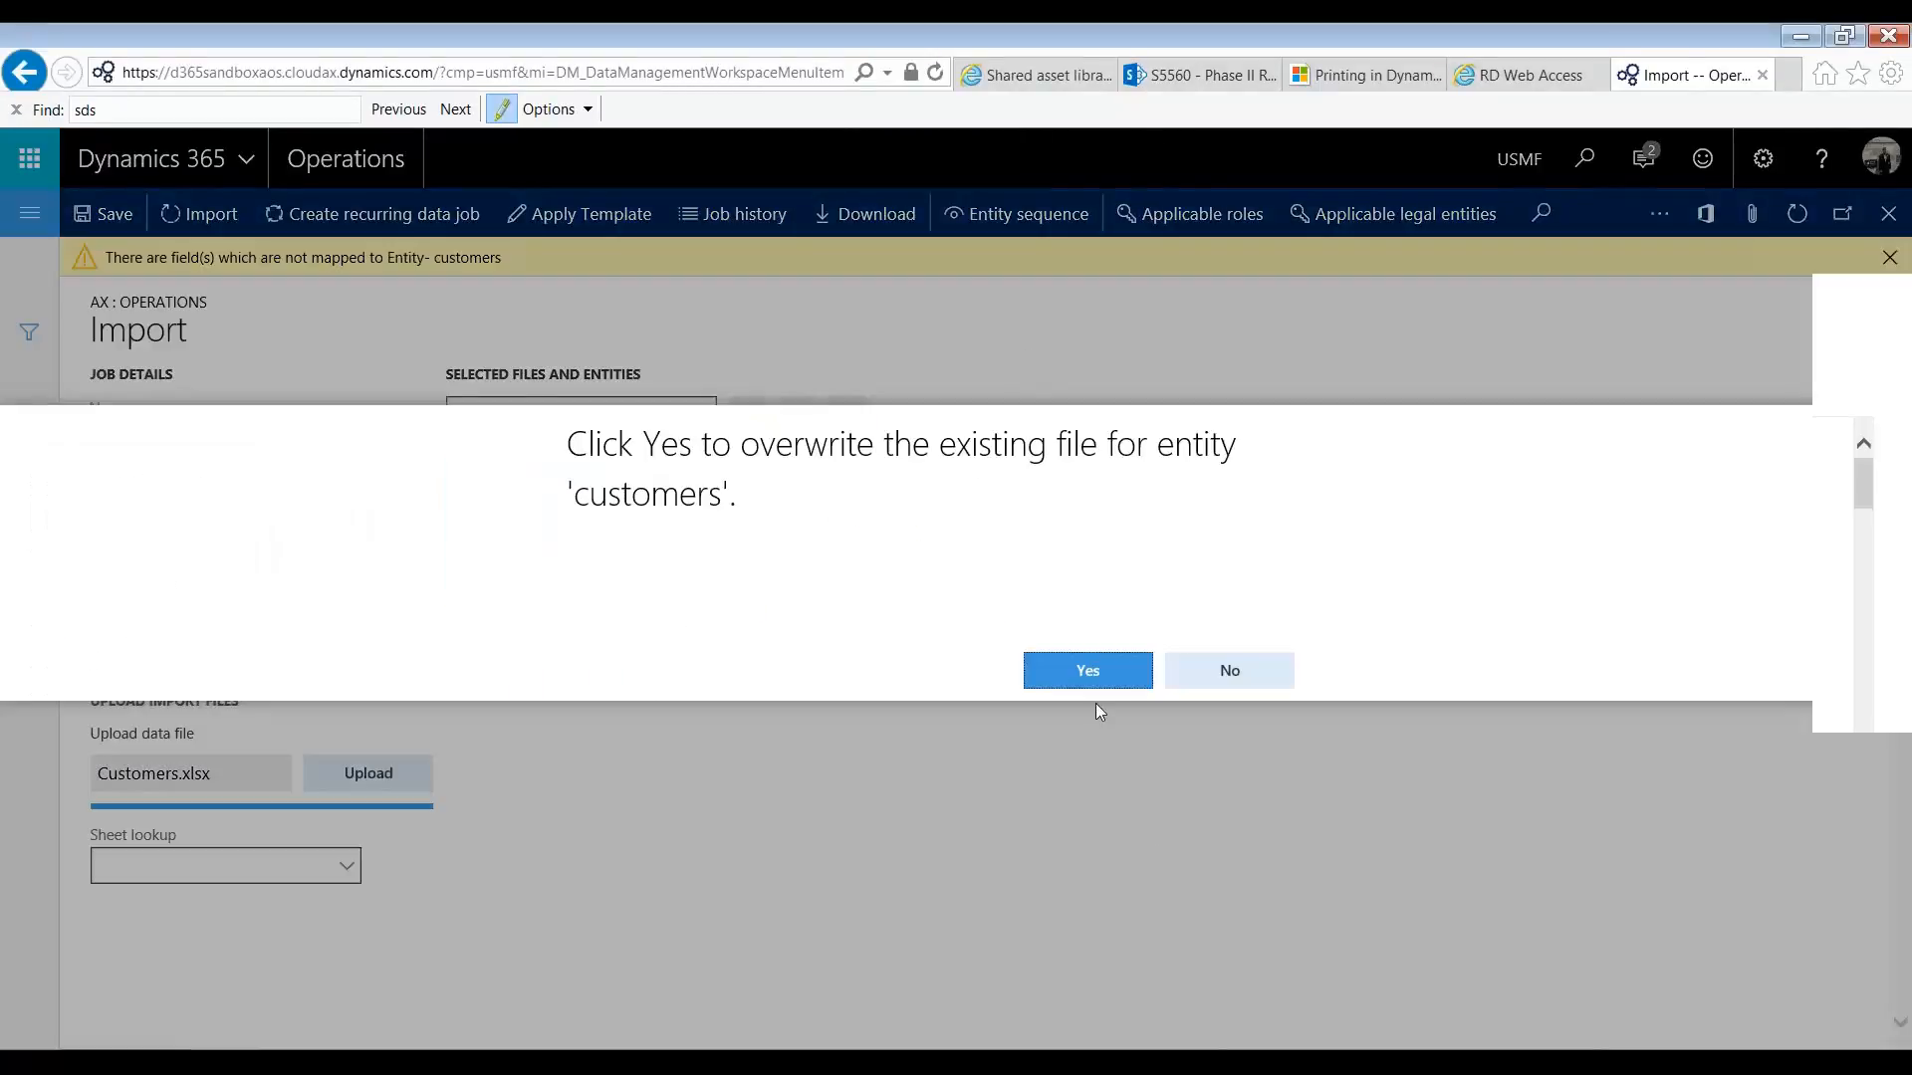
{"action": "left_click", "coordinate": [1099, 671]}
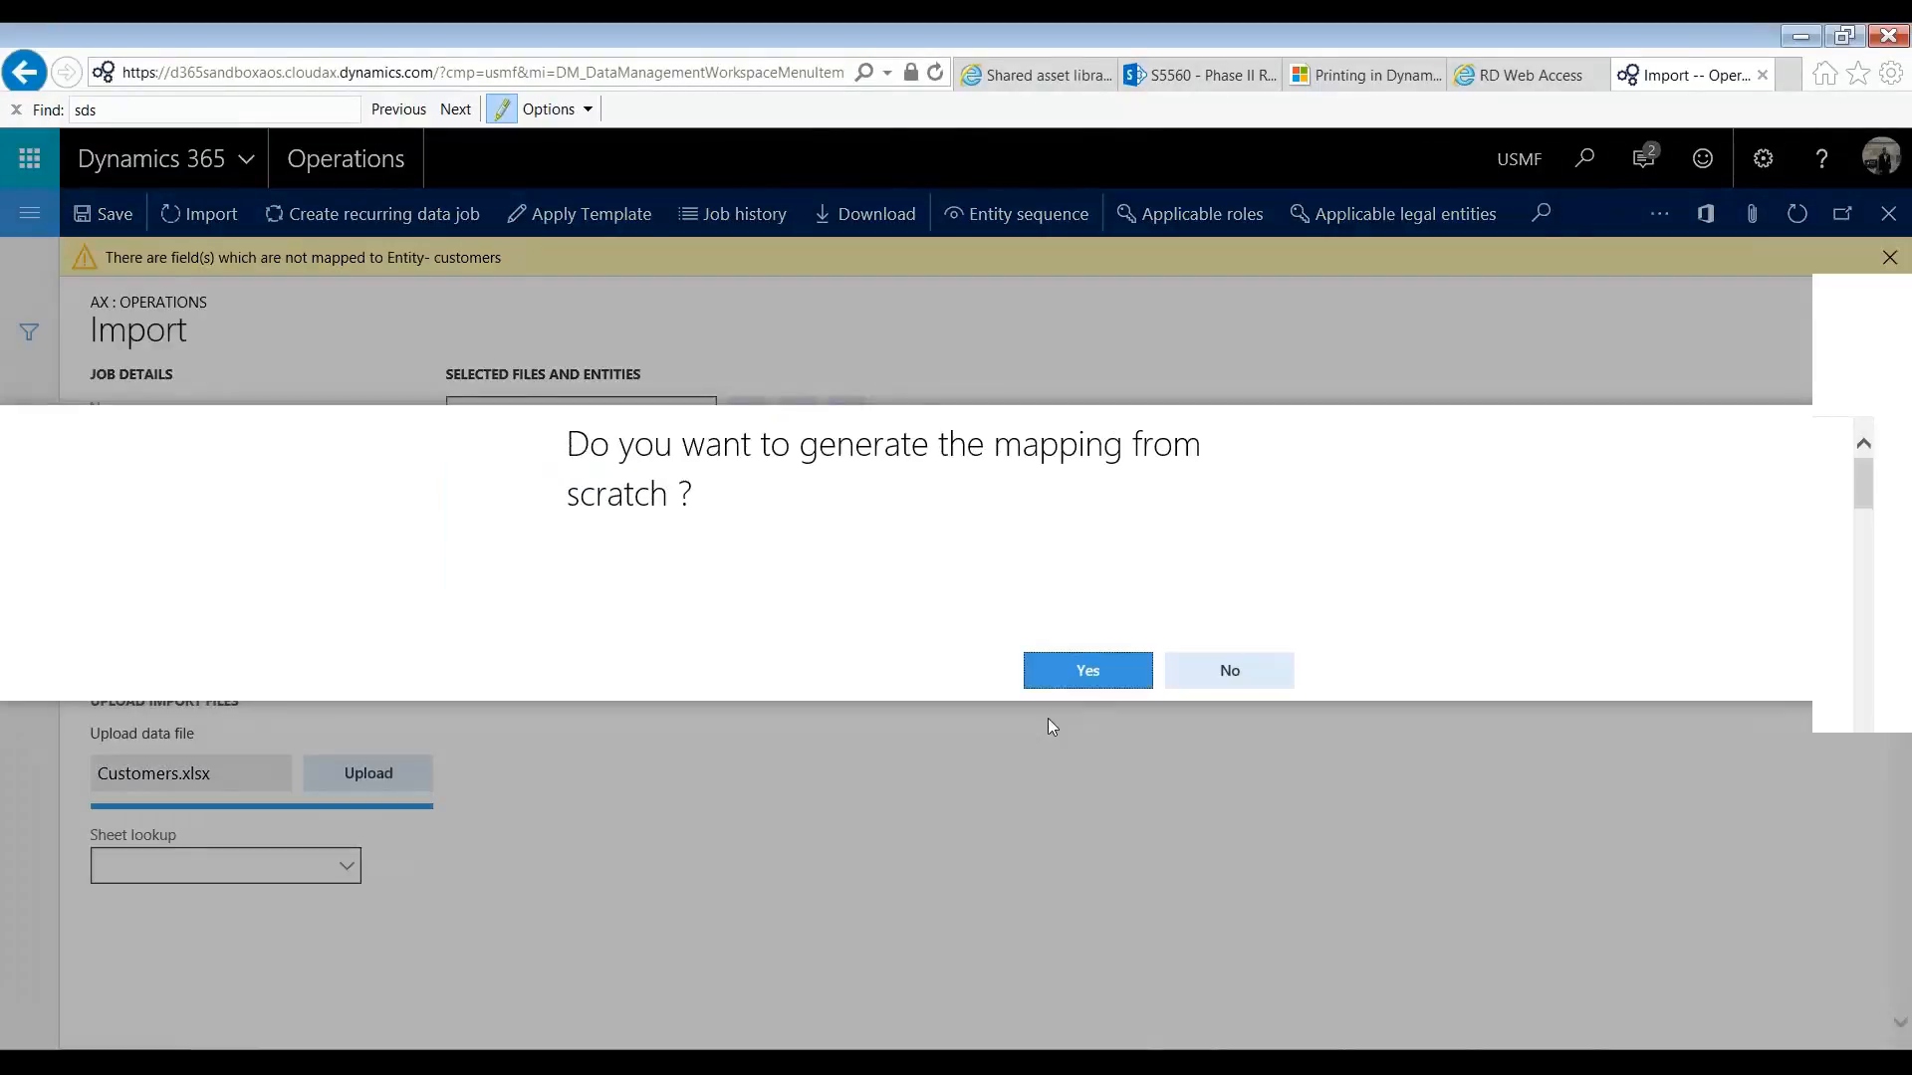
{"action": "left_click", "coordinate": [1084, 674]}
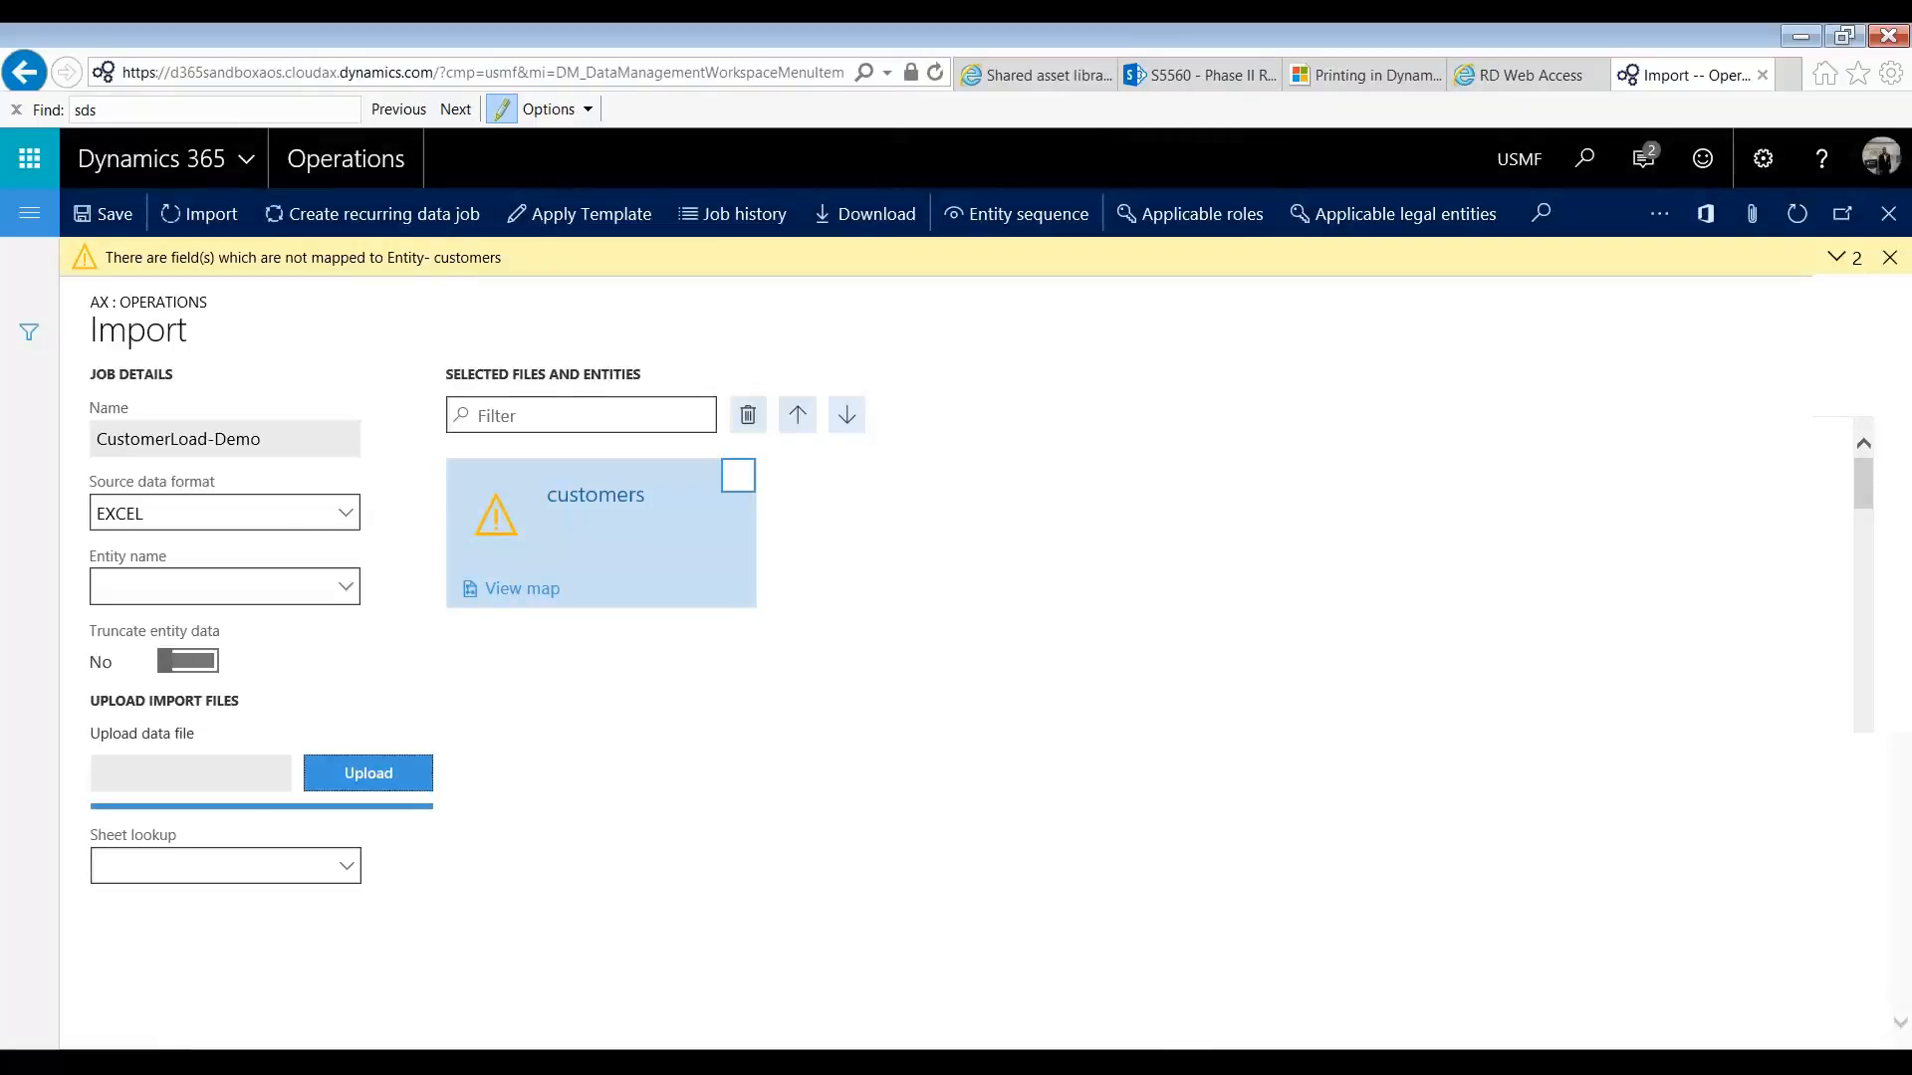
Step: In the customers map details, map CountryRegion to ADDRESSCOUNTRYREGIONID and Currency to SalesCurrencyCode
{"action": "left_click", "coordinate": [500, 603]}
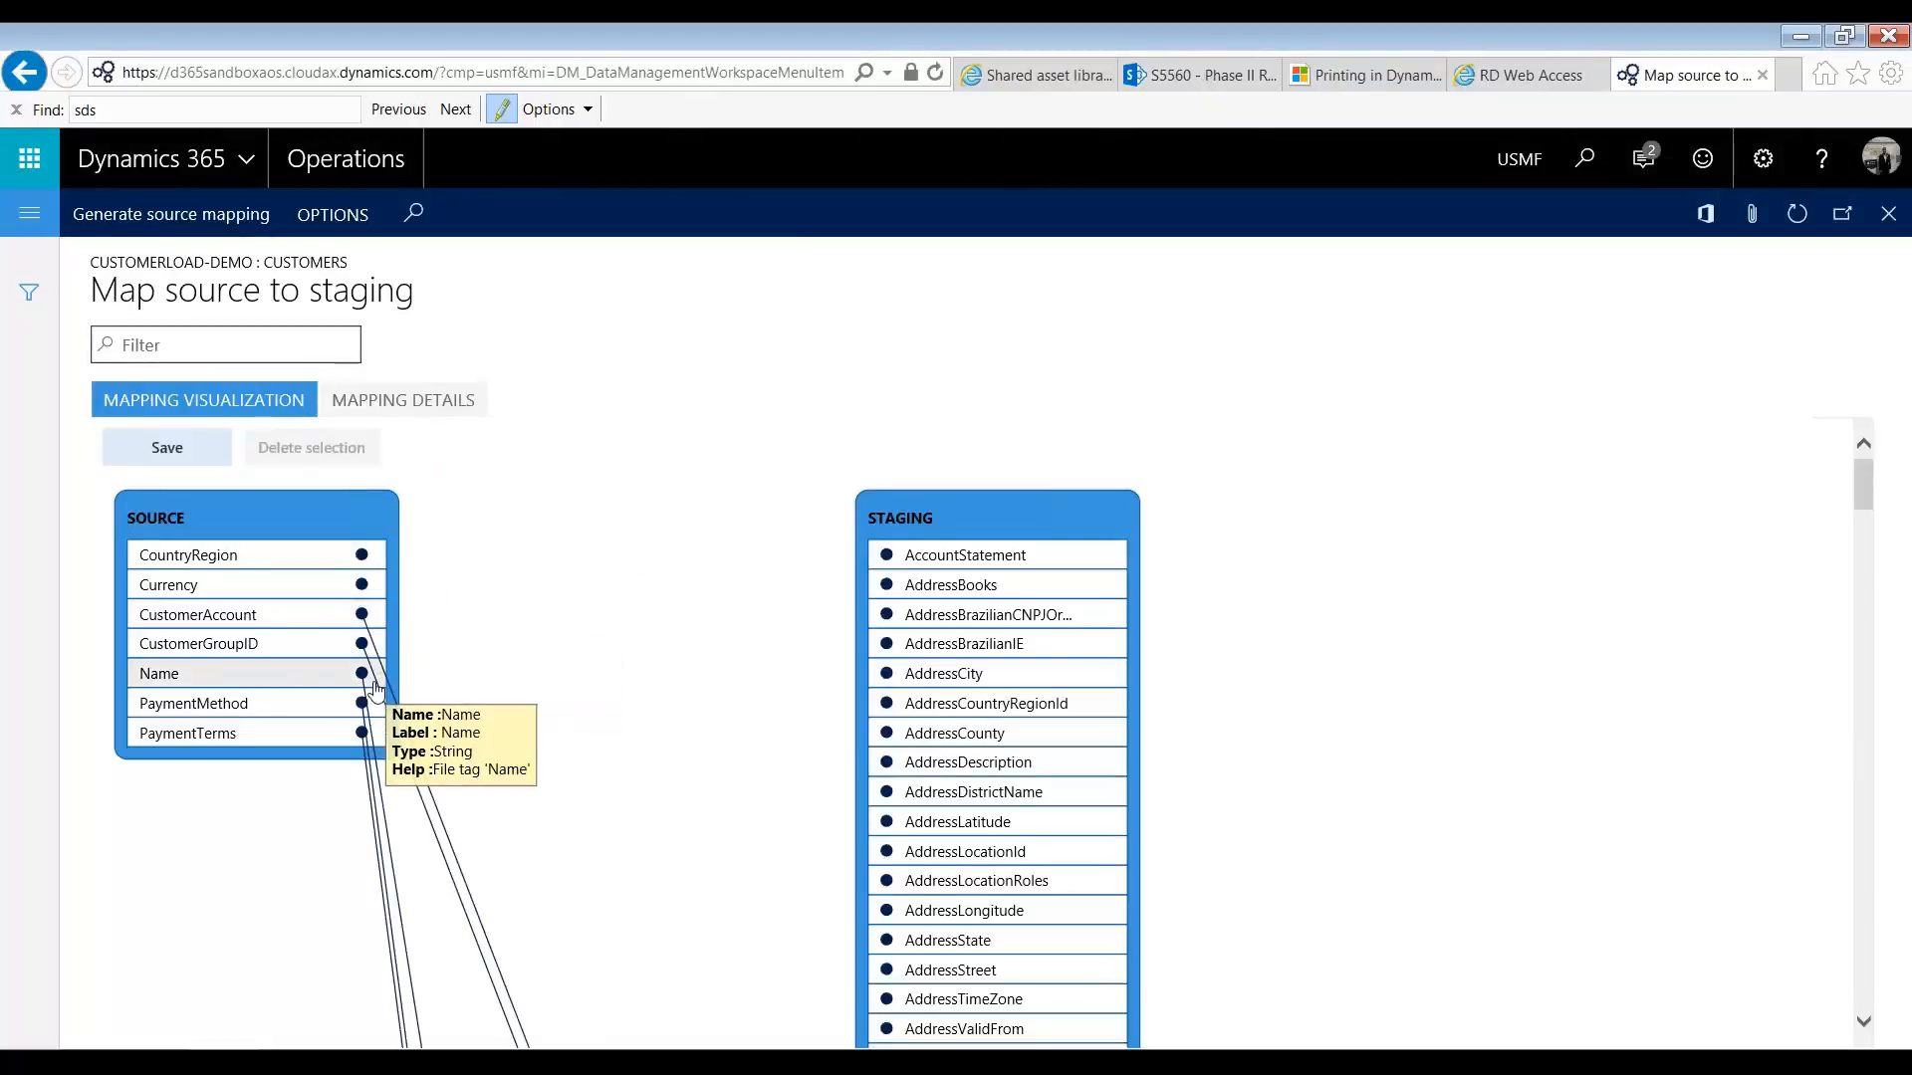
{"action": "left_click", "coordinate": [378, 404]}
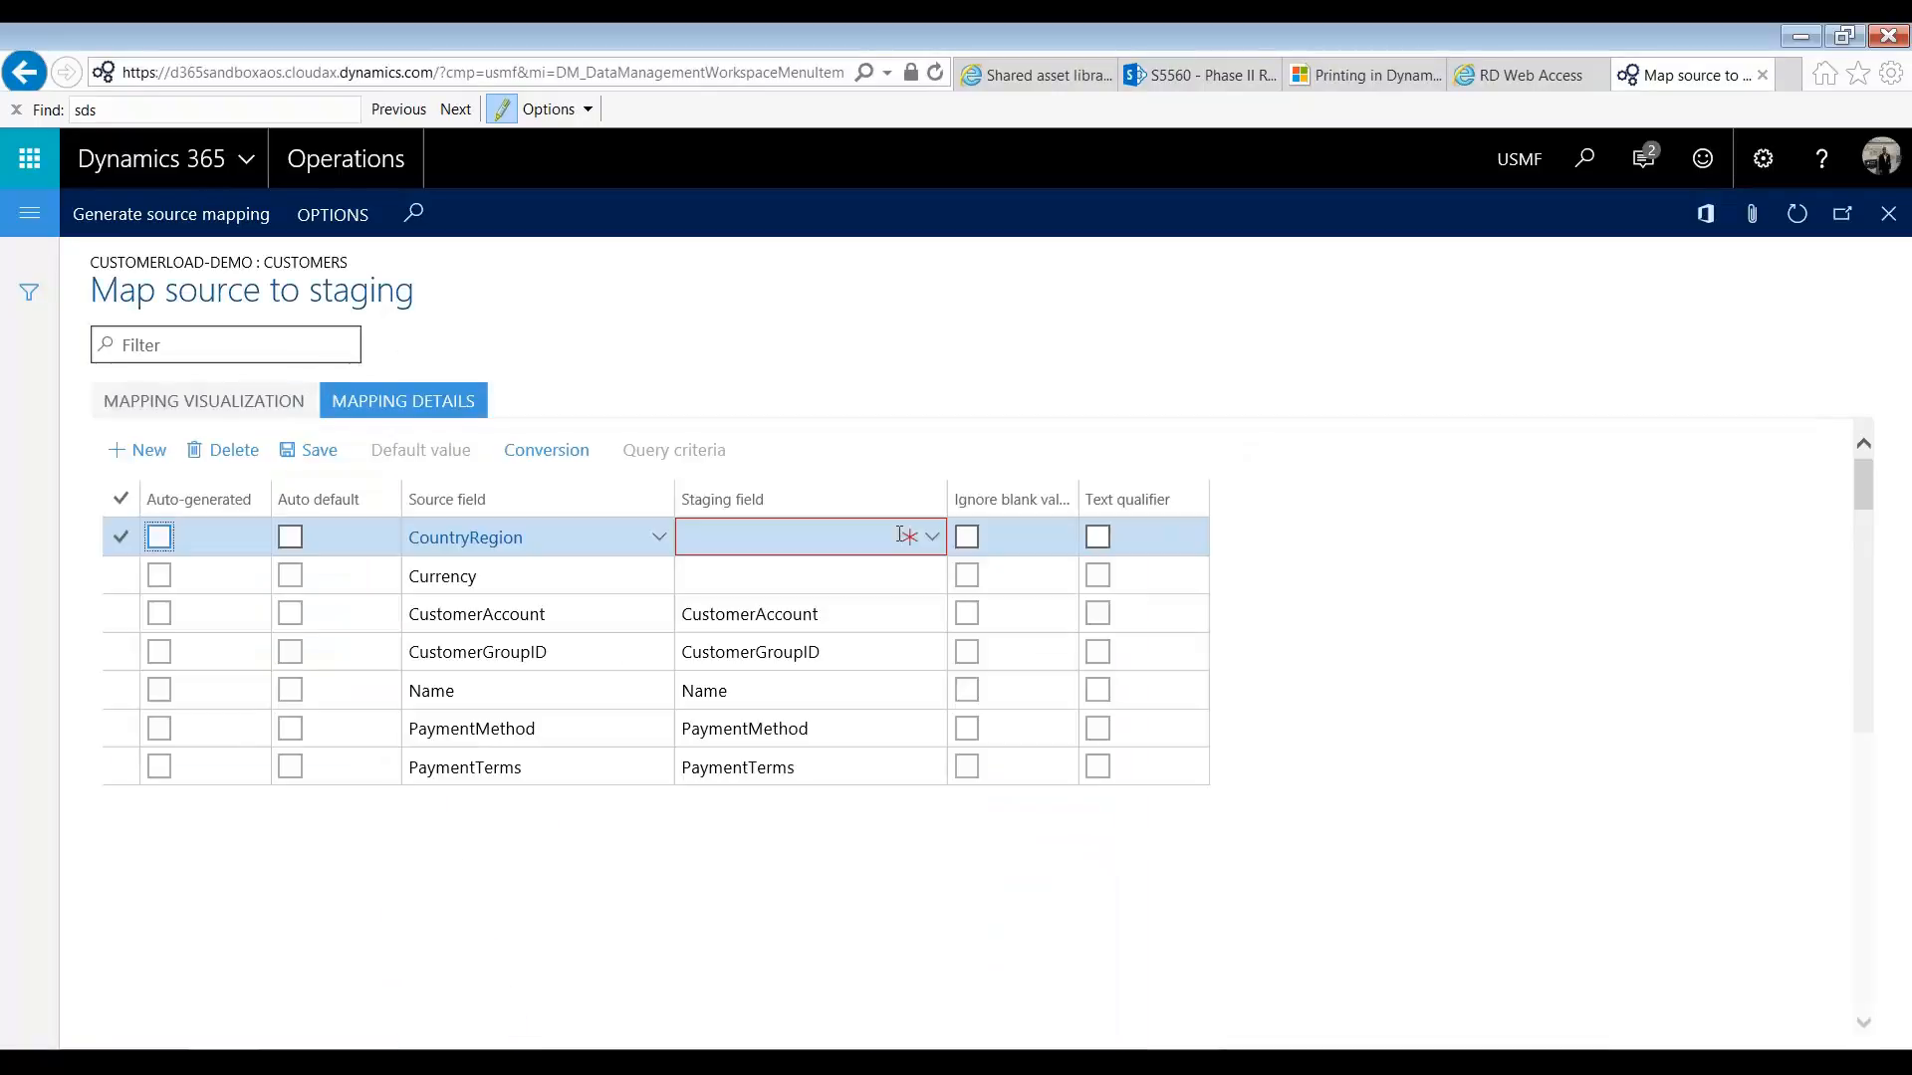
{"action": "left_click", "coordinate": [909, 535]}
{"action": "left_click", "coordinate": [931, 536]}
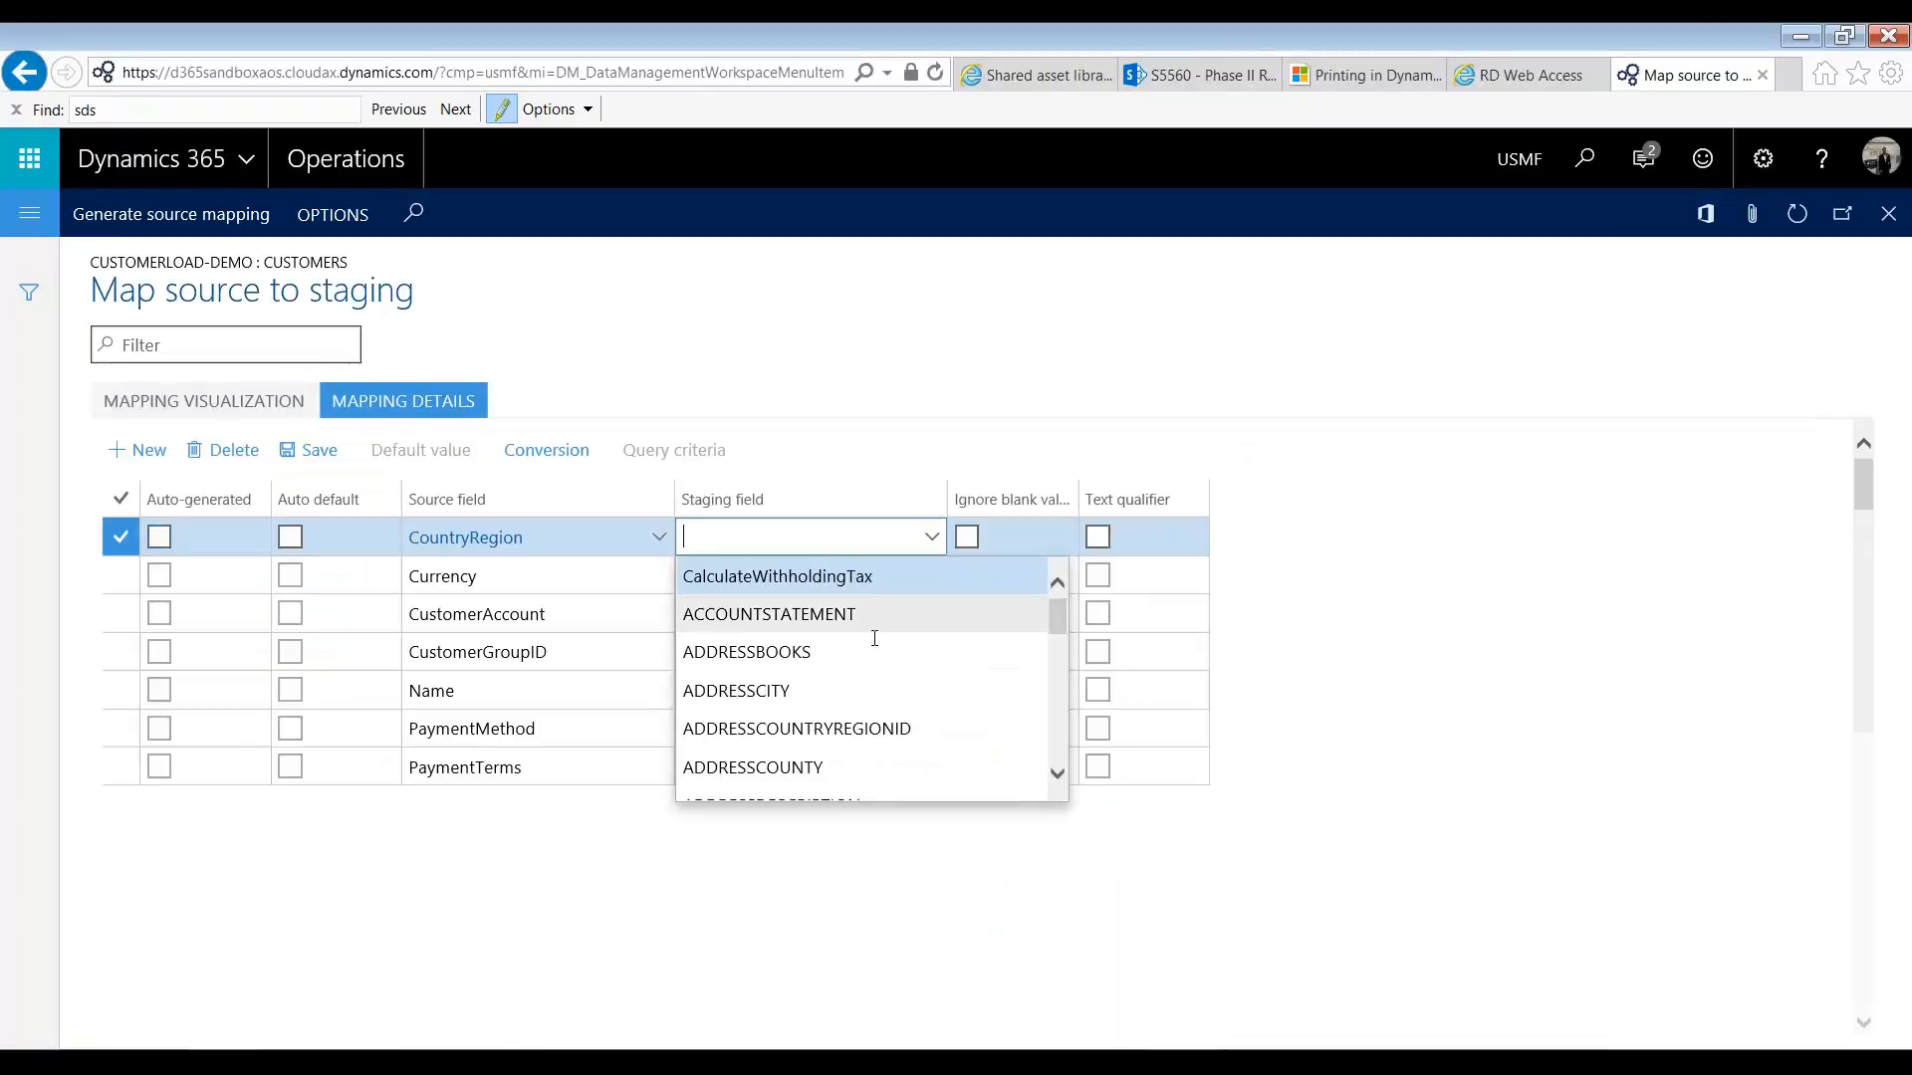
{"action": "left_click", "coordinate": [839, 728]}
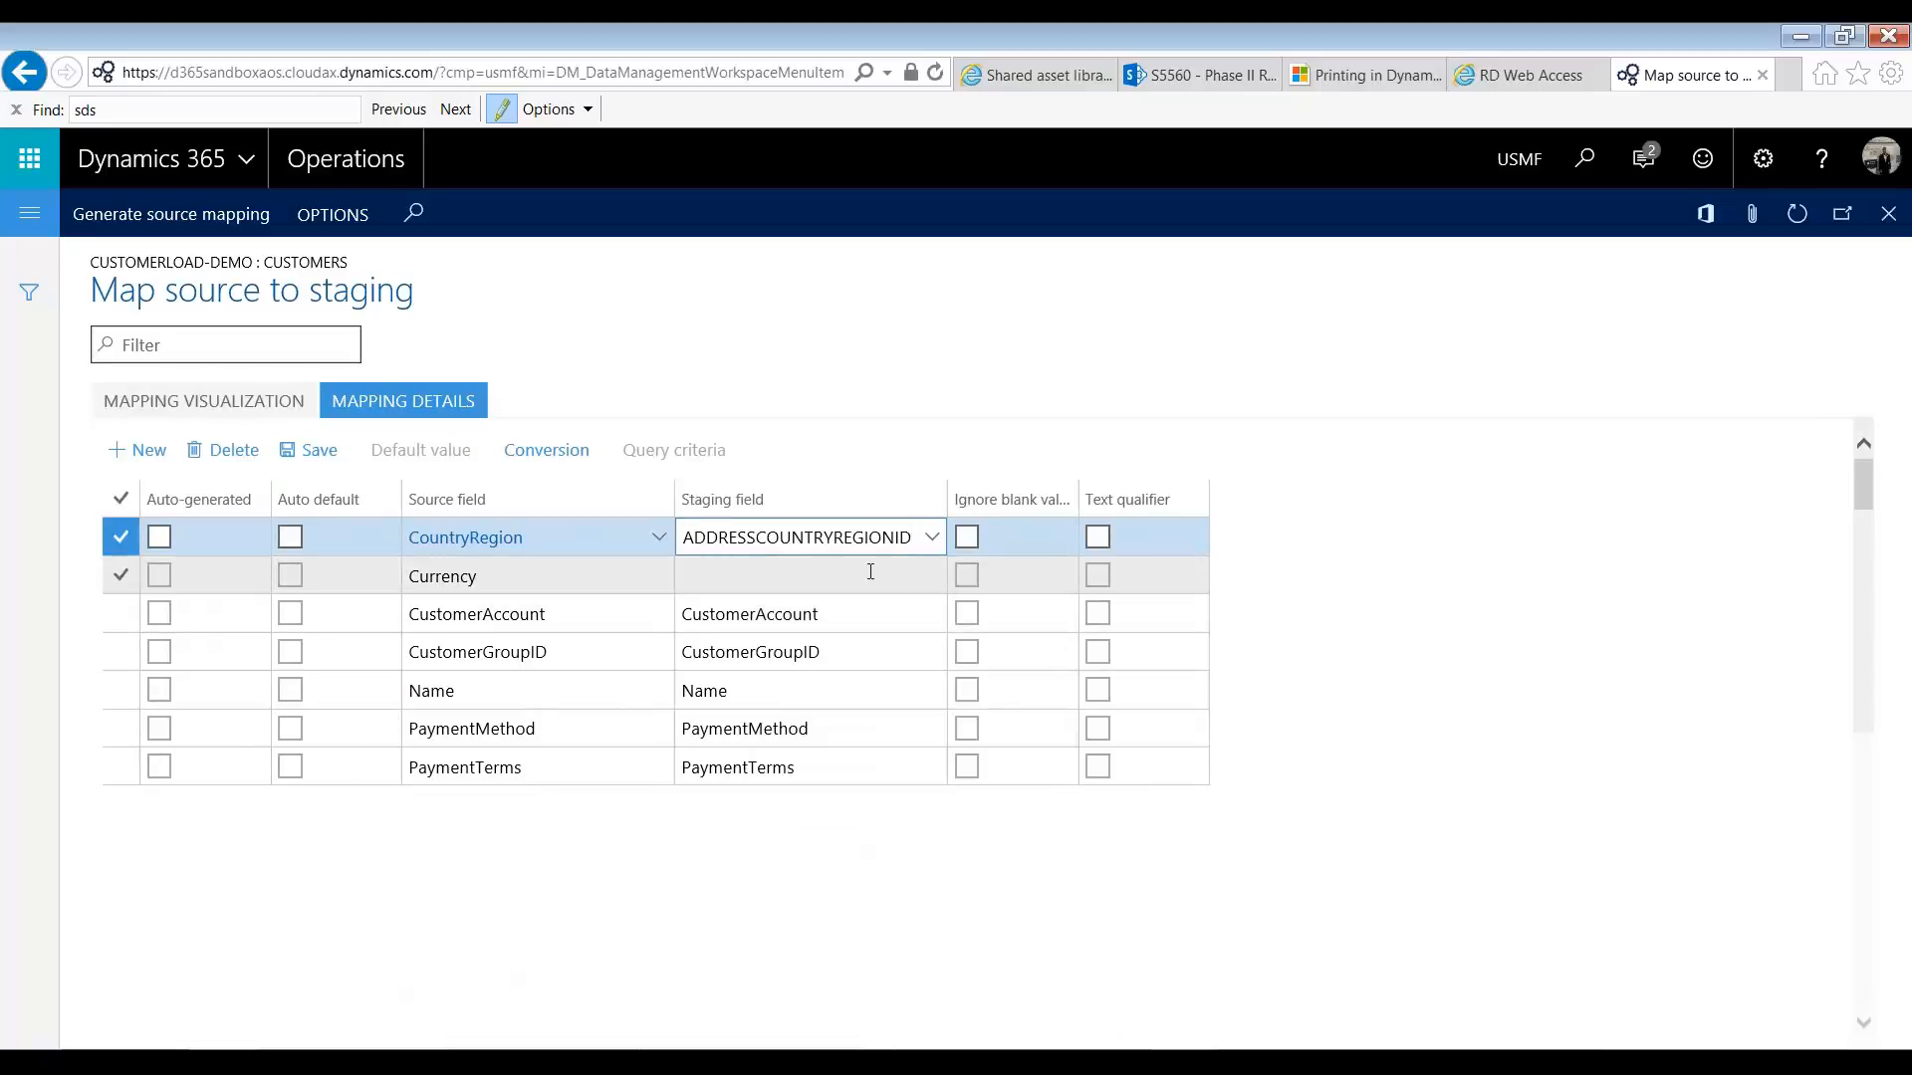
{"action": "left_click", "coordinate": [862, 577]}
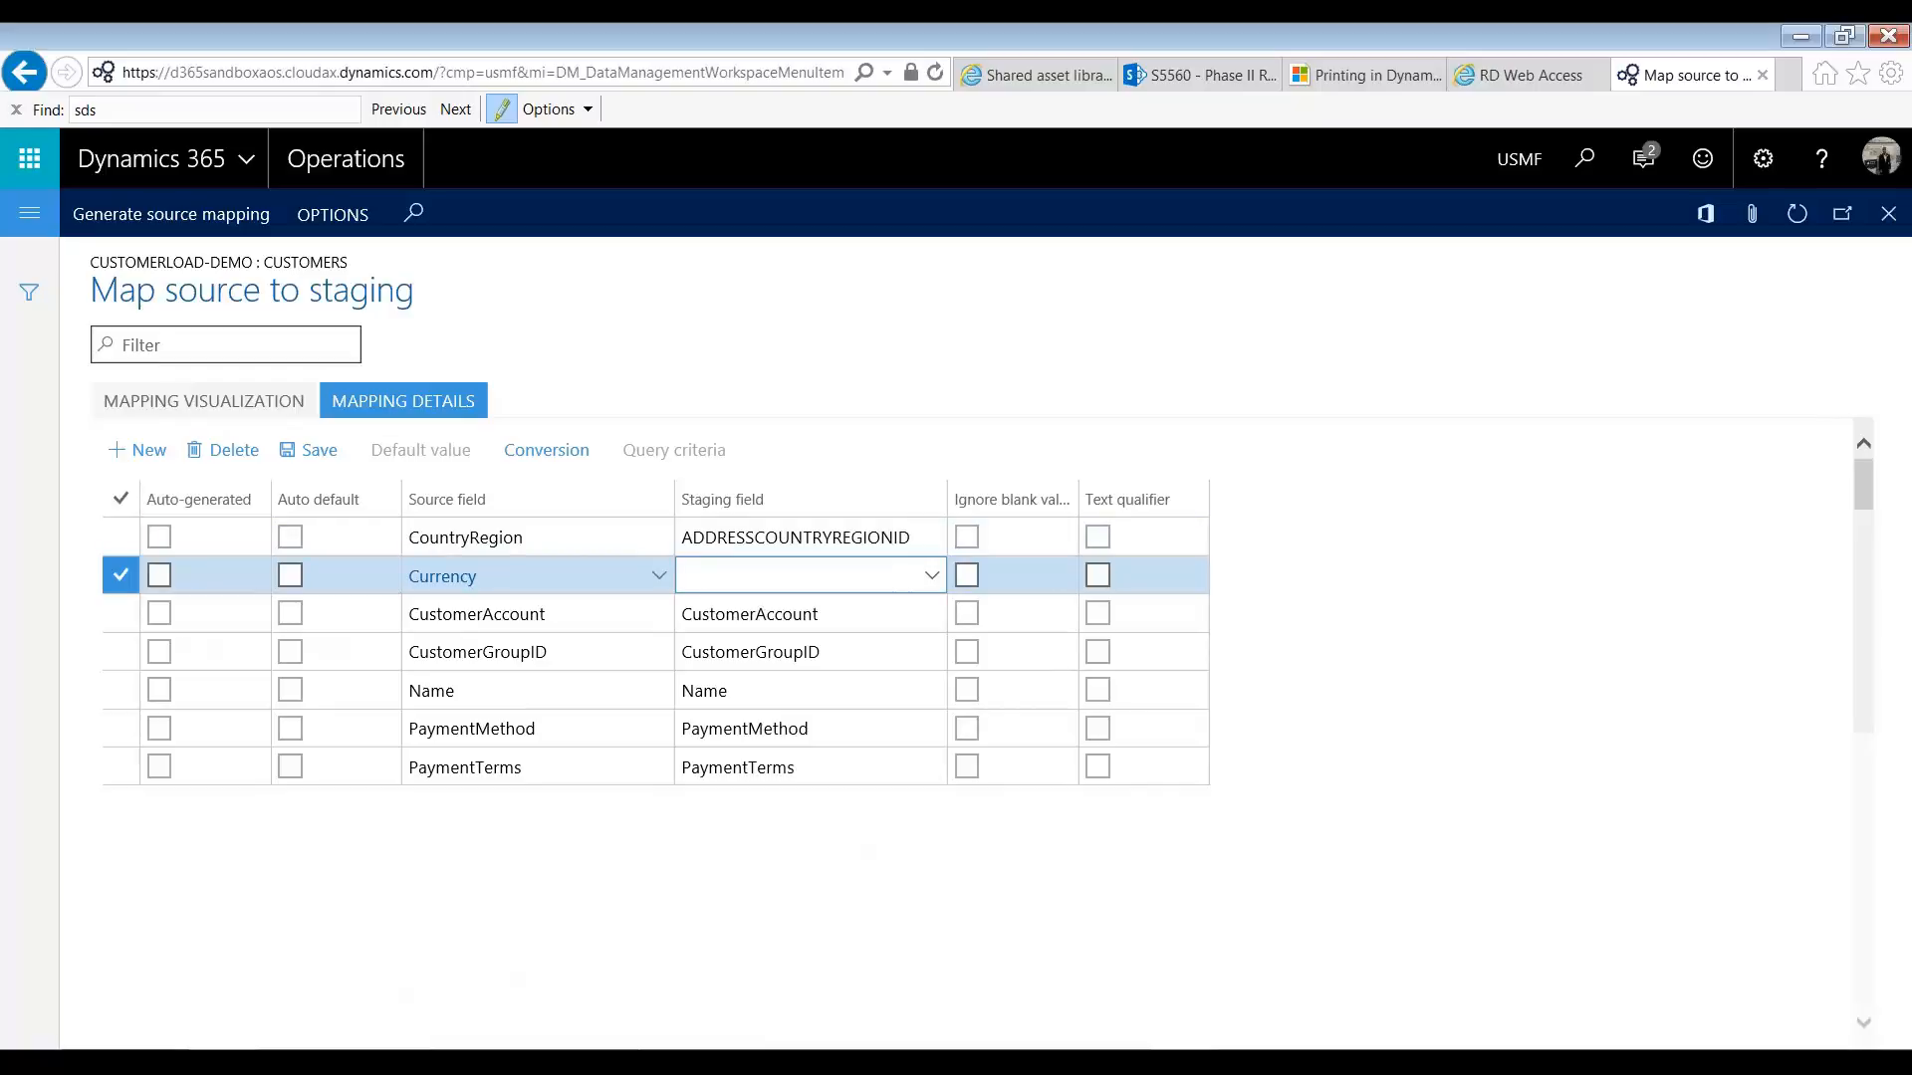
{"action": "type", "text": "salescu"}
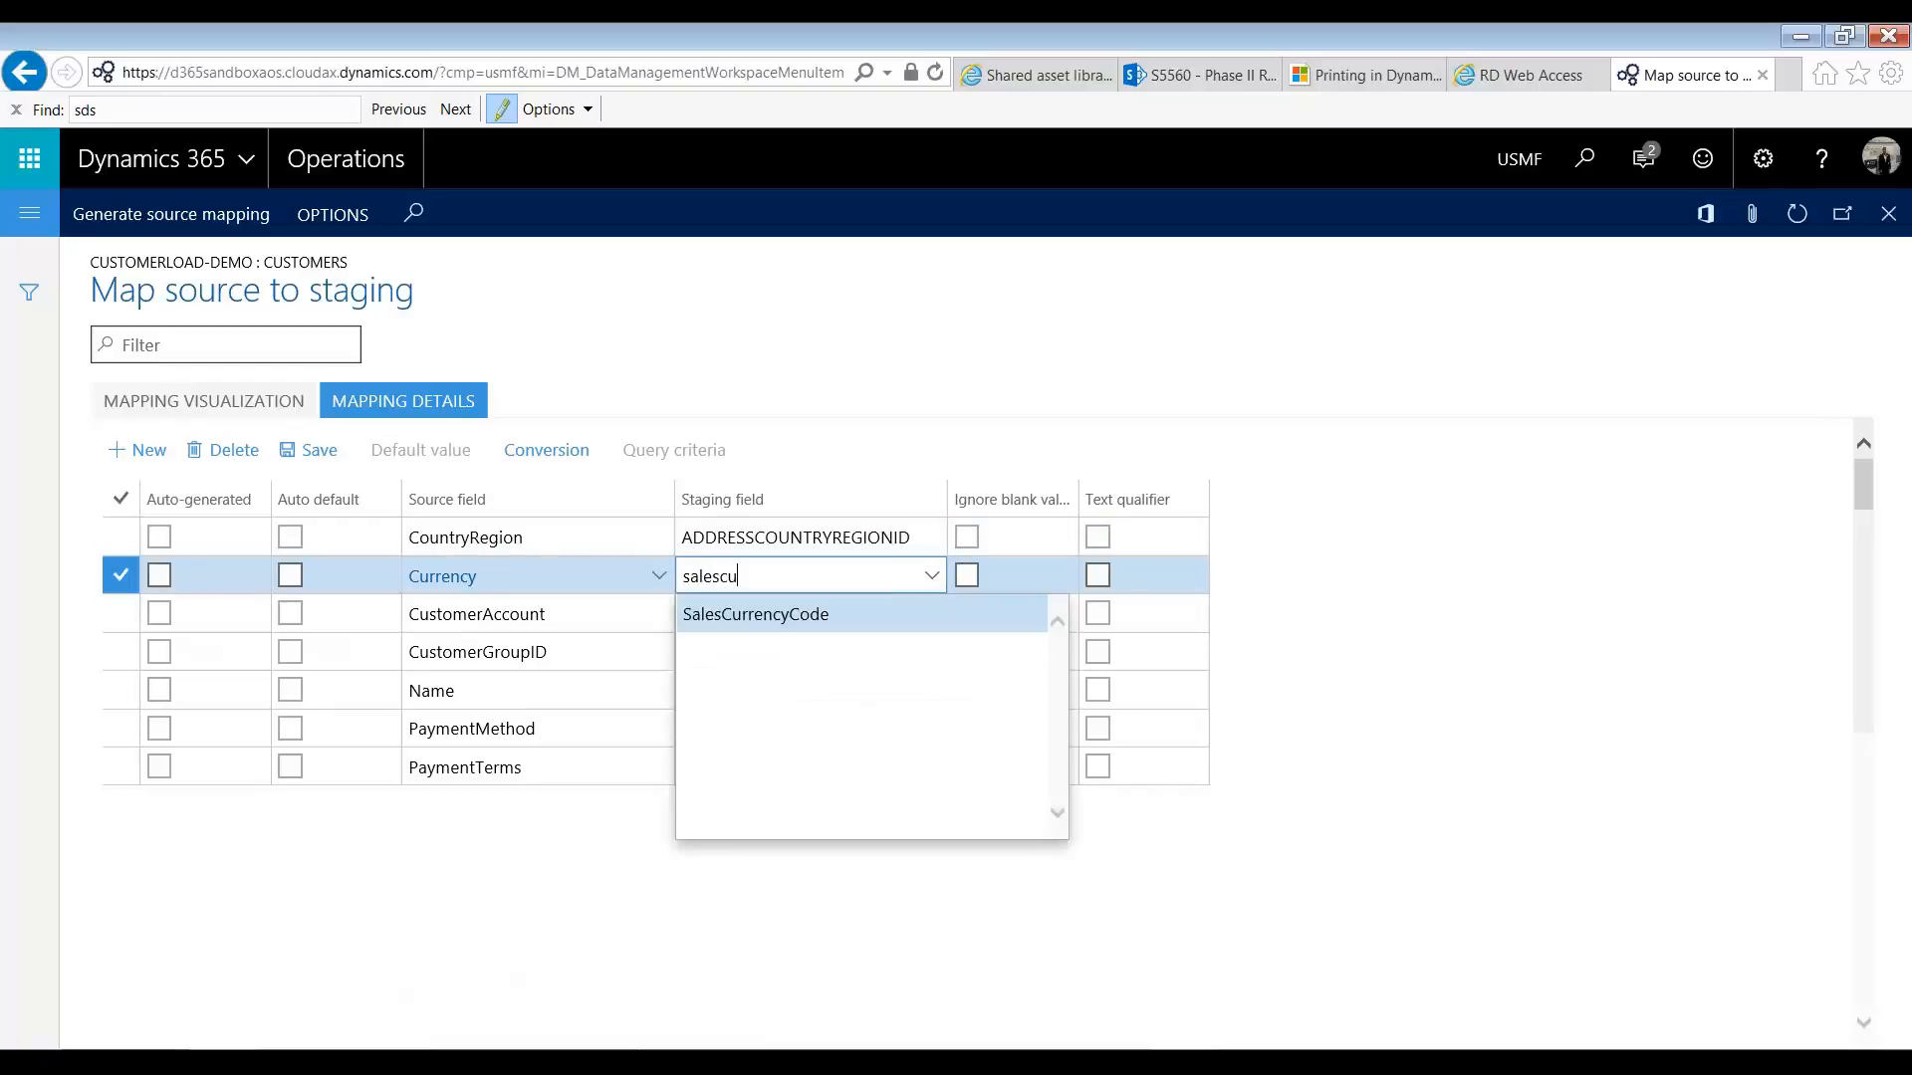
{"action": "left_click", "coordinate": [879, 608]}
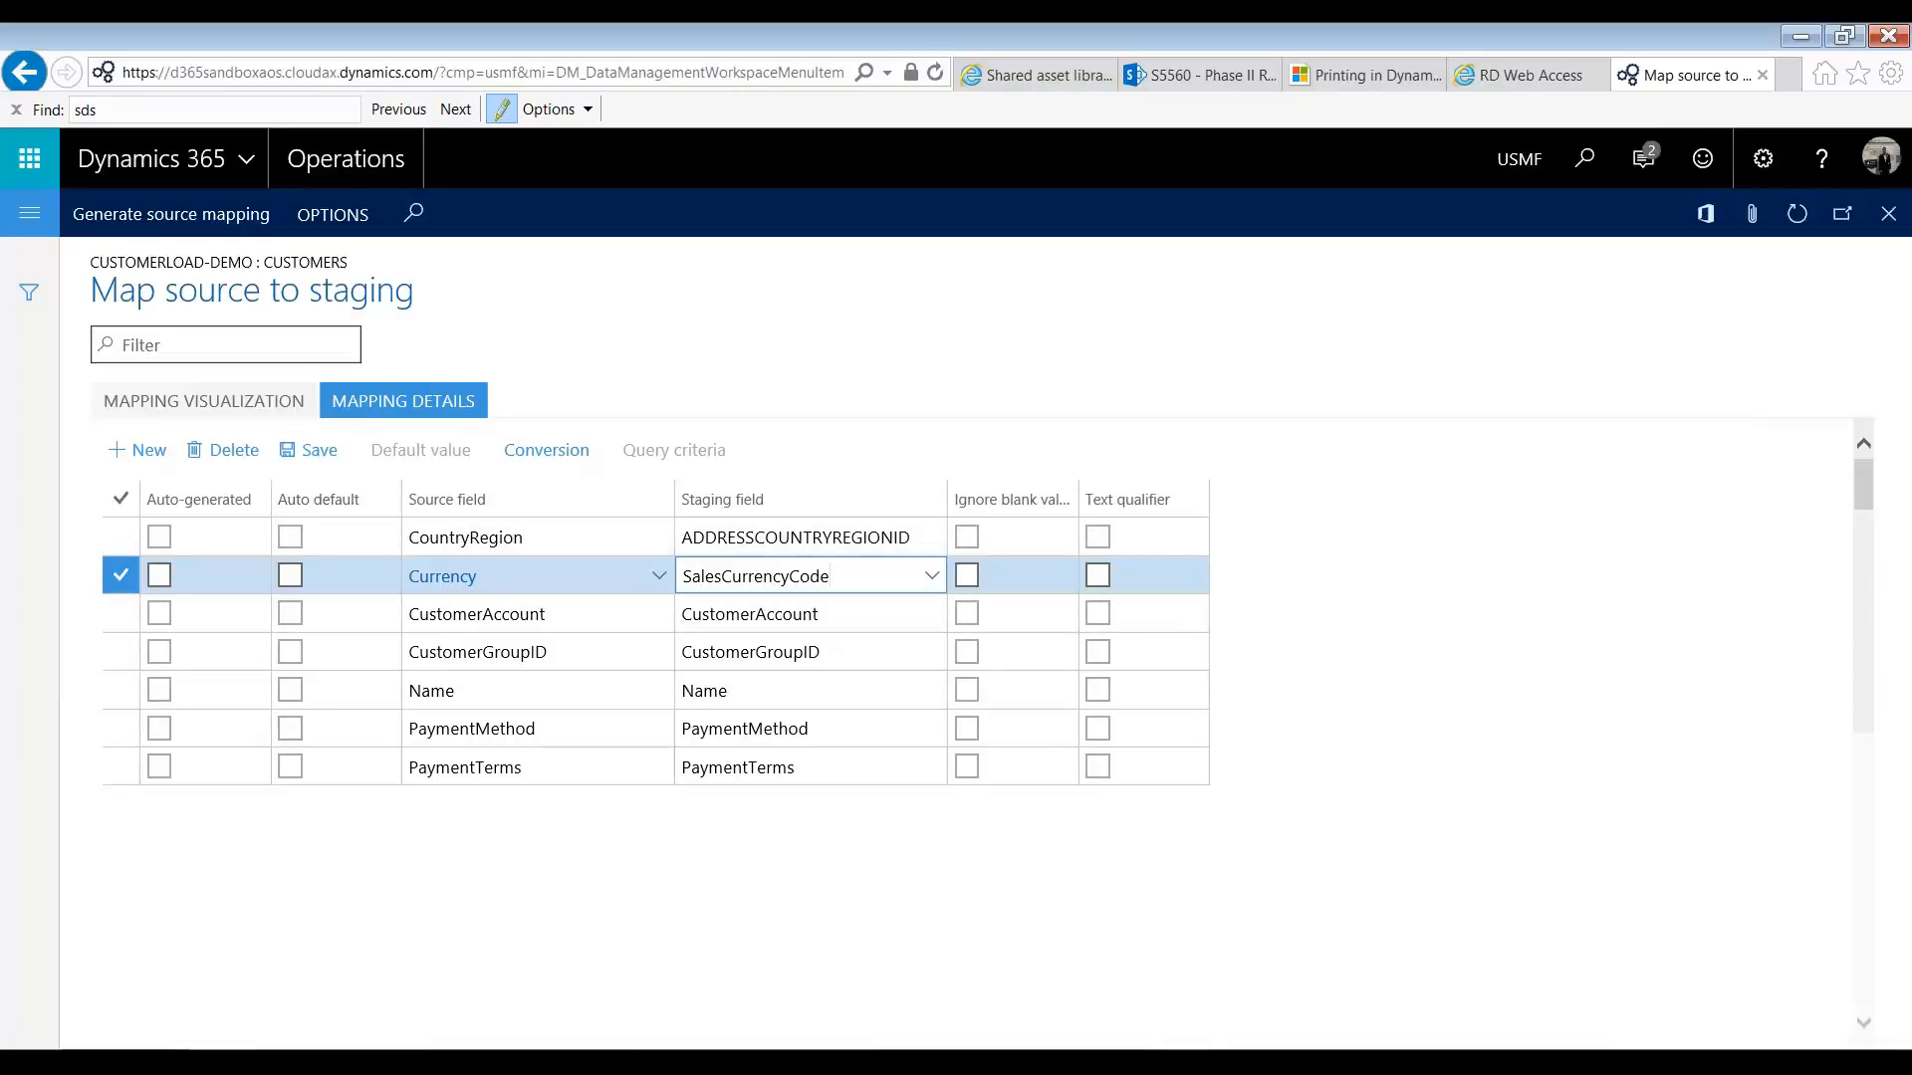
Step: Switch to Customers.xlsx in Excel and rename the header in G1 to SalesCurrencyCode
{"action": "key", "text": "alt+Tab"}
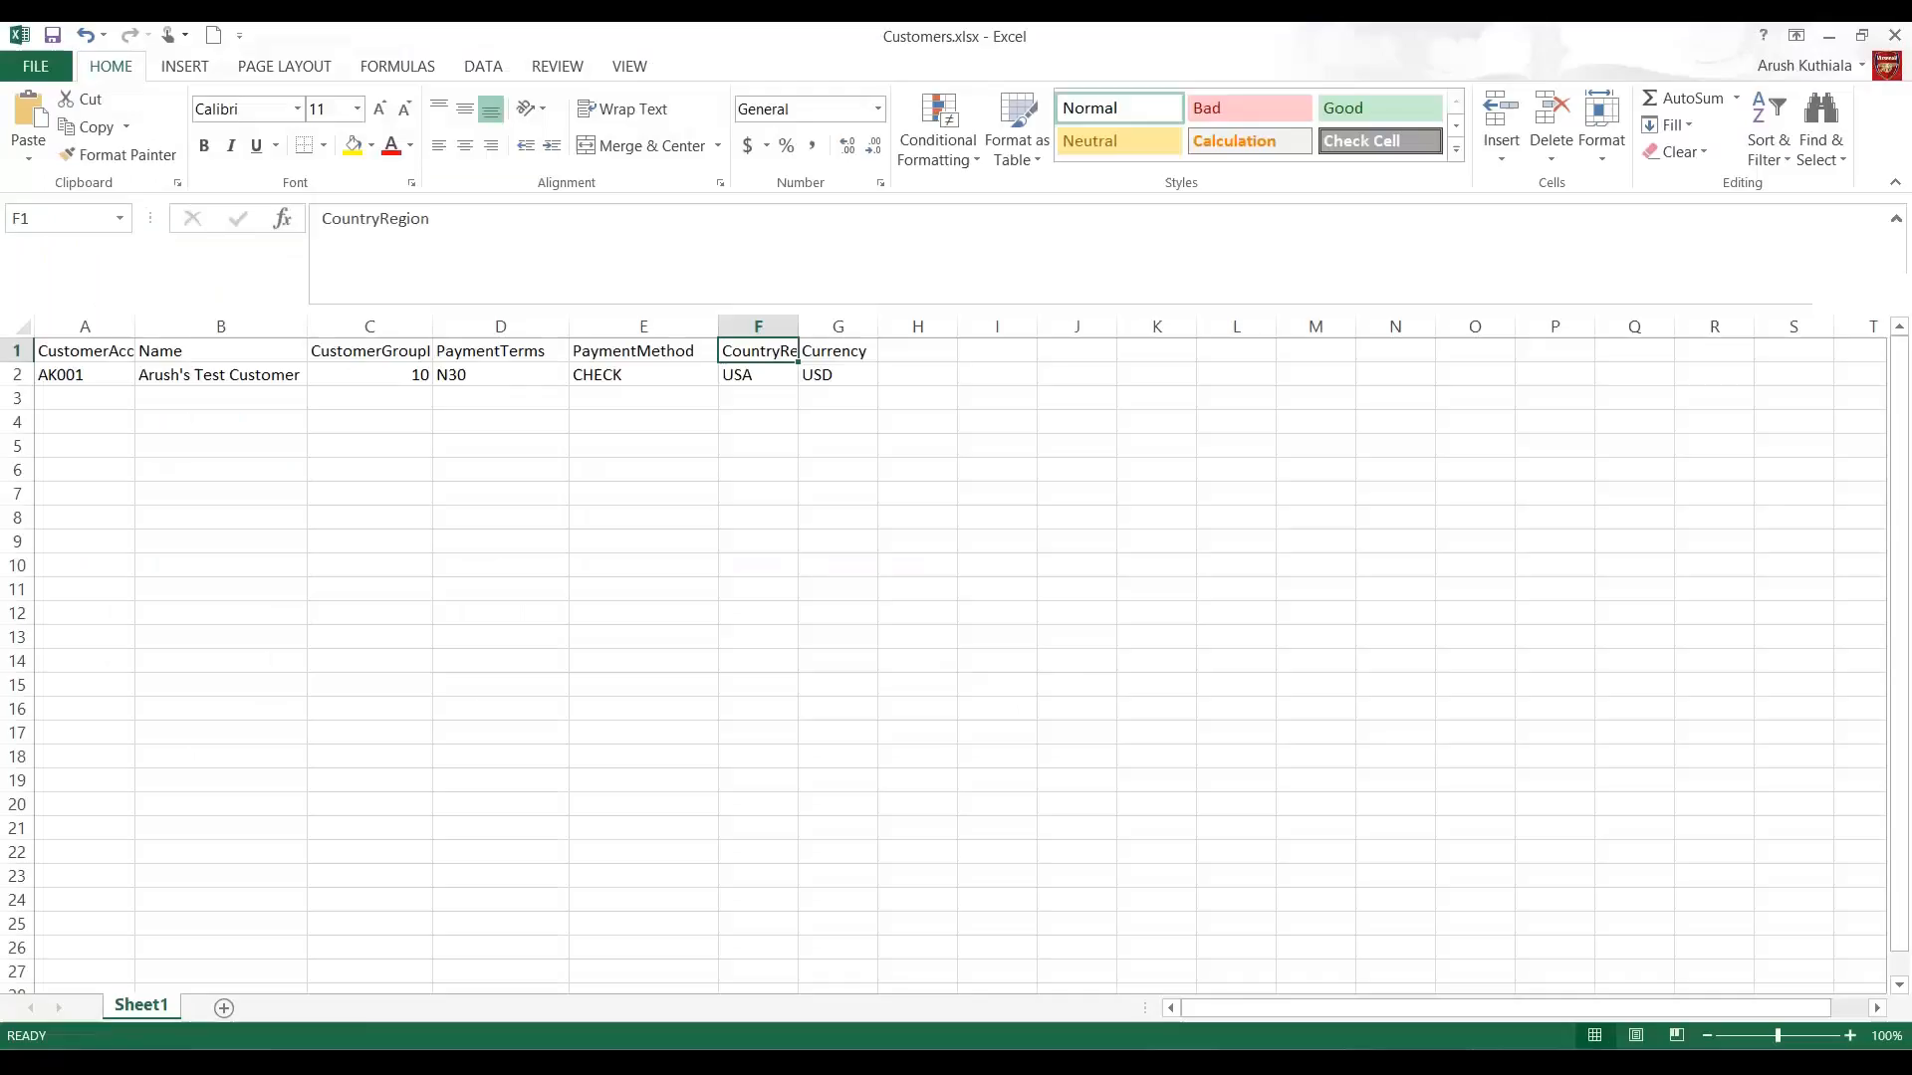
{"action": "left_click", "coordinate": [846, 344]}
{"action": "type", "text": "SalesCurrenc"}
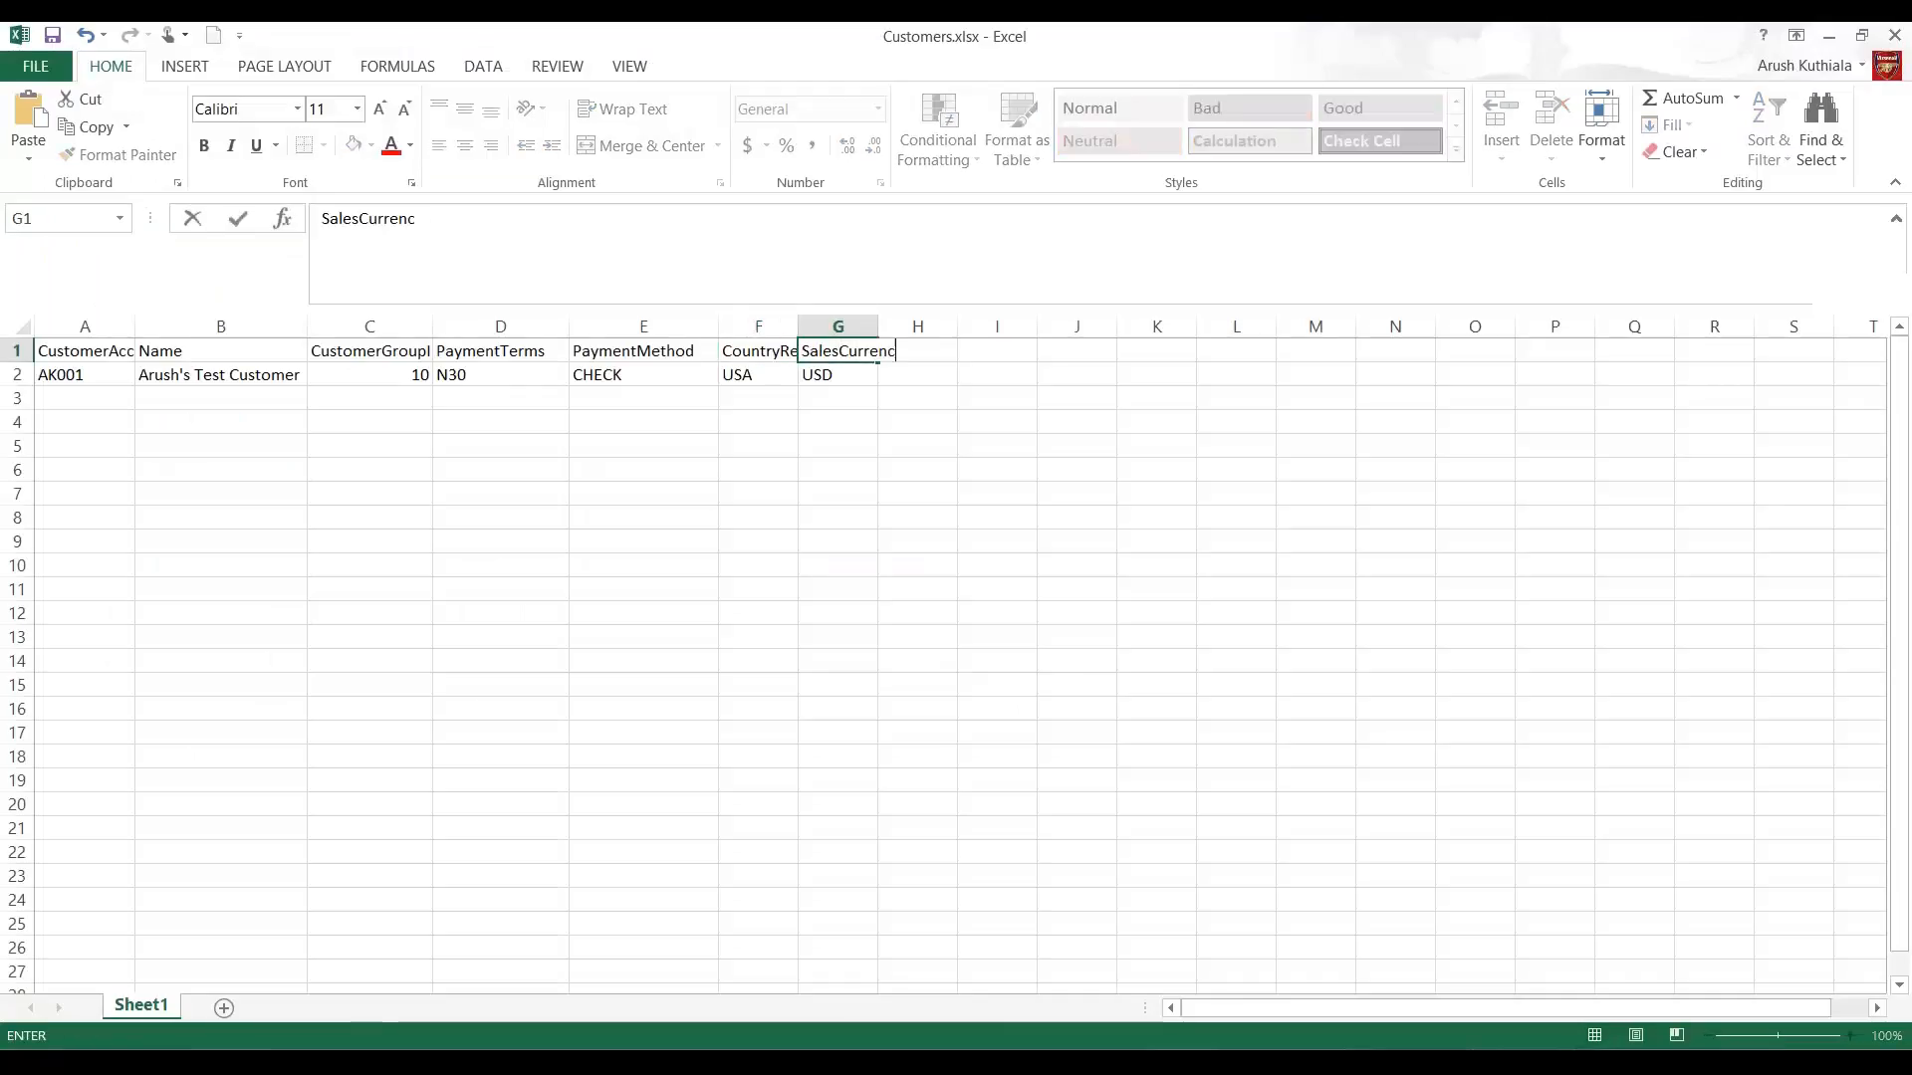
{"action": "type", "text": "yCode"}
Step: Rename the header in F1 to AddressCountryRegionID, correcting its capitalization
{"action": "left_click", "coordinate": [757, 350]}
{"action": "type", "text": "Add"}
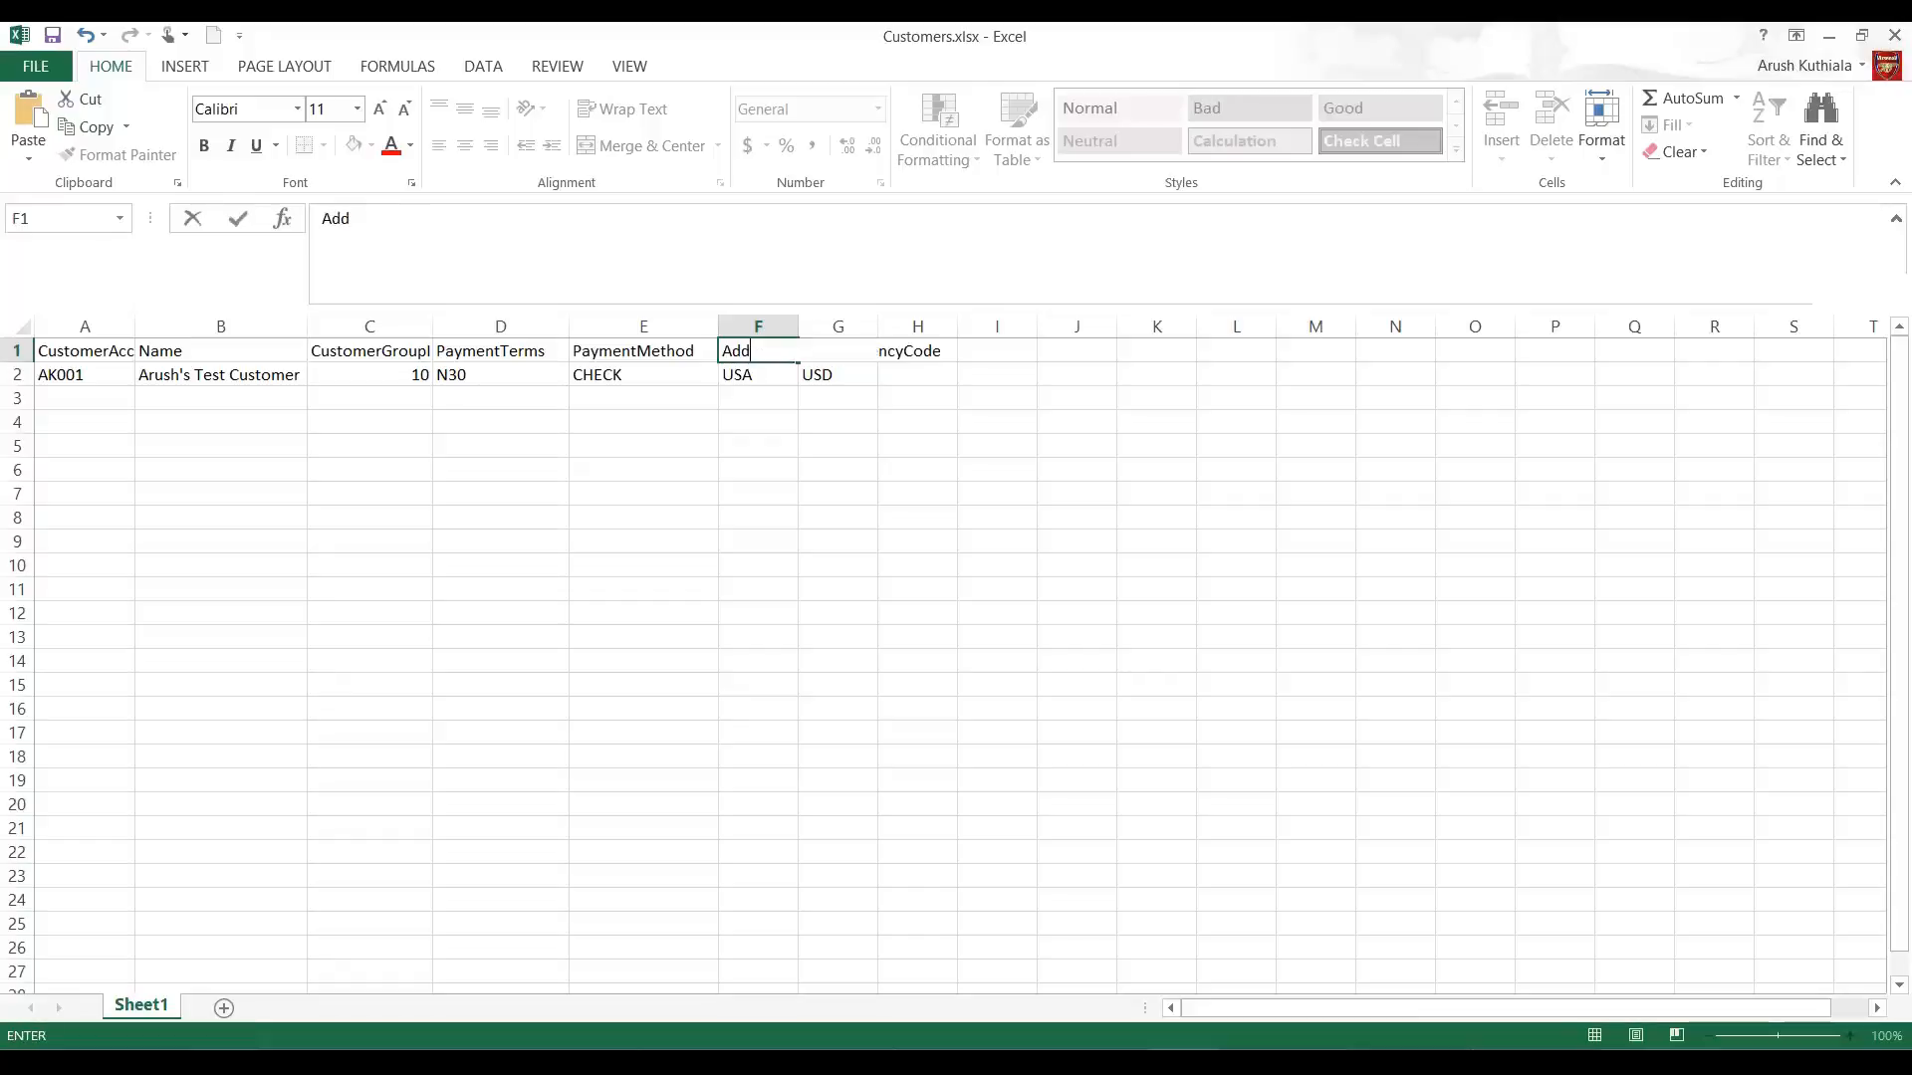
{"action": "type", "text": "ressCountryRegion"}
{"action": "key", "text": "Return"}
{"action": "left_click", "coordinate": [757, 351]}
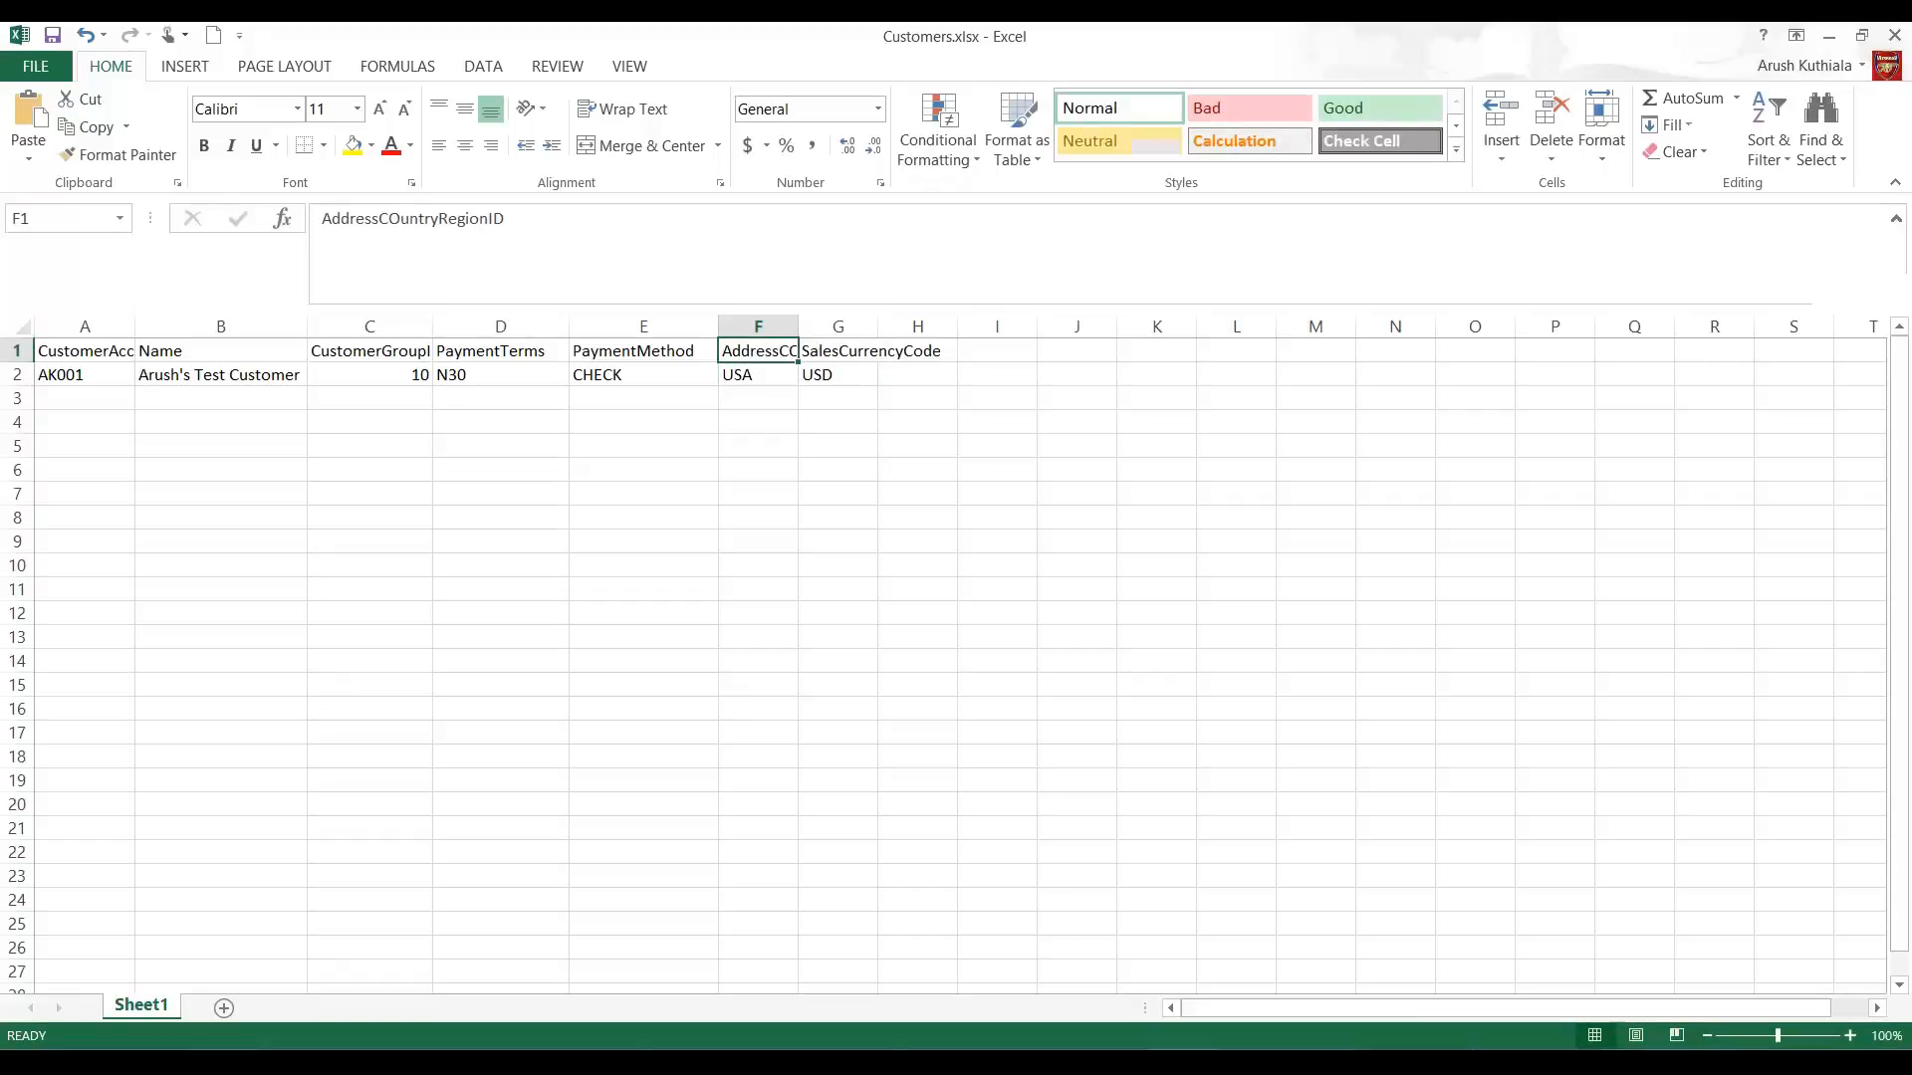
{"action": "left_click_drag", "start_coordinate": [401, 218], "coordinate": [389, 218]}
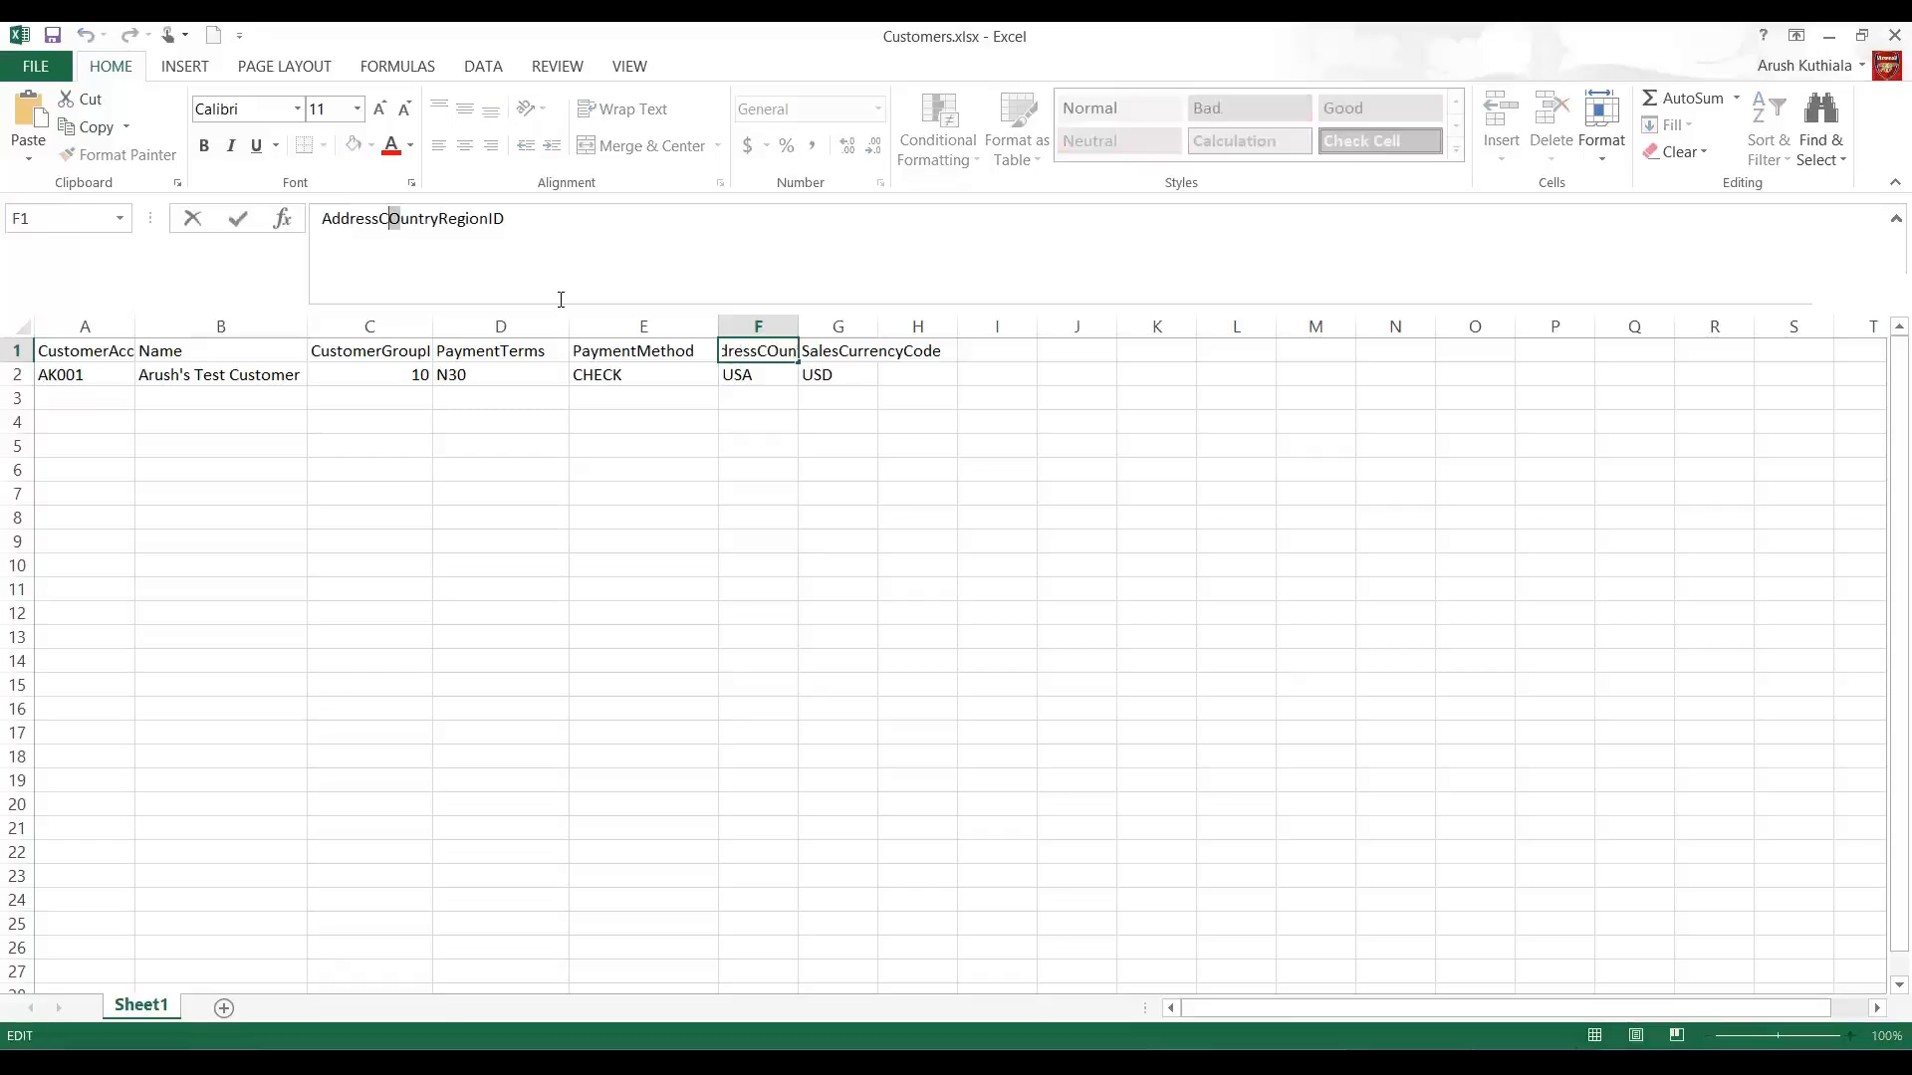
{"action": "type", "text": "o"}
{"action": "key", "text": "Return"}
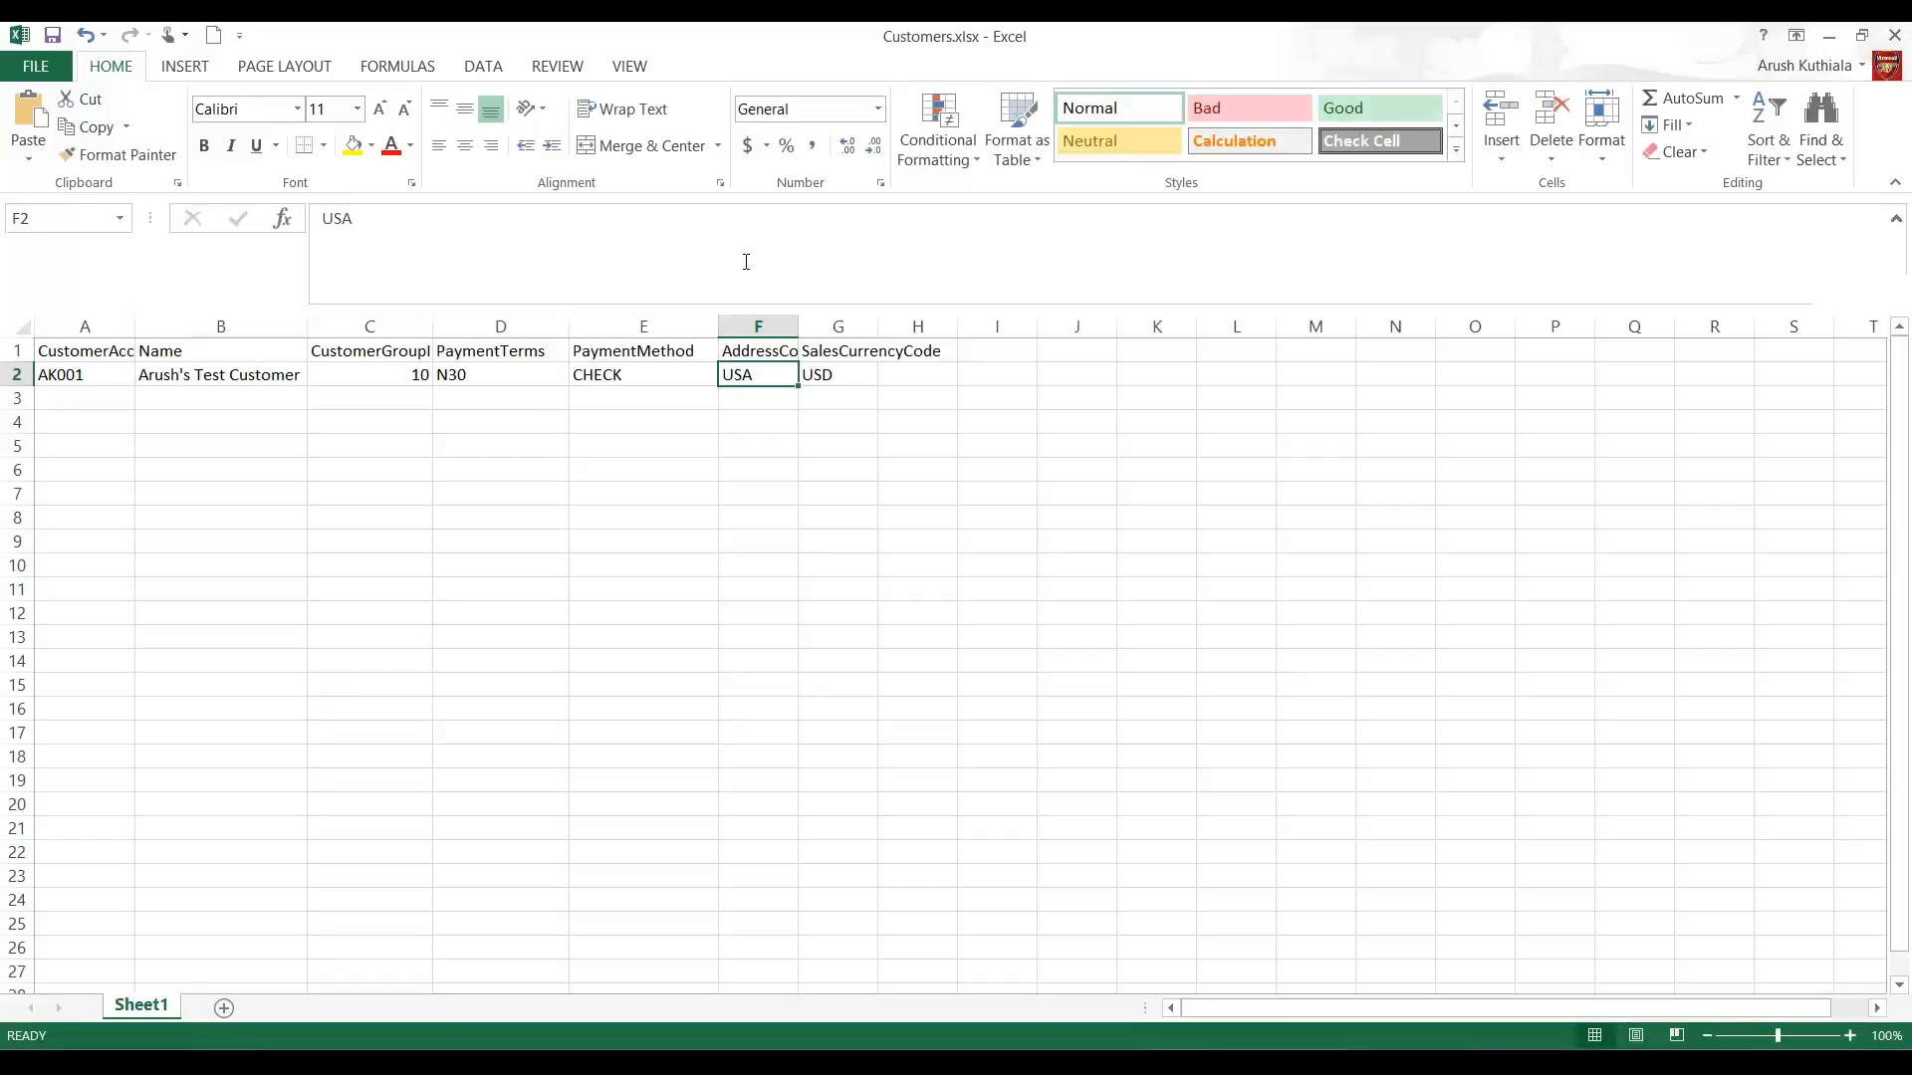
Step: Return to Dynamics 365, save the source-to-staging mapping and close it
{"action": "left_click", "coordinate": [1829, 36]}
{"action": "left_click", "coordinate": [311, 451]}
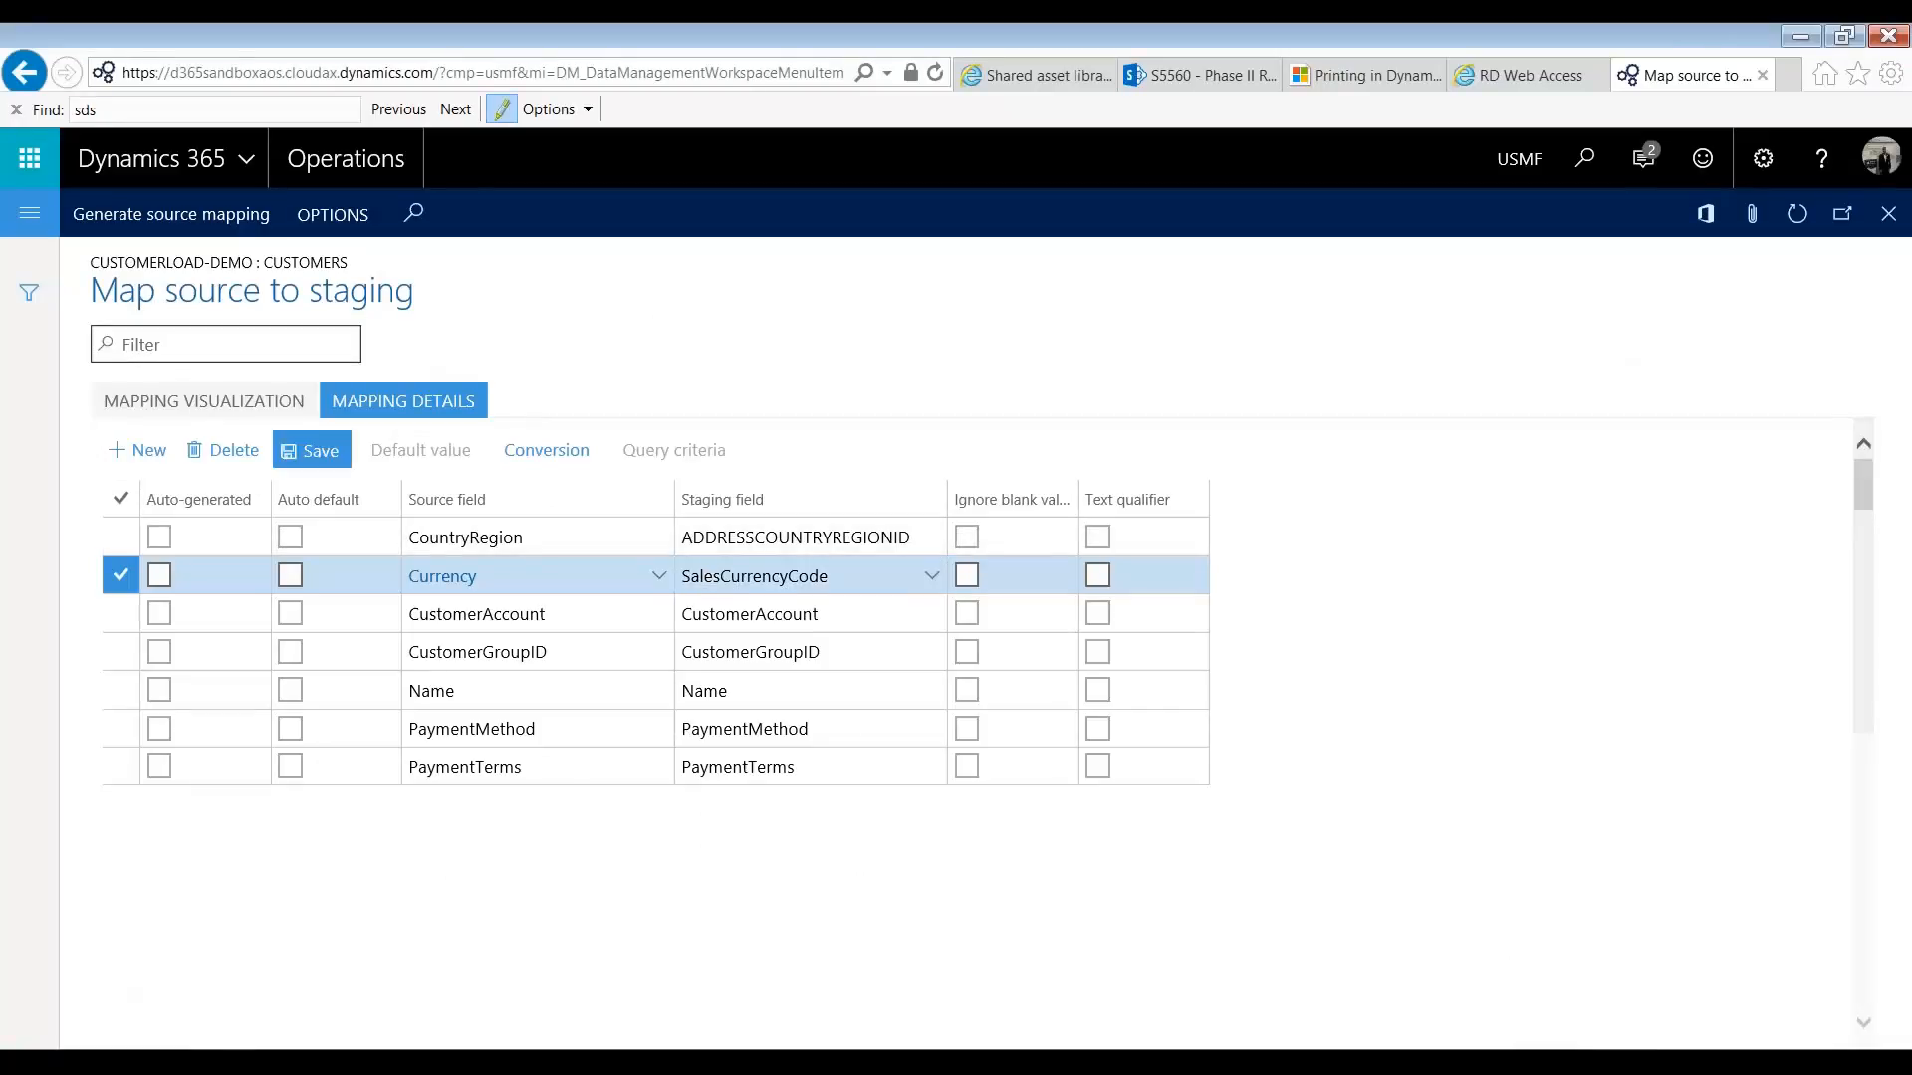
{"action": "left_click", "coordinate": [1891, 216]}
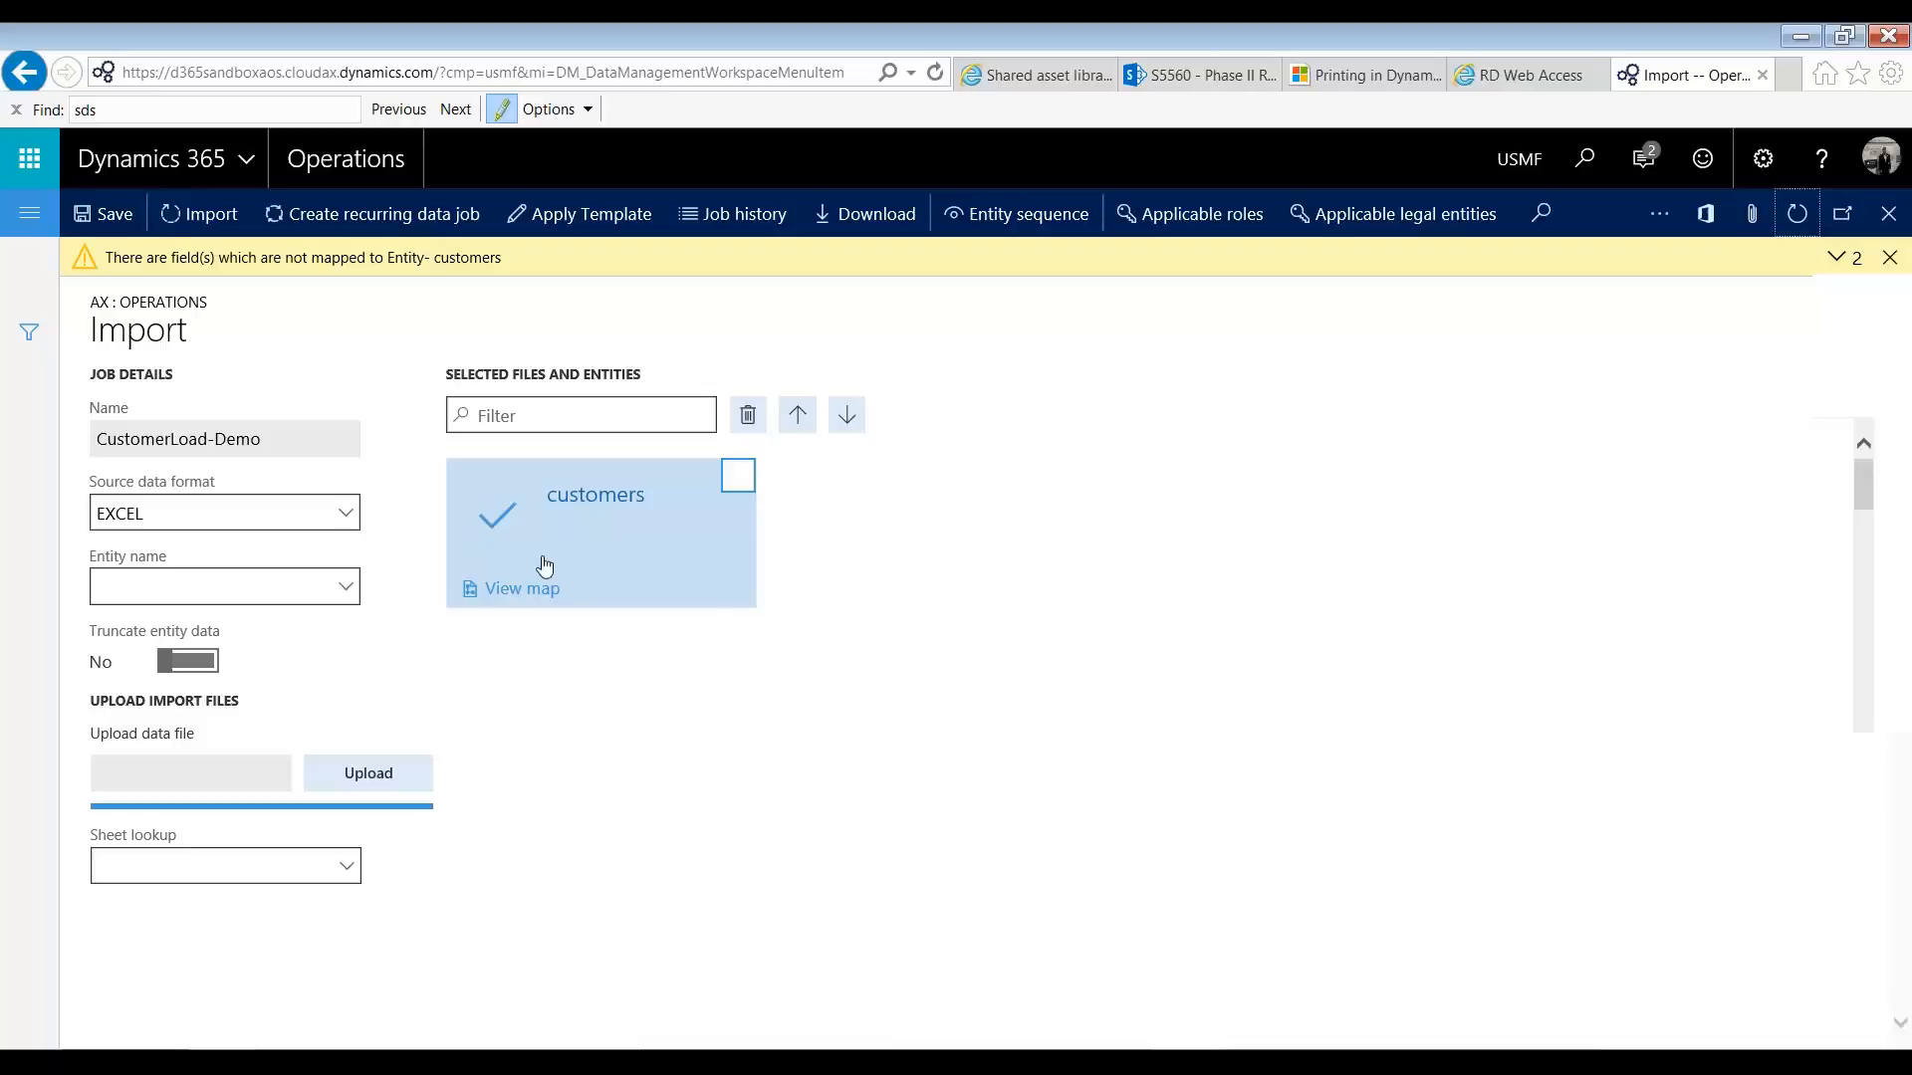
Step: Run the CustomerLoad-Demo import job, refresh its execution summary, and read the message in the customers staging data
{"action": "left_click", "coordinate": [201, 215]}
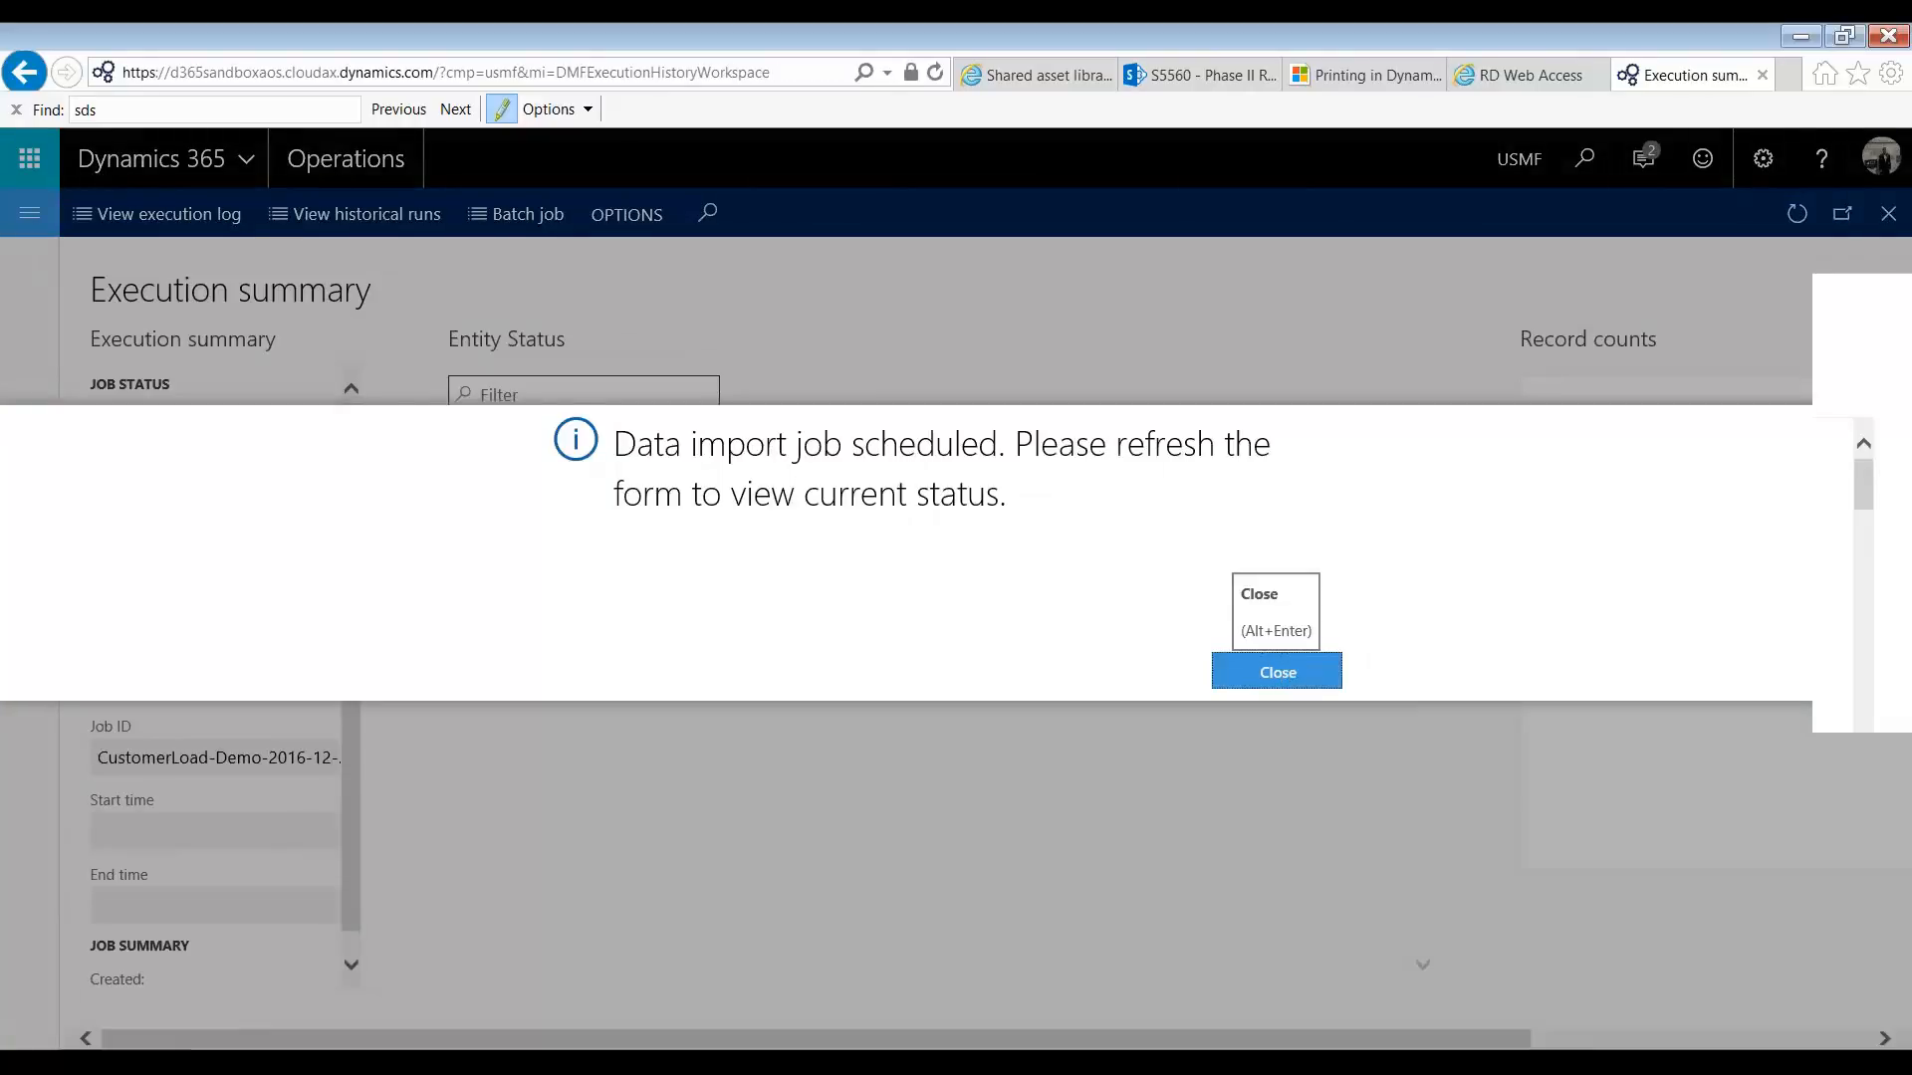
{"action": "left_click", "coordinate": [1287, 670]}
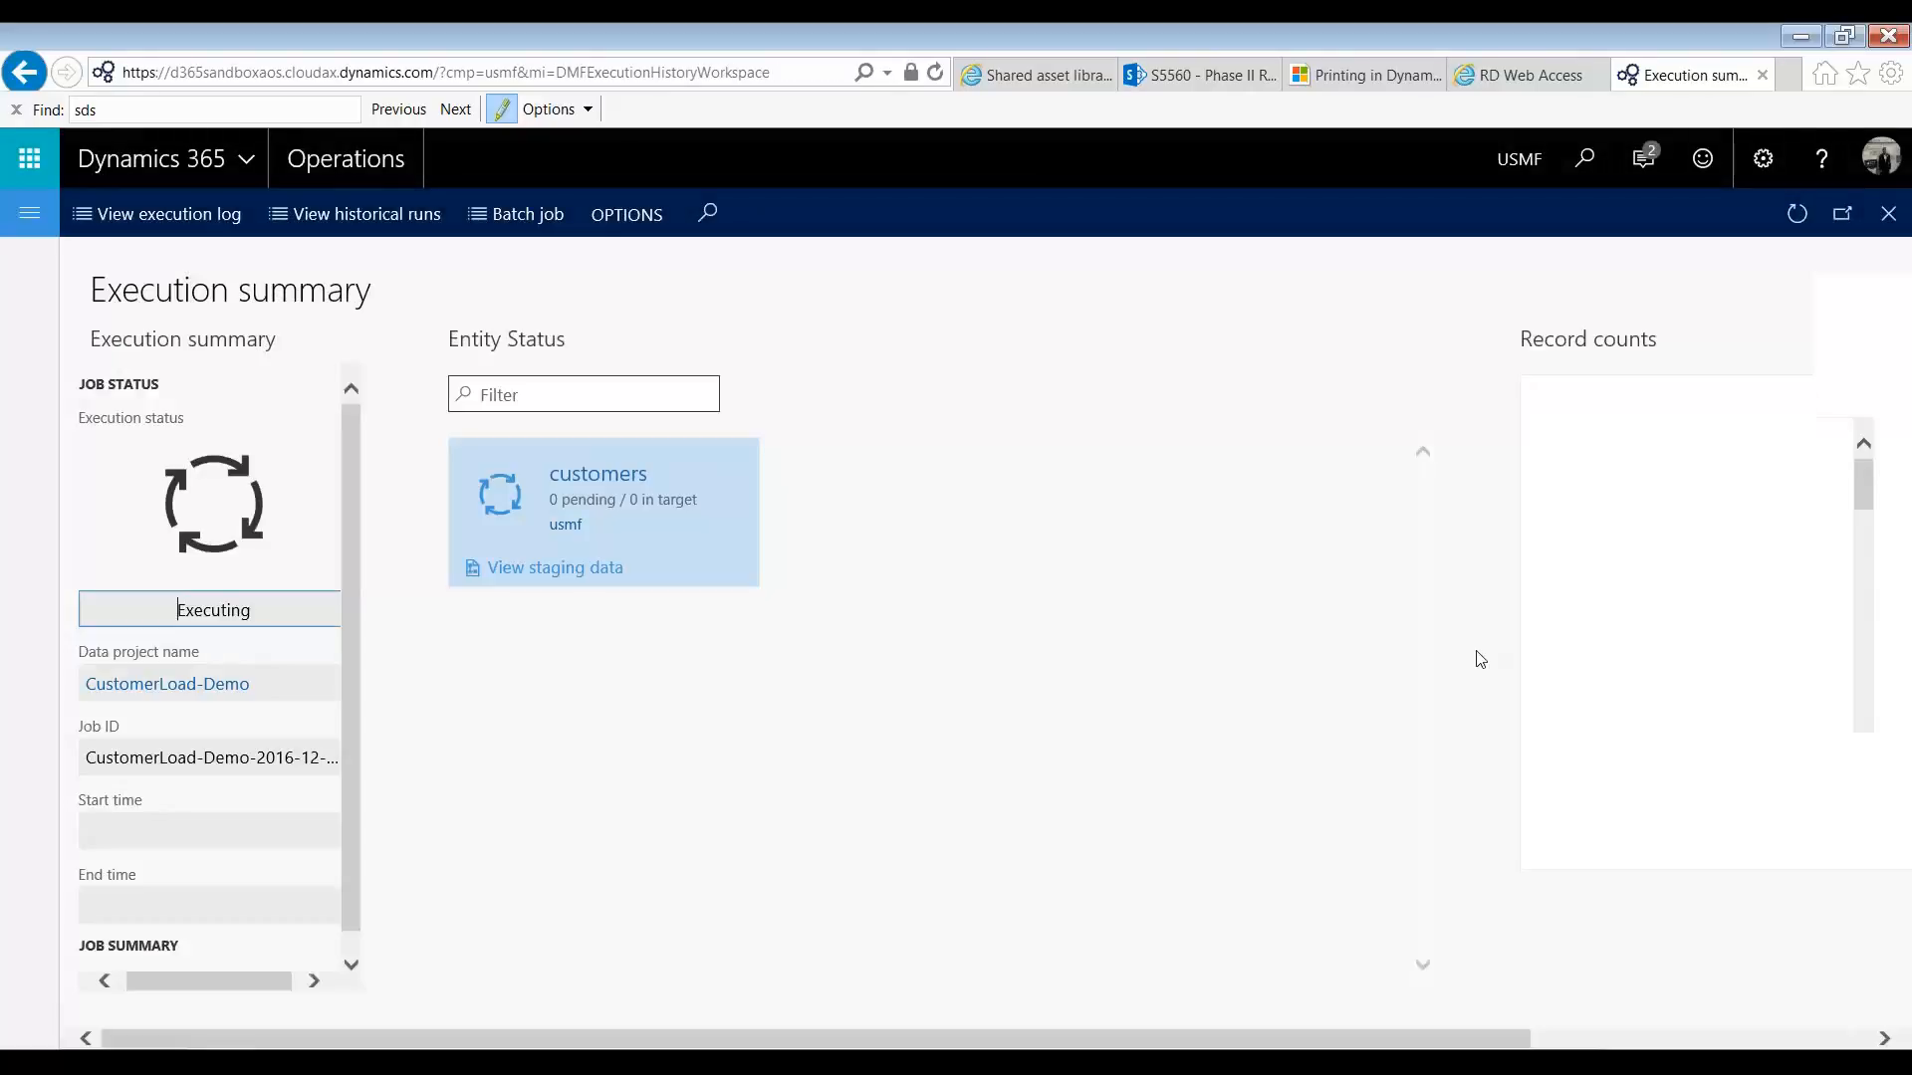
{"action": "left_click", "coordinate": [1797, 214]}
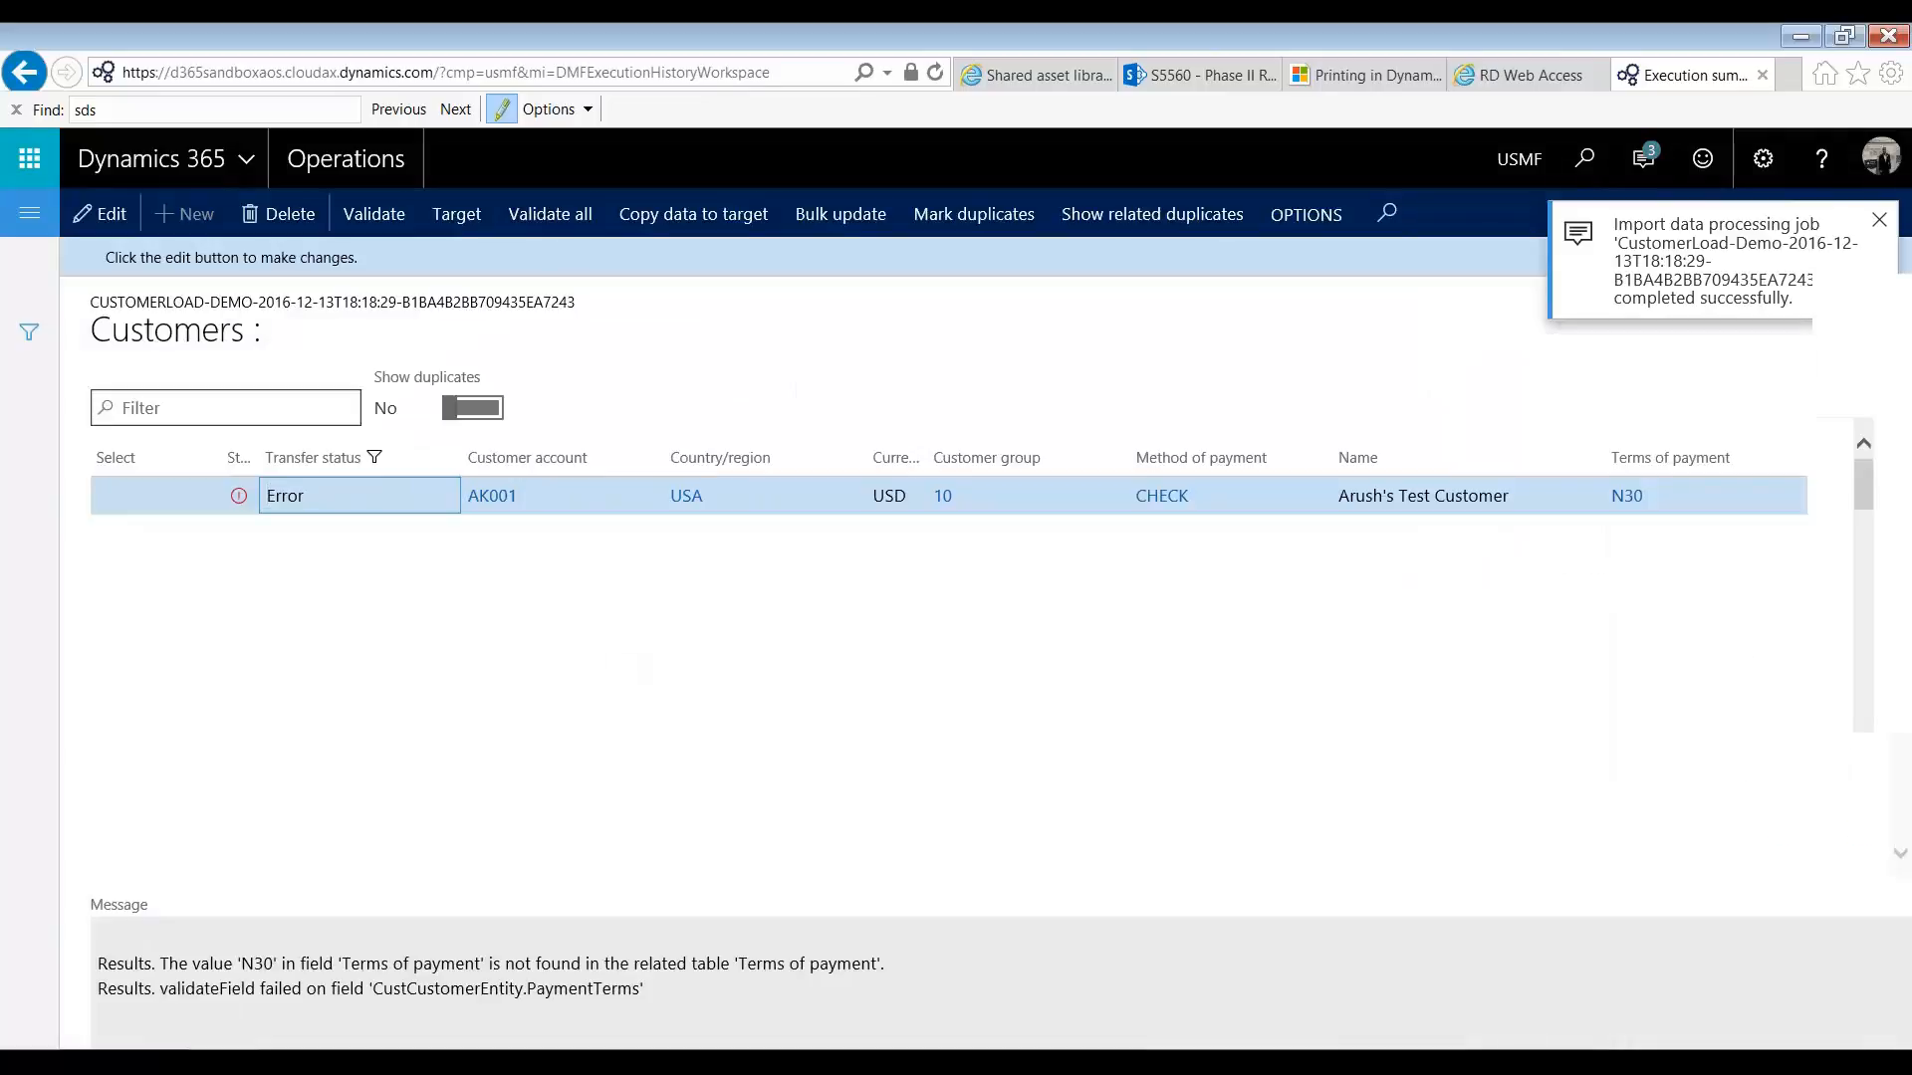
{"action": "left_click_drag", "start_coordinate": [241, 964], "coordinate": [274, 963]}
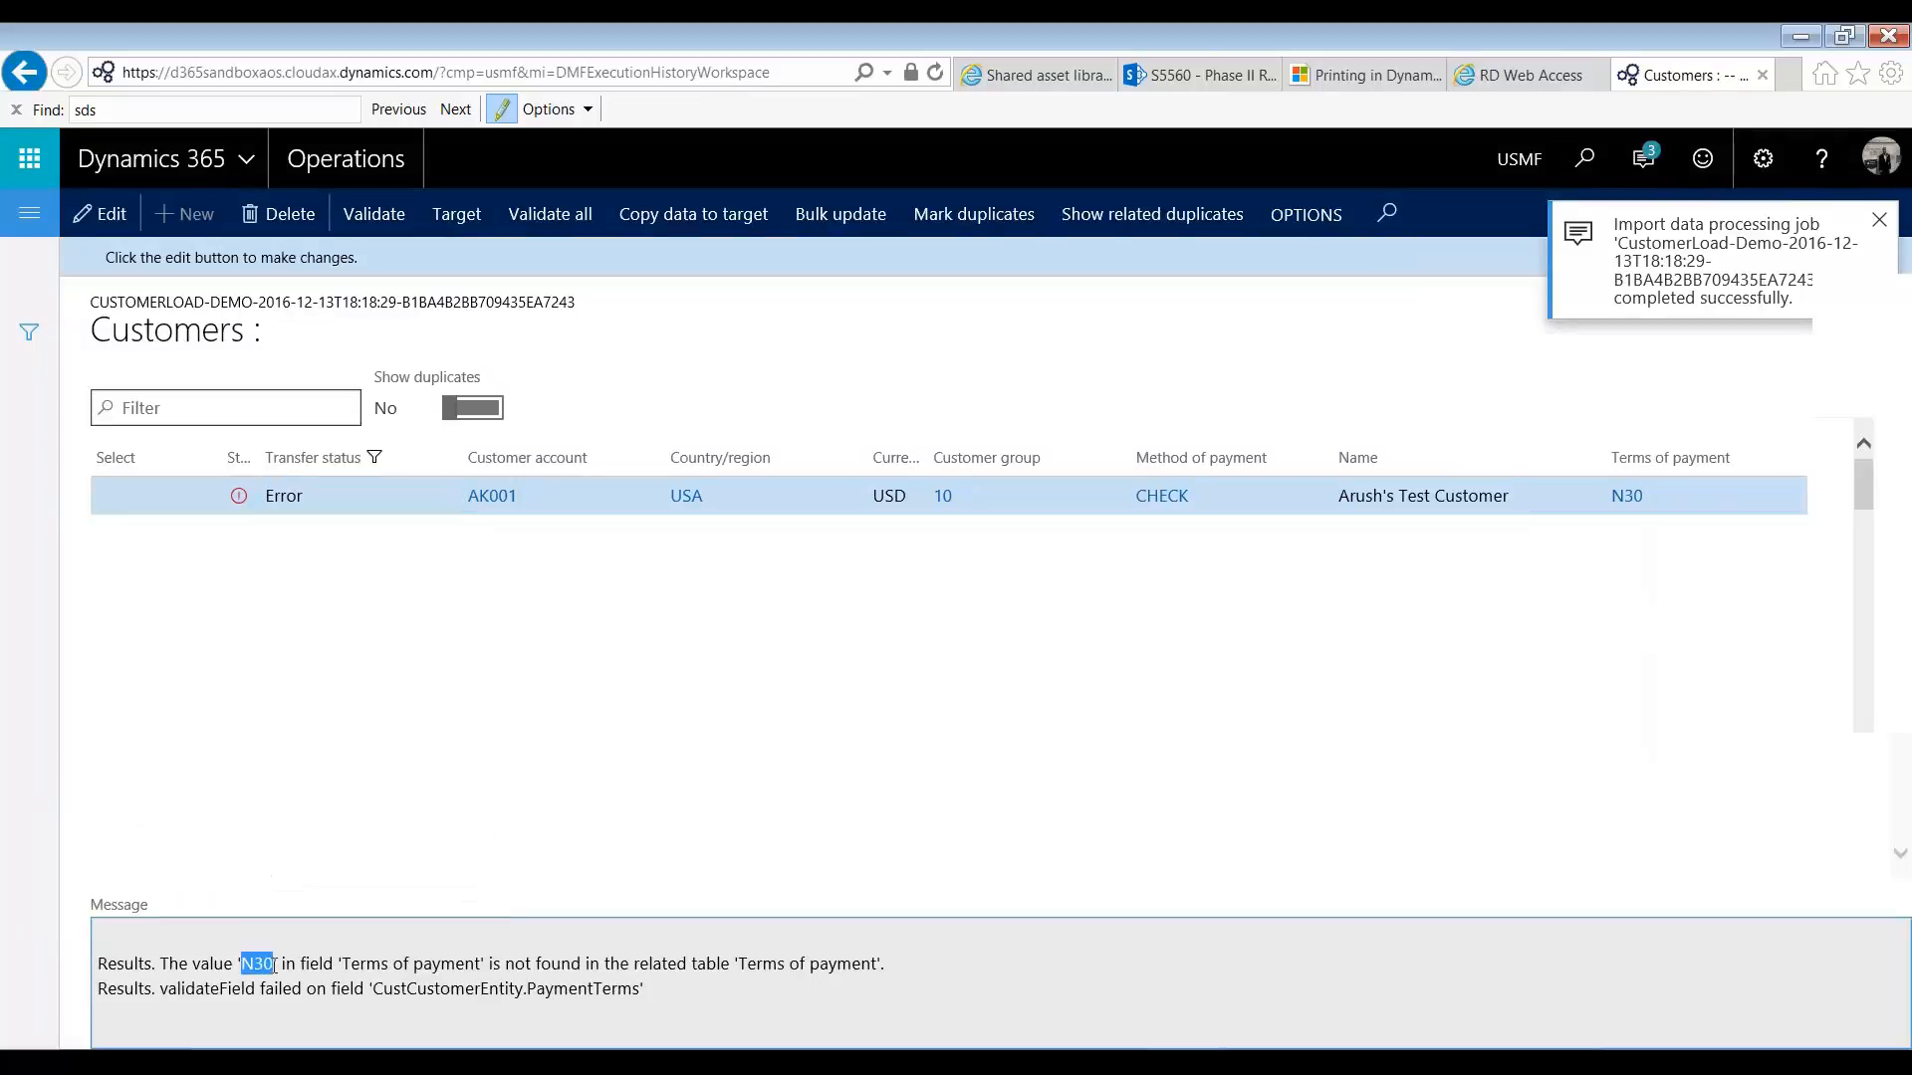
{"action": "left_click", "coordinate": [274, 964]}
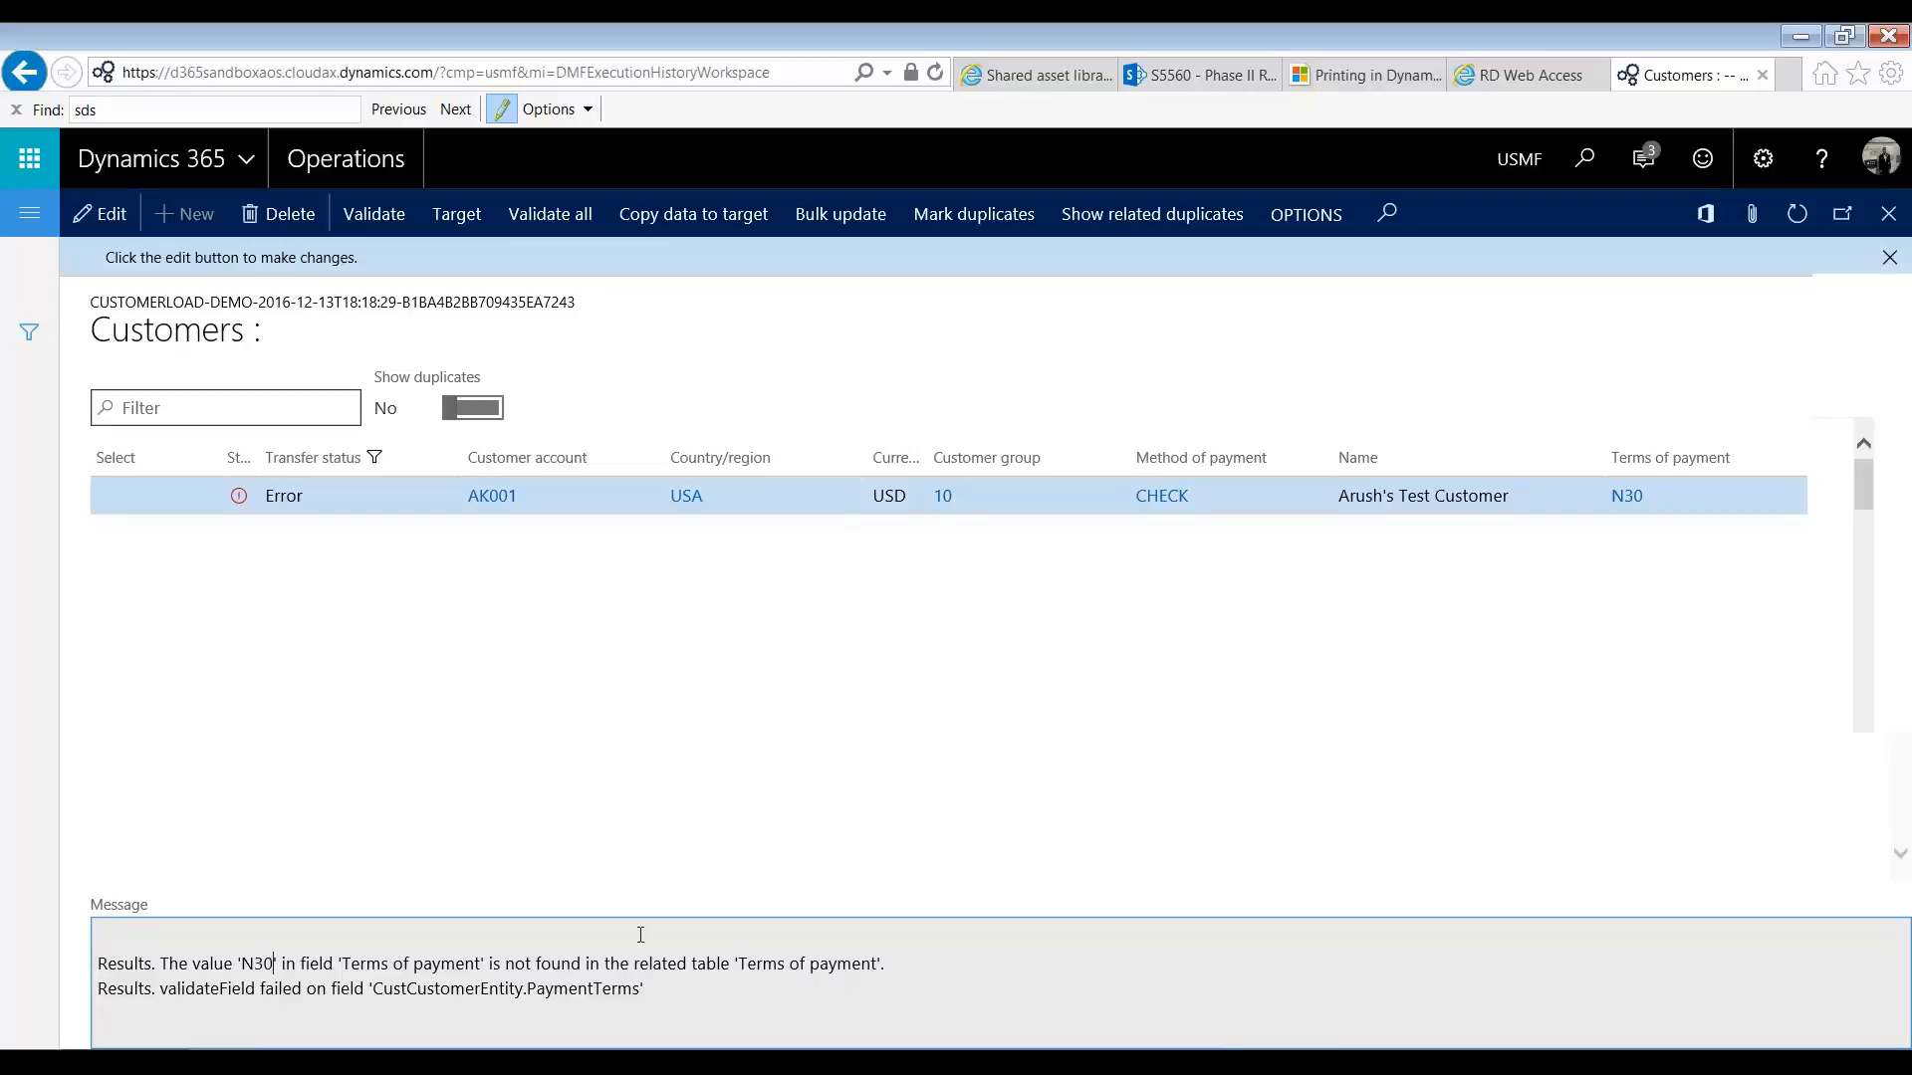
Step: Open the Accounts receivable terms of payment and look up the code for the 30-day net term
{"action": "left_click", "coordinate": [30, 213]}
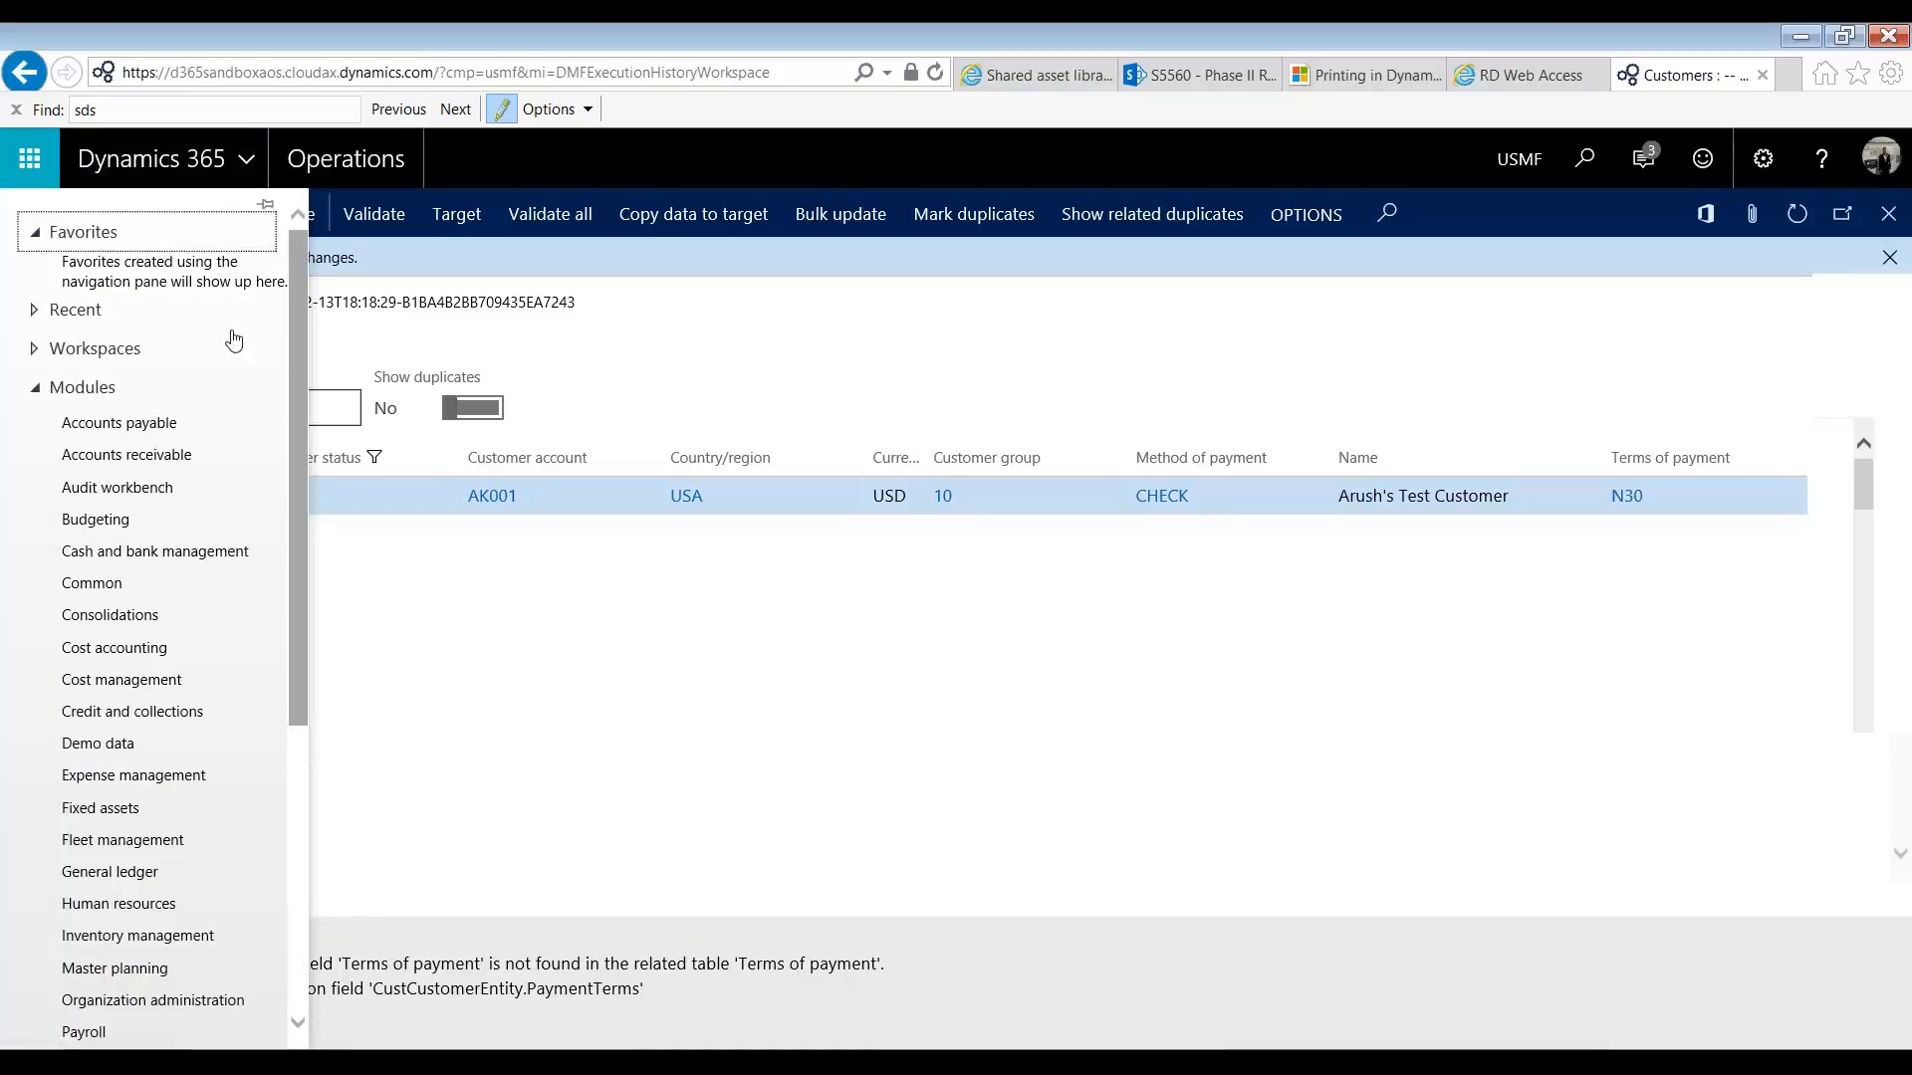
{"action": "left_click", "coordinate": [178, 458]}
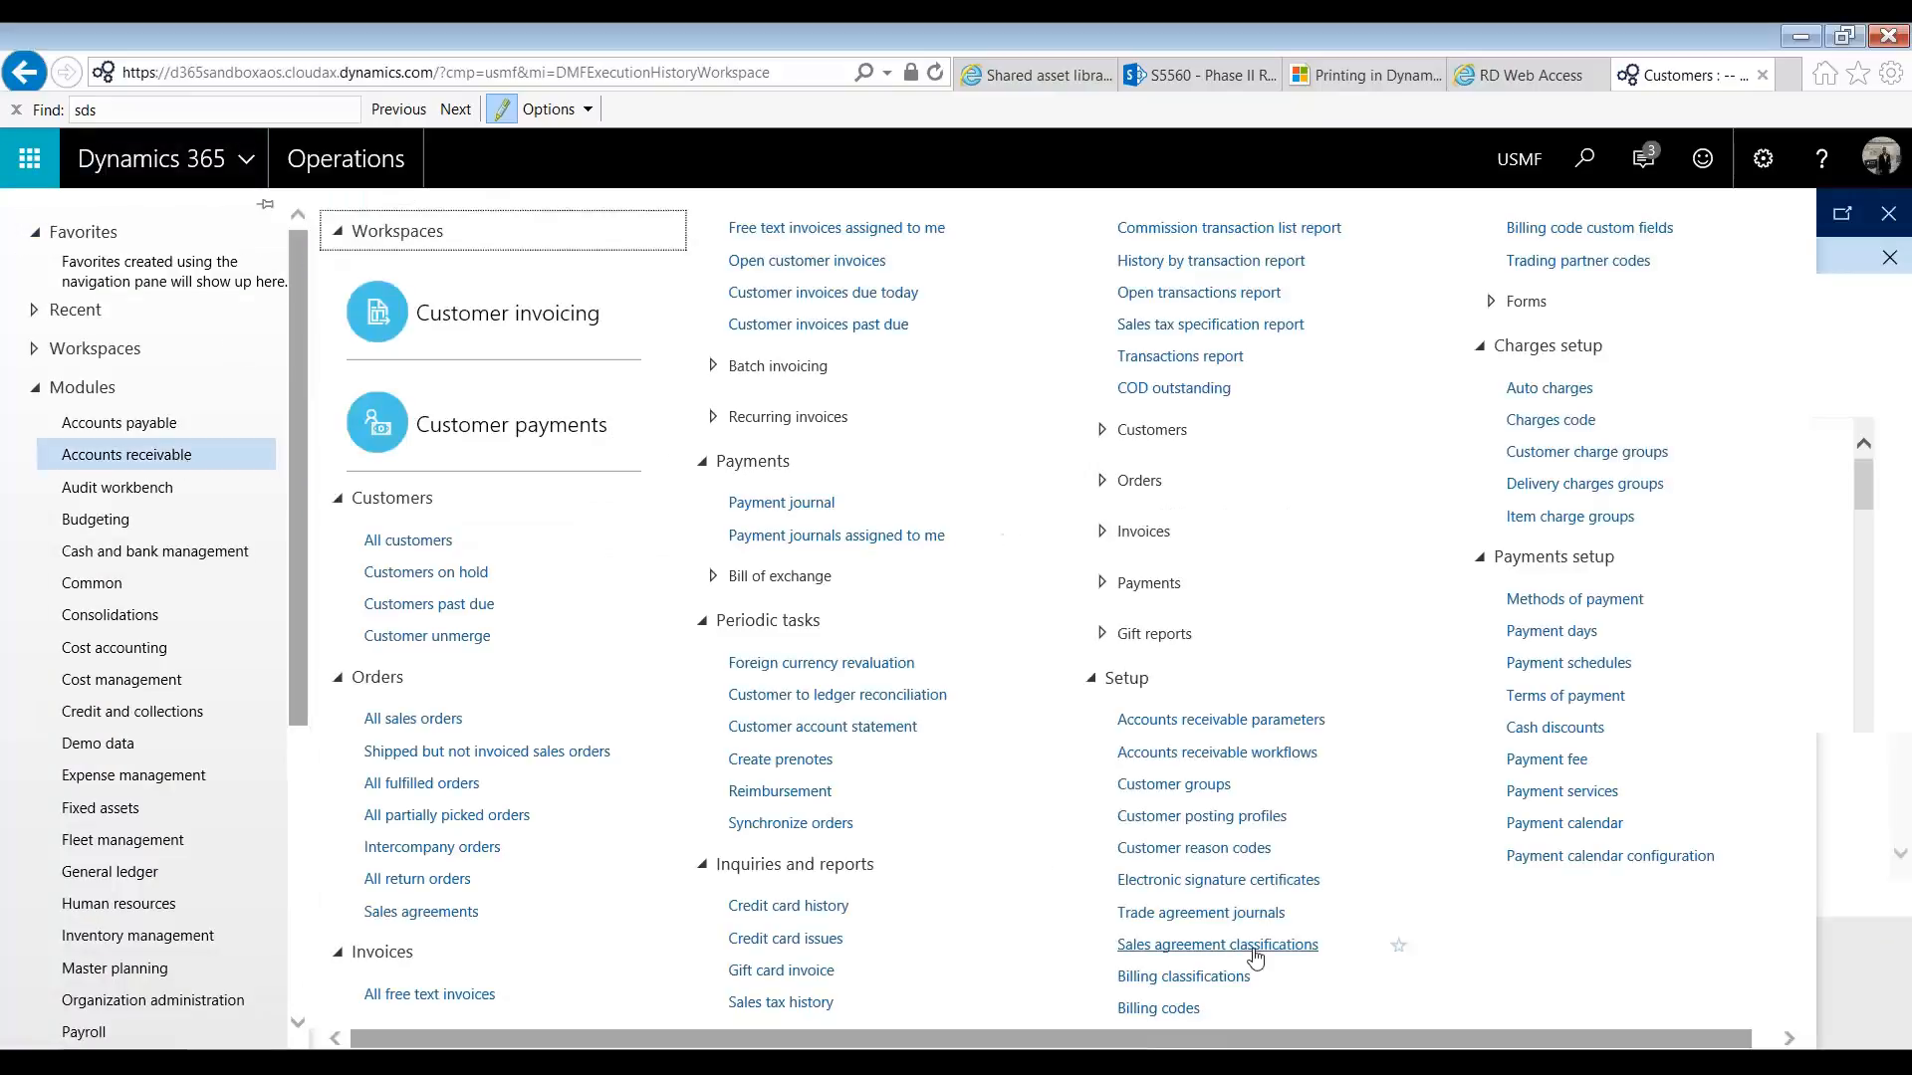
{"action": "left_click", "coordinate": [1608, 696]}
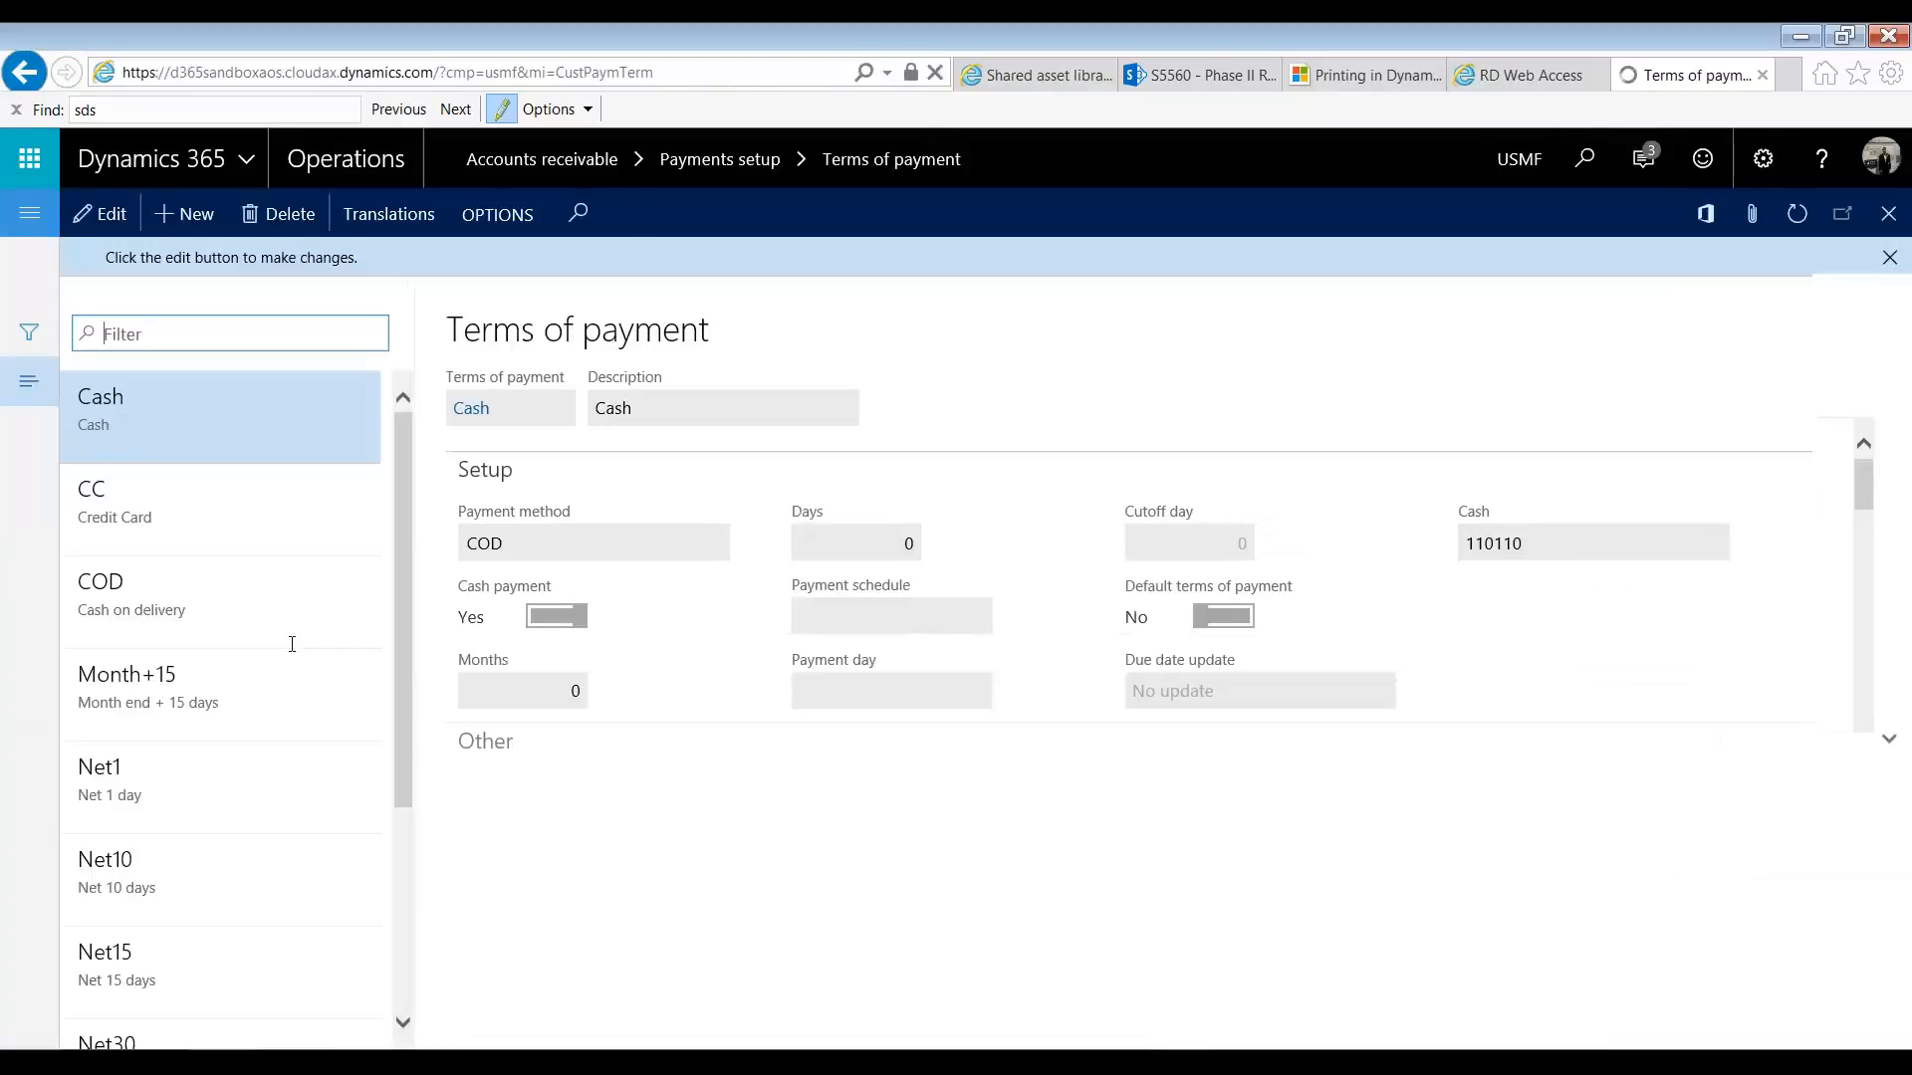
{"action": "scroll", "coordinate": [285, 640], "scroll_direction": "down", "scroll_amount": 3}
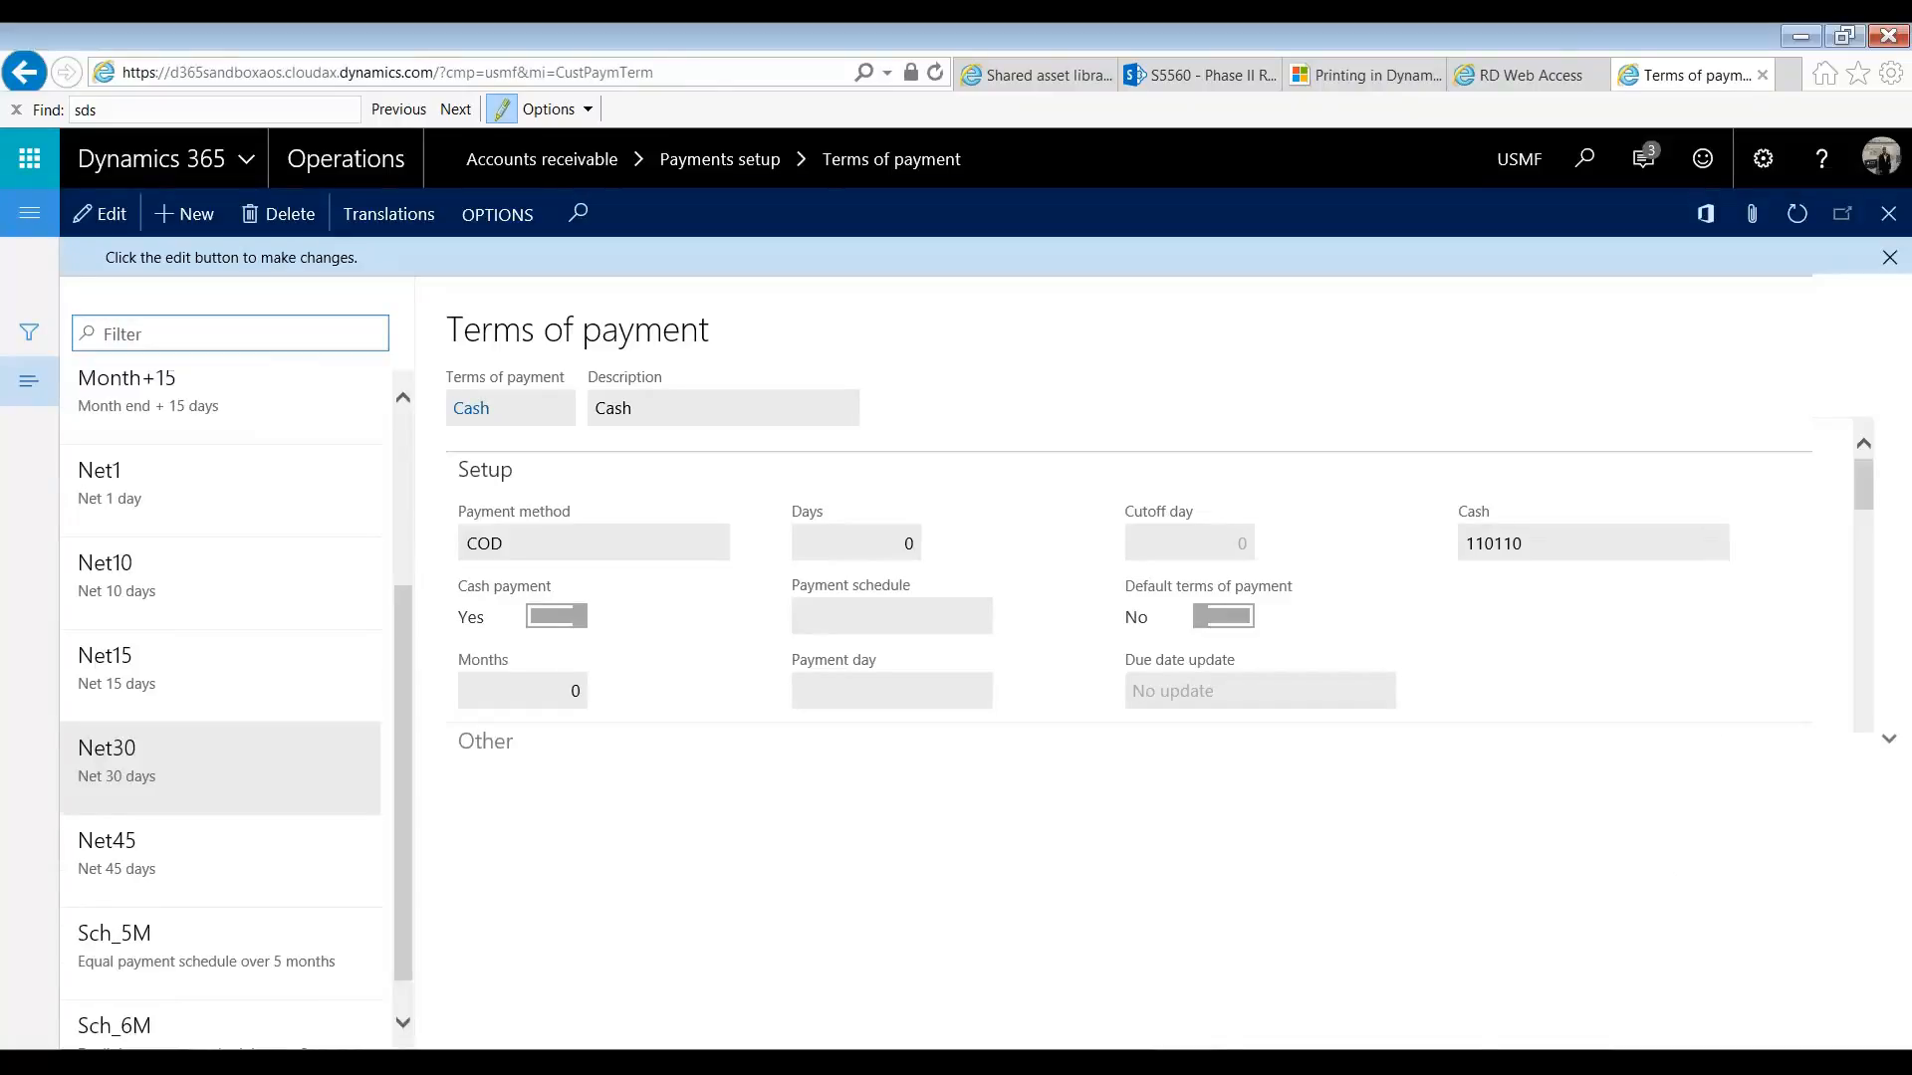
Step: Switch to Customers.xlsx in Excel and set the PaymentTerms value in D2 to Net30
{"action": "key", "text": "alt+Tab"}
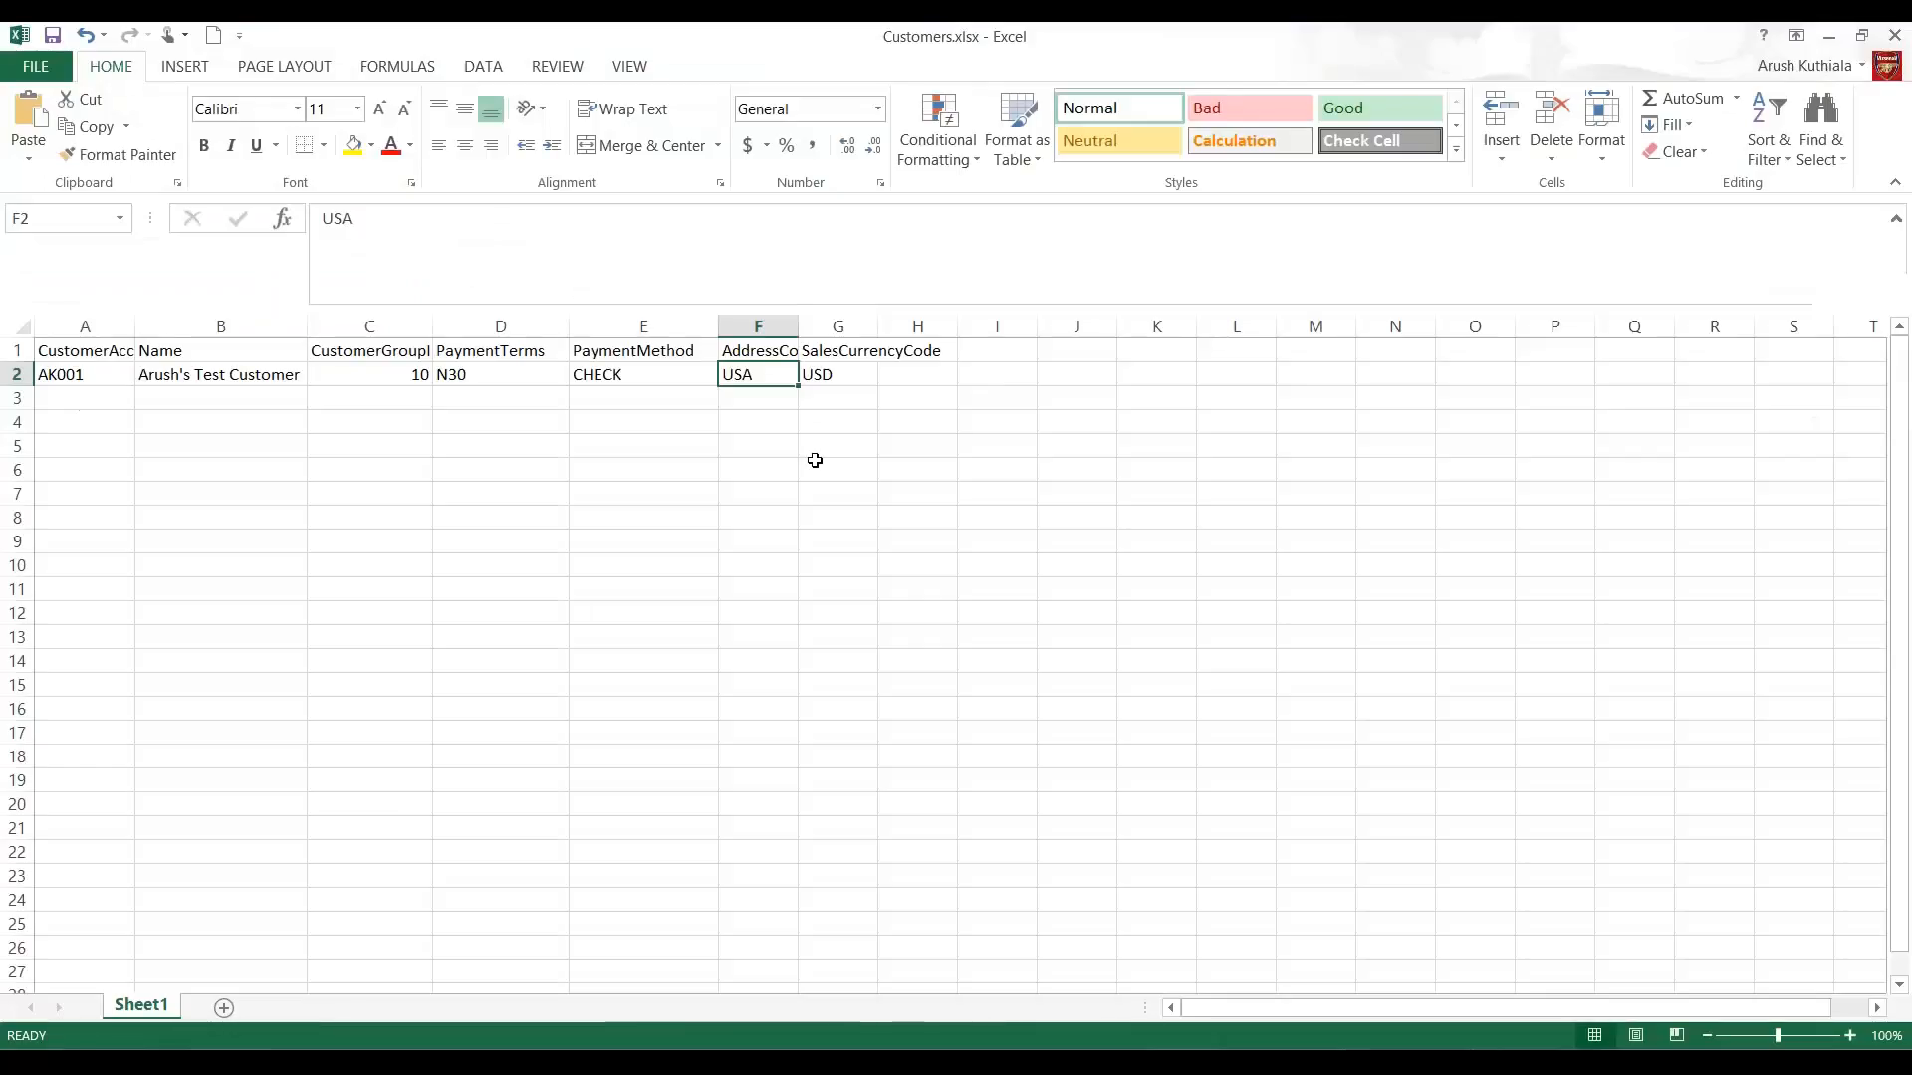
{"action": "key", "text": "Left"}
{"action": "key", "text": "Left"}
{"action": "type", "text": "Net"}
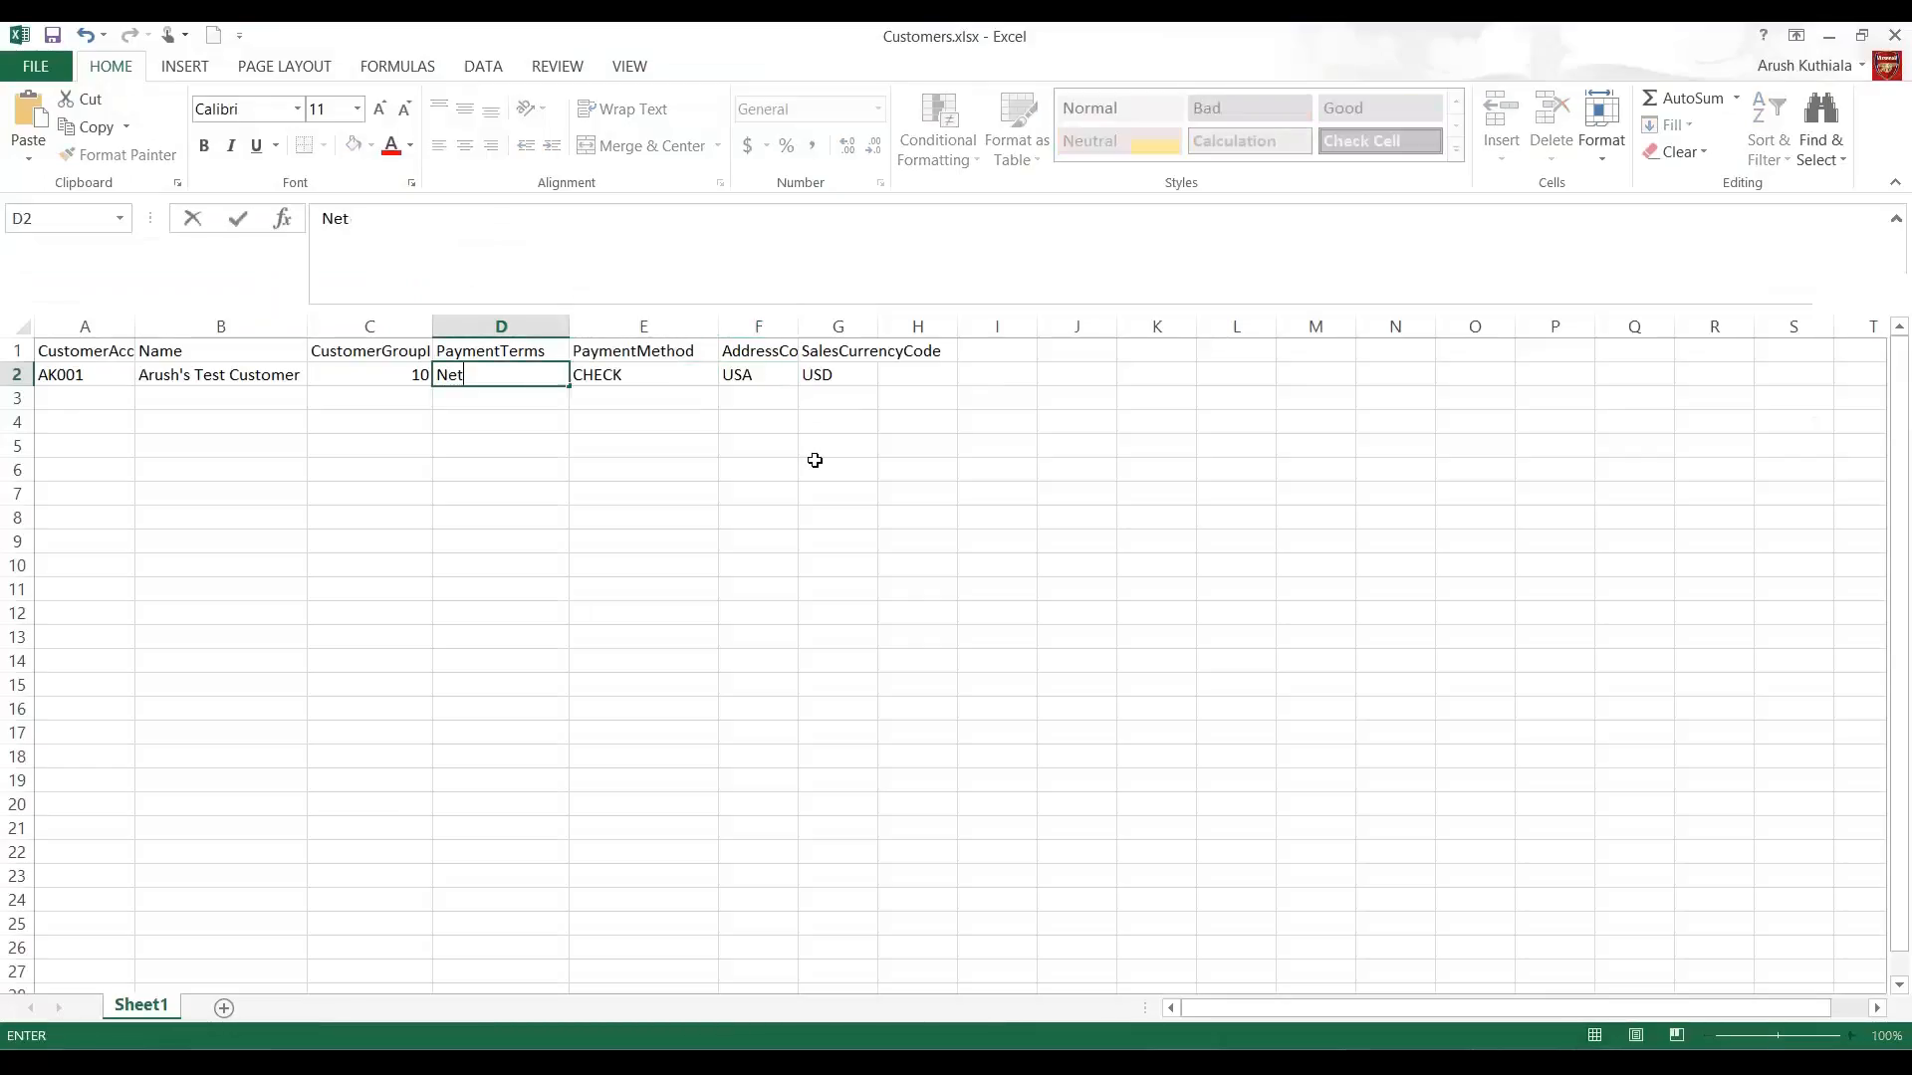
{"action": "type", "text": "30"}
{"action": "key", "text": "Return"}
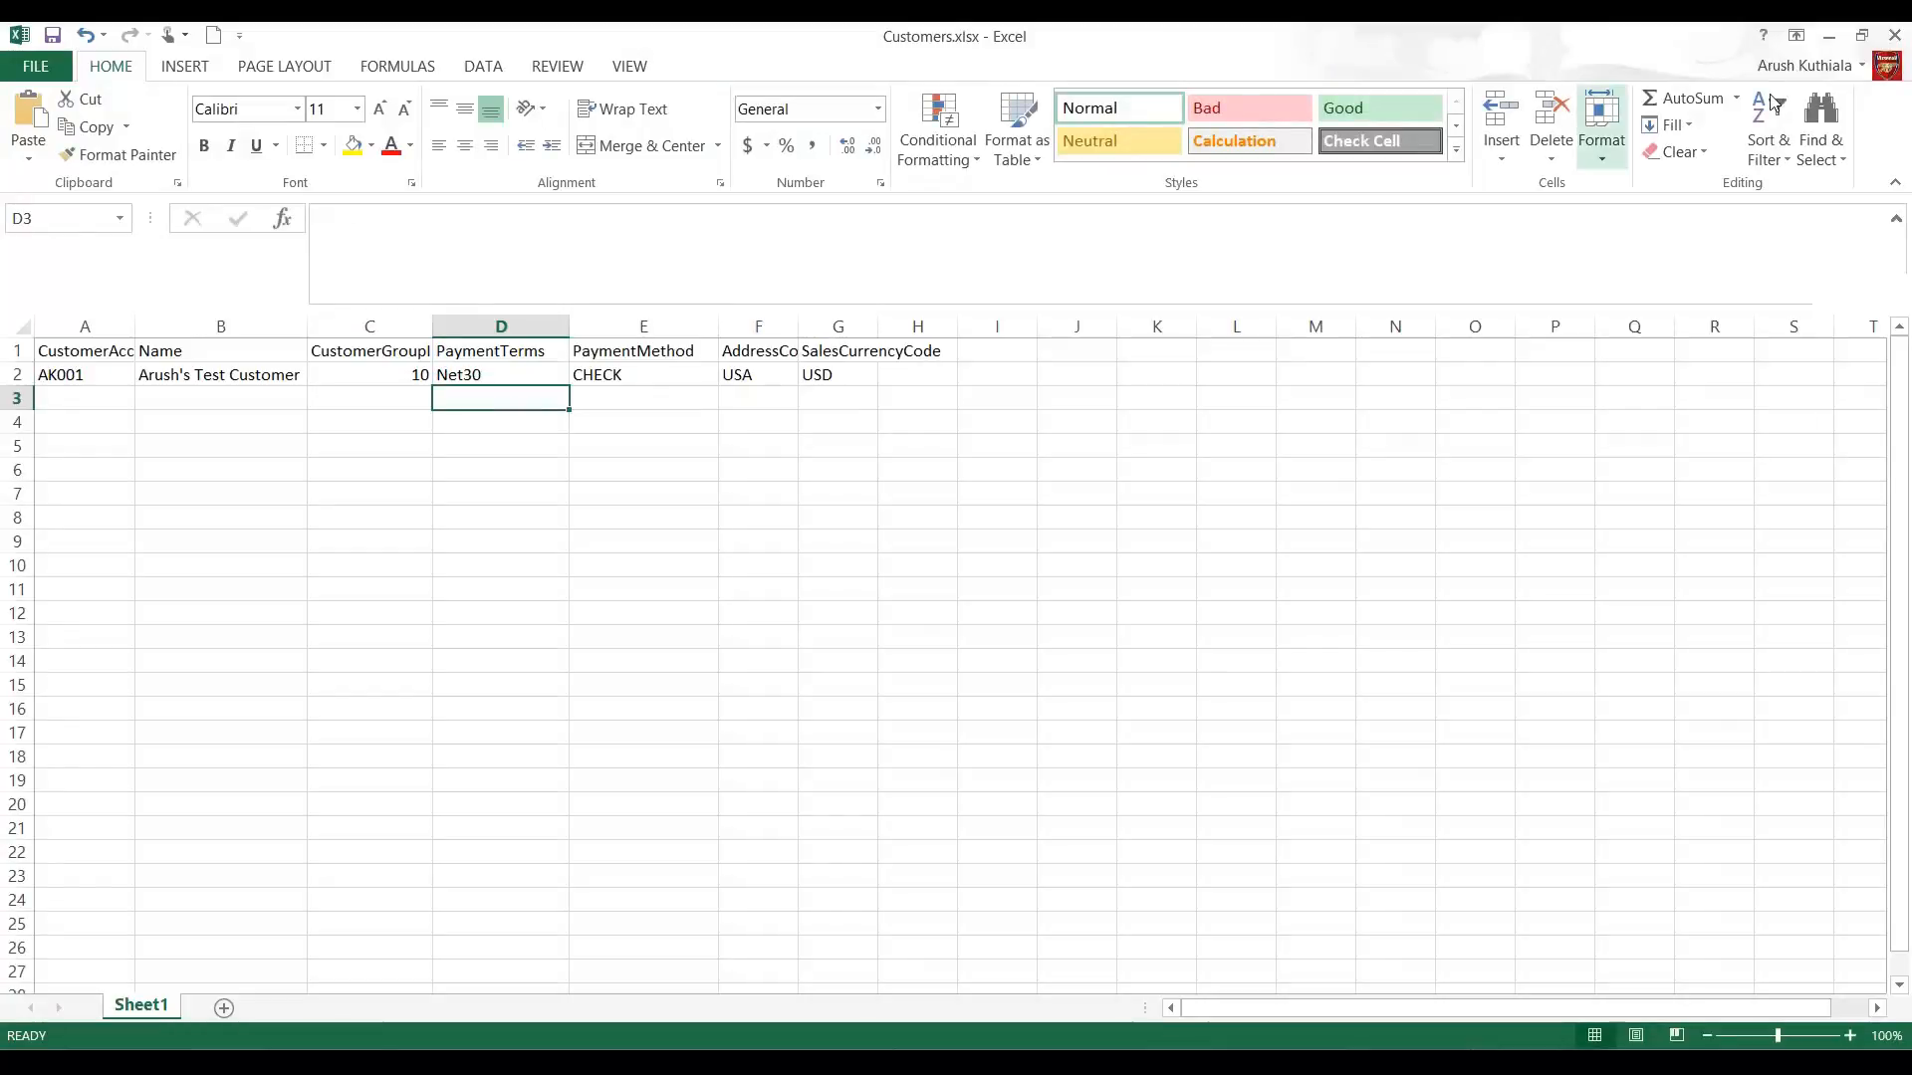
Step: Return to Dynamics 365 and load the CustomerLoad-Demo project from the Data management workspace
{"action": "key", "text": "alt+Tab"}
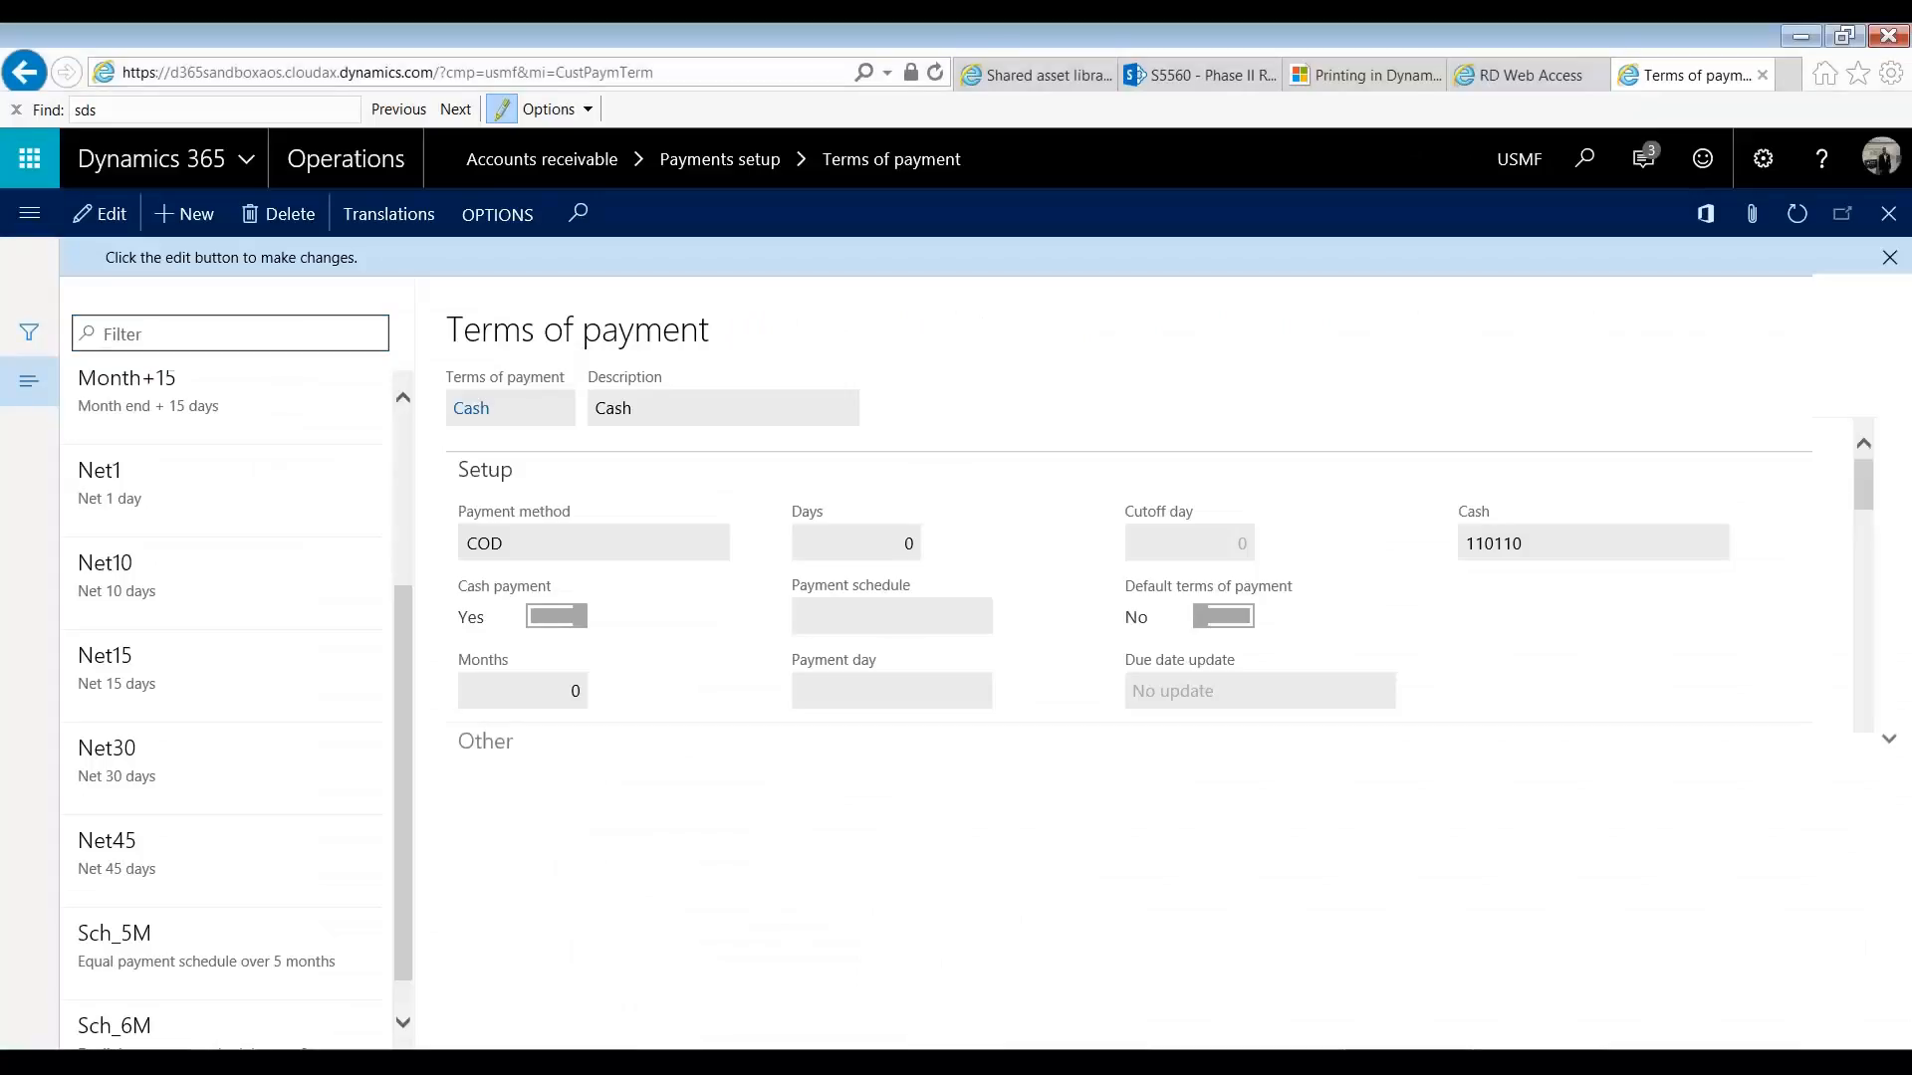
{"action": "left_click", "coordinate": [29, 213]}
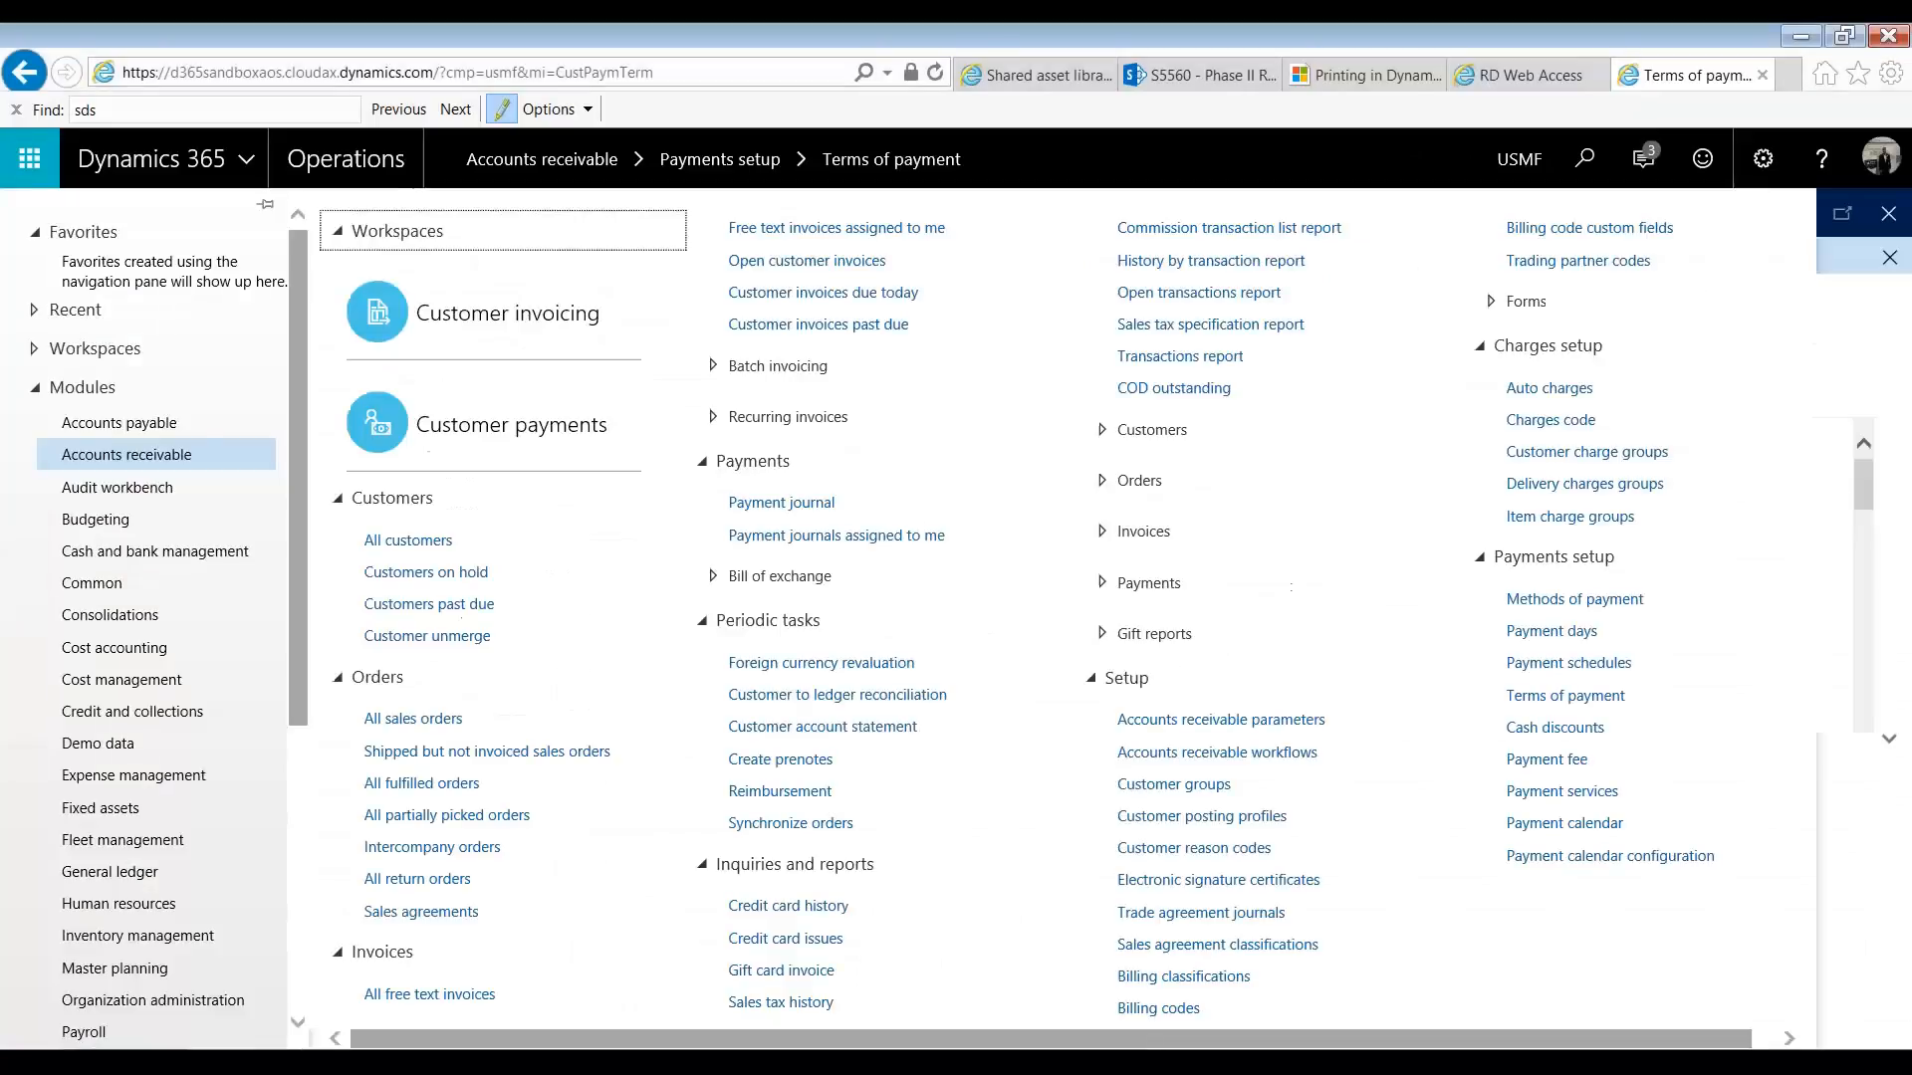
{"action": "left_click", "coordinate": [176, 350]}
{"action": "scroll", "coordinate": [139, 916], "scroll_direction": "down", "scroll_amount": 5}
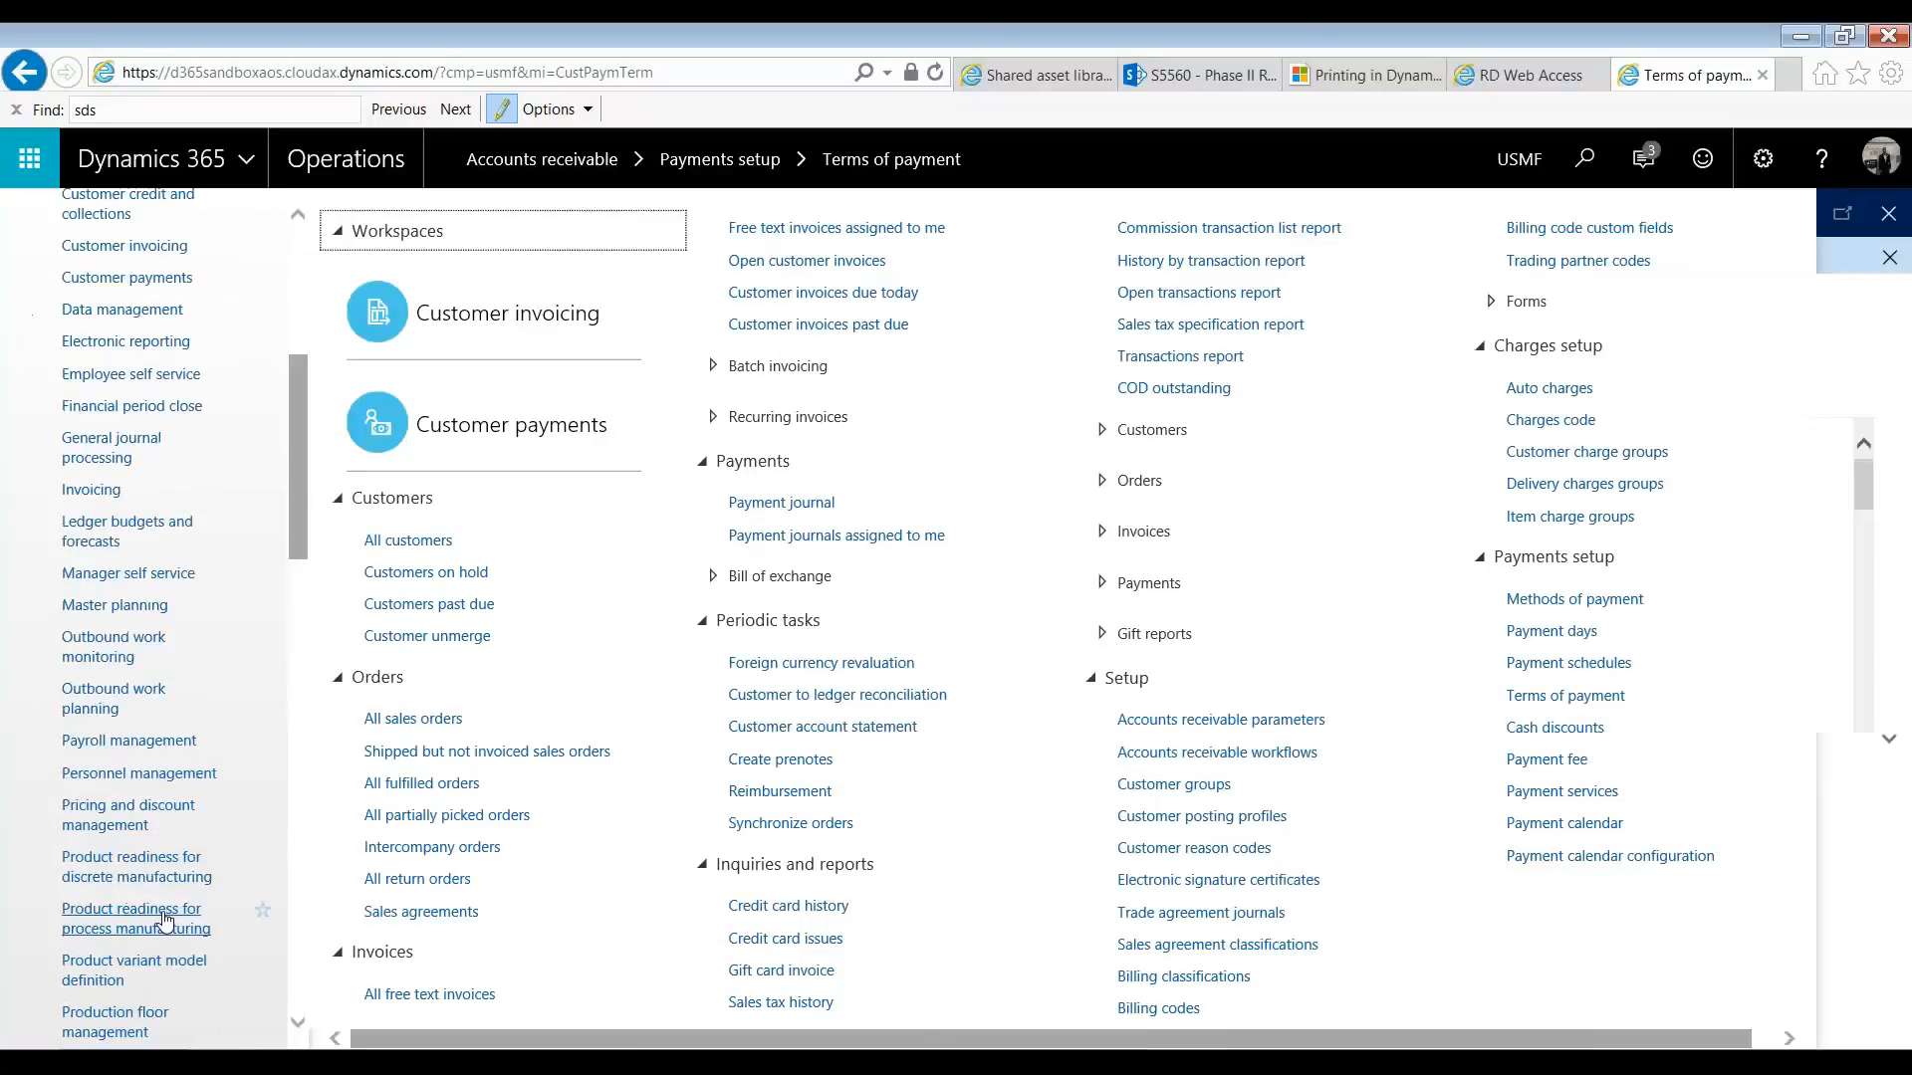
{"action": "scroll", "coordinate": [149, 918], "scroll_direction": "down", "scroll_amount": 4}
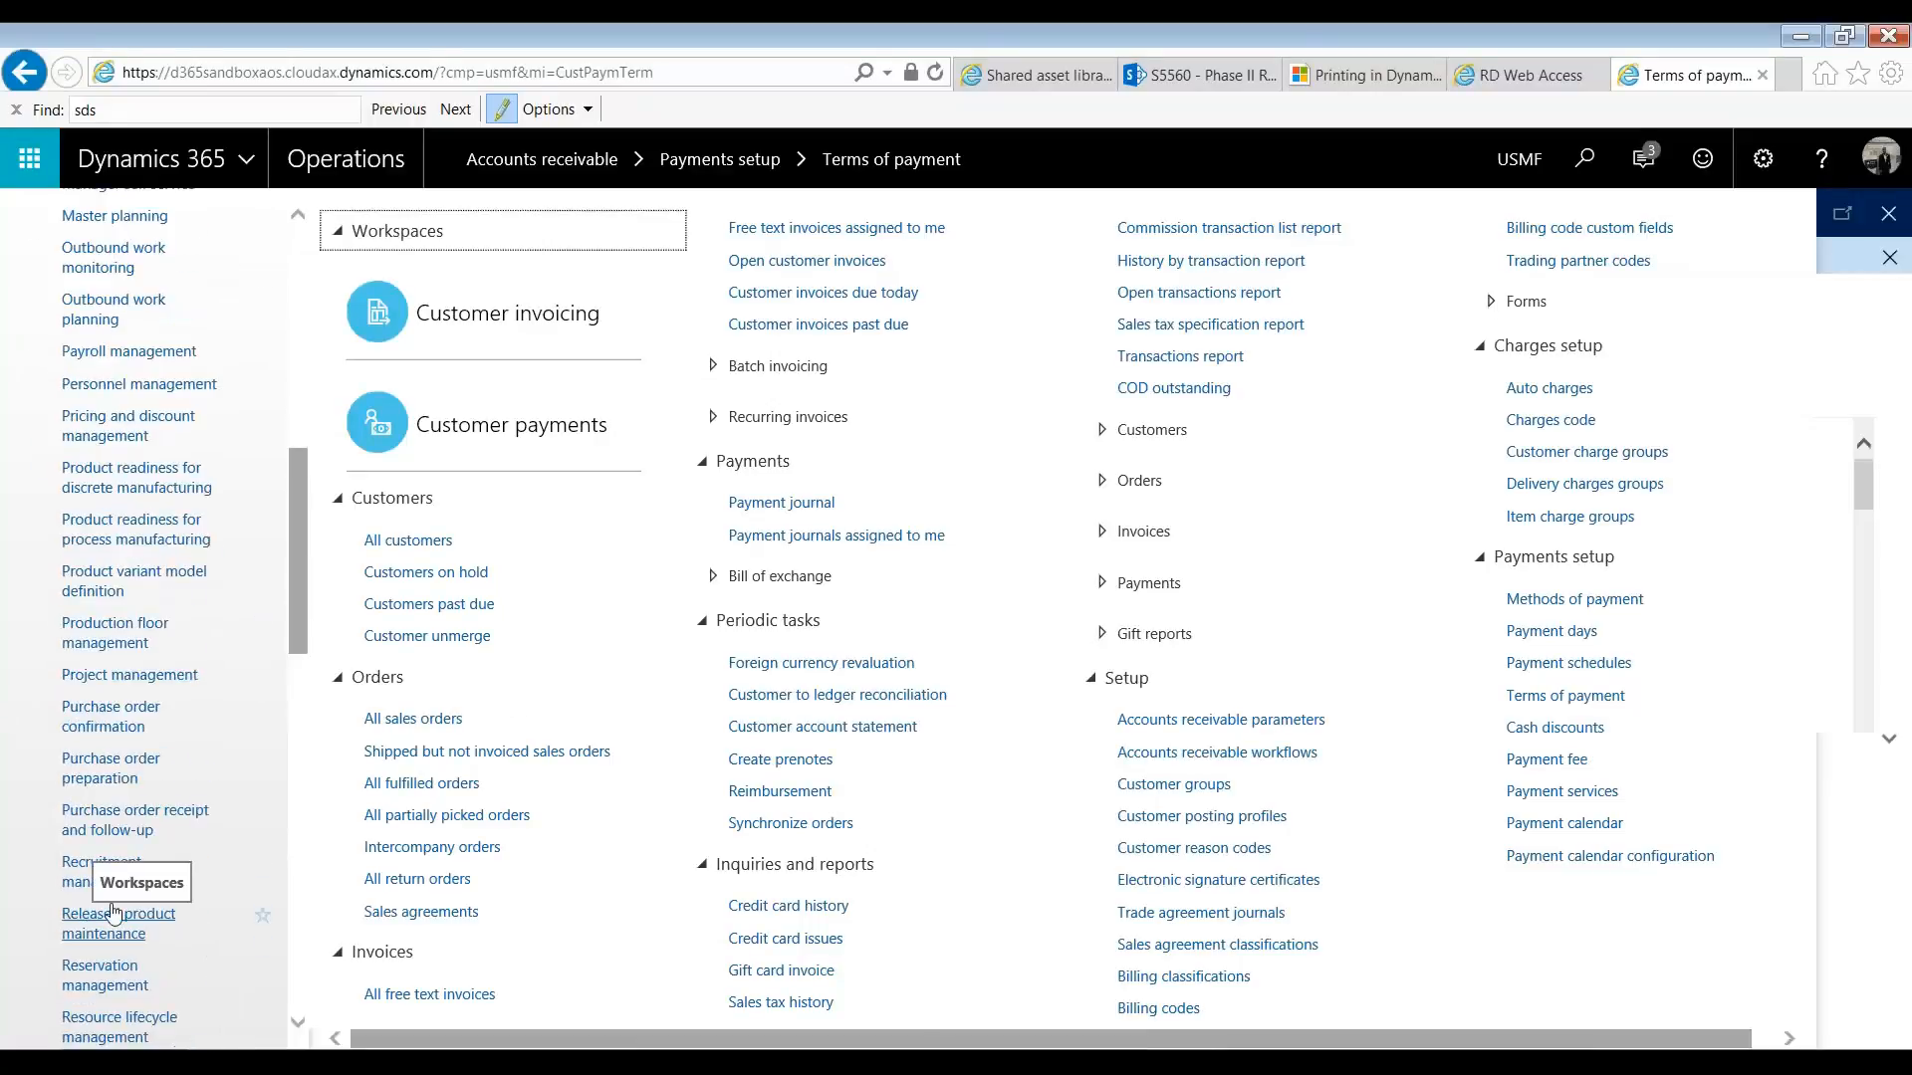
{"action": "scroll", "coordinate": [129, 936], "scroll_direction": "down", "scroll_amount": 3}
{"action": "scroll", "coordinate": [139, 397], "scroll_direction": "up", "scroll_amount": 5}
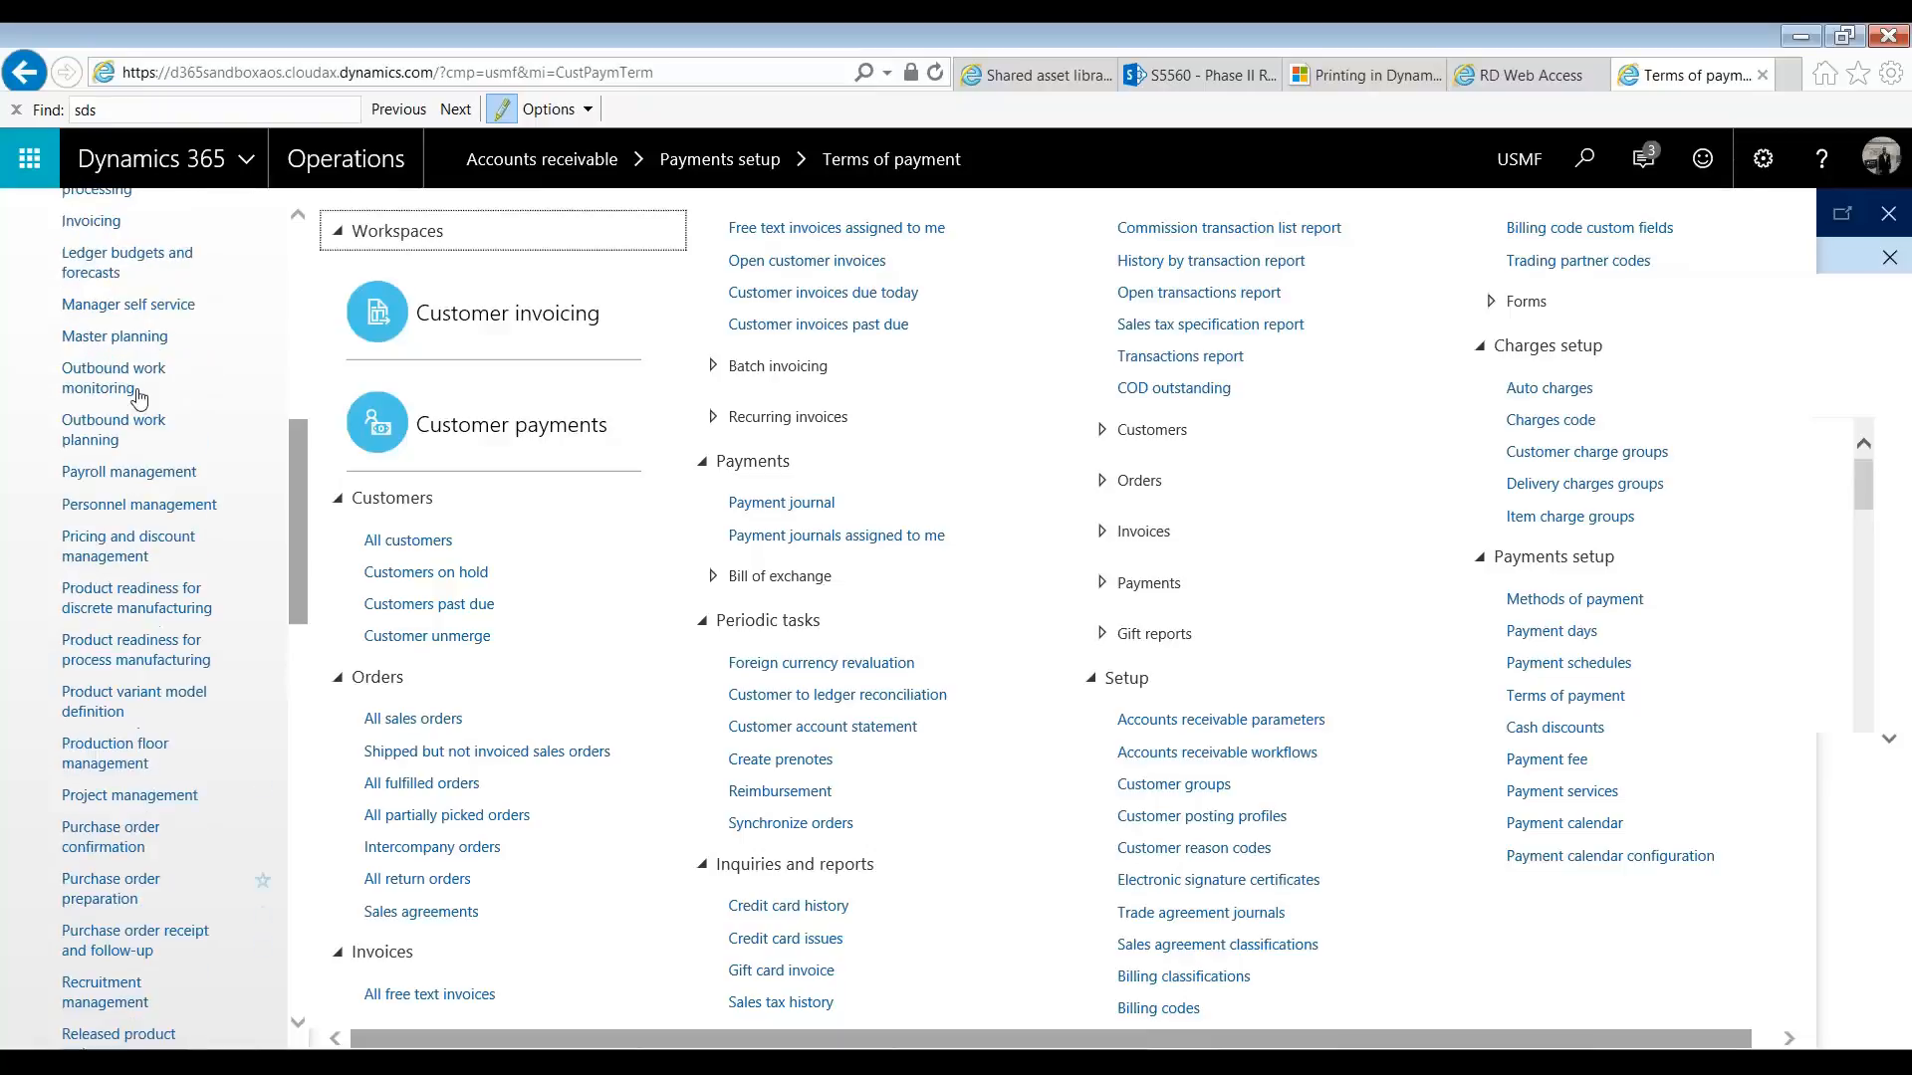
{"action": "scroll", "coordinate": [138, 398], "scroll_direction": "up", "scroll_amount": 3}
{"action": "left_click", "coordinate": [110, 308]}
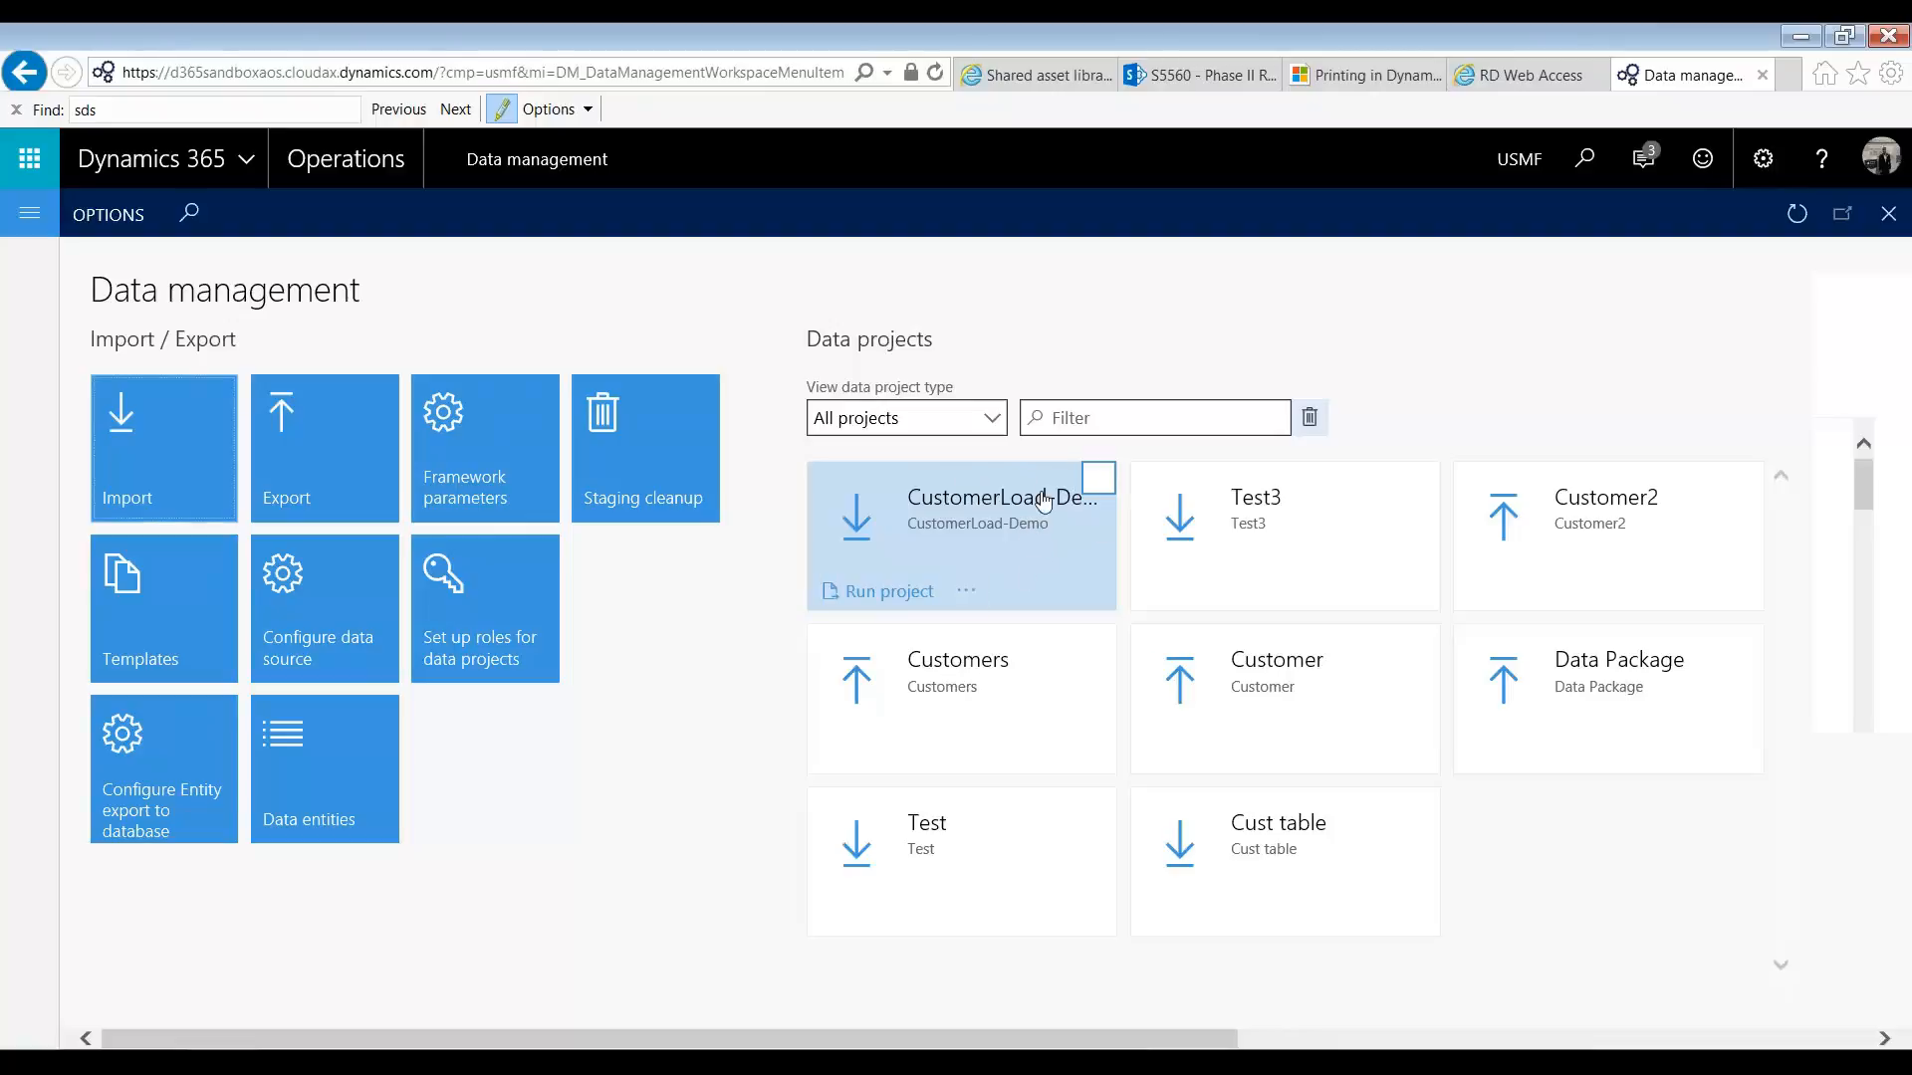
{"action": "left_click", "coordinate": [966, 590]}
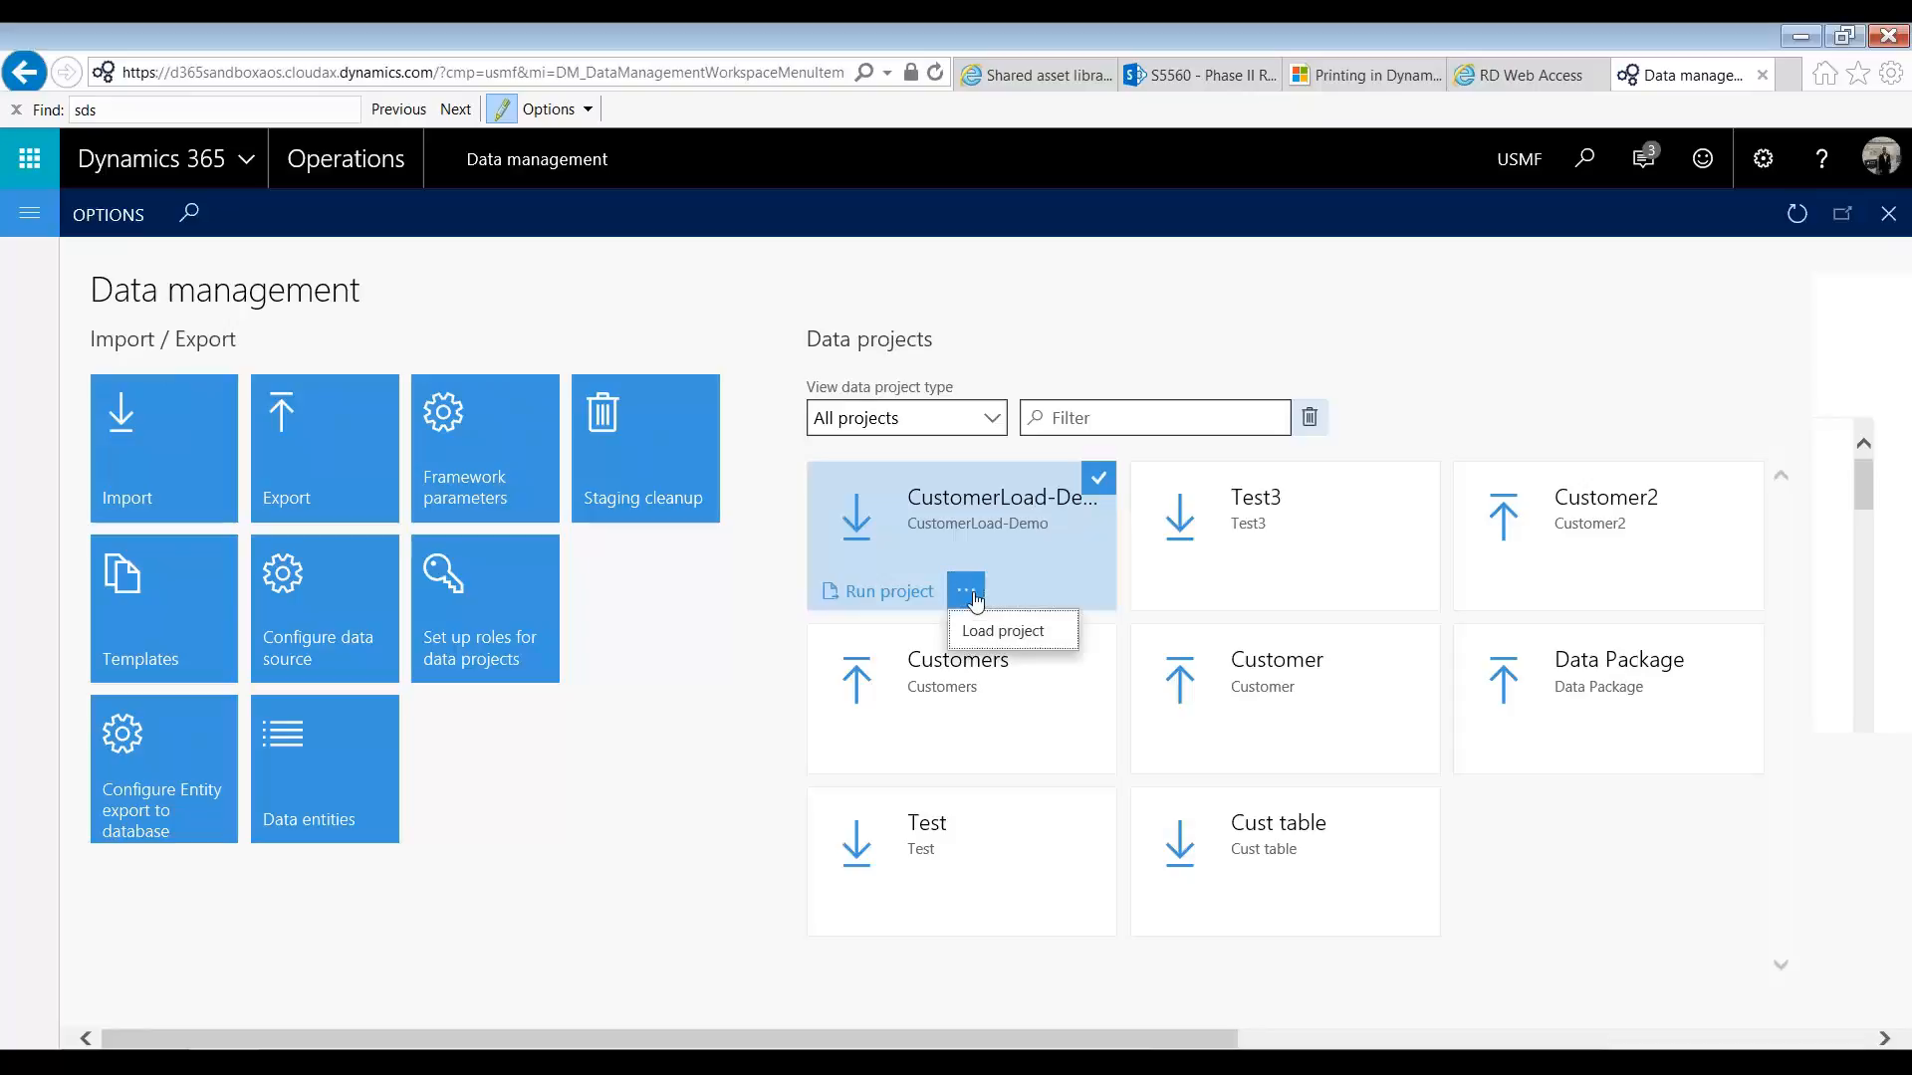
{"action": "left_click", "coordinate": [1004, 632]}
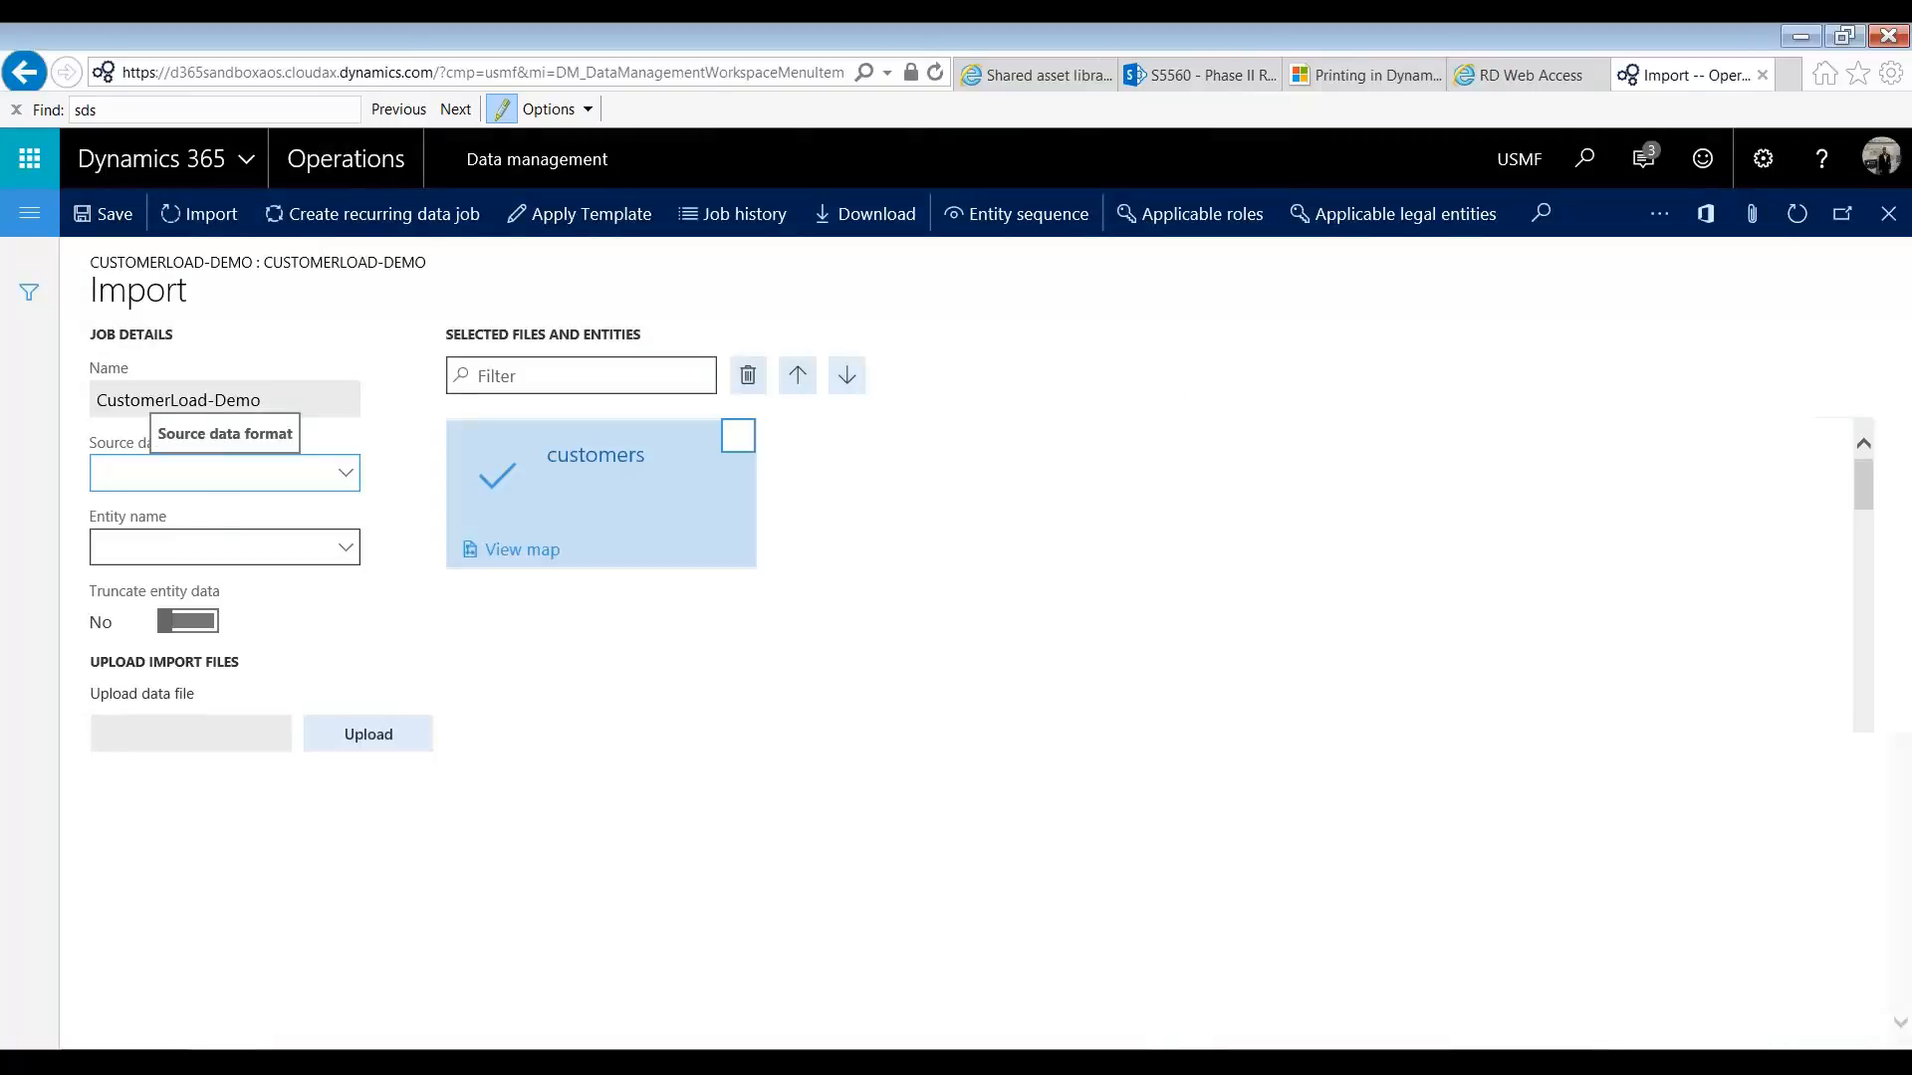
Step: Upload Customers.xlsx with Excel as the source data format and customers as the entity, generating the mapping from scratch
{"action": "type", "text": "Excel"}
{"action": "key", "text": "Tab"}
{"action": "type", "text": "customers"}
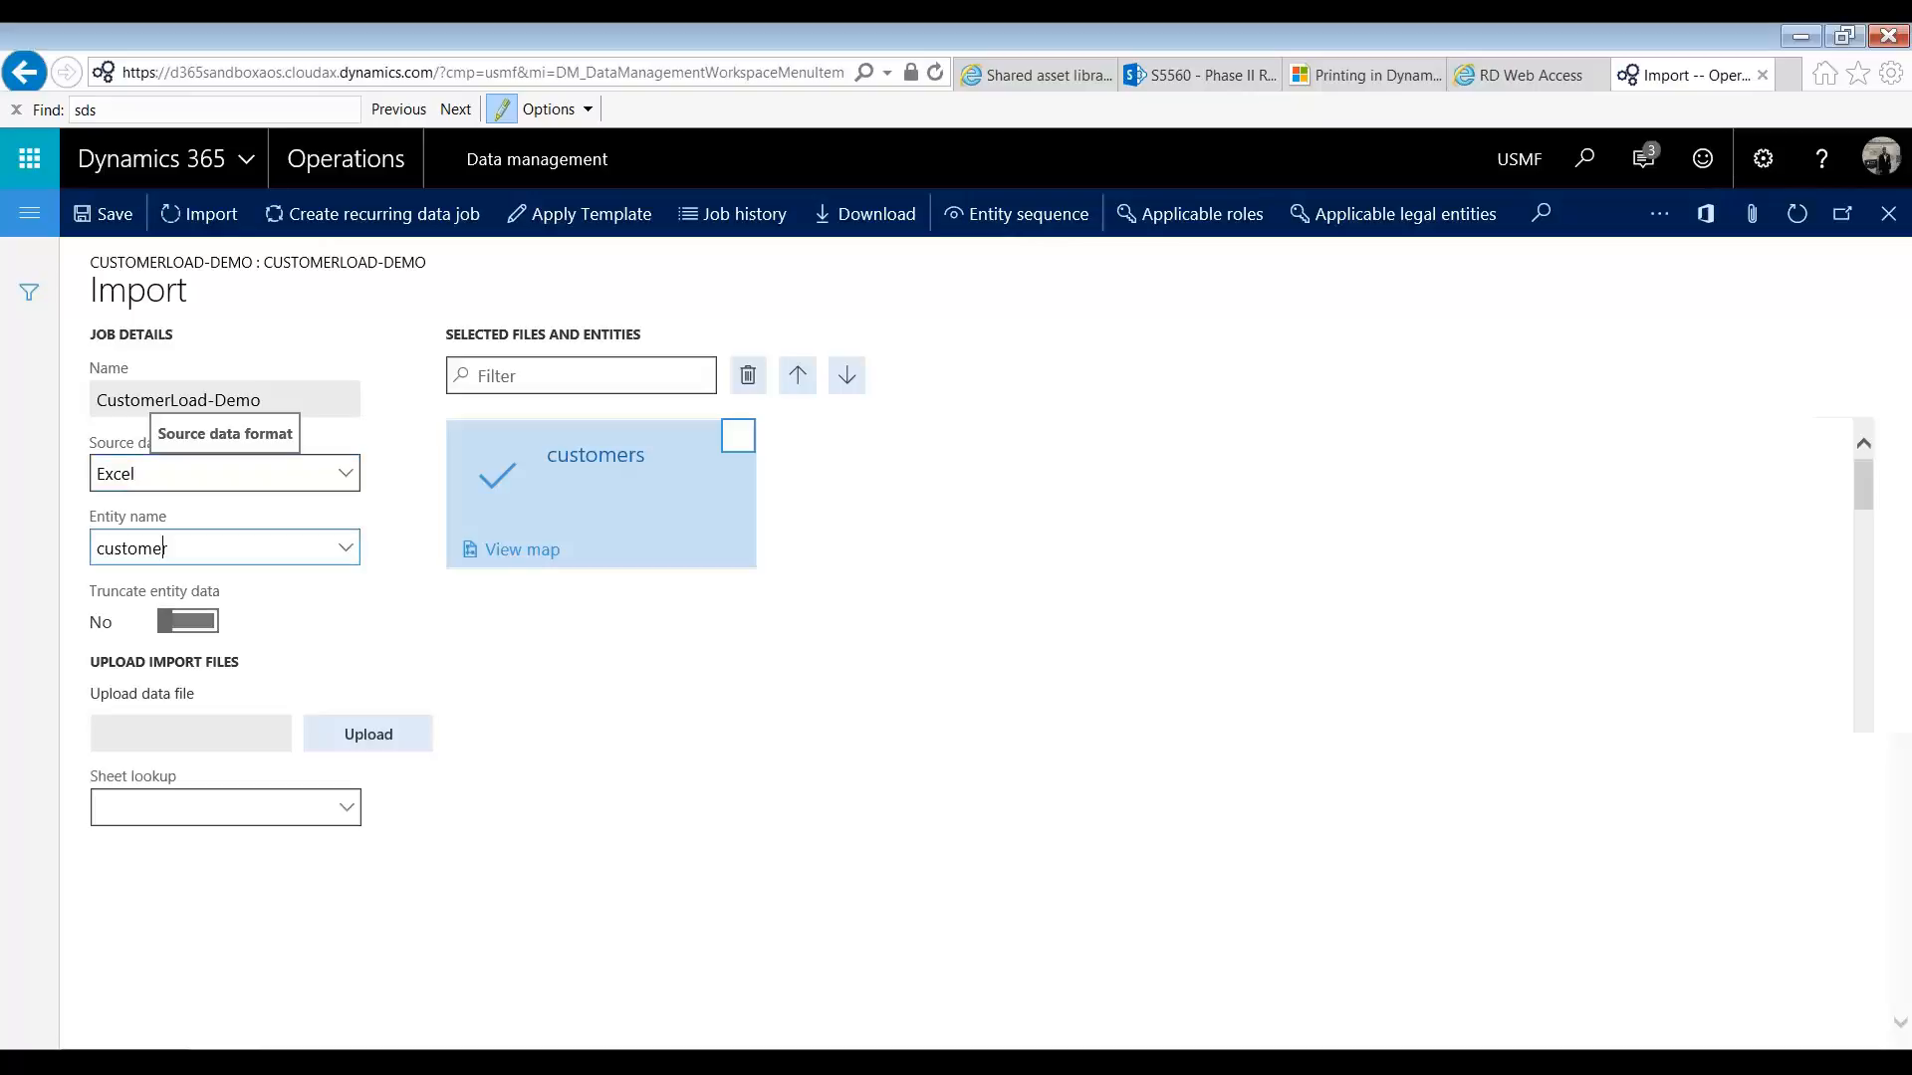
{"action": "key", "text": "Tab"}
{"action": "left_click", "coordinate": [374, 744]}
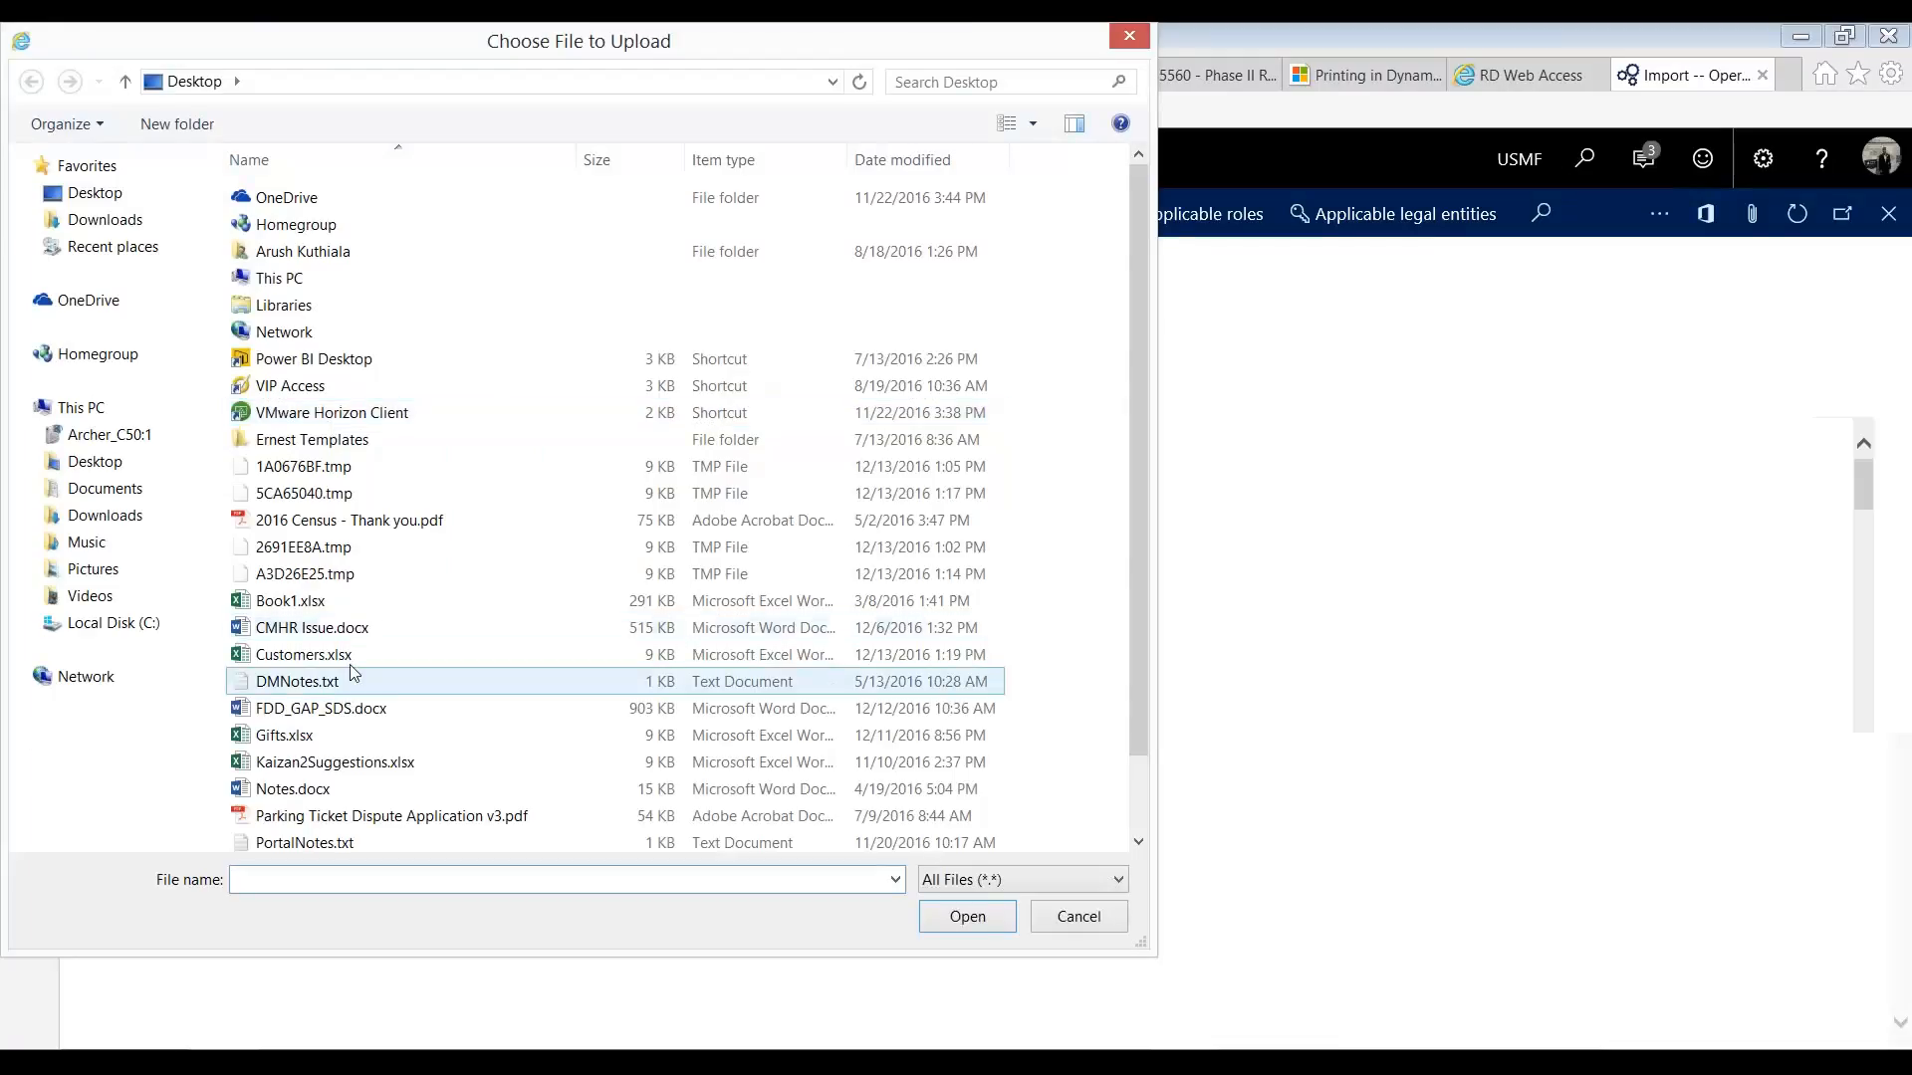
{"action": "double_click", "coordinate": [349, 664]}
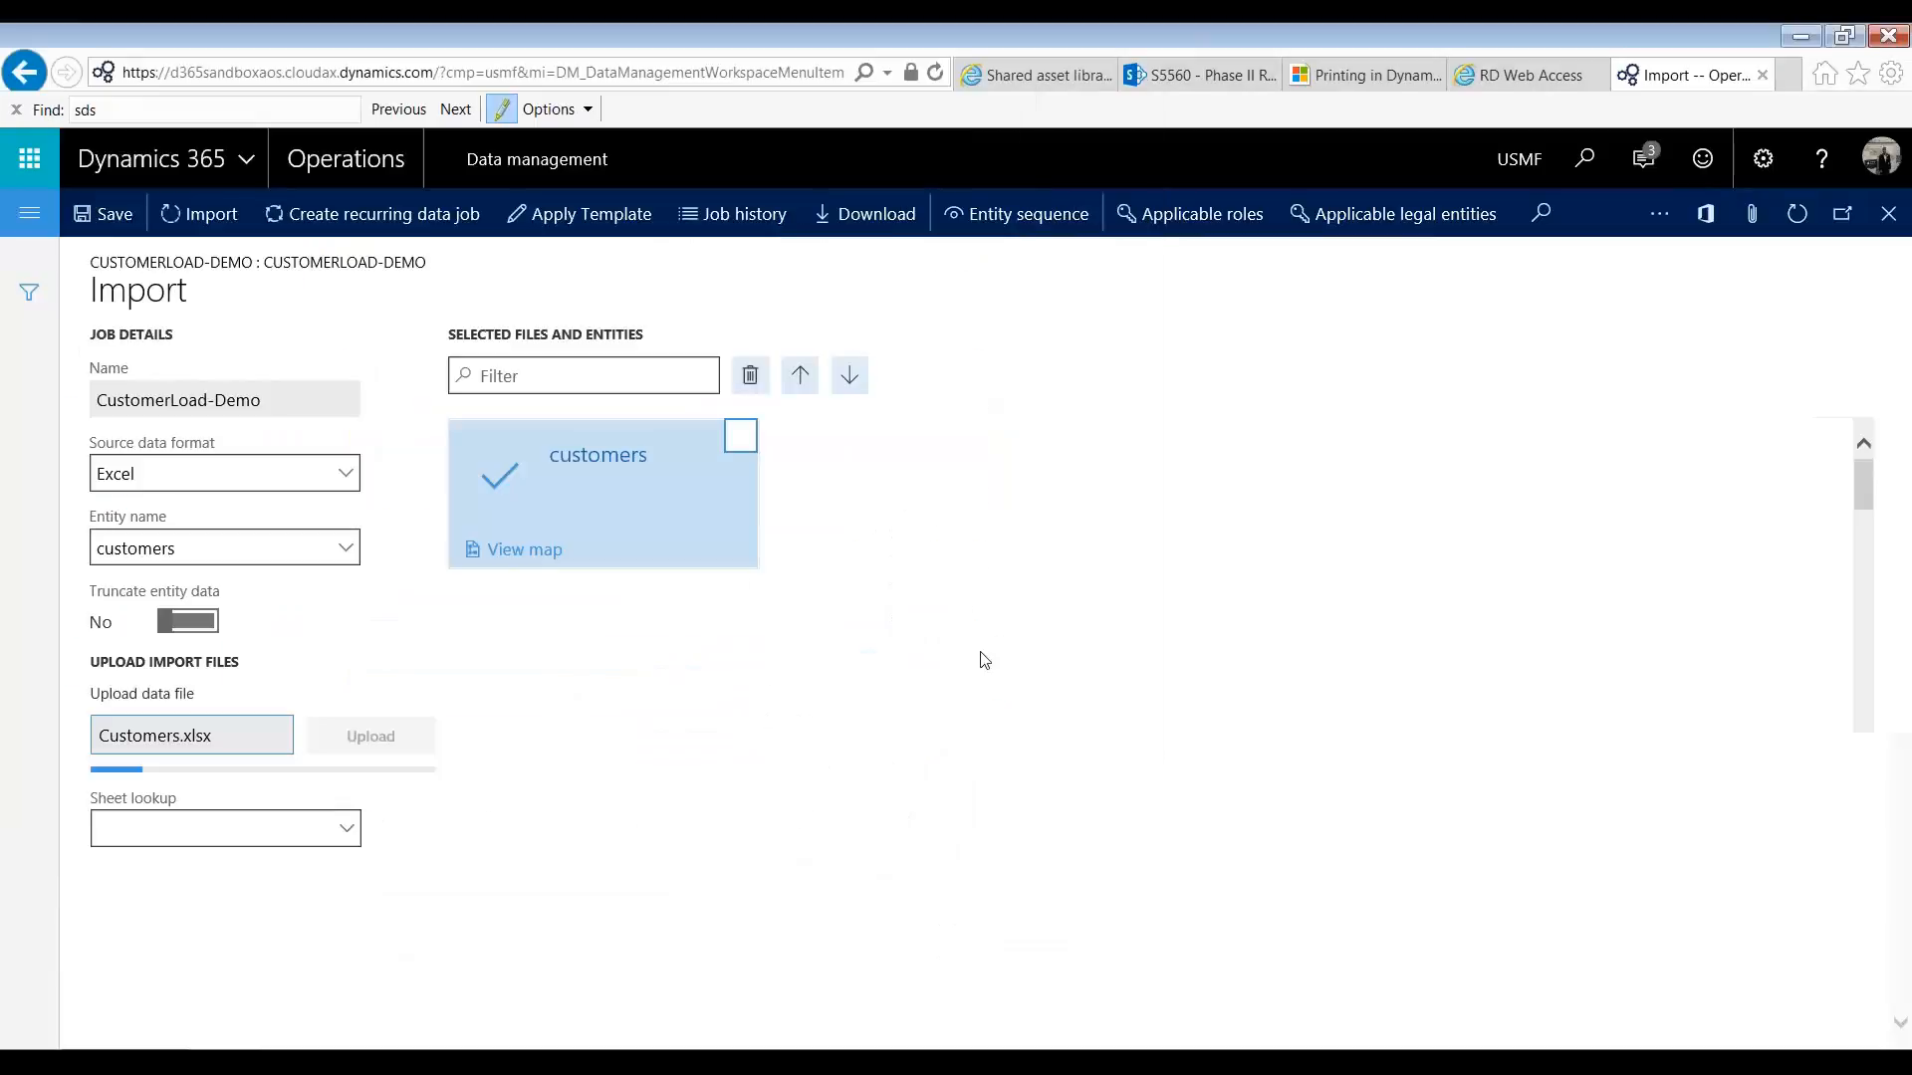
{"action": "key", "text": "Return"}
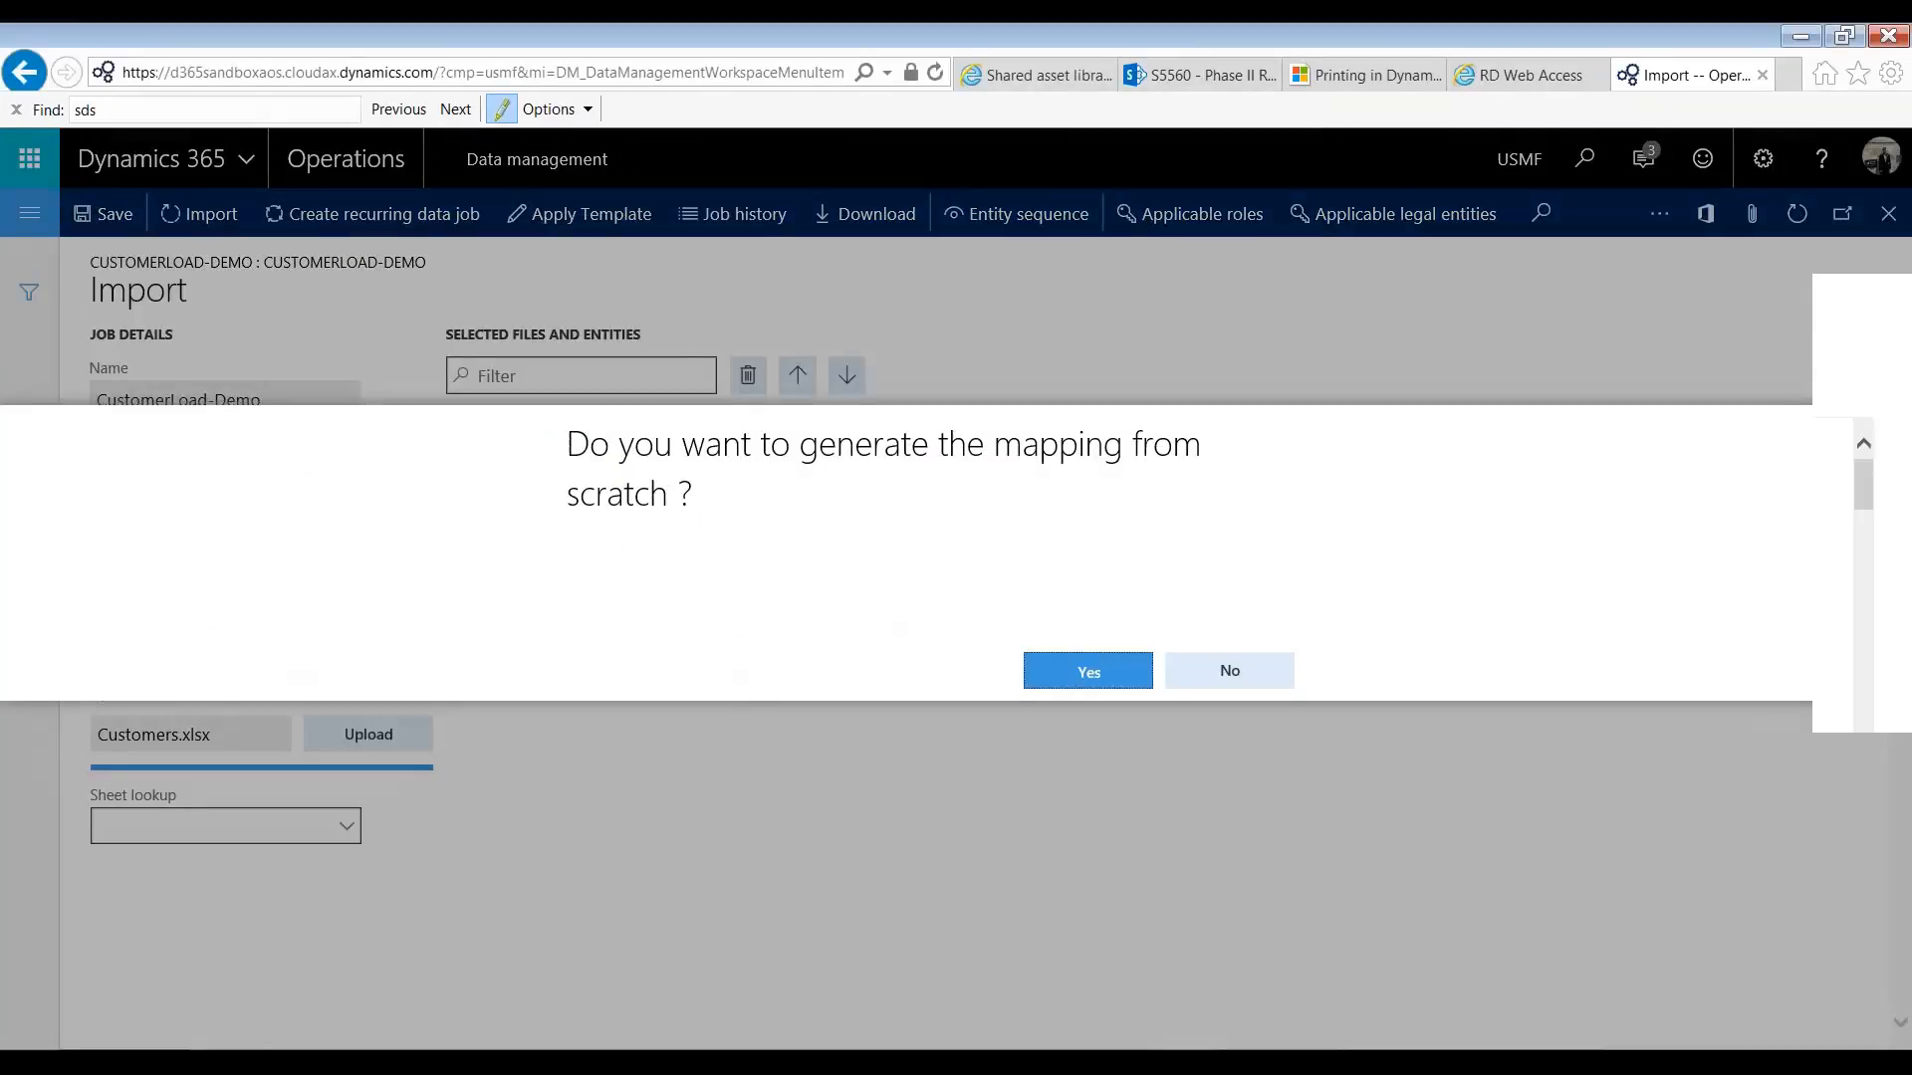
{"action": "key", "text": "Return"}
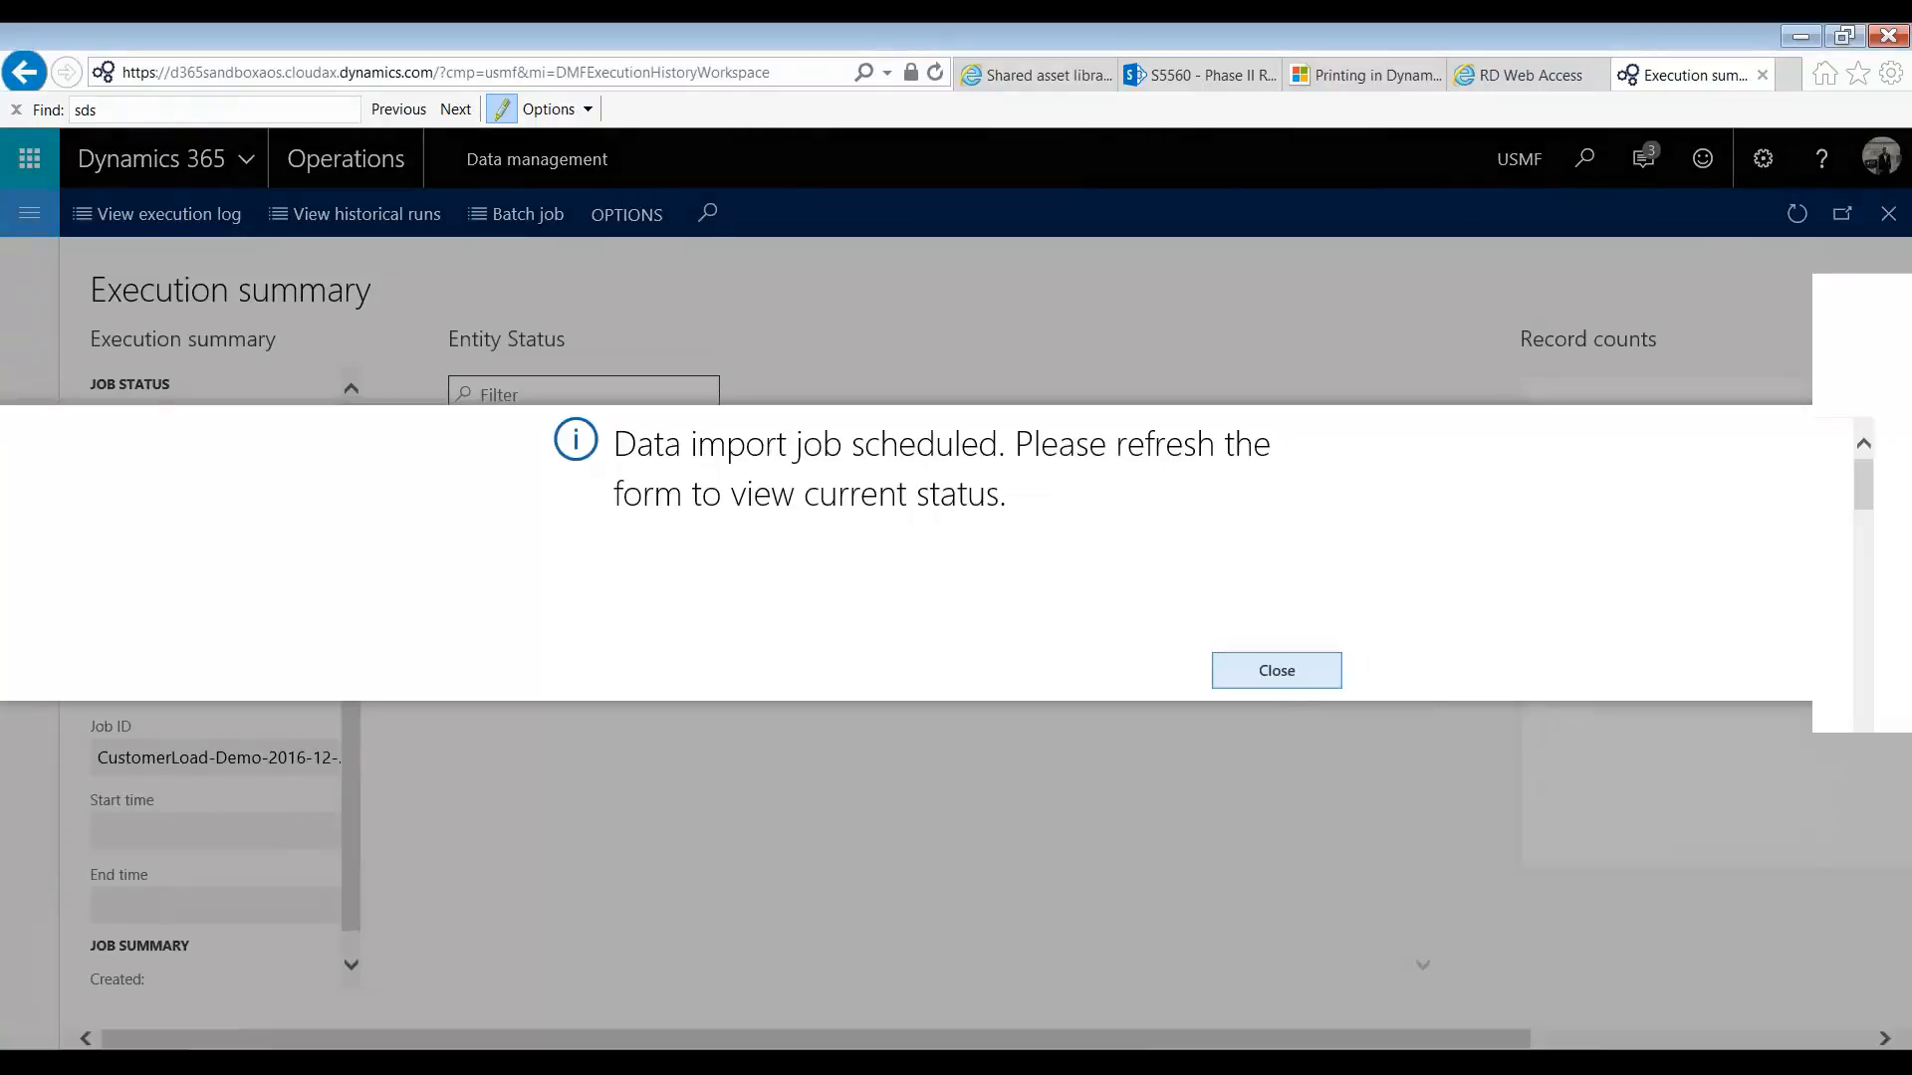
Step: Run the CustomerLoad-Demo import, dismiss its notifications, and refresh the execution summary to check the job status and record counts
{"action": "key", "text": "Return"}
{"action": "left_click", "coordinate": [1881, 232]}
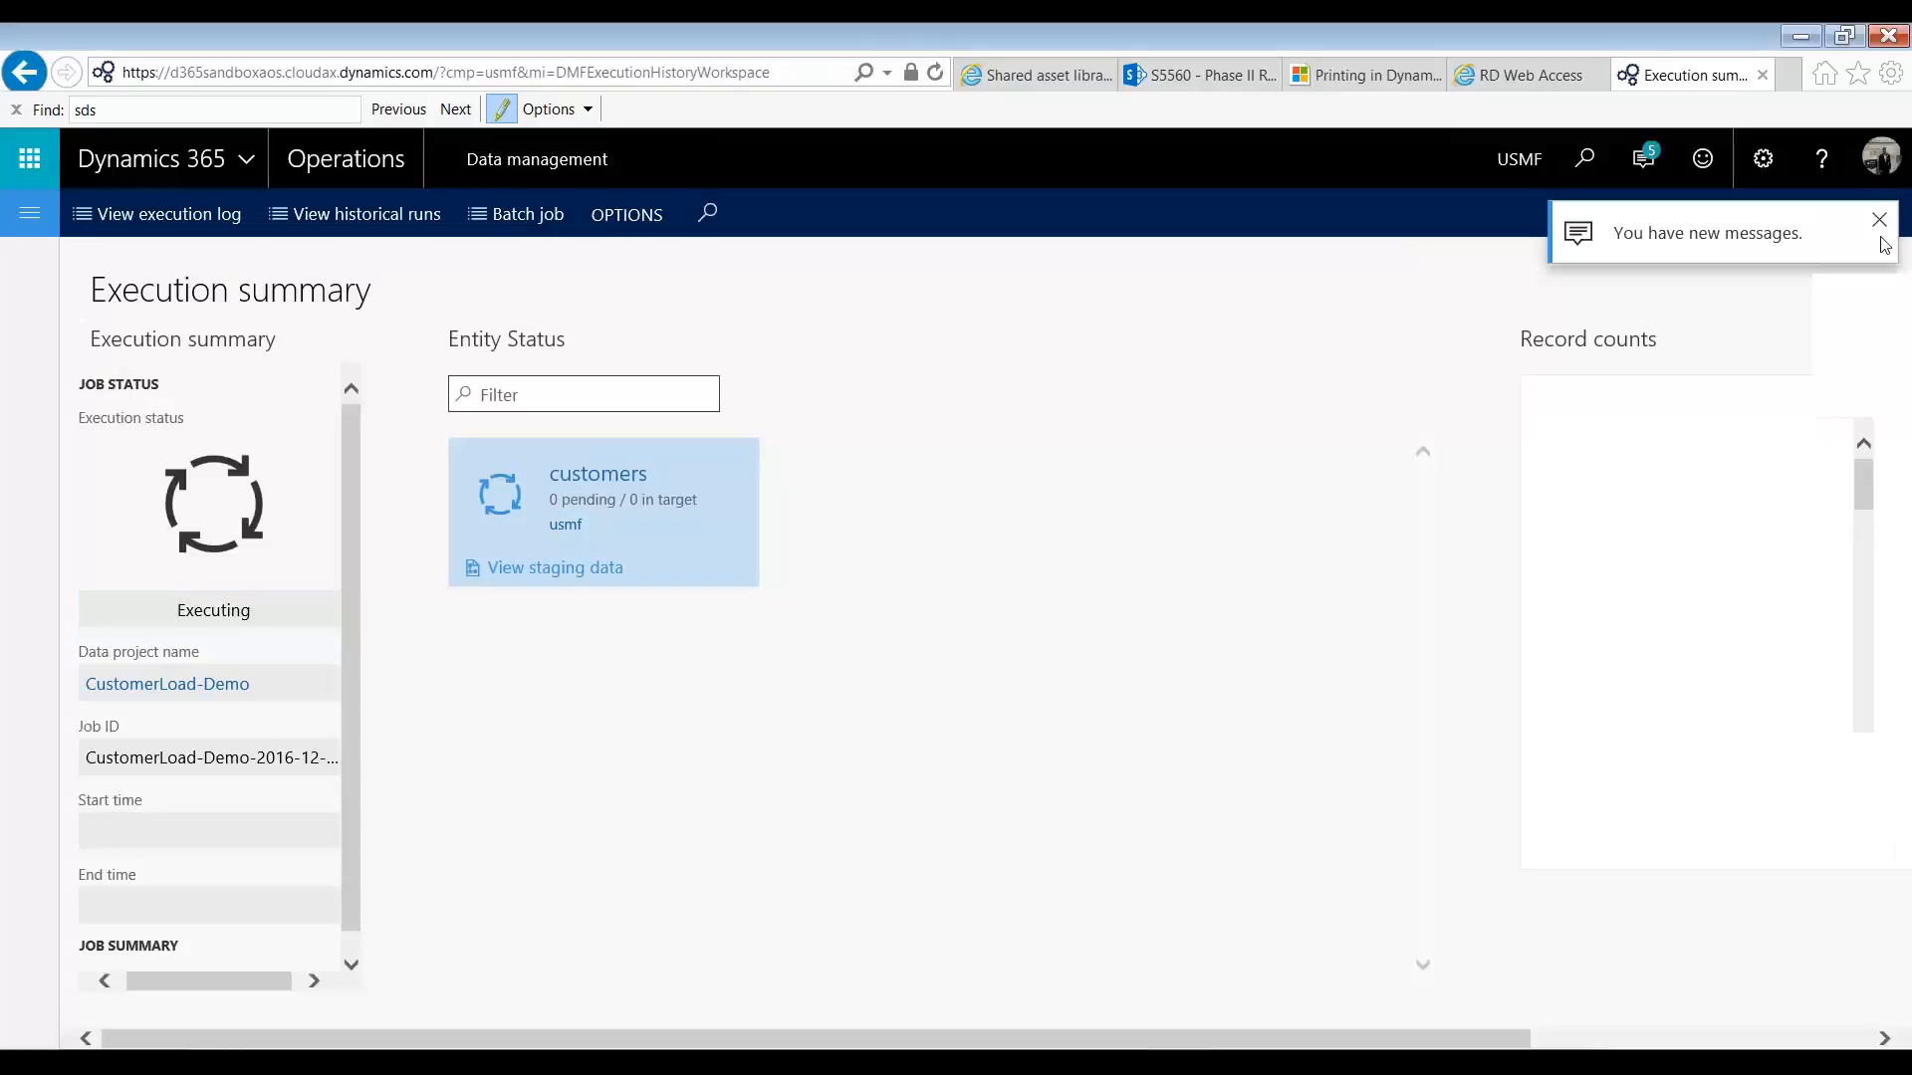
{"action": "left_click", "coordinate": [1878, 222]}
{"action": "left_click", "coordinate": [1797, 213]}
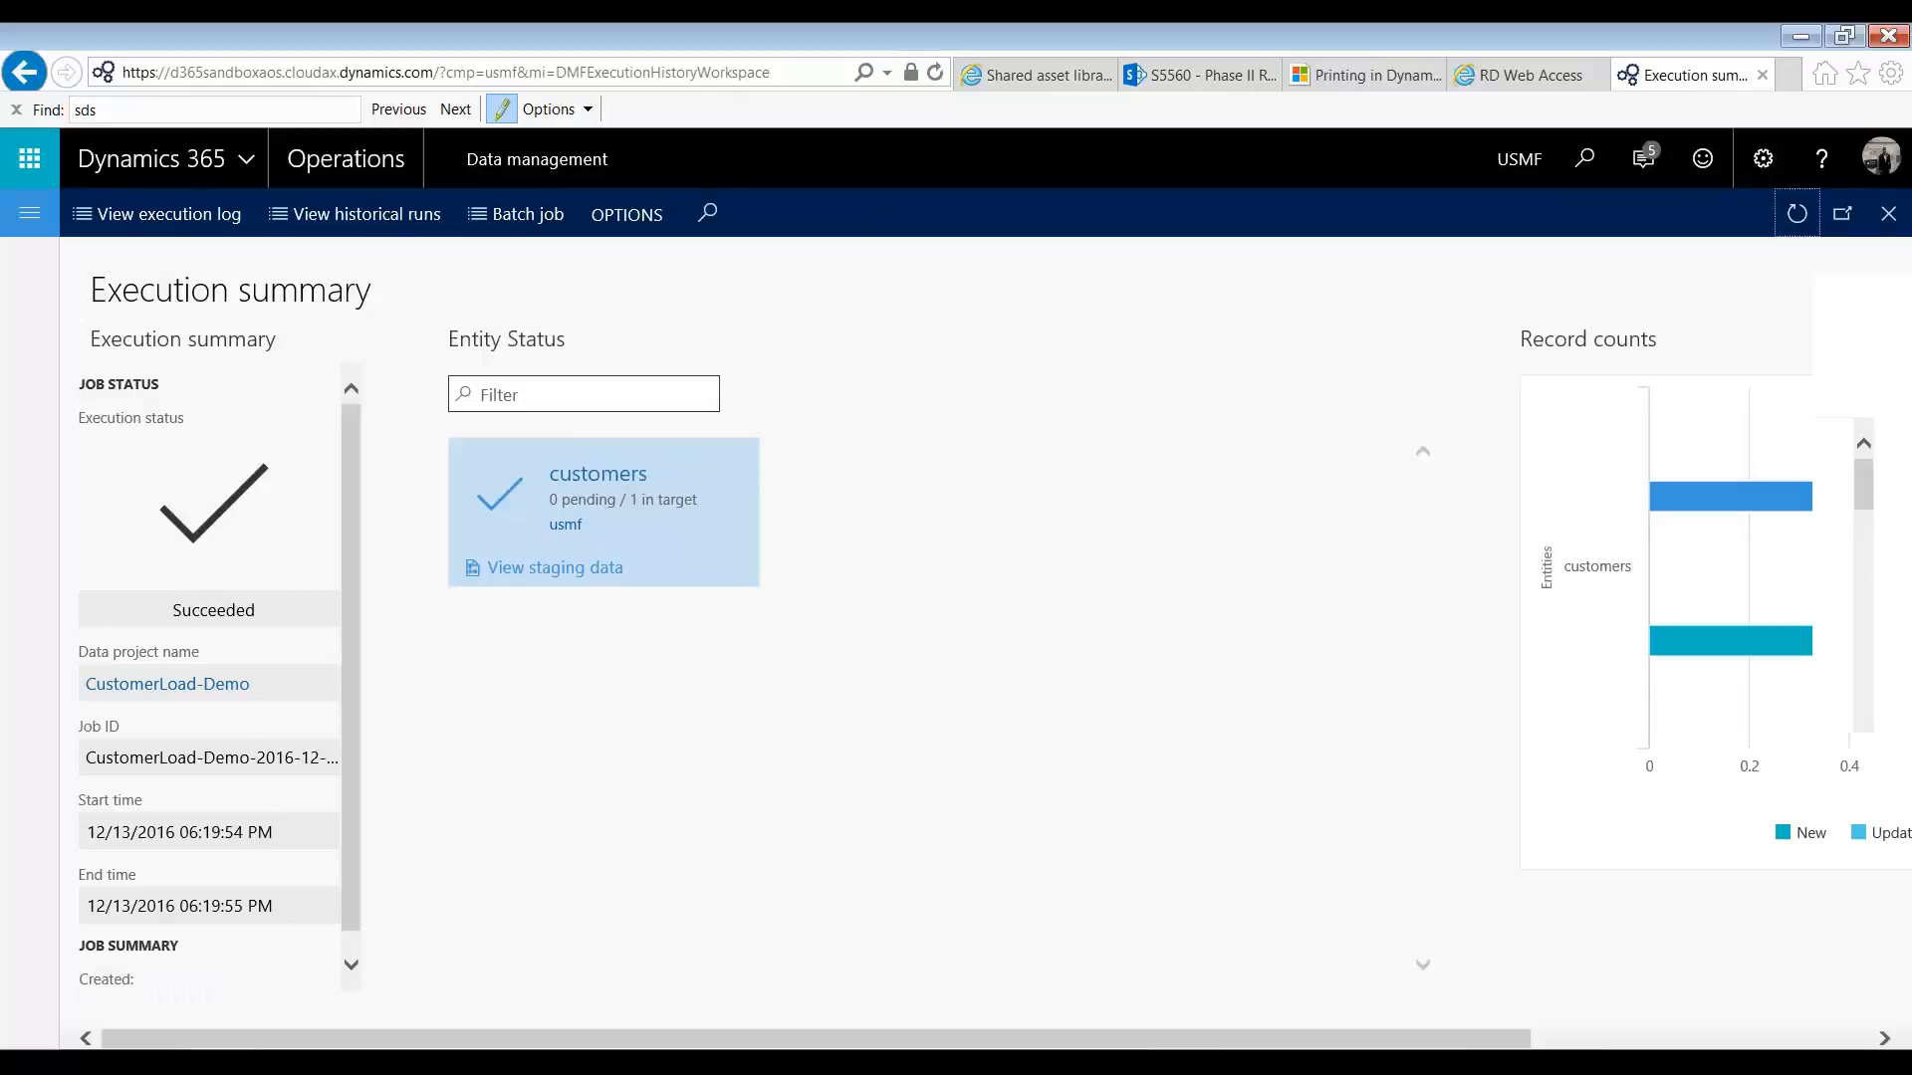
{"action": "left_click", "coordinate": [1656, 1039]}
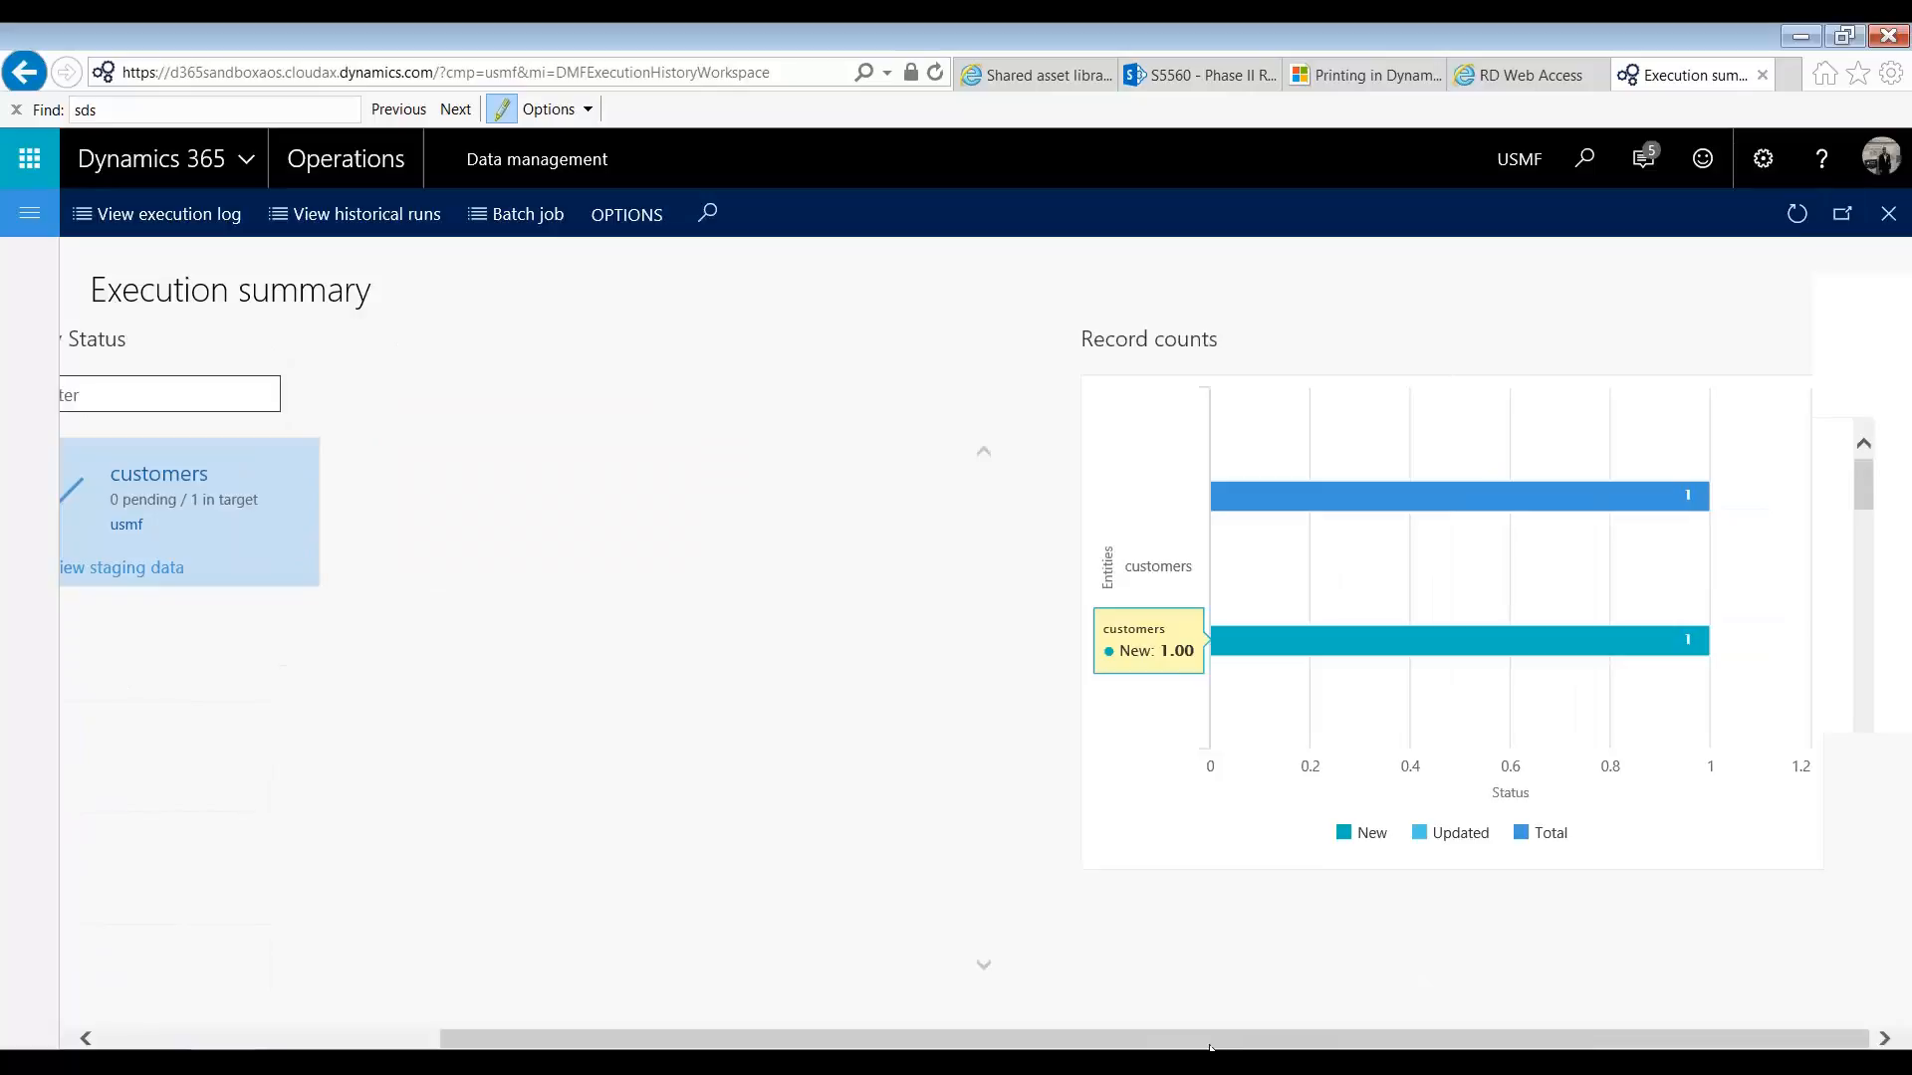
{"action": "scroll", "coordinate": [384, 681], "scroll_direction": "left", "scroll_amount": 5}
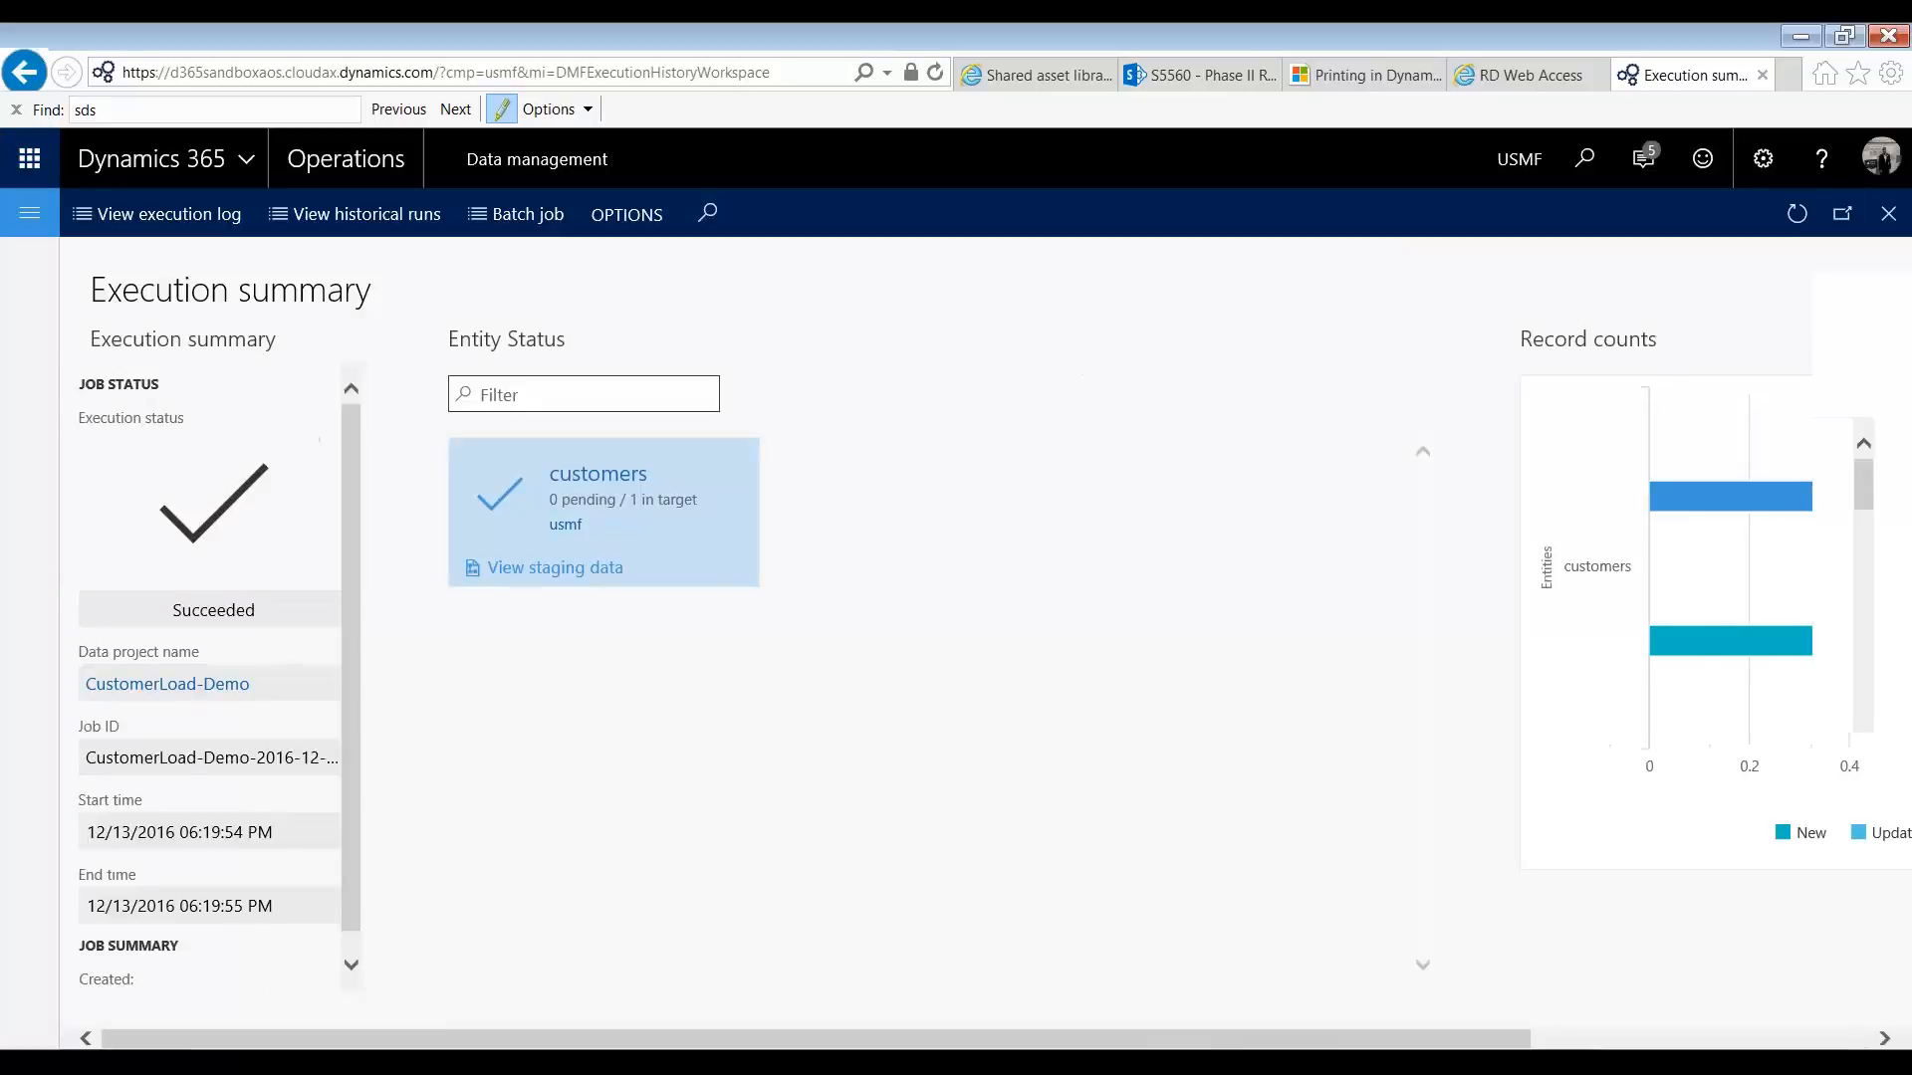